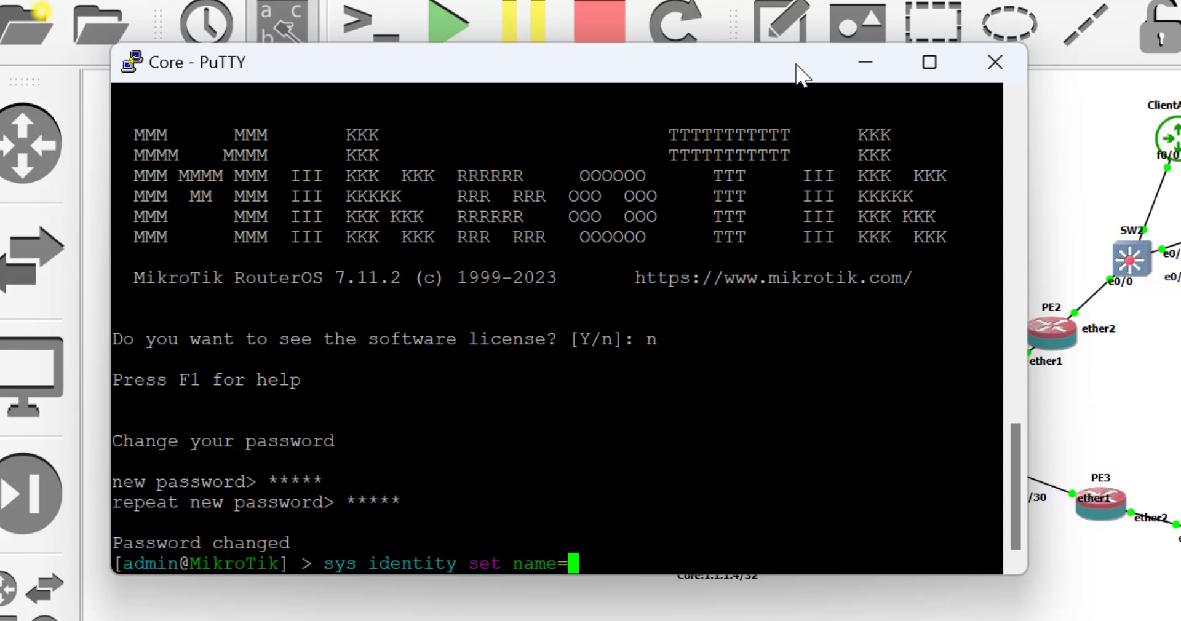
# Name the router Core, create bridge loopback1, and start typing the 1.1.1.4/32 address command.
pyautogui.write('Core')
pyautogui.press('Return')
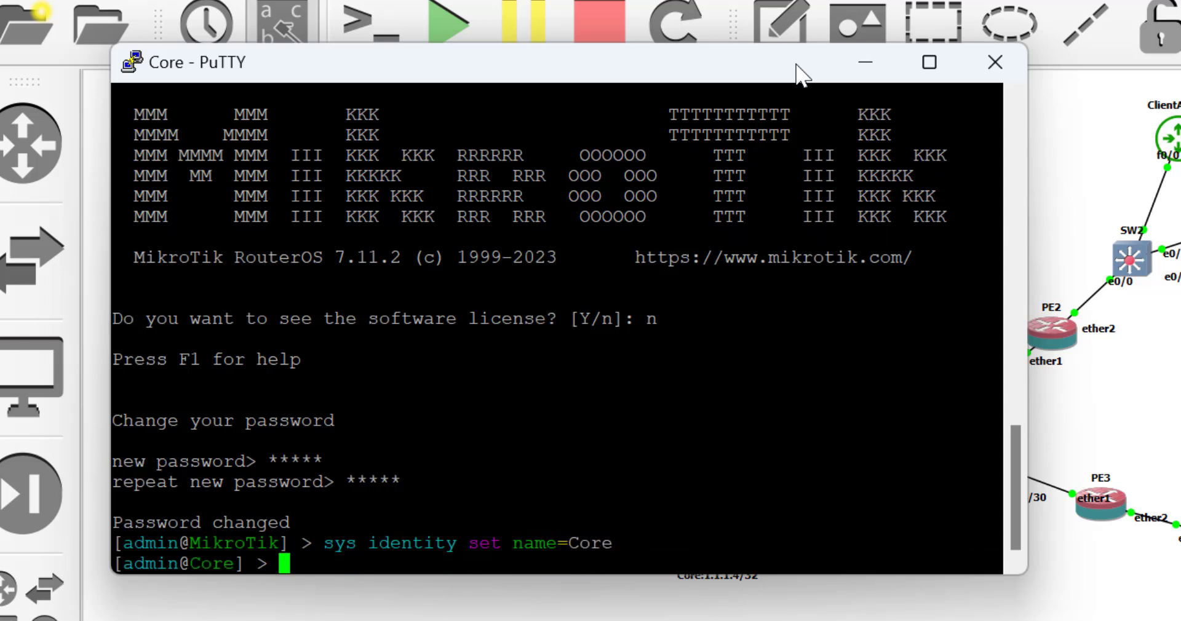
pyautogui.write('int ')
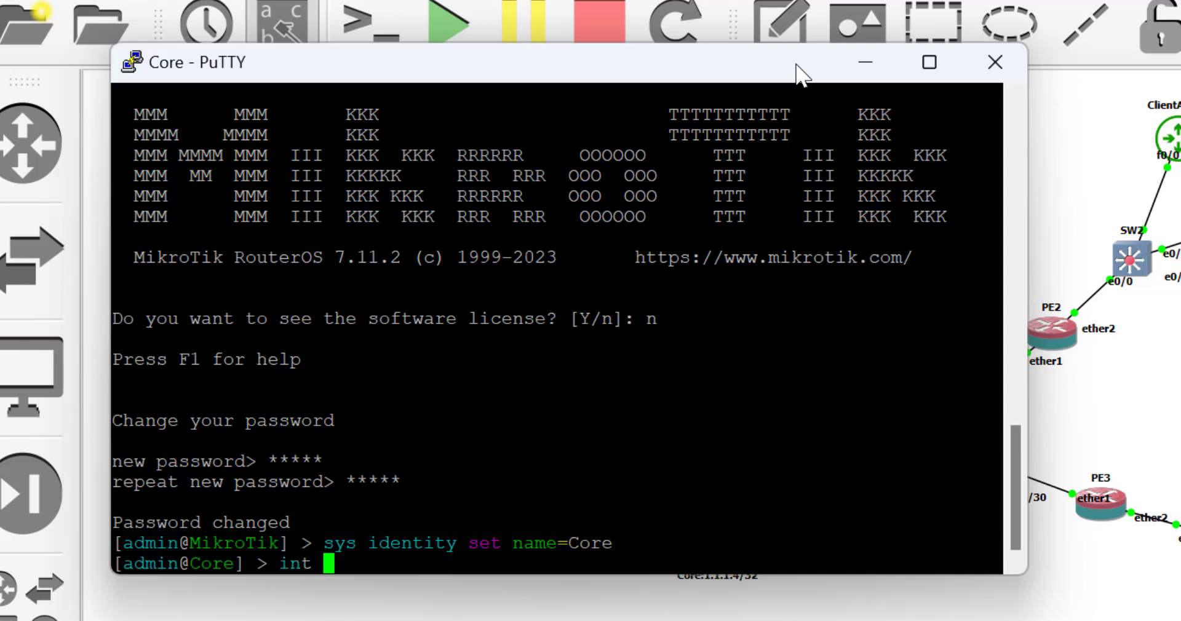
pyautogui.write('bridge/')
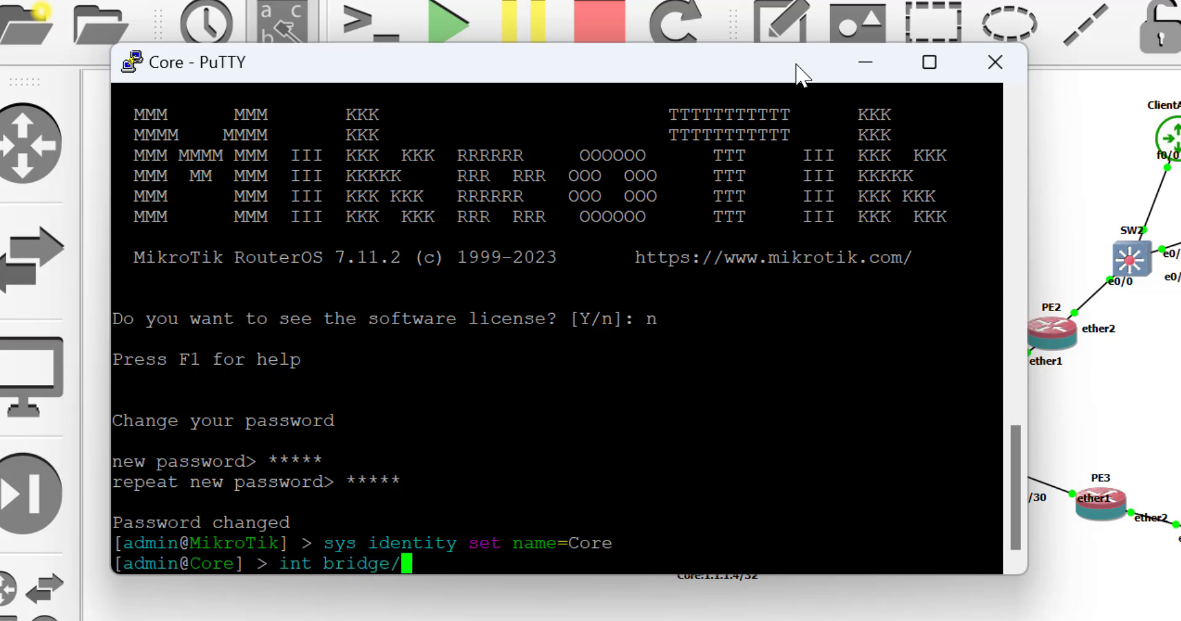
pyautogui.write('add name=')
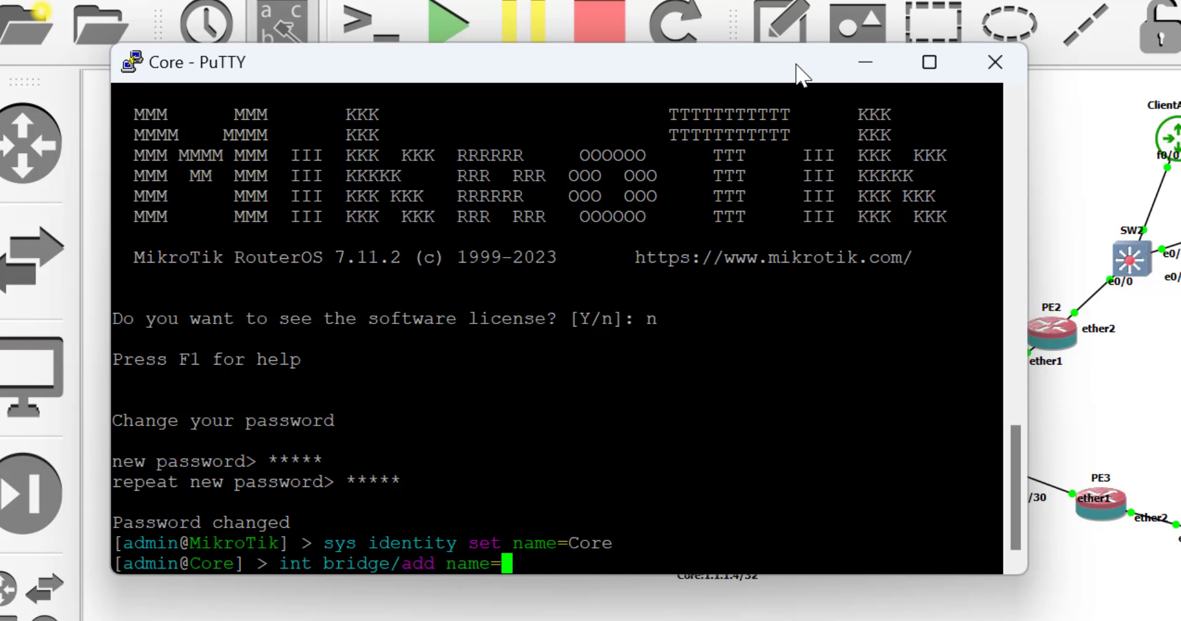
pyautogui.write('loopback1')
pyautogui.press('Return')
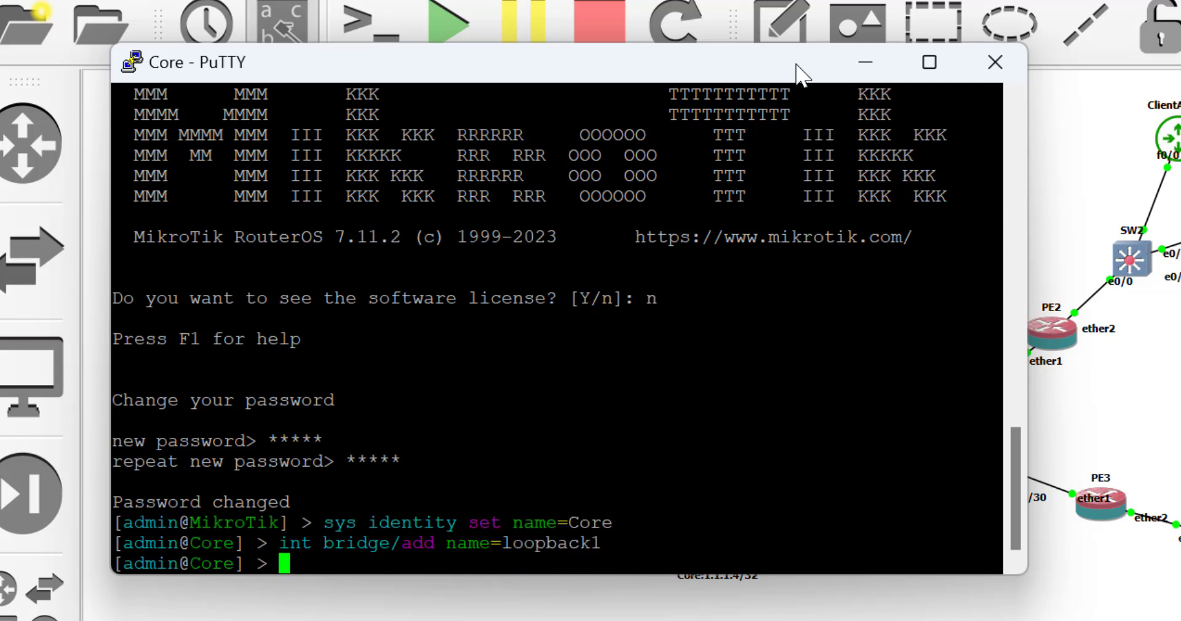
pyautogui.write('ip add ')
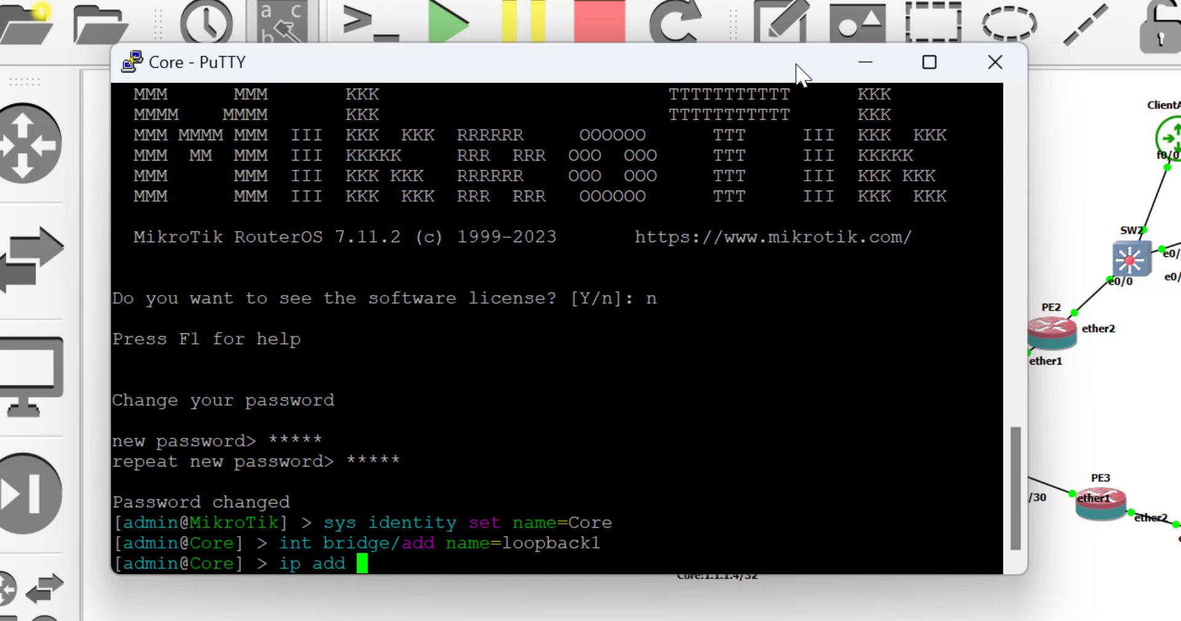
pyautogui.write('add address=')
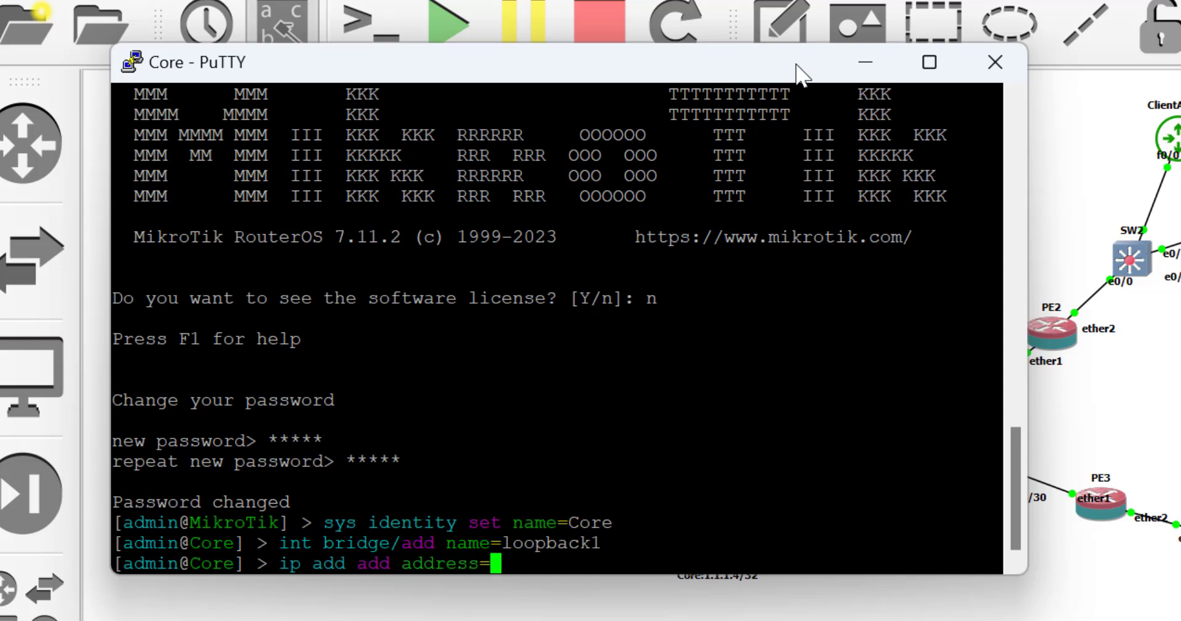
pyautogui.write('1.1.1.4')
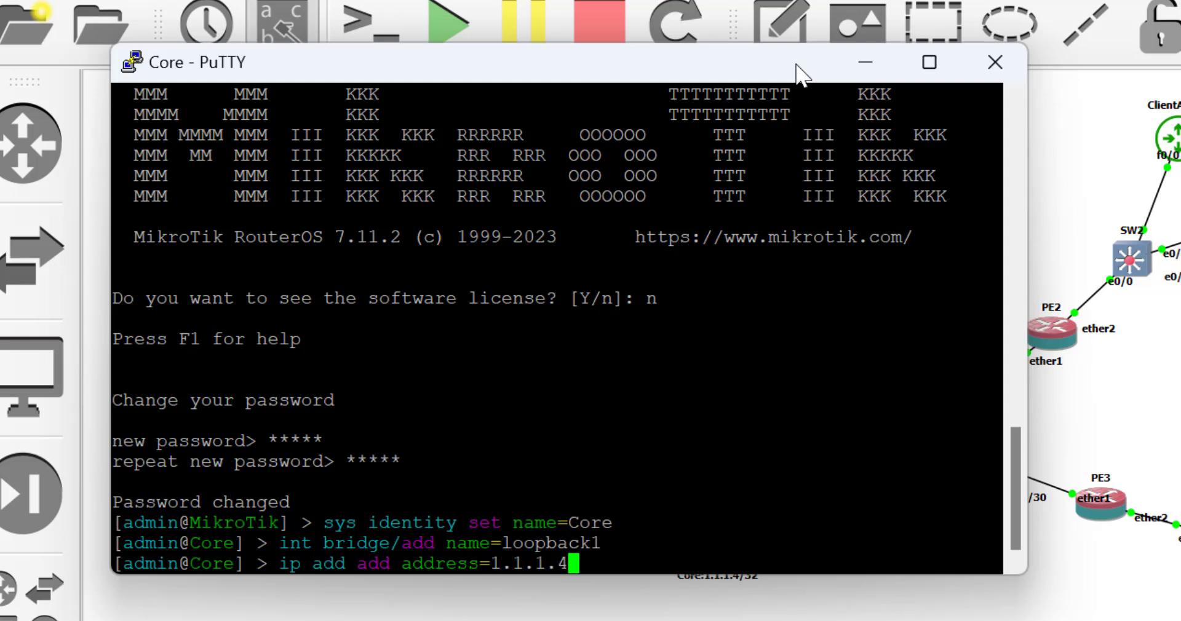
pyautogui.write('/32')
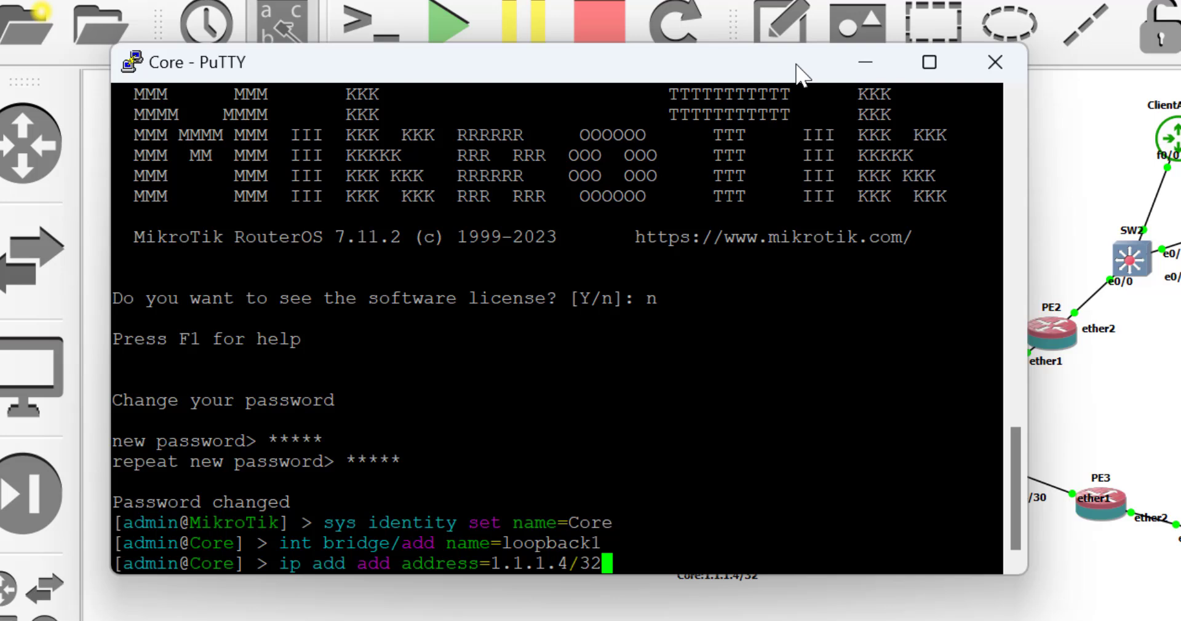
# Assign 1.1.1.4/32 to interface loopback1.
pyautogui.press('Return')
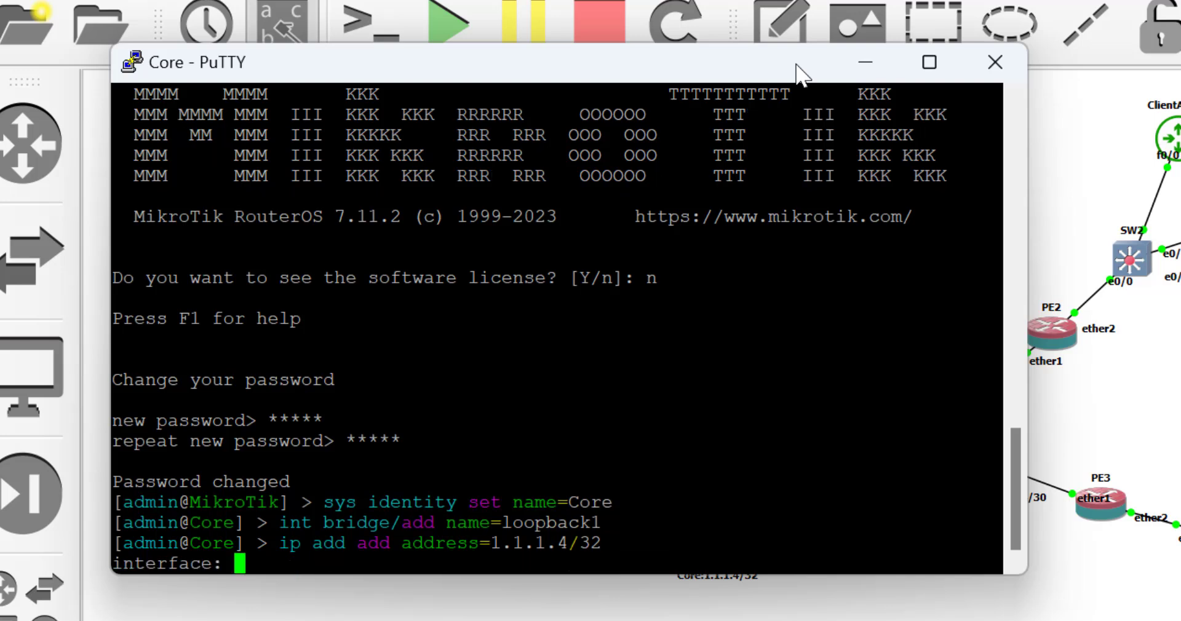
pyautogui.write('loopback1')
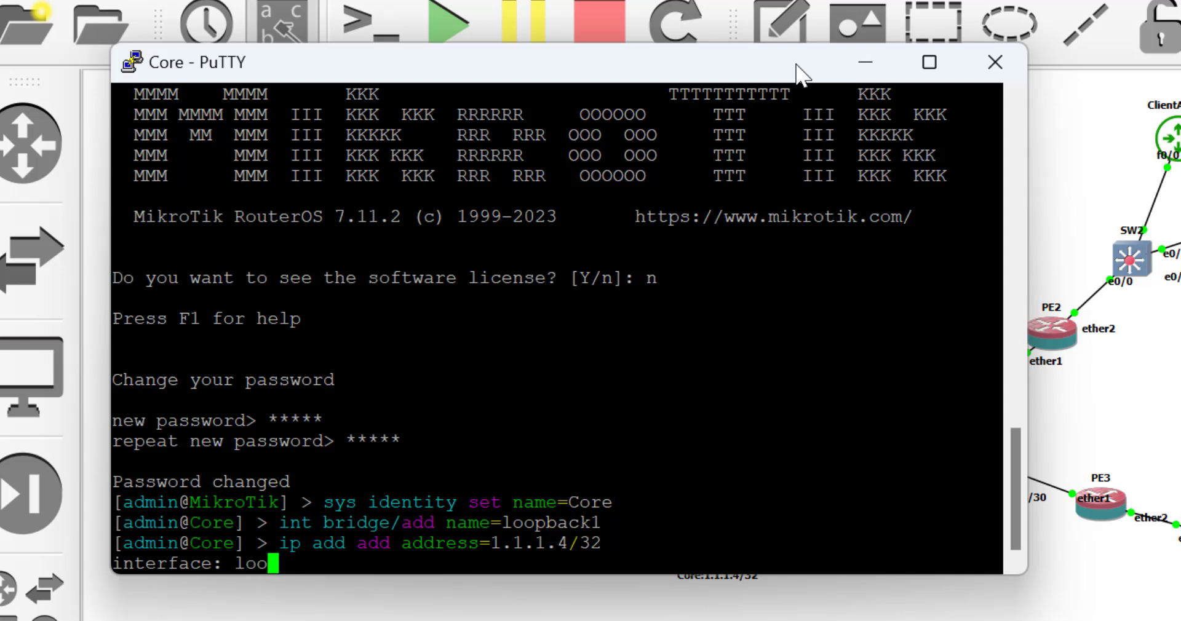
pyautogui.press('Return')
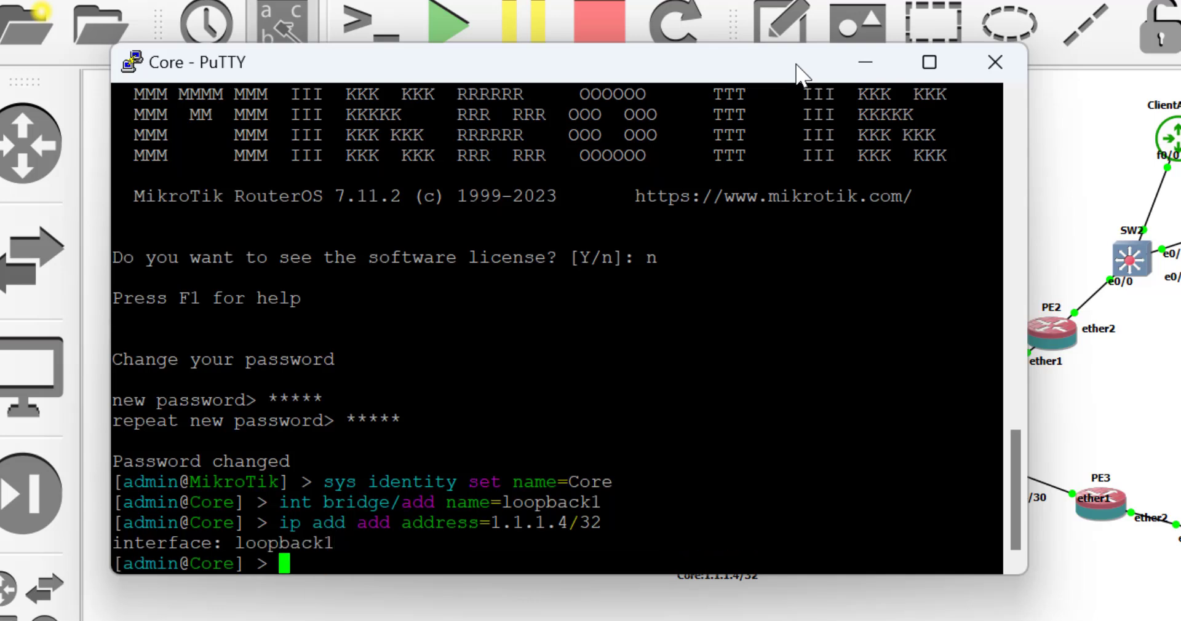
# Add address 10.10.1.1/30 to ether1.
pyautogui.write('ip add add add10.10')
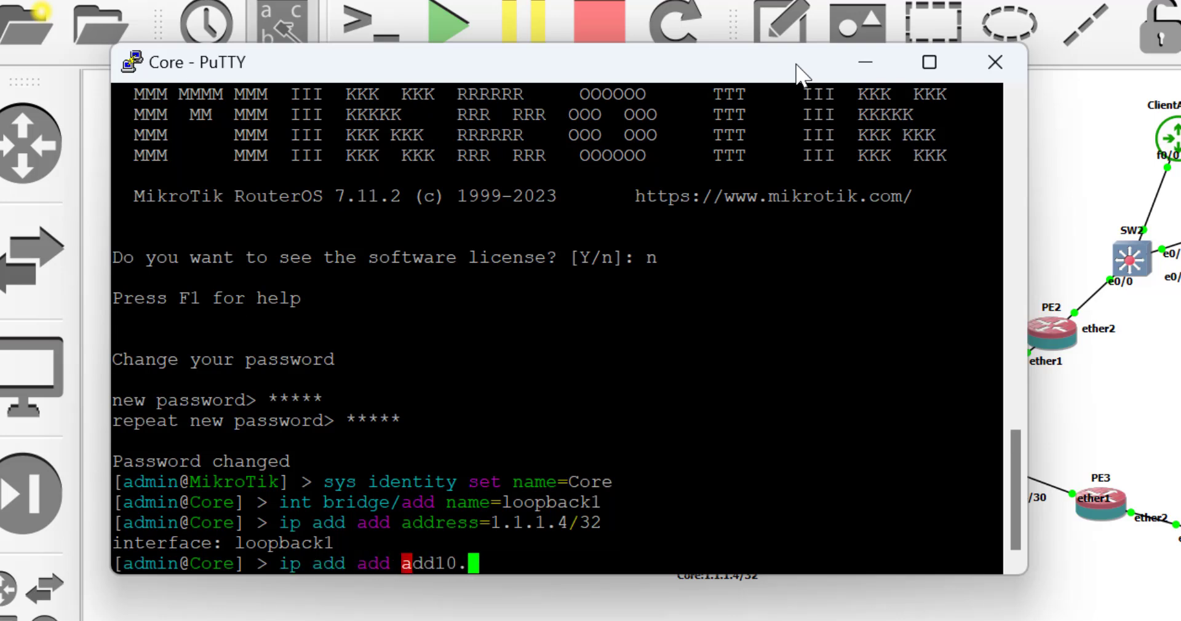
pyautogui.press('BackSpace')
pyautogui.press('BackSpace')
pyautogui.press('BackSpace')
pyautogui.press('BackSpace')
pyautogui.press('BackSpace')
pyautogui.press('BackSpace')
pyautogui.press('BackSpace')
pyautogui.press('Tab')
pyautogui.write('10.10.')
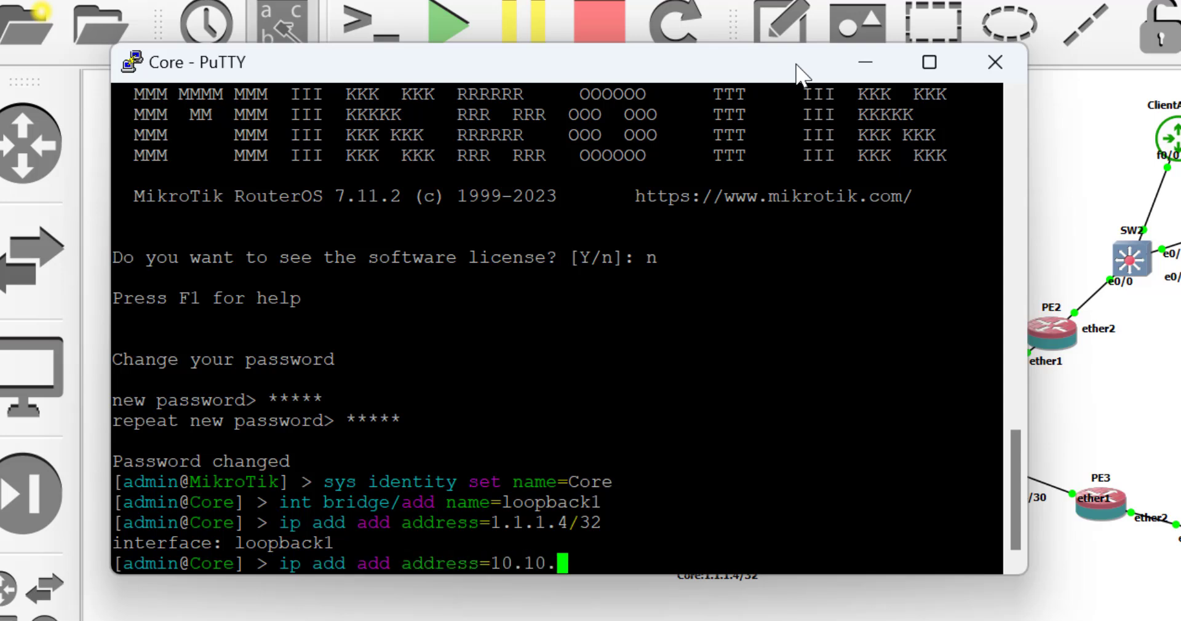
pyautogui.write('1.1/')
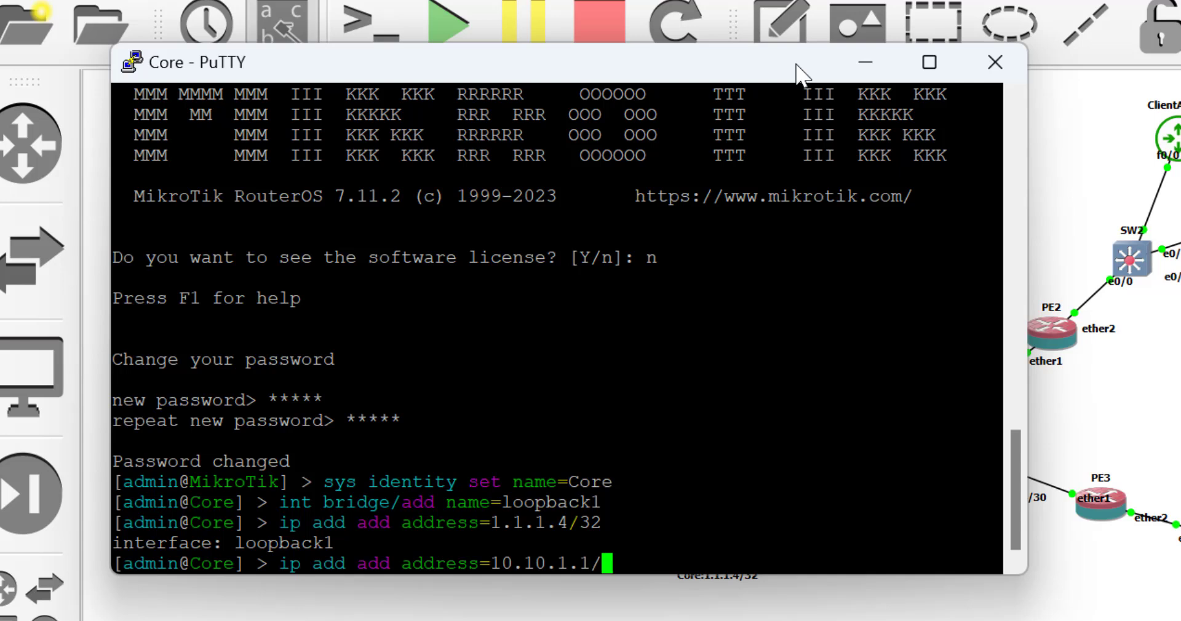
pyautogui.write('30 interface=')
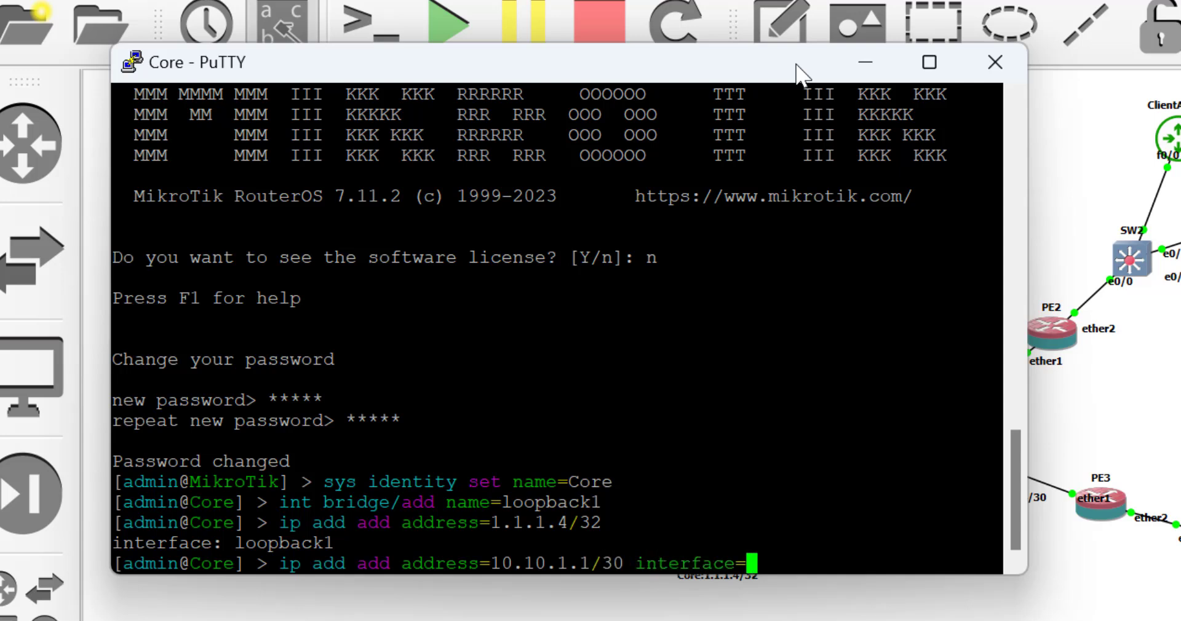
pyautogui.write('ether1')
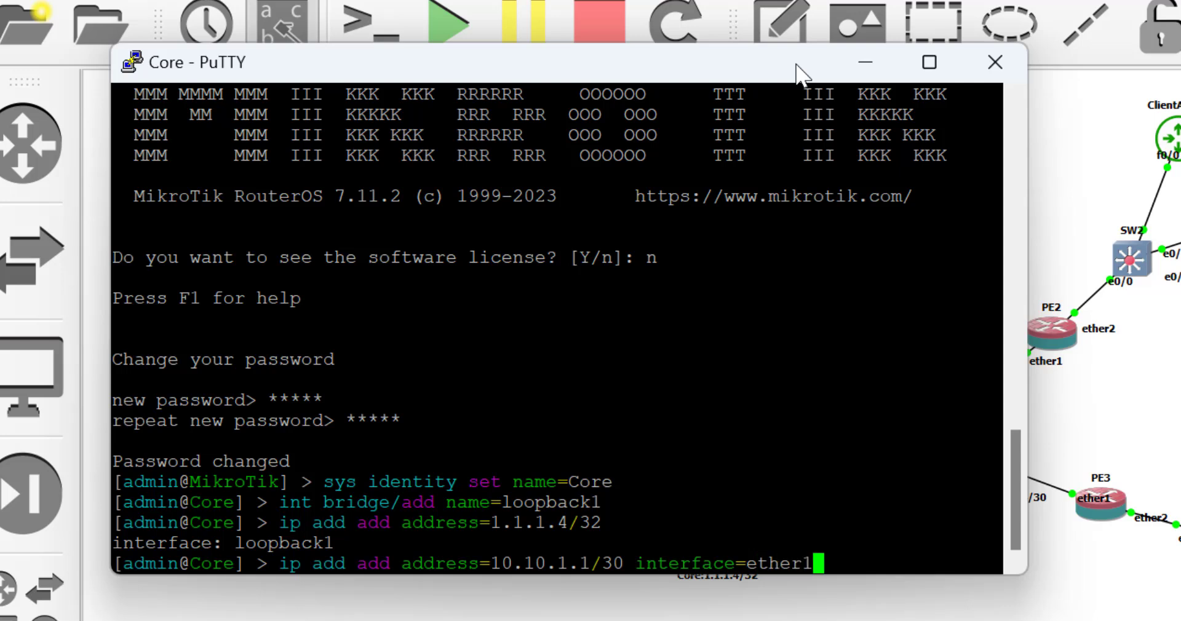
pyautogui.press('Return')
# Add 10.10.1.5/30 to ether2 and 10.10.1.9/30 to ether3 by editing the recalled command.
pyautogui.press('Up')
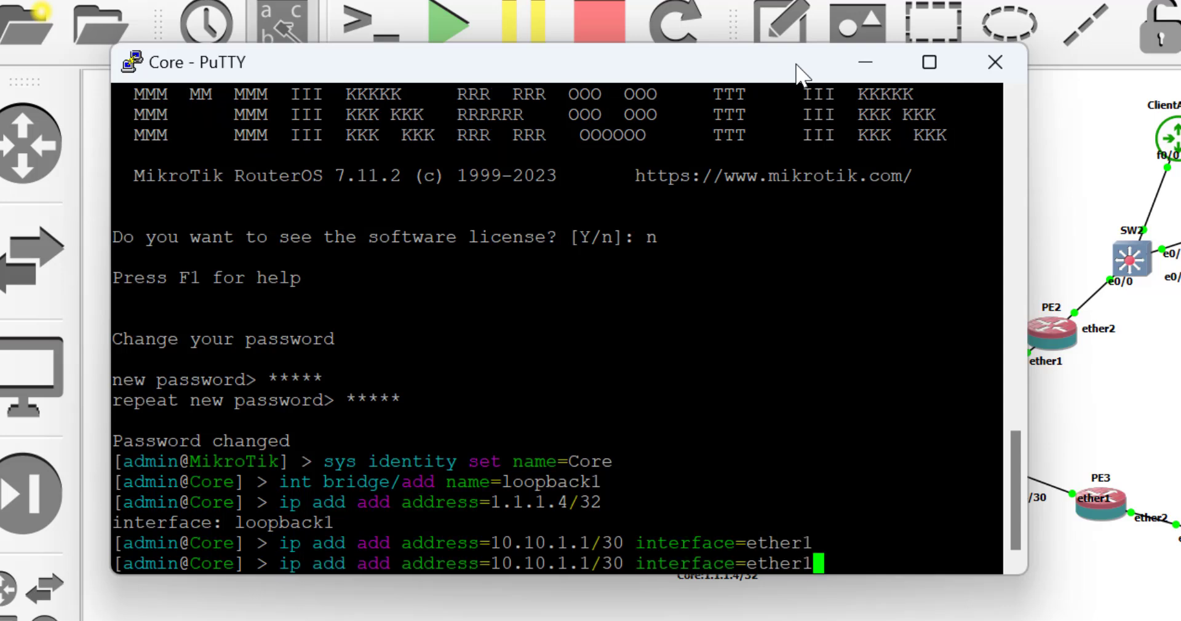
pyautogui.press('BackSpace')
pyautogui.write('2')
pyautogui.press('Left')
pyautogui.press('Left')
pyautogui.press('Left')
pyautogui.press('Left')
pyautogui.press('Left')
pyautogui.press('Left')
pyautogui.press('Left')
pyautogui.press('Left')
pyautogui.press('Left')
pyautogui.press('Left')
pyautogui.press('Left')
pyautogui.press('Left')
pyautogui.press('Left')
pyautogui.press('Left')
pyautogui.press('Left')
pyautogui.press('Left')
pyautogui.press('Left')
pyautogui.press('Left')
pyautogui.press('Left')
pyautogui.press('Left')
pyautogui.press('BackSpace')
pyautogui.write('5')
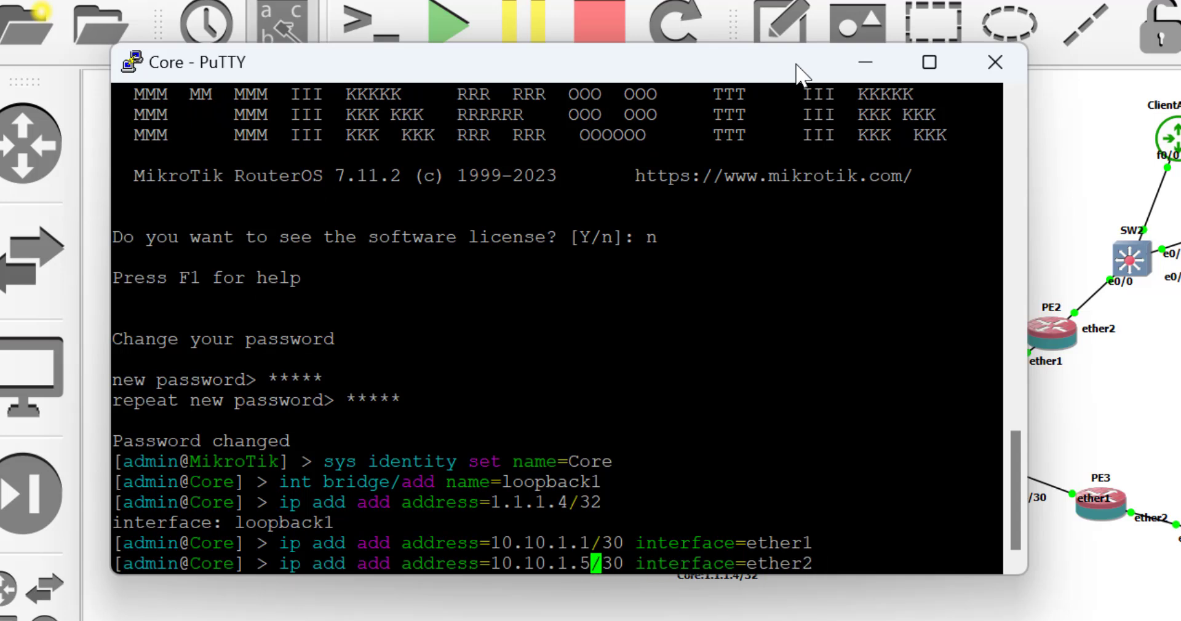
pyautogui.press('Return')
pyautogui.press('Up')
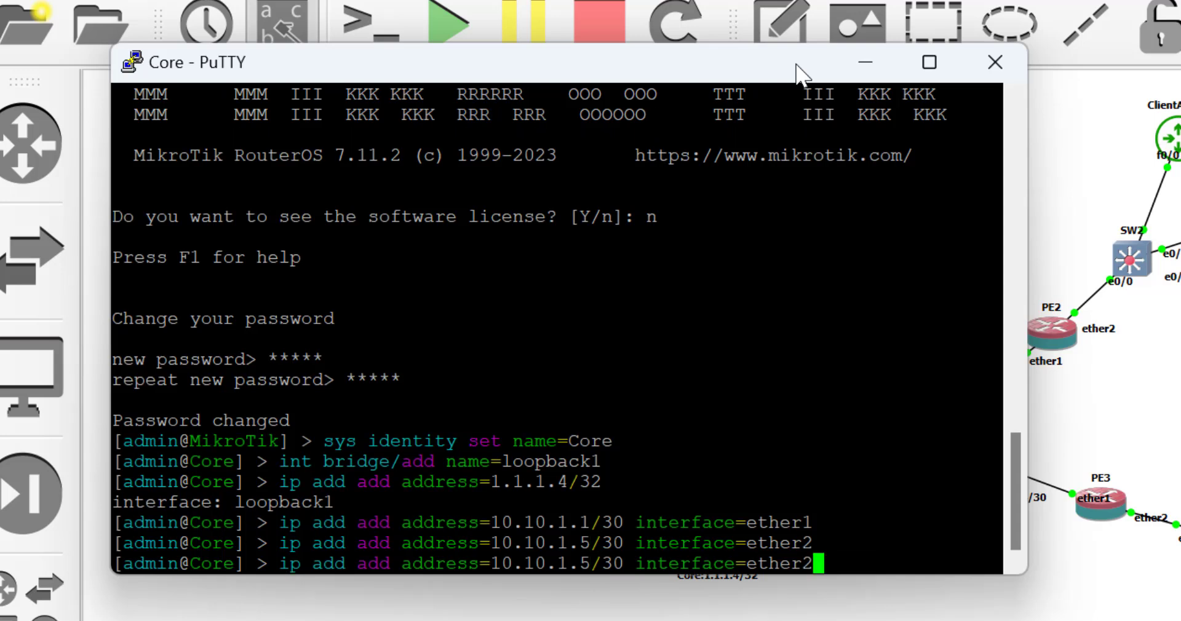
pyautogui.press('BackSpace')
pyautogui.write('3')
pyautogui.press('Left')
pyautogui.press('Left')
pyautogui.press('Left')
pyautogui.press('Left')
pyautogui.press('Left')
pyautogui.press('Left')
pyautogui.press('Left')
pyautogui.press('Left')
pyautogui.press('Left')
pyautogui.press('Left')
pyautogui.press('Left')
pyautogui.press('Left')
pyautogui.press('Left')
pyautogui.press('Left')
pyautogui.press('Left')
pyautogui.press('Left')
pyautogui.press('Left')
pyautogui.press('Left')
pyautogui.press('Left')
pyautogui.press('Left')
pyautogui.press('BackSpace')
pyautogui.write('9')
pyautogui.press('Return')
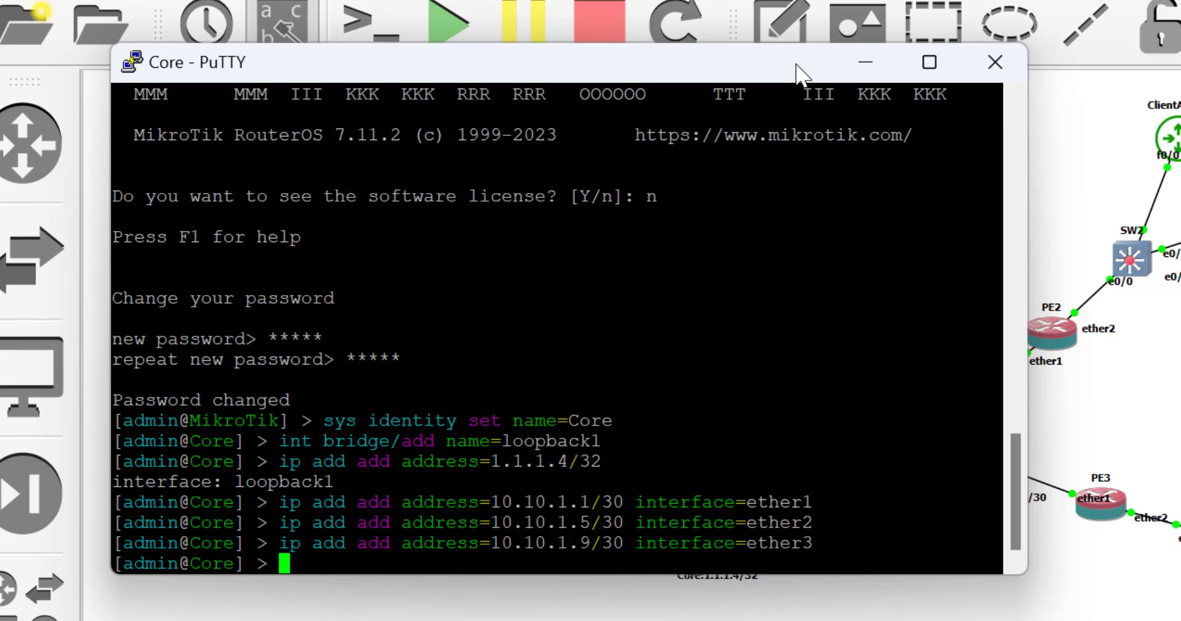
# Minimize the Core terminal and open a console to router PE1 from the topology.
pyautogui.click(865, 63)
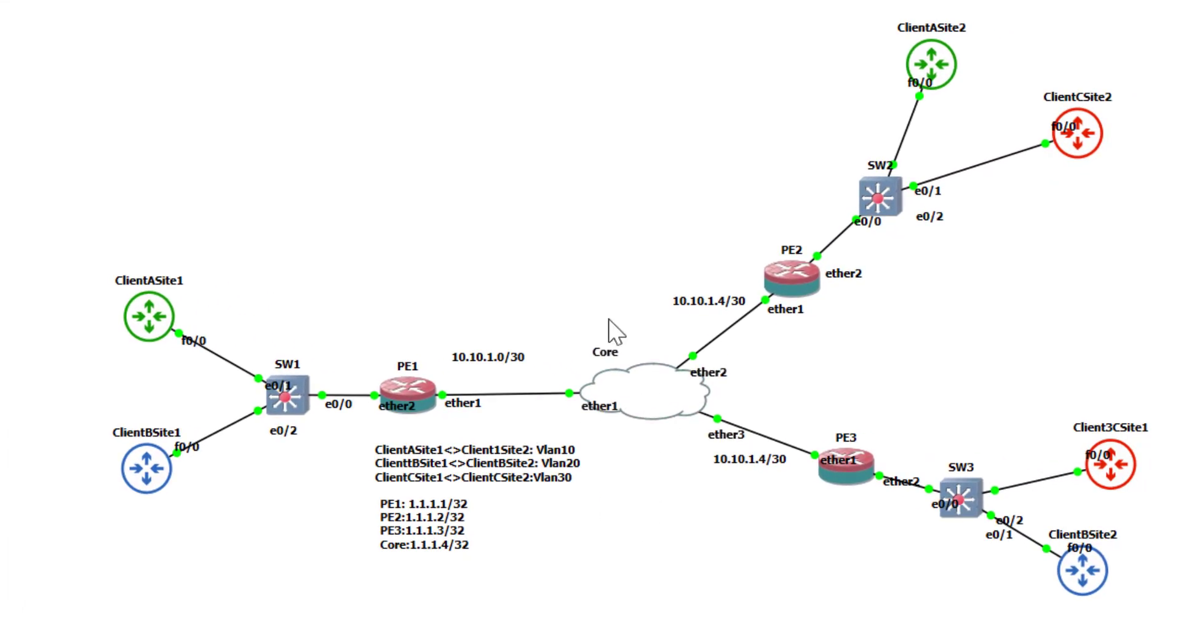
pyautogui.rightClick(413, 409)
pyautogui.click(423, 396)
pyautogui.rightClick(430, 406)
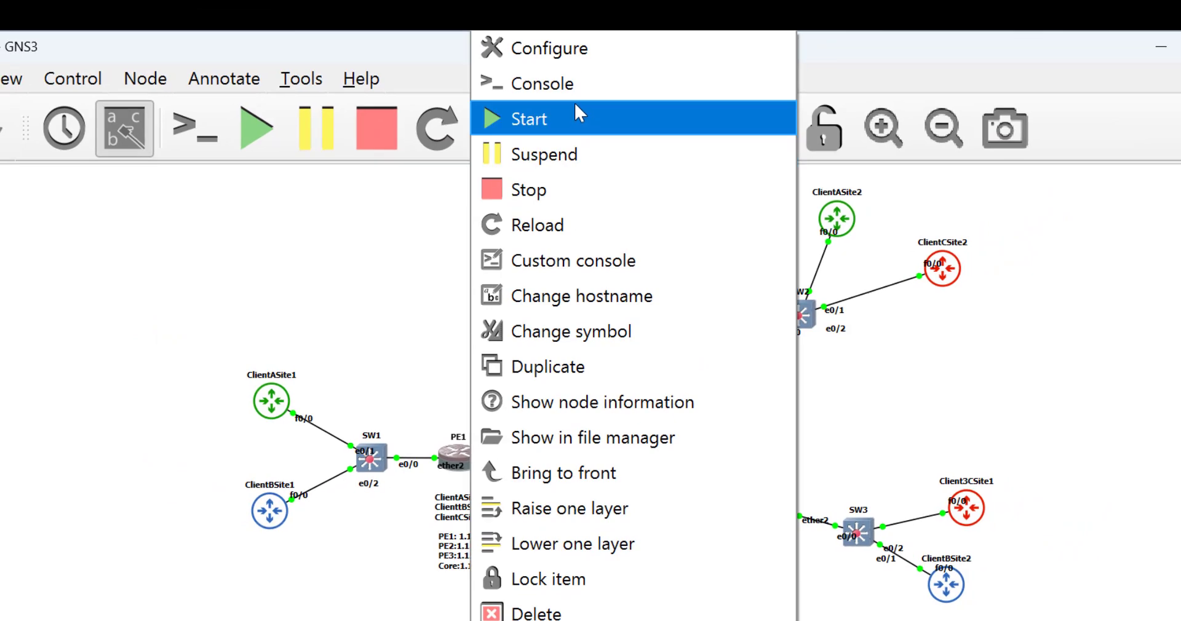
pyautogui.click(577, 86)
# Log in to PE1 as admin, decline the license, and set a new admin password.
pyautogui.write('a')
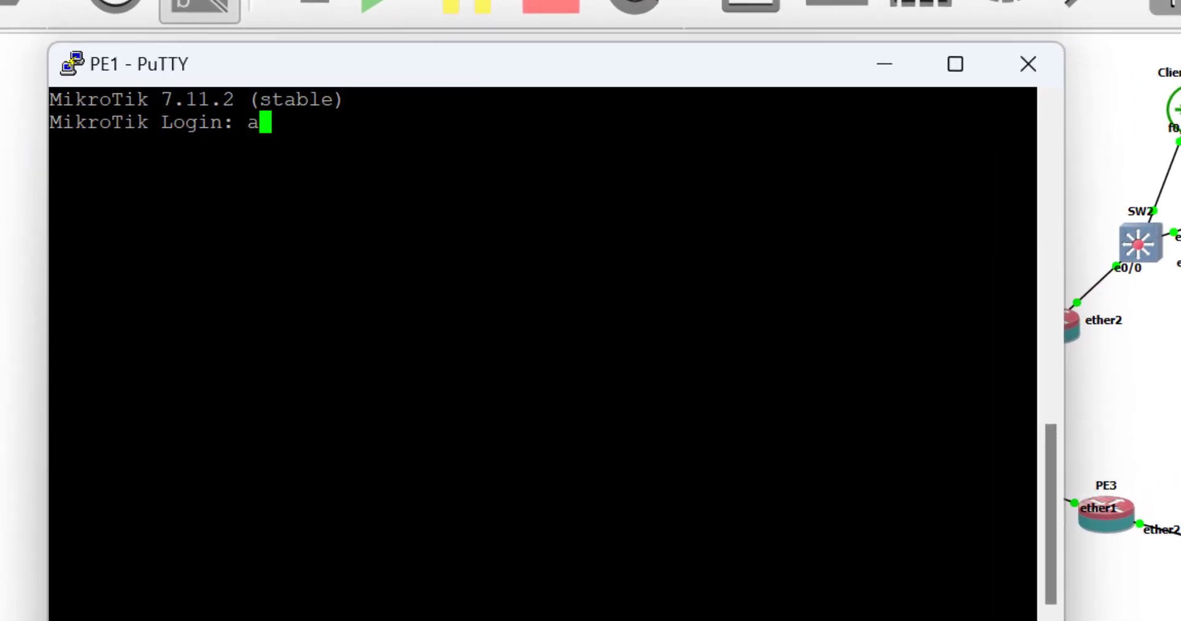
pyautogui.write('dmin')
pyautogui.press('Return')
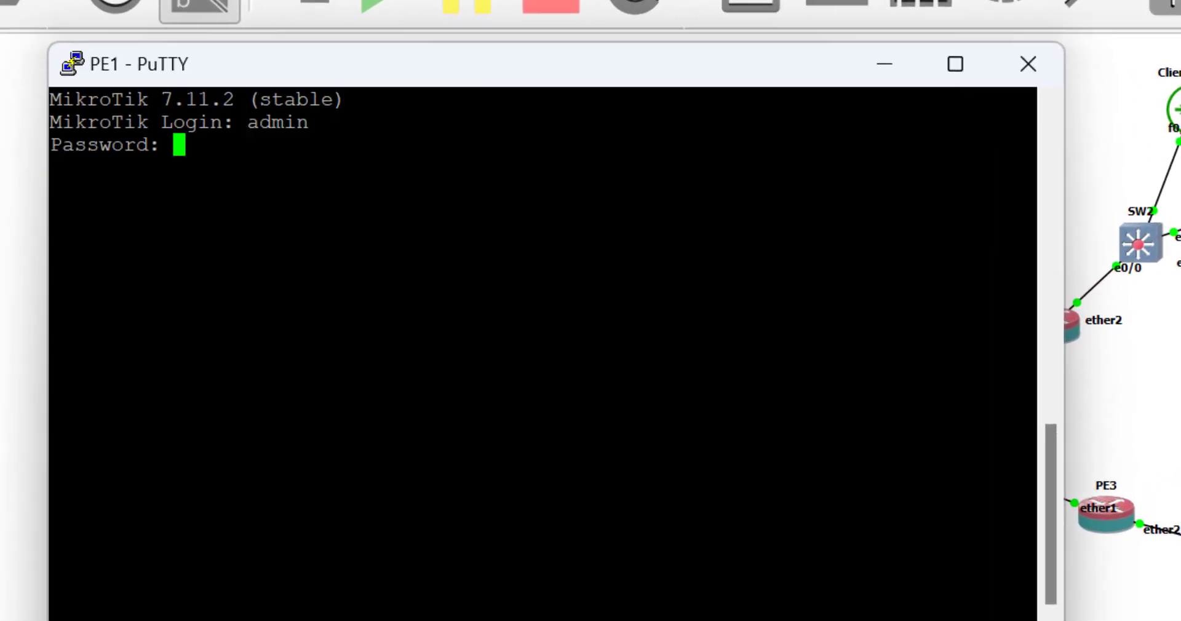
pyautogui.press('Return')
pyautogui.write('n')
pyautogui.press('Return')
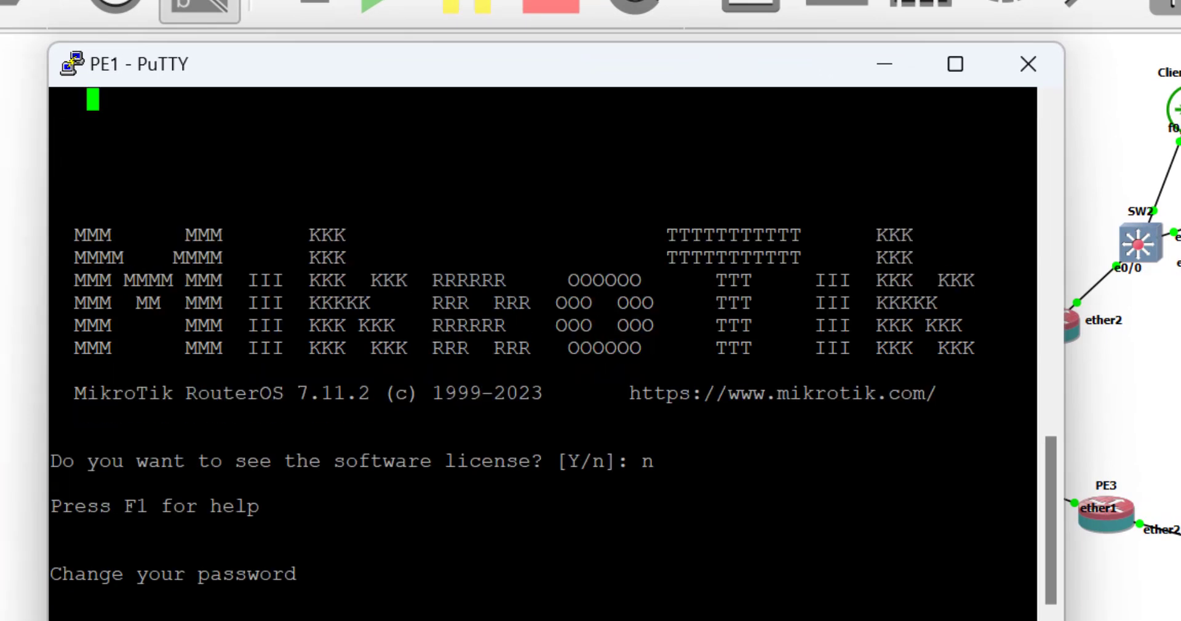
pyautogui.write('admin')
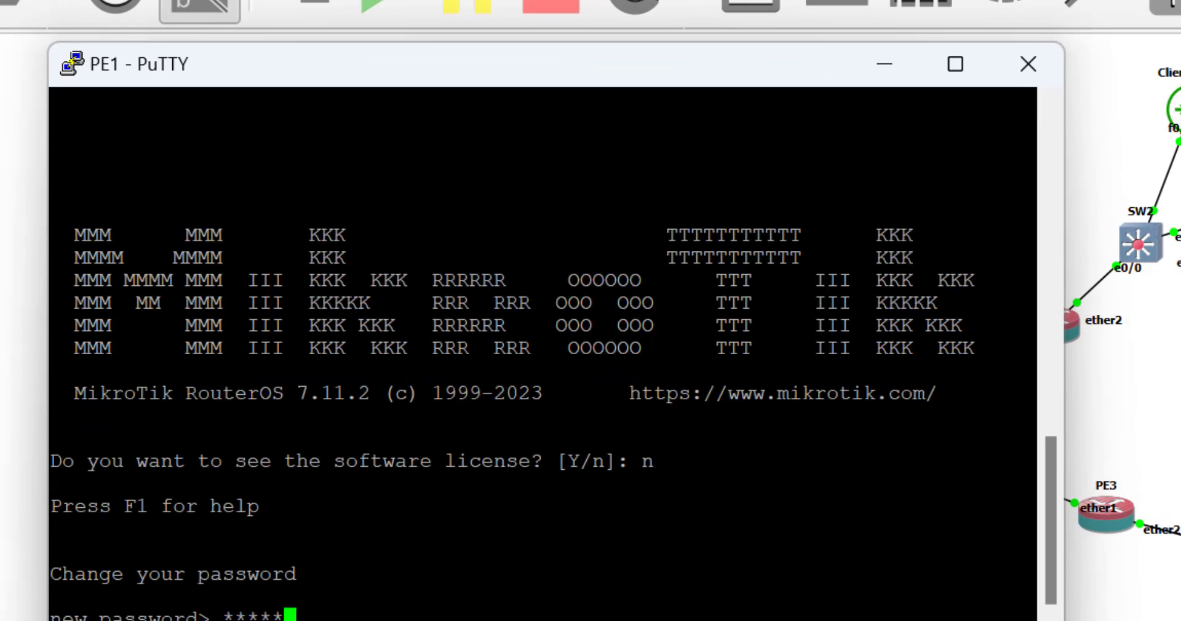
pyautogui.press('Return')
pyautogui.write('admin')
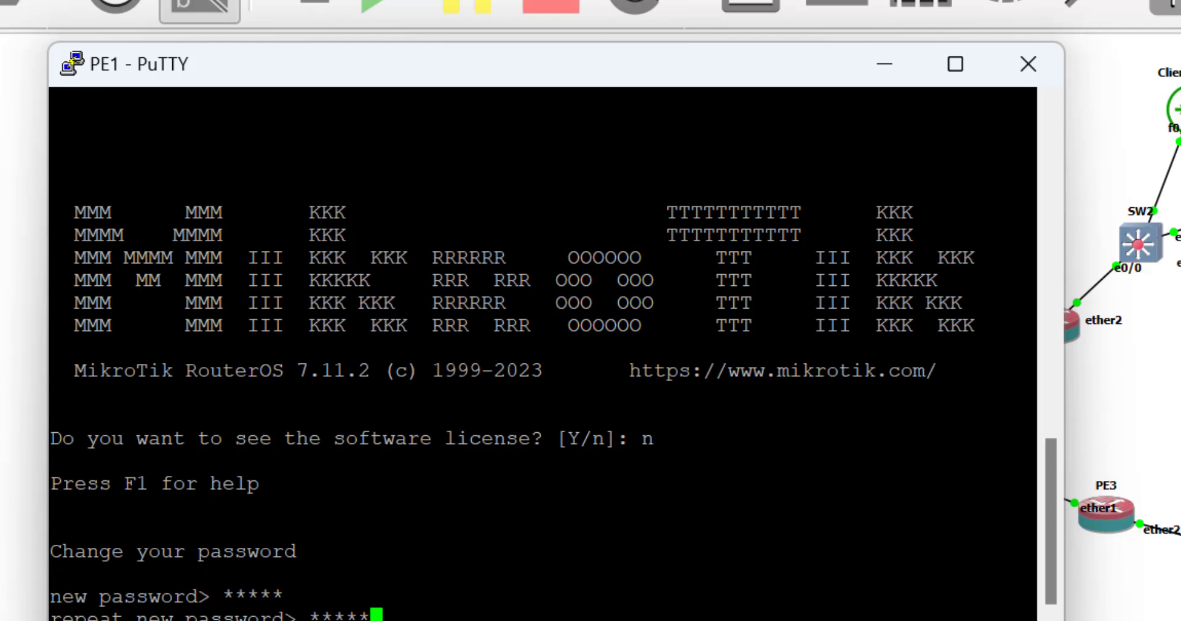
pyautogui.press('Return')
# Set the router identity to PE1 and begin the bridge command.
pyautogui.write('sys id')
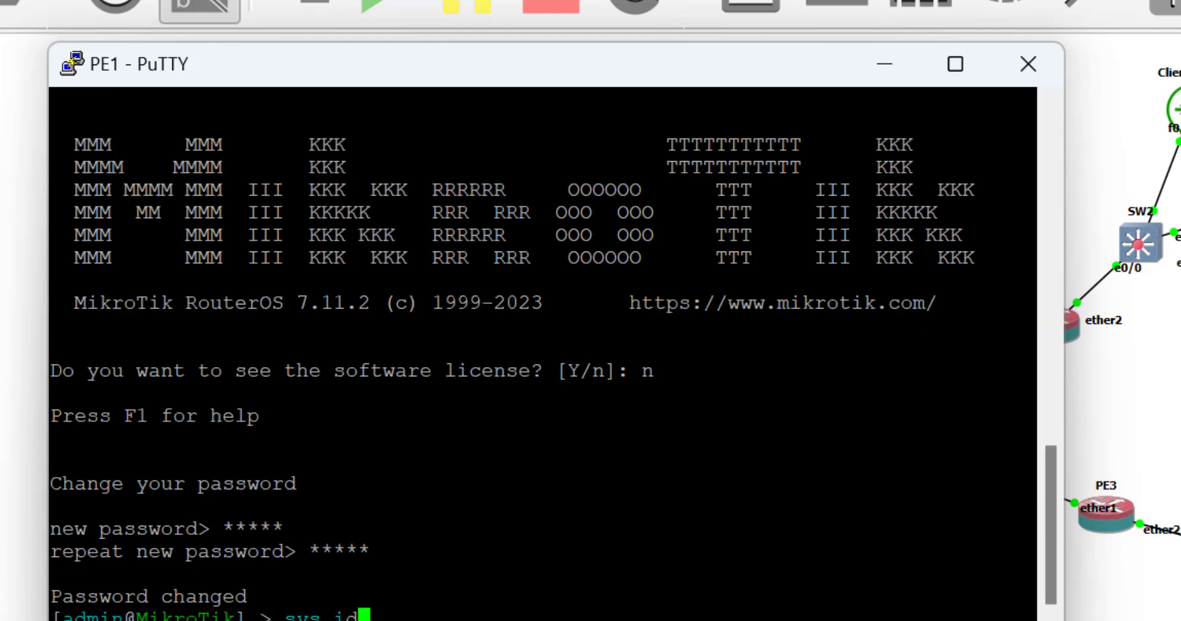
pyautogui.write('entity/set name')
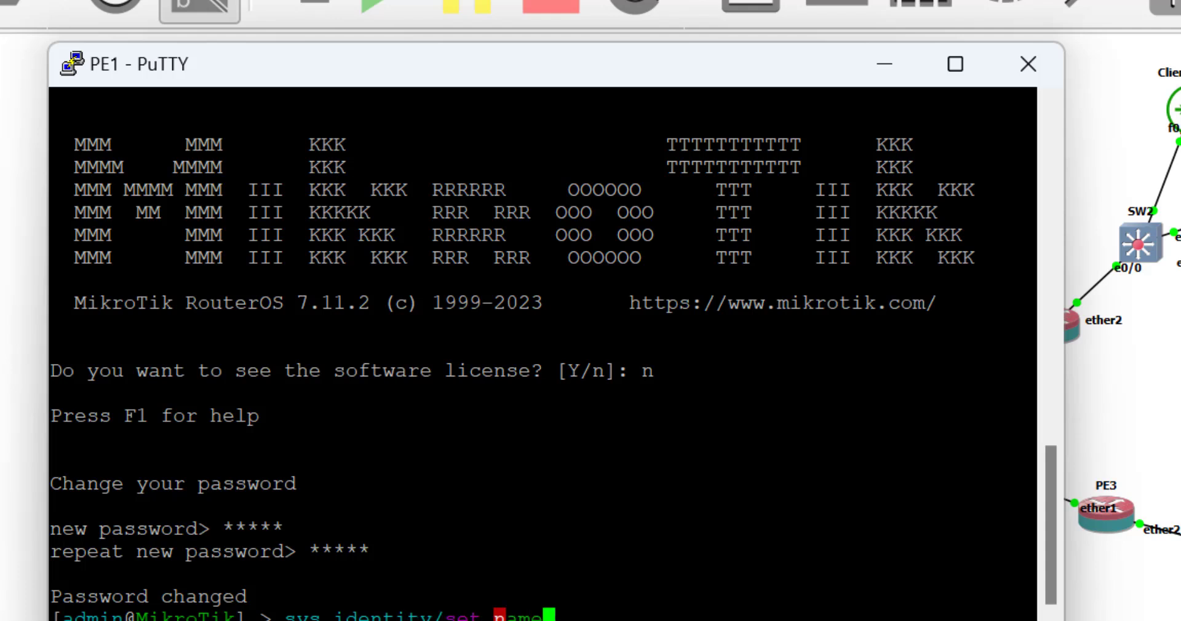
pyautogui.write('=PE1')
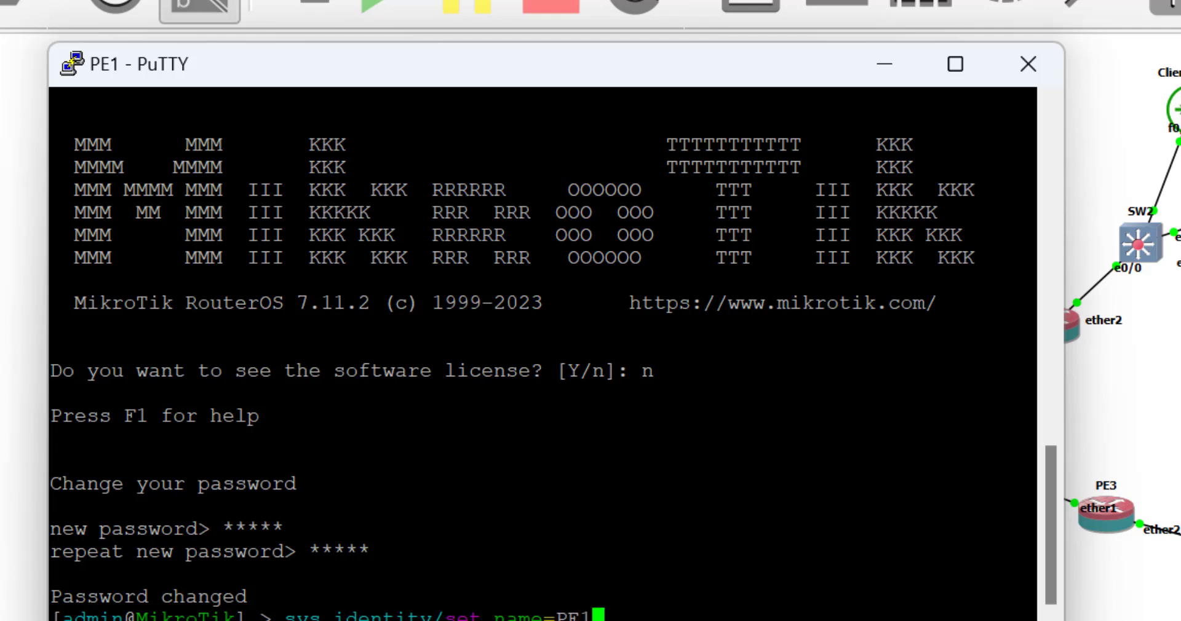
pyautogui.press('Return')
pyautogui.write('int bridge/')
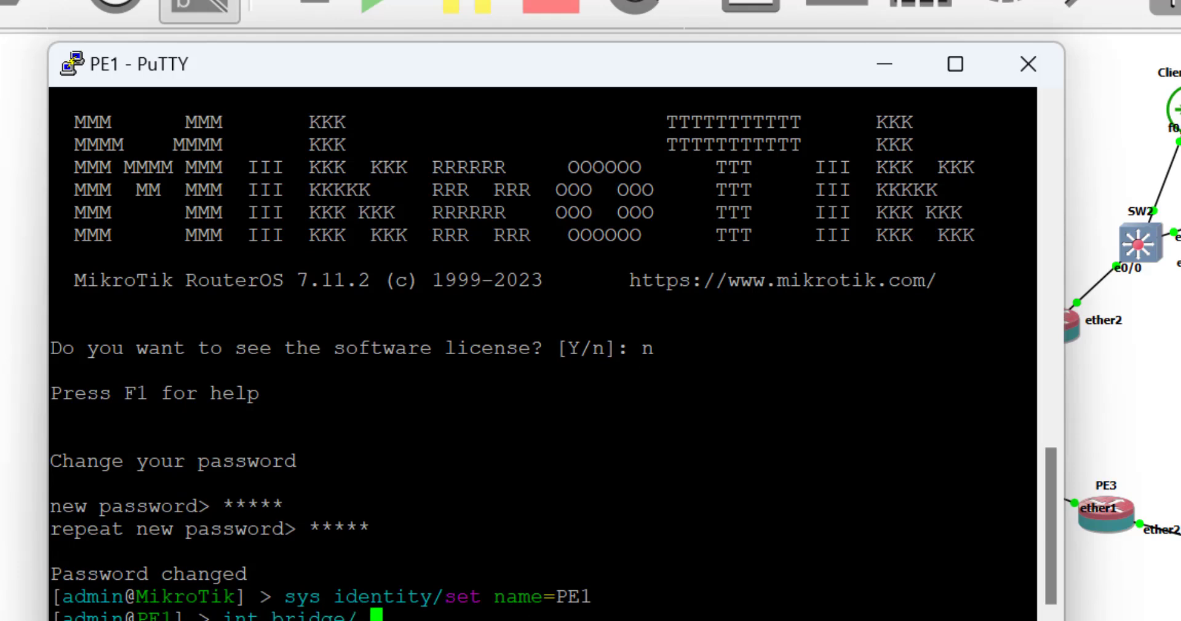
# Create the loopback1 bridge on PE1.
pyautogui.press('BackSpace')
pyautogui.write('add name=loopback1')
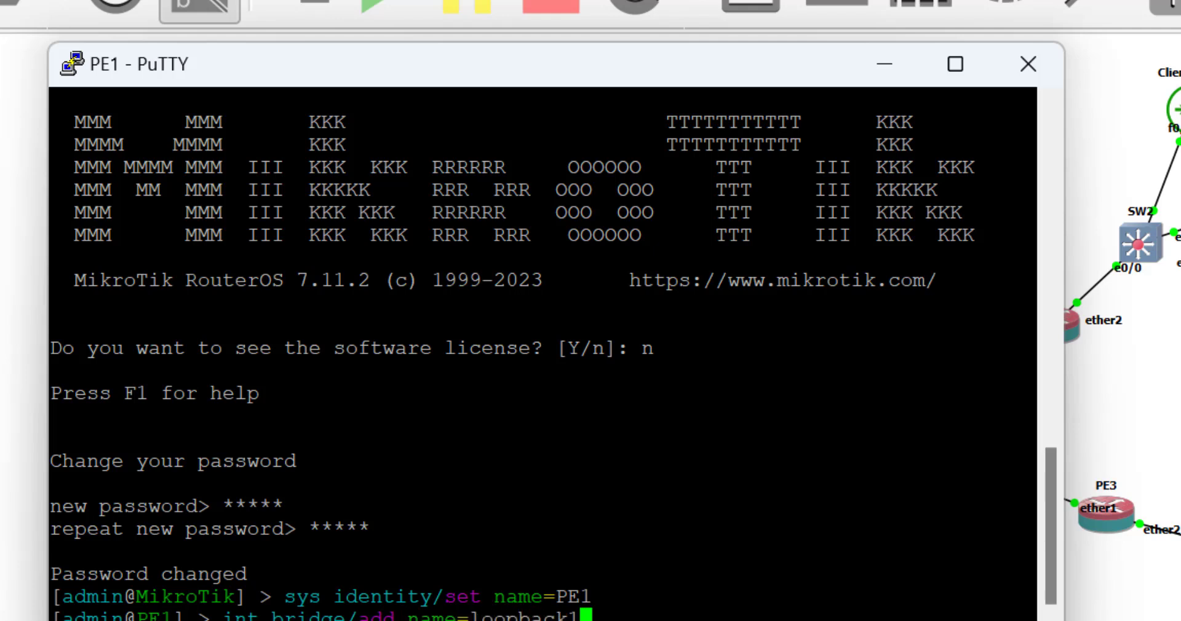
pyautogui.press('Return')
# Assign 1.1.1.1/32 to loopback1 and 10.10.1.2/30 to ether1.
pyautogui.write('ip add ')
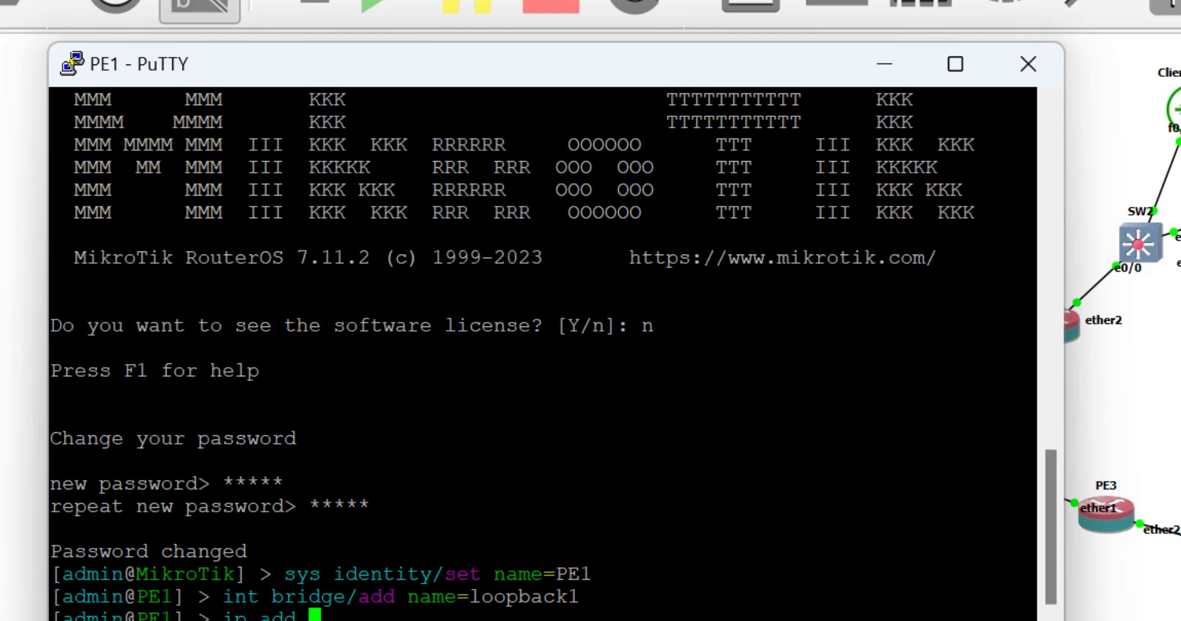
pyautogui.write('add address=')
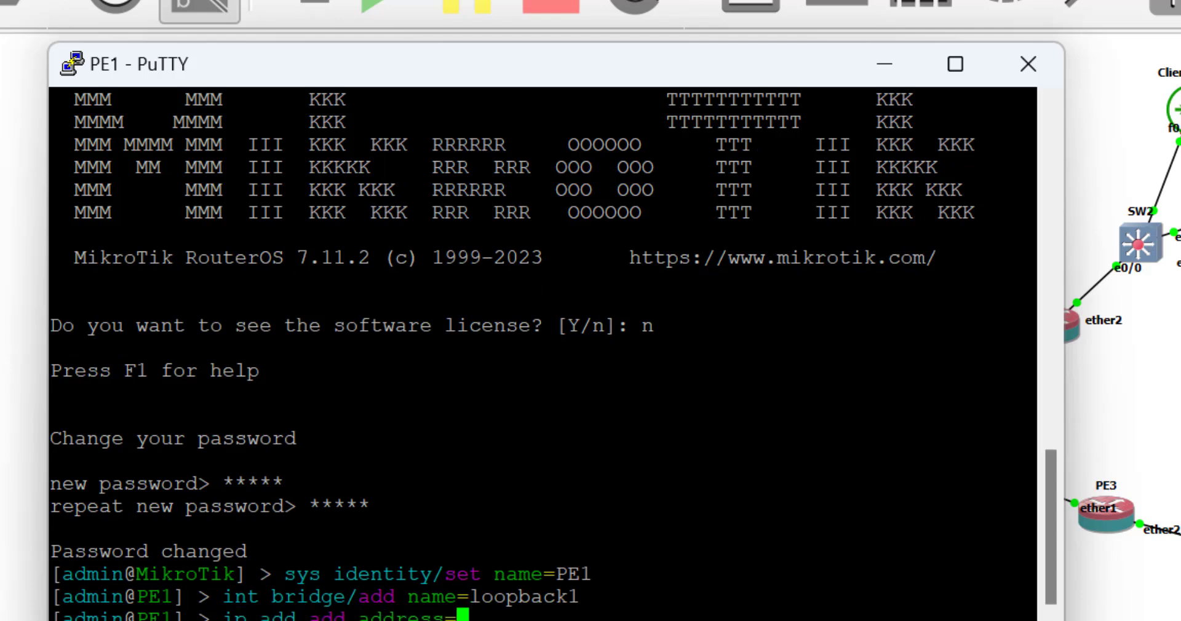
pyautogui.write('10')
pyautogui.press('BackSpace')
pyautogui.write('.1.1.1/32 interface=loopback1')
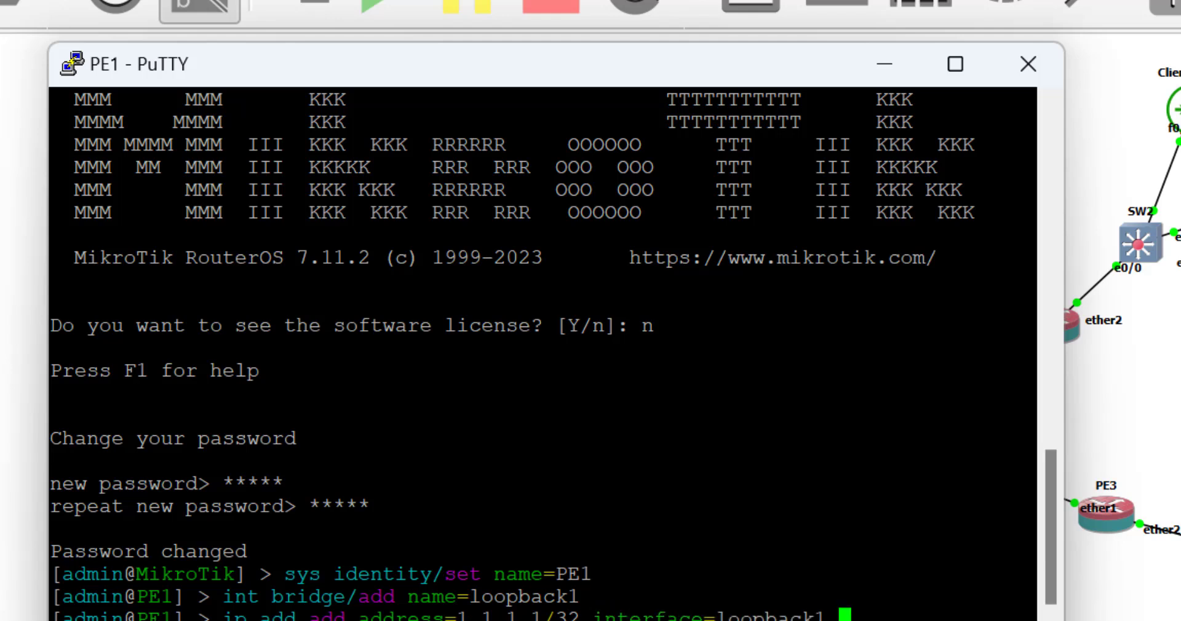
pyautogui.press('Return')
pyautogui.write('ip a')
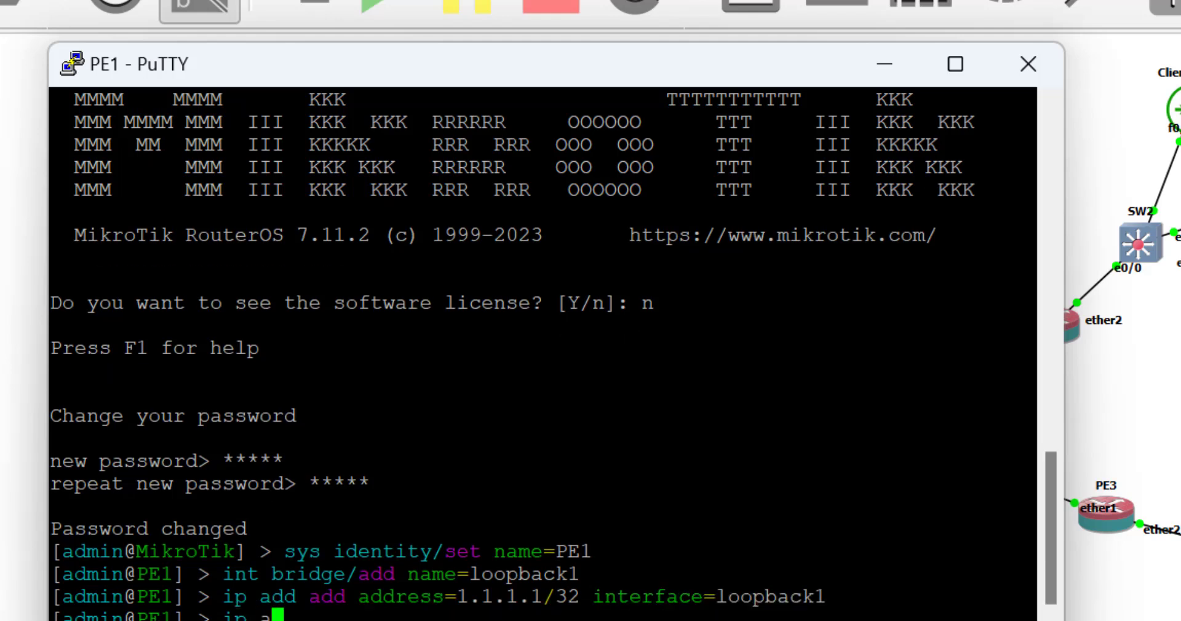
pyautogui.write('dd add address=10.1')
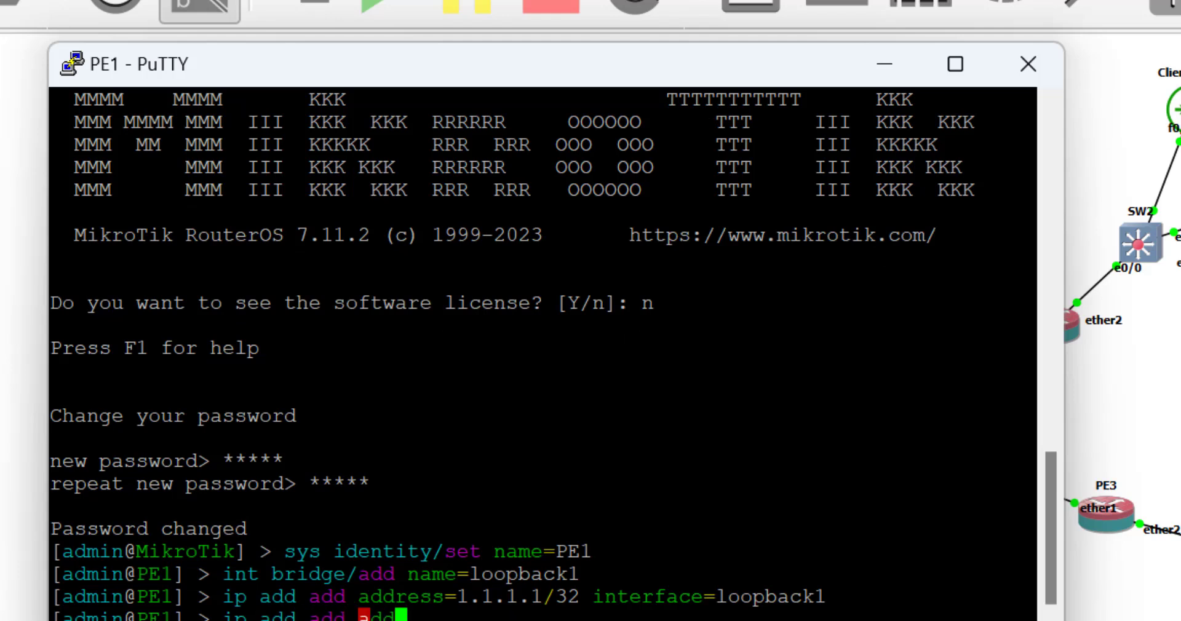
pyautogui.write('0.')
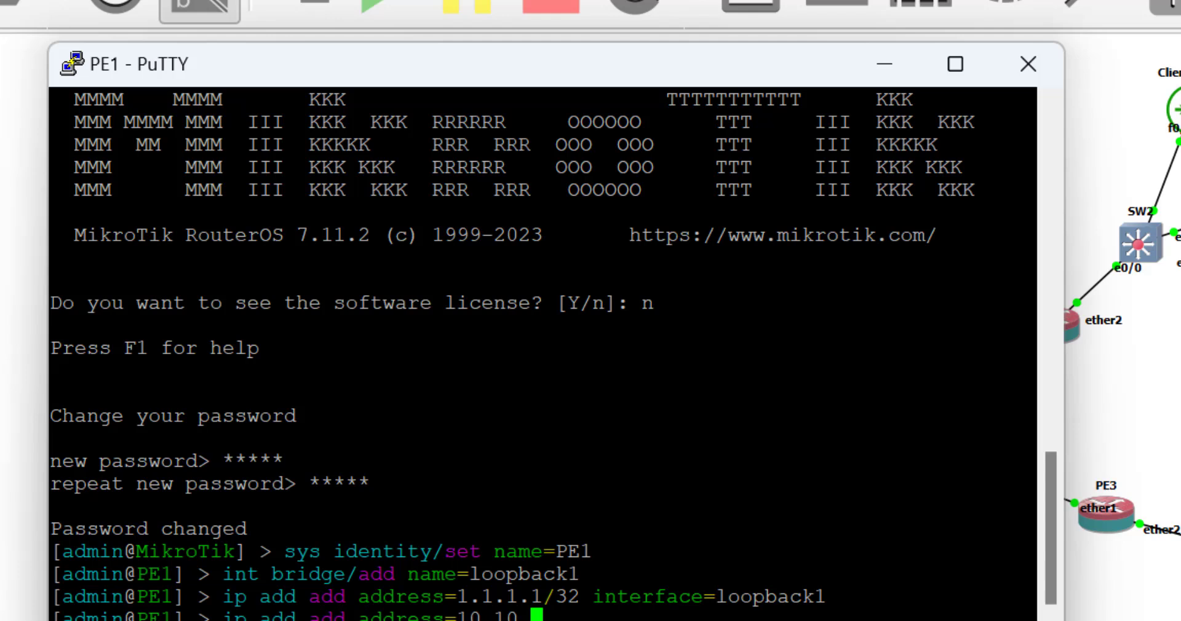
pyautogui.write('.')
pyautogui.write('.2/30 interface=')
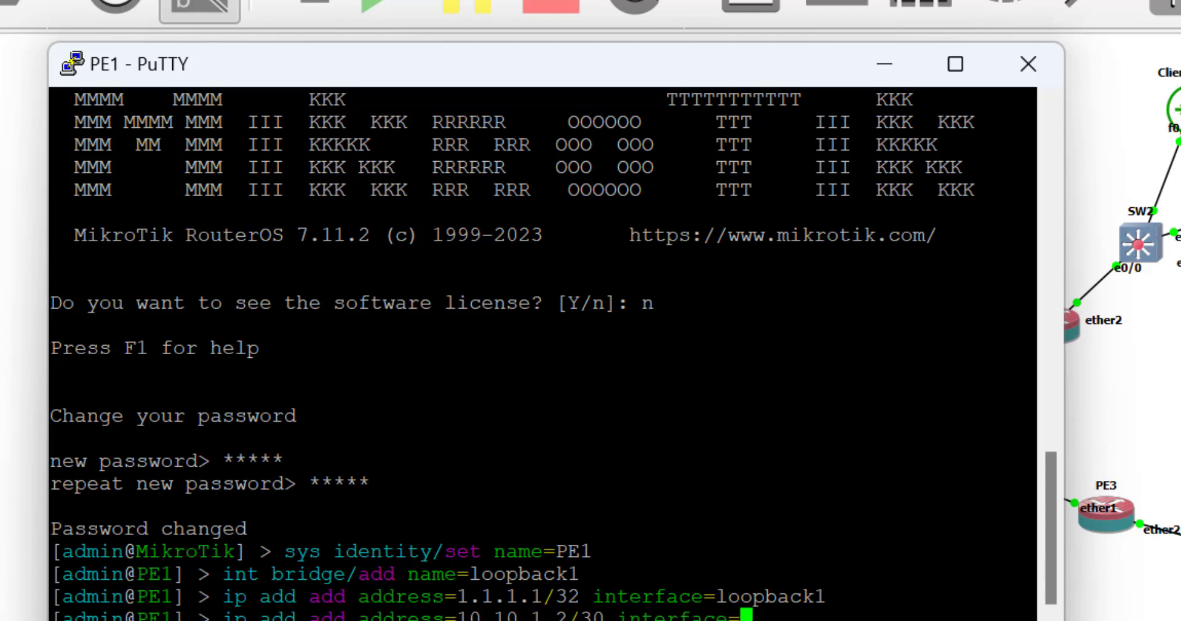
pyautogui.write('ether1')
pyautogui.press('Return')
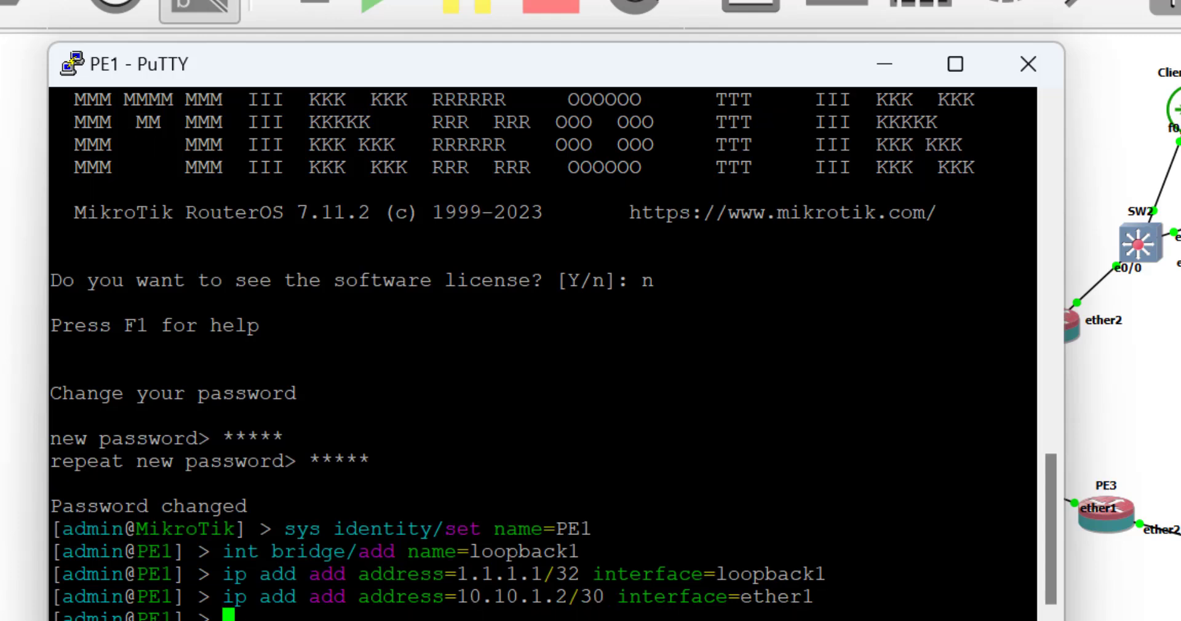
# Ping Core at 10.10.1.1 from PE1 and stop after four successful replies.
pyautogui.write('ping 10 ')
pyautogui.write('10.1.1')
pyautogui.press('Return')
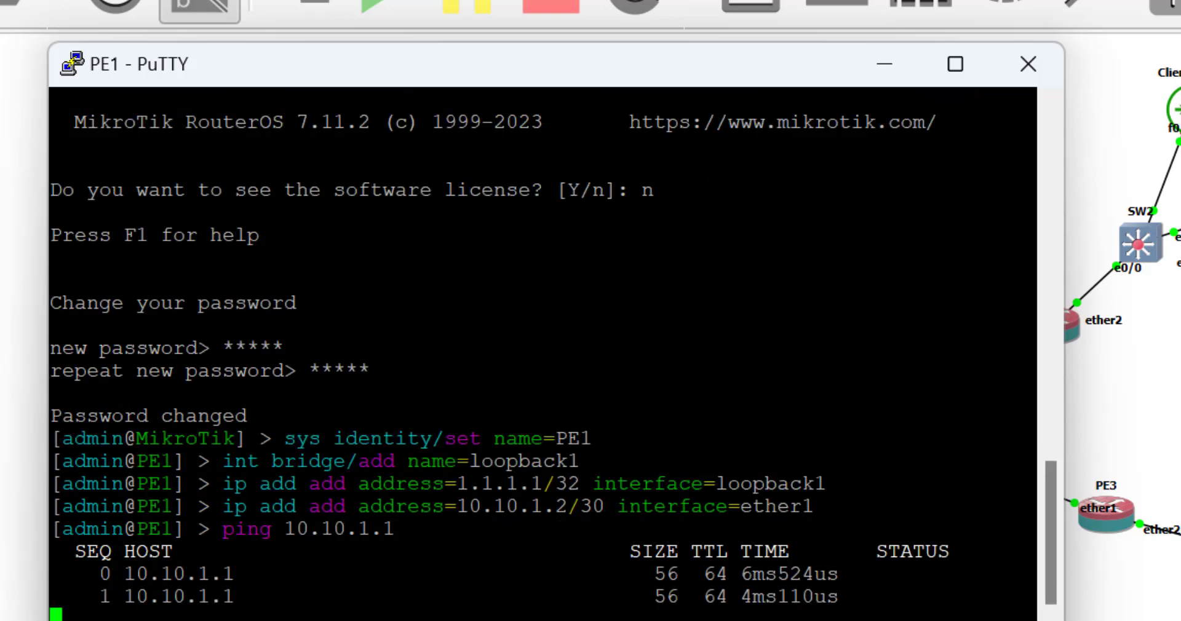
pyautogui.hotkey('ctrl', 'c')
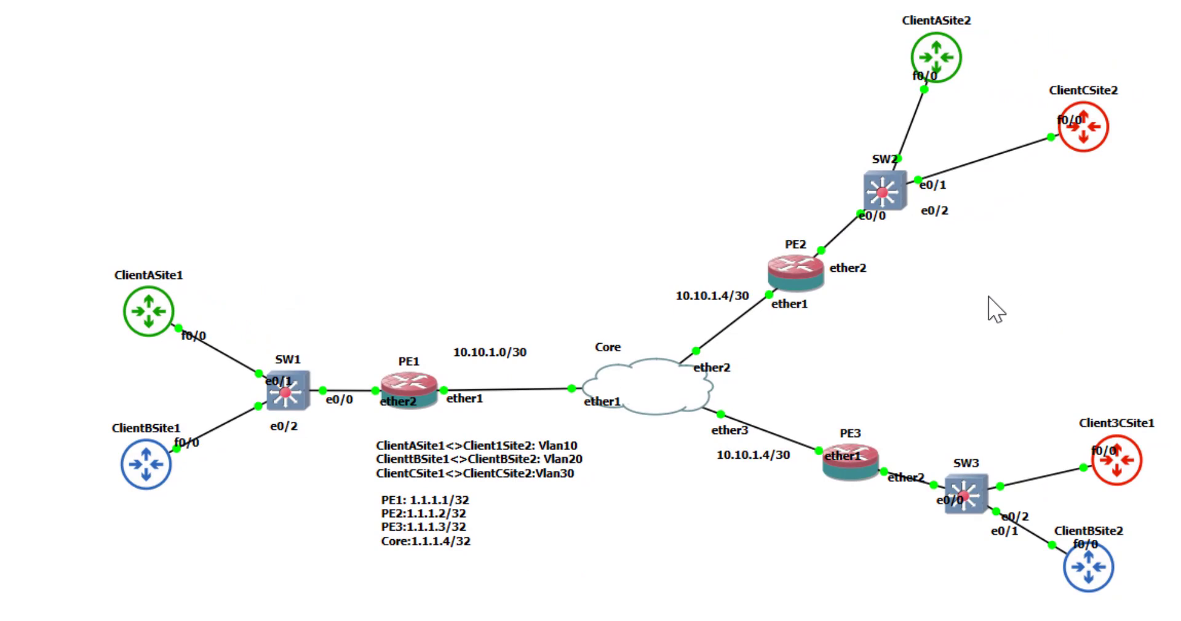
# Open a console to PE2, log in as admin, and decline the license.
pyautogui.rightClick(795, 271)
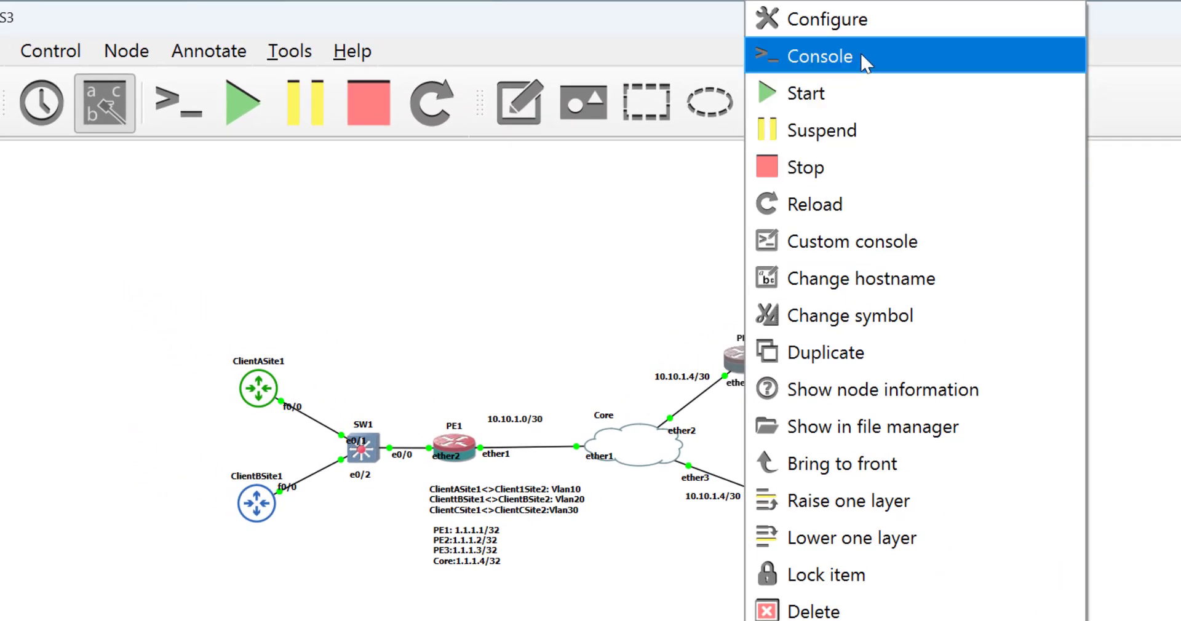
pyautogui.click(865, 59)
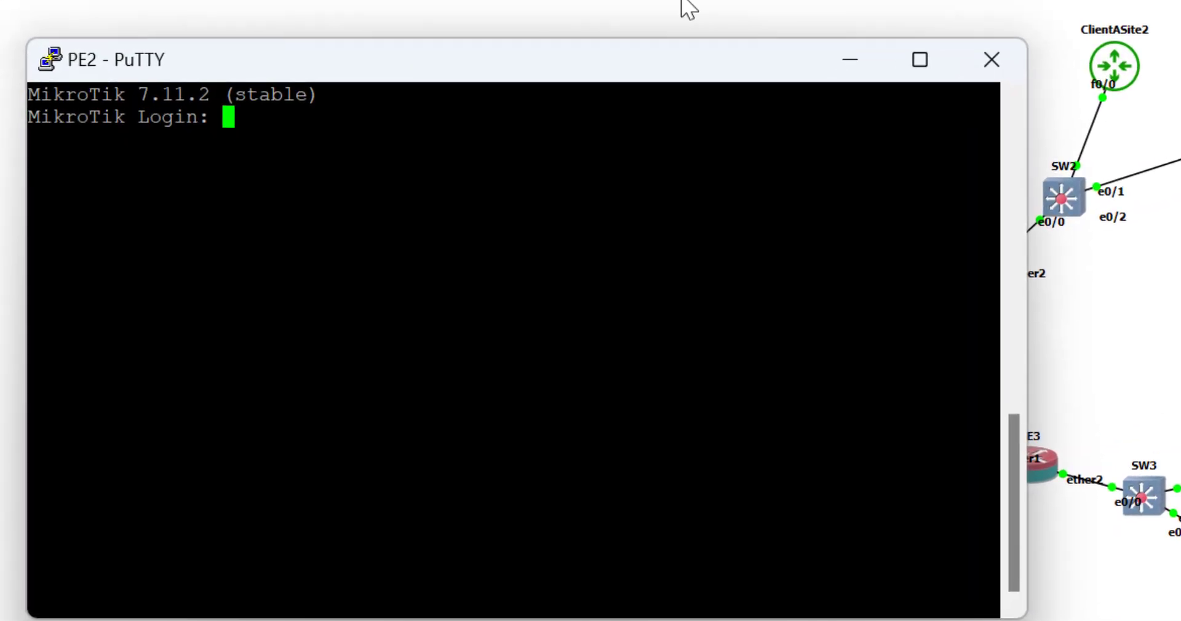
pyautogui.write('admin')
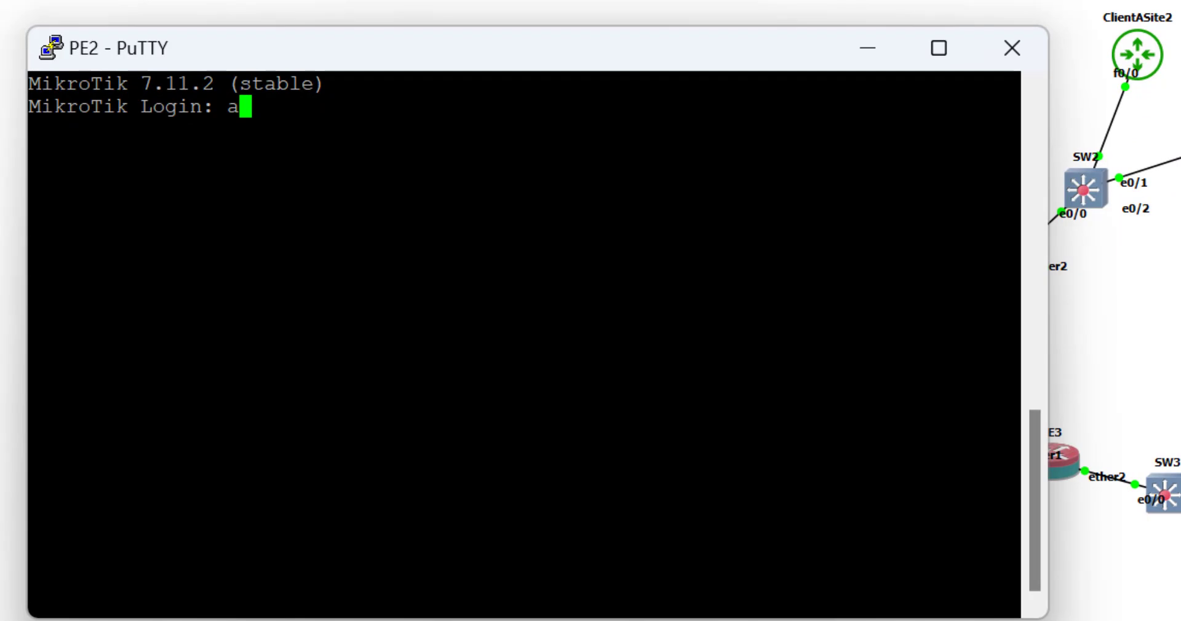
pyautogui.press('Return')
pyautogui.press('Return')
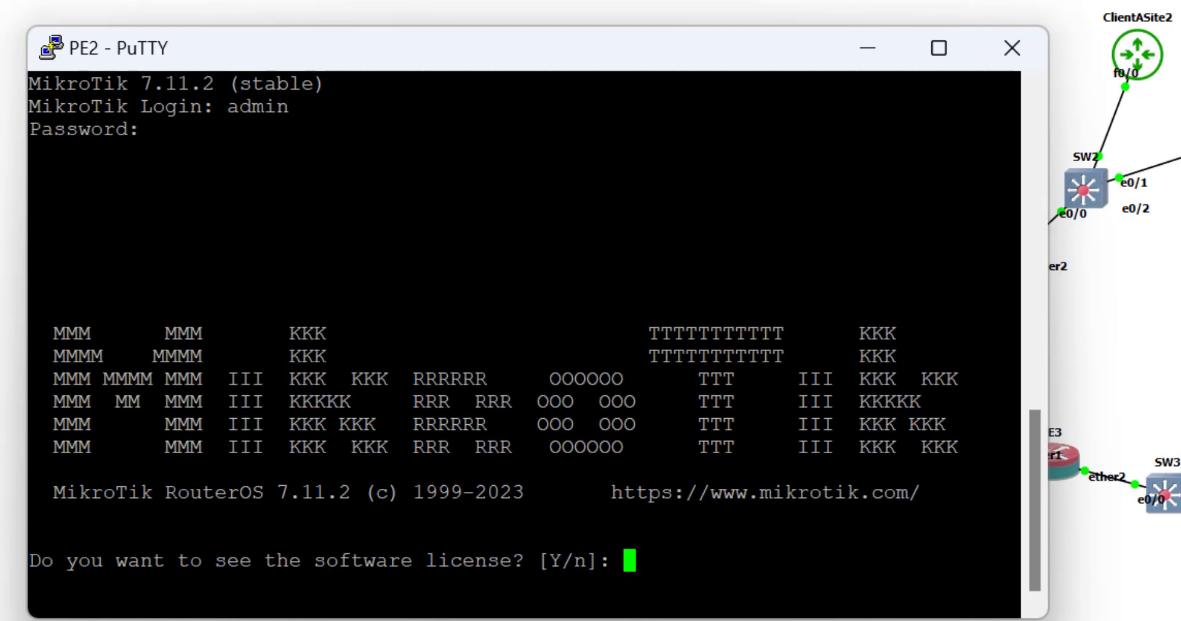
pyautogui.write('nadmin')
# Set a new admin password and name the router PE2.
pyautogui.press('Return')
pyautogui.write('admin')
pyautogui.press('Return')
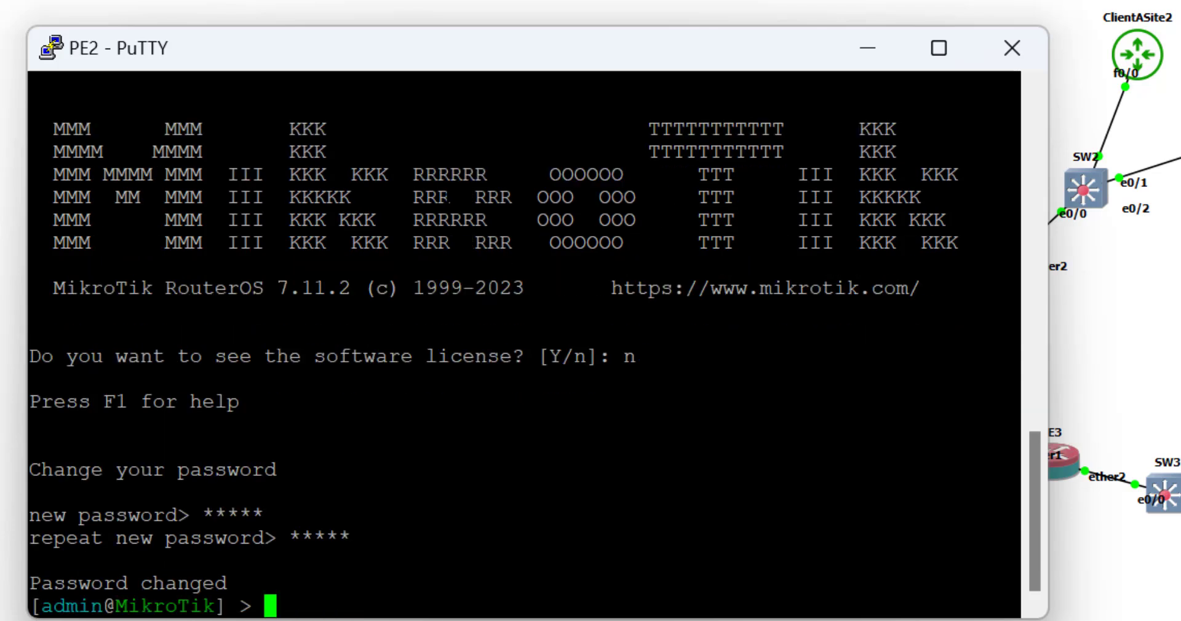
pyautogui.write('sys inden')
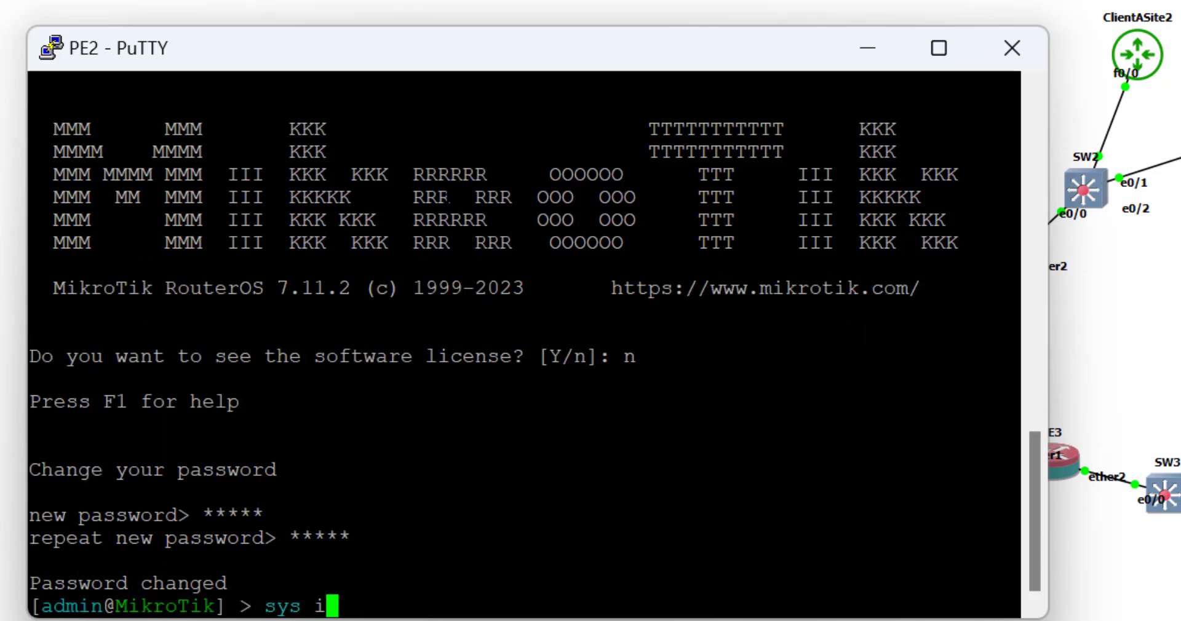
pyautogui.press('BackSpace')
pyautogui.press('BackSpace')
pyautogui.press('BackSpace')
pyautogui.press('BackSpace')
pyautogui.write('dentity/set name')
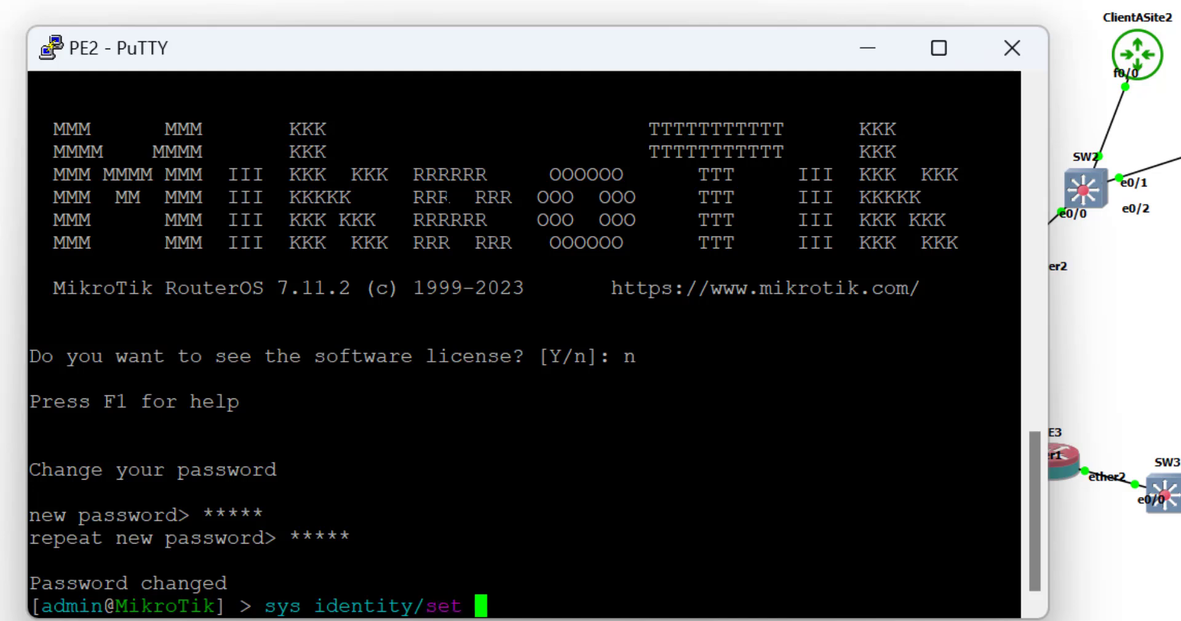
pyautogui.write('=')
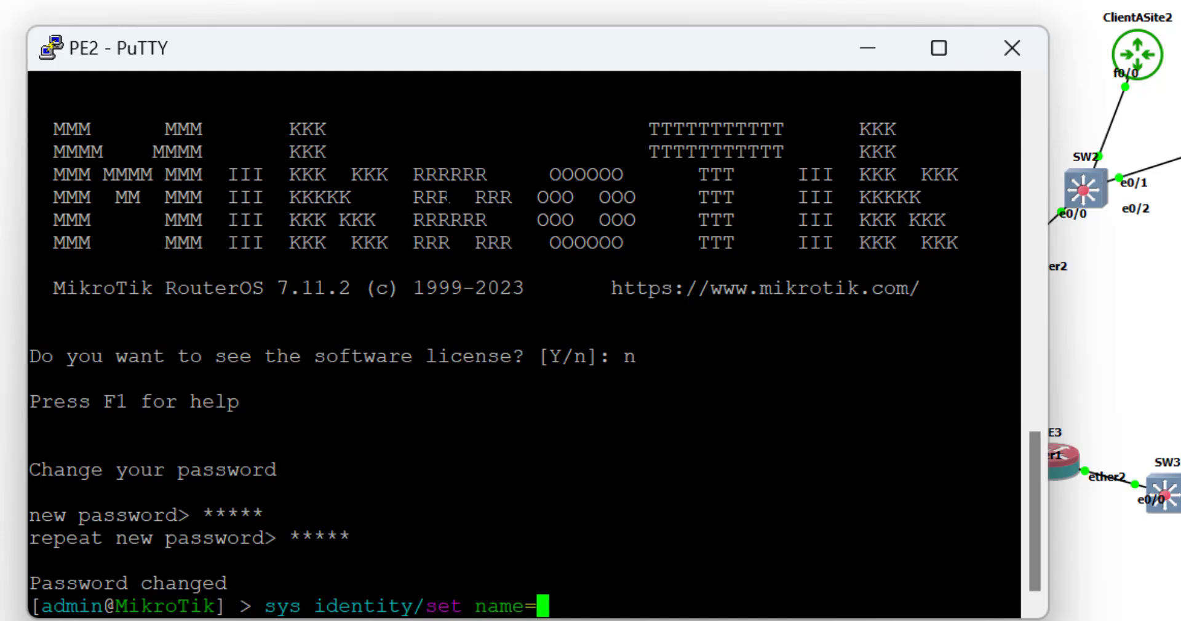
pyautogui.write('PE2')
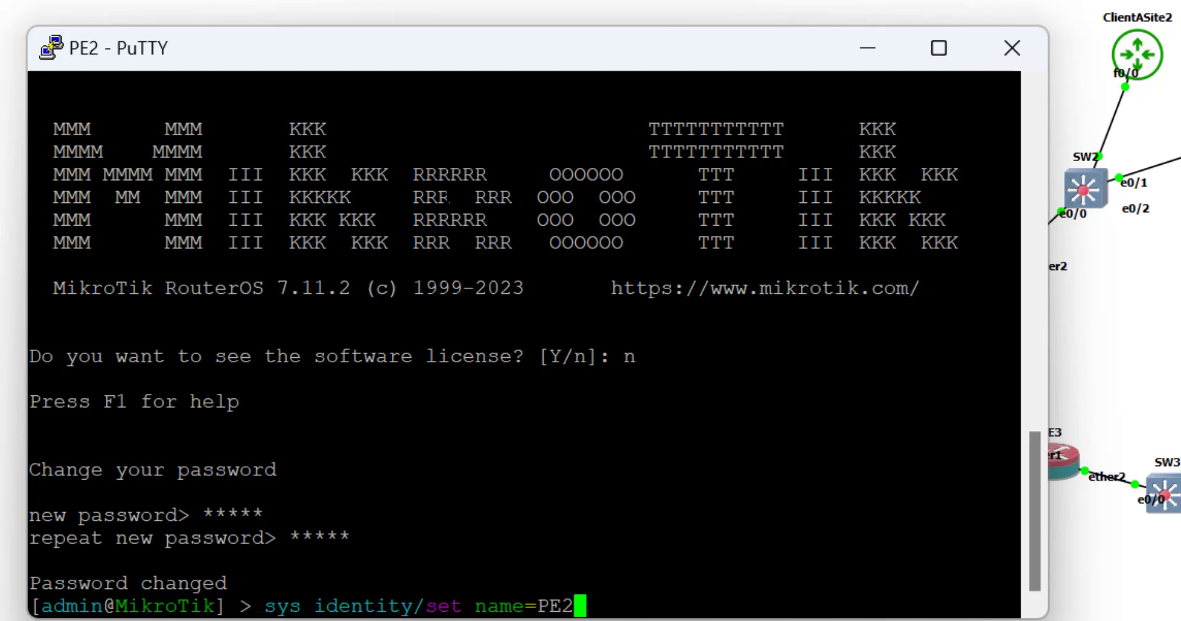
pyautogui.press('Return')
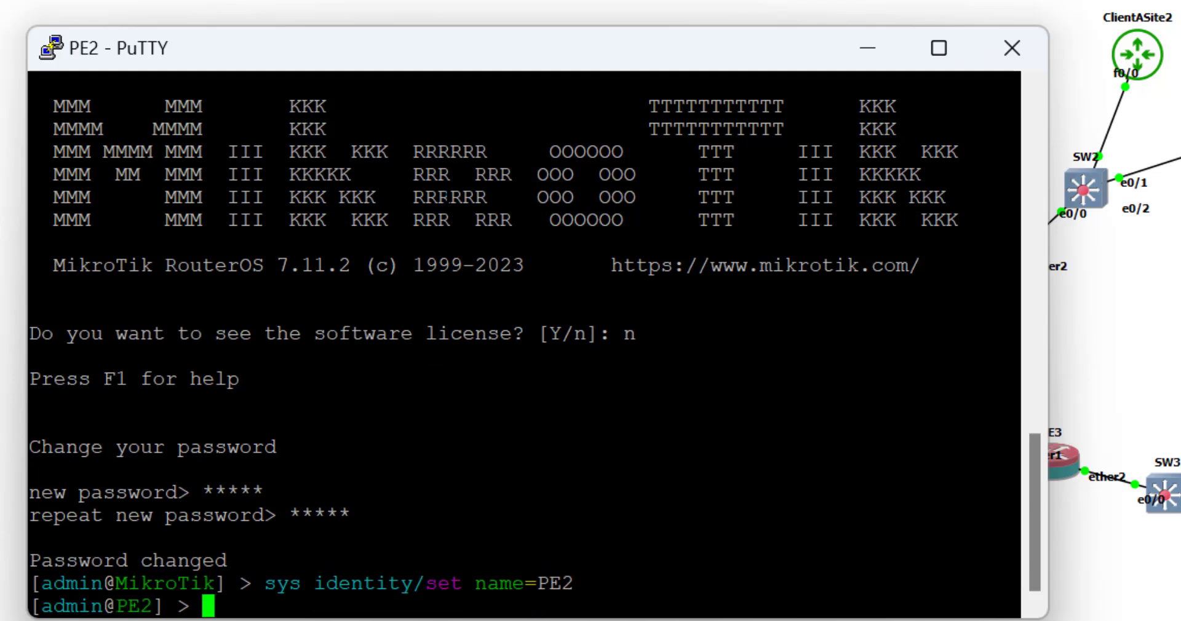
# Create bridge loopback1 and assign it 1.1.1.2/32.
pyautogui.write('int bri')
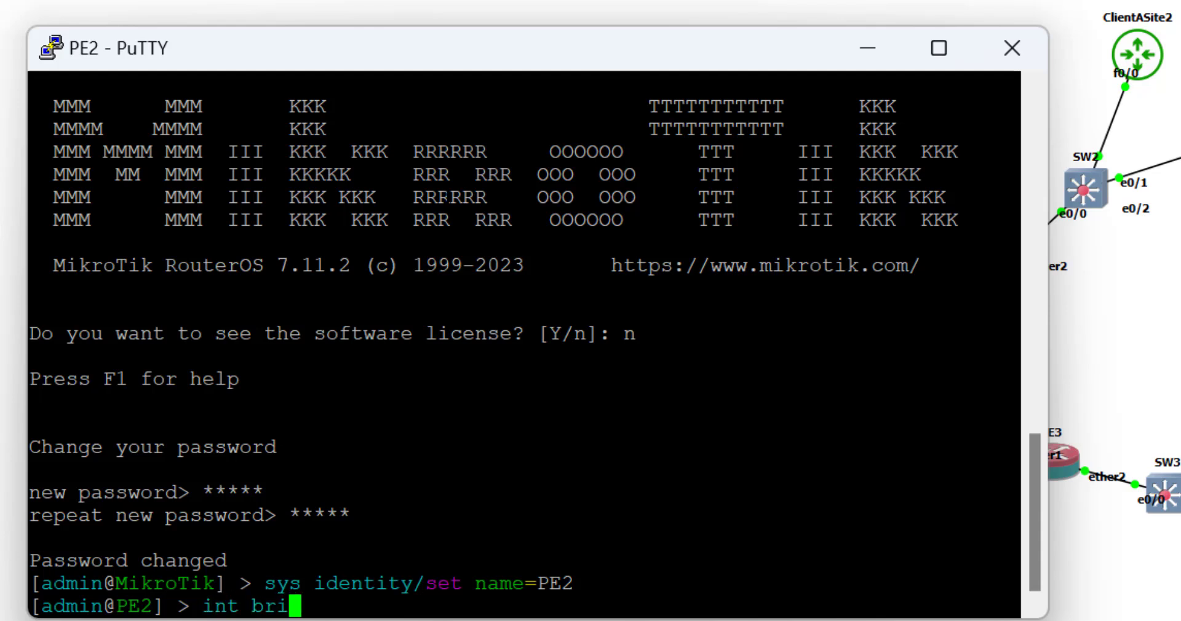
pyautogui.write('dge/add n')
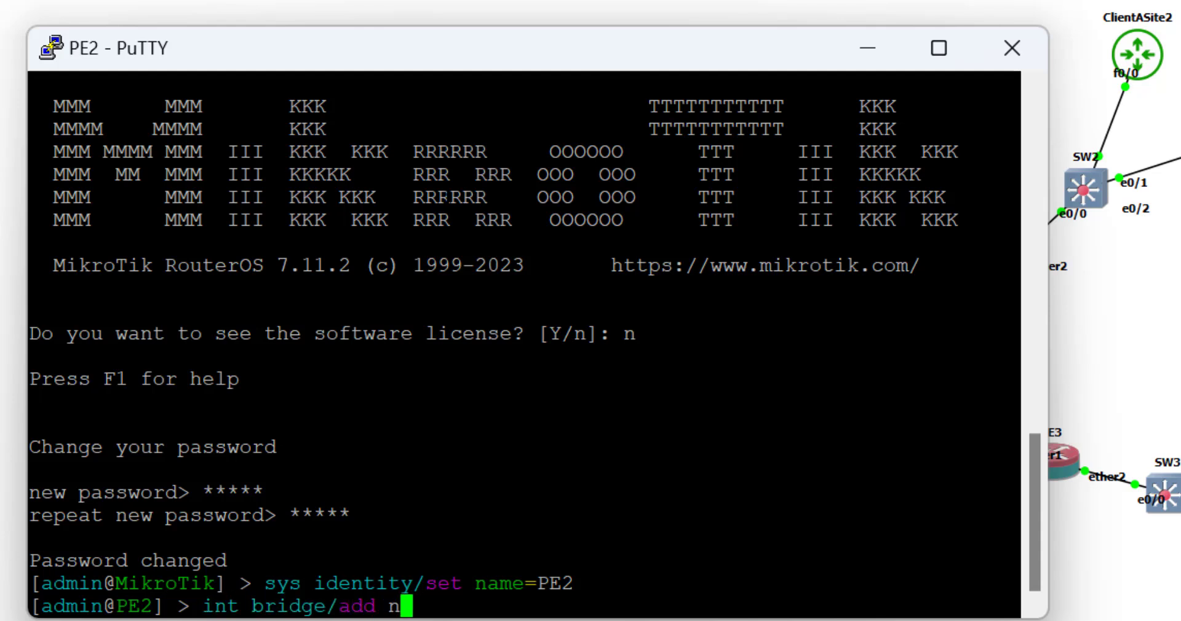
pyautogui.write('ame=loopa')
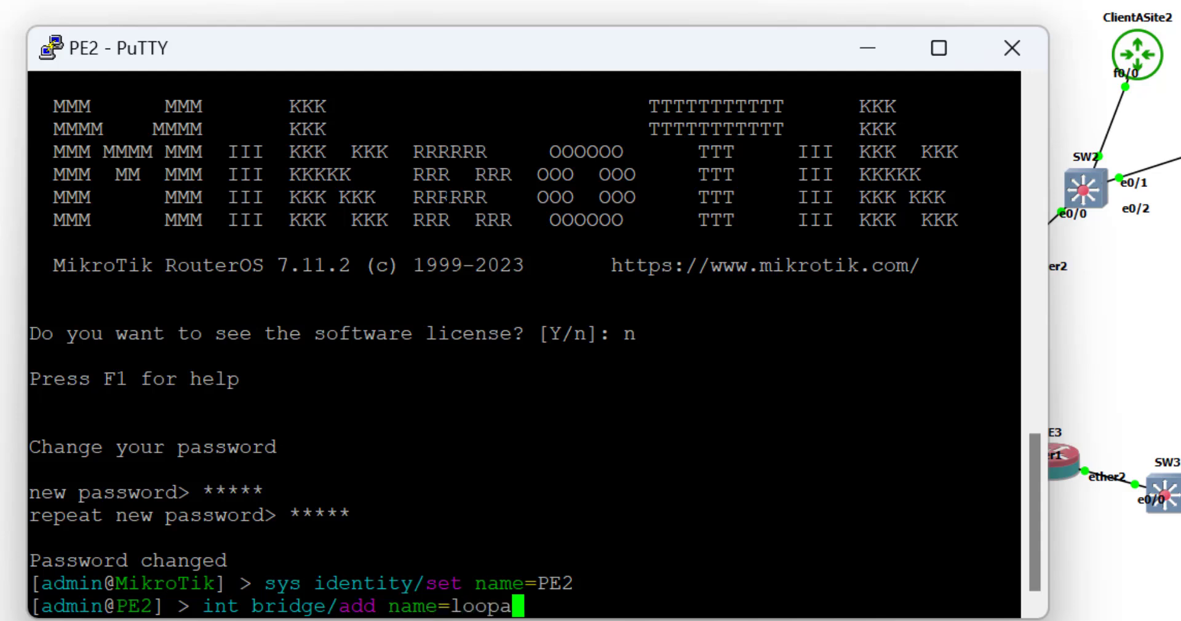
pyautogui.press('BackSpace')
pyautogui.write('back1')
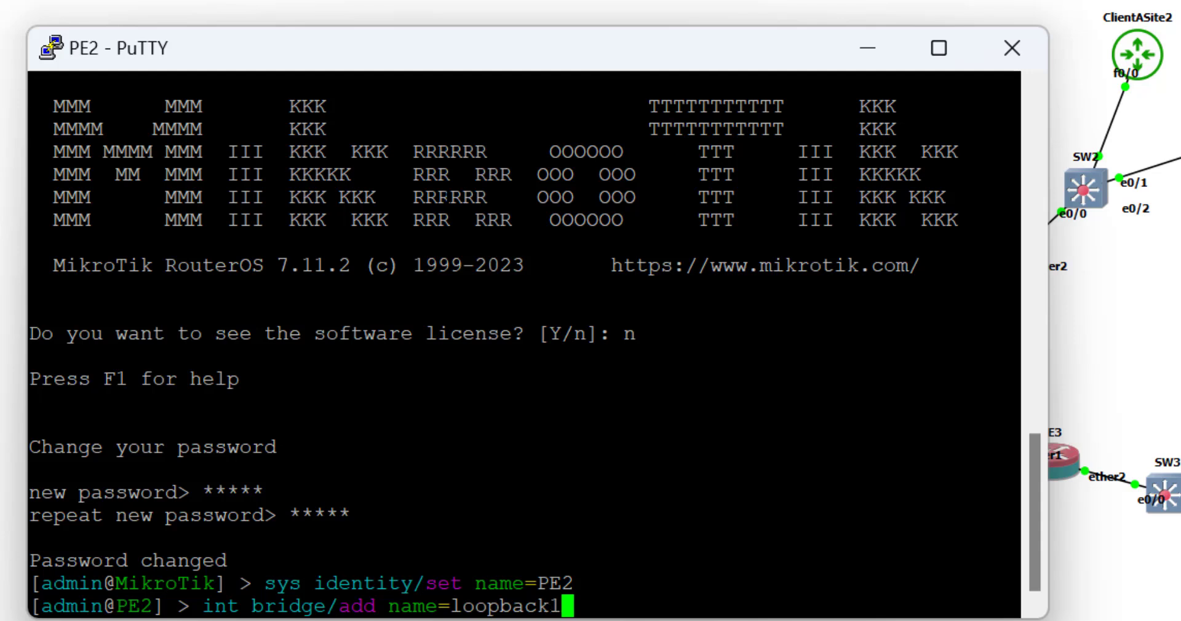
pyautogui.press('Return')
pyautogui.write('ip add add address=')
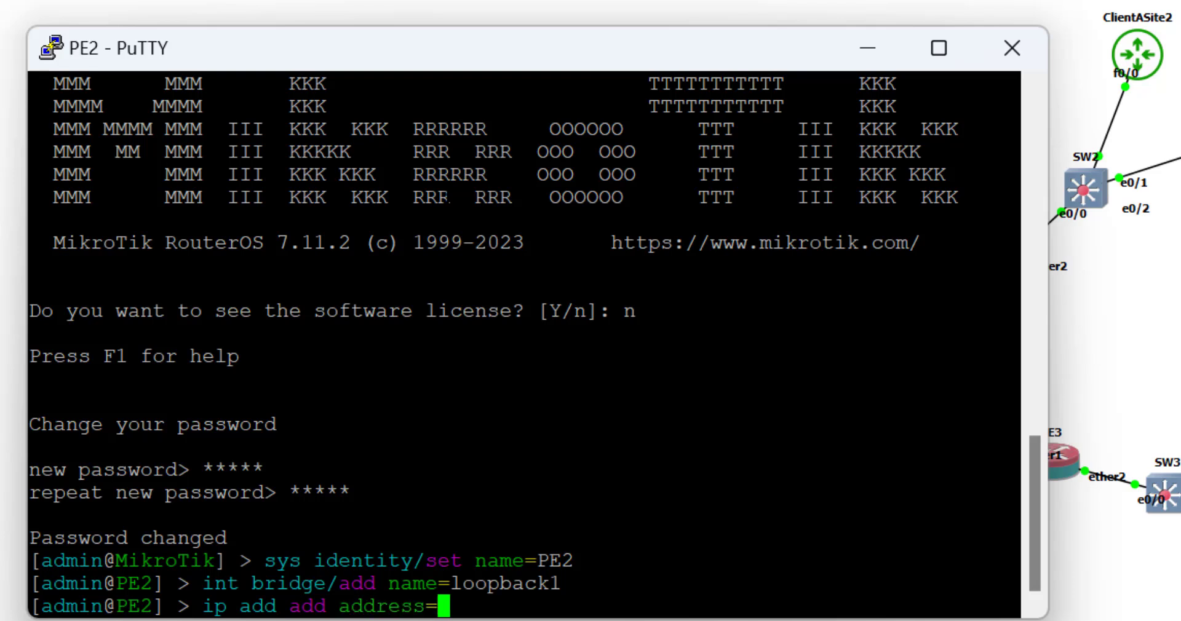
pyautogui.write('1.1.1')
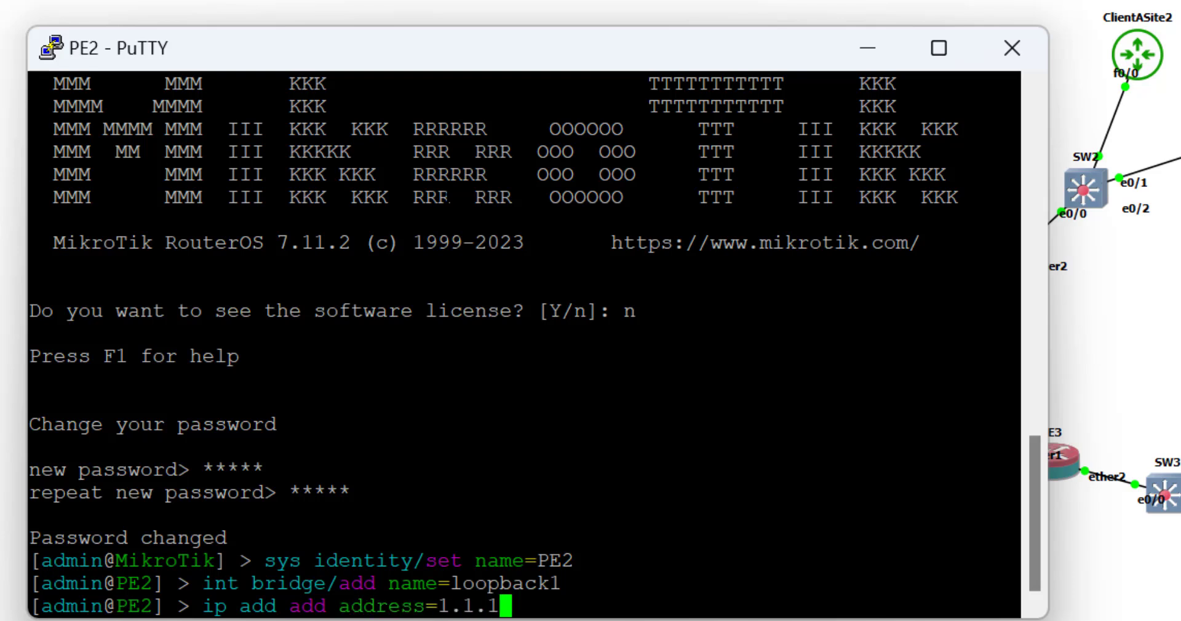
pyautogui.write('.2/')
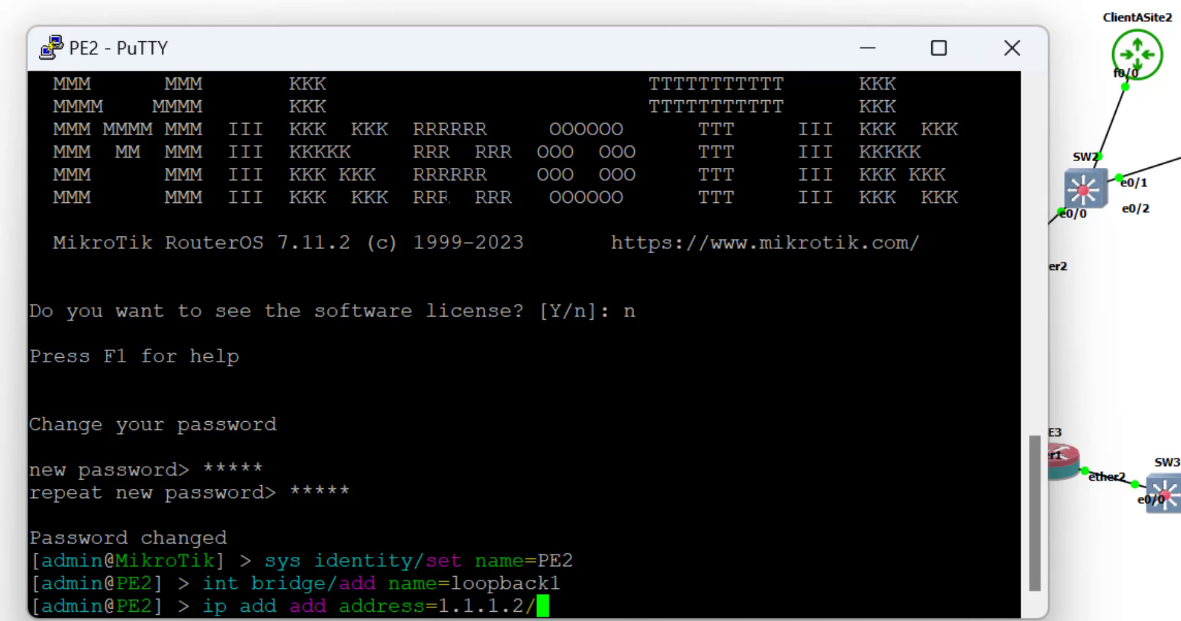
pyautogui.write('32 interface=l')
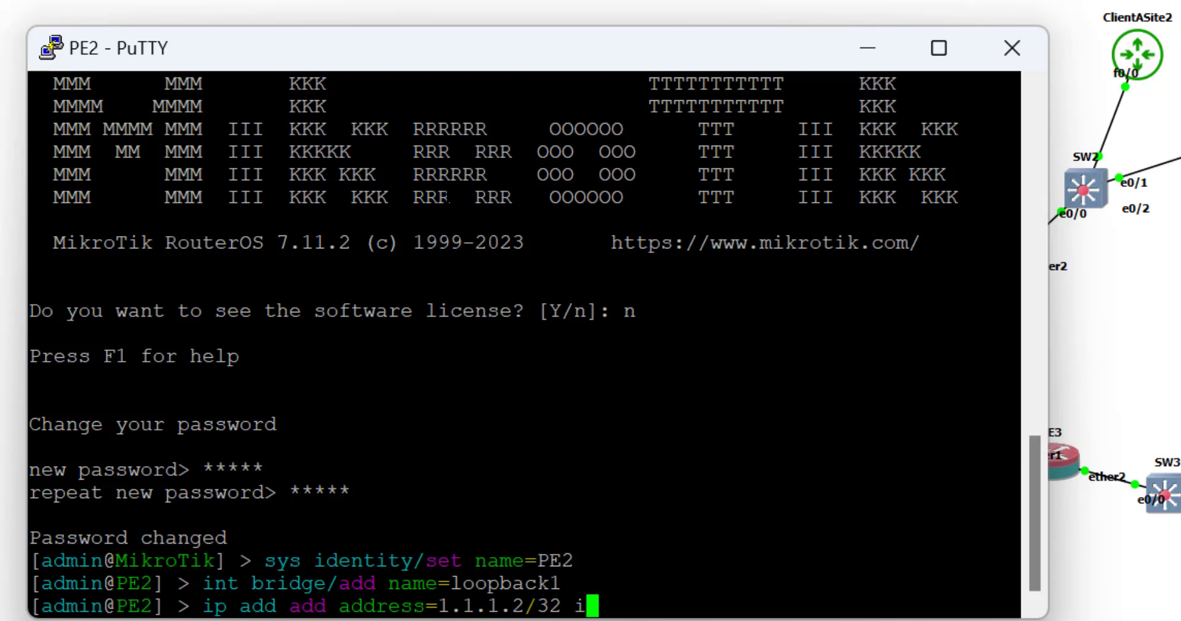
pyautogui.press('Tab')
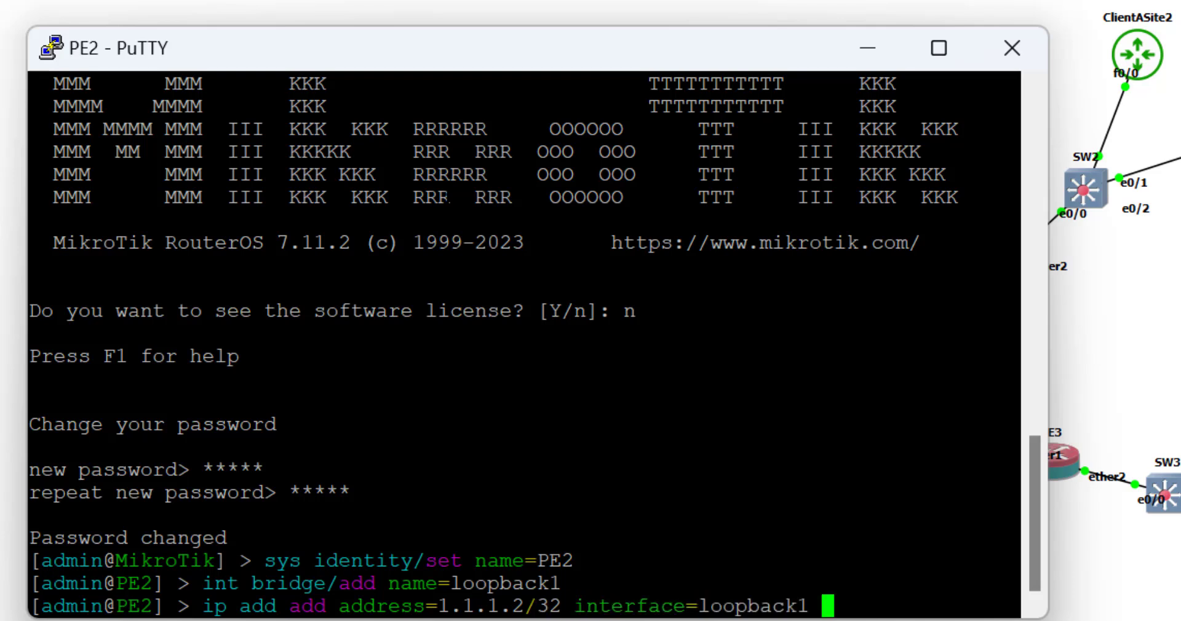
pyautogui.press('Return')
# Assign 10.10.1.6/30 to ether1 on PE2.
pyautogui.write('int')
pyautogui.press('BackSpace')
pyautogui.press('BackSpace')
pyautogui.press('BackSpace')
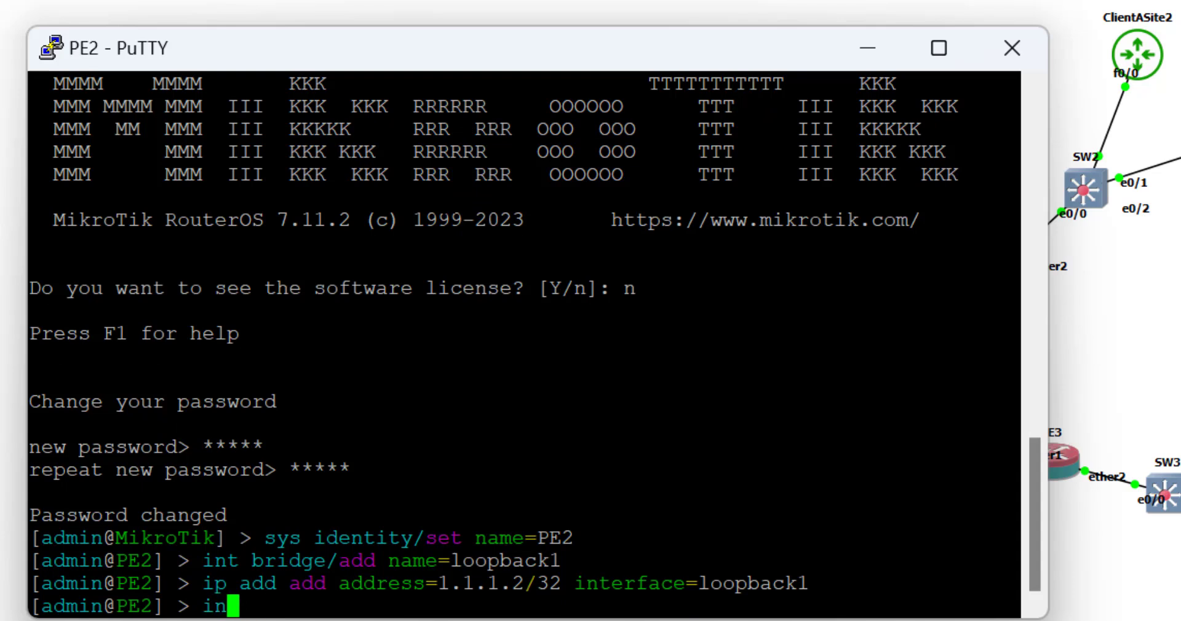
pyautogui.write('p add a')
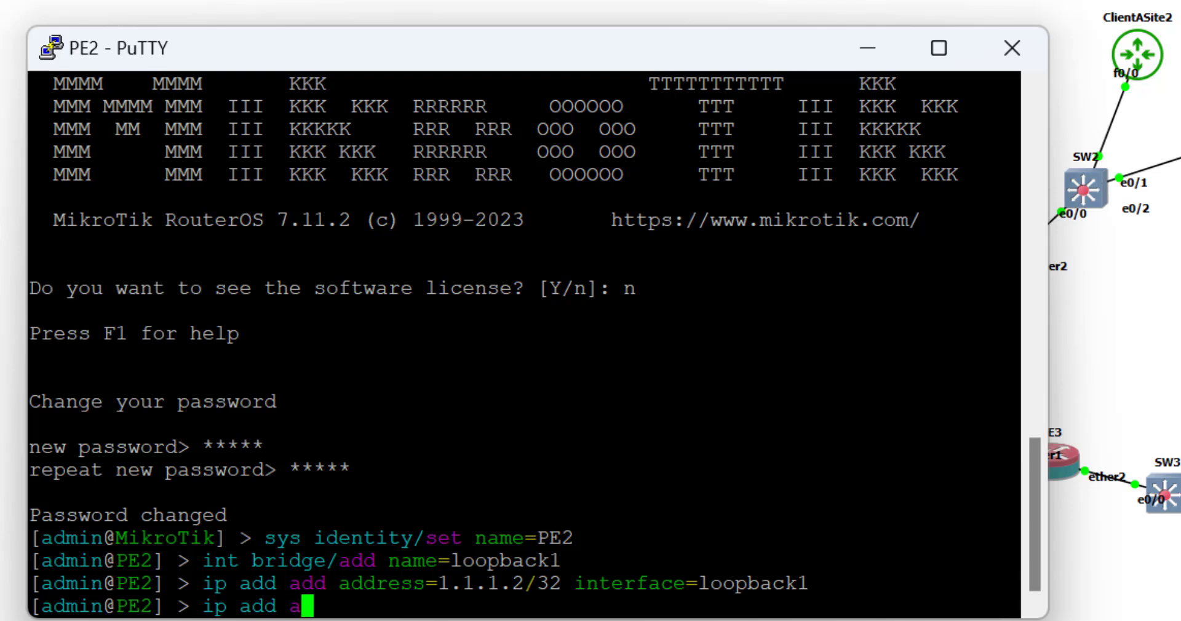
pyautogui.write('dd address=10.')
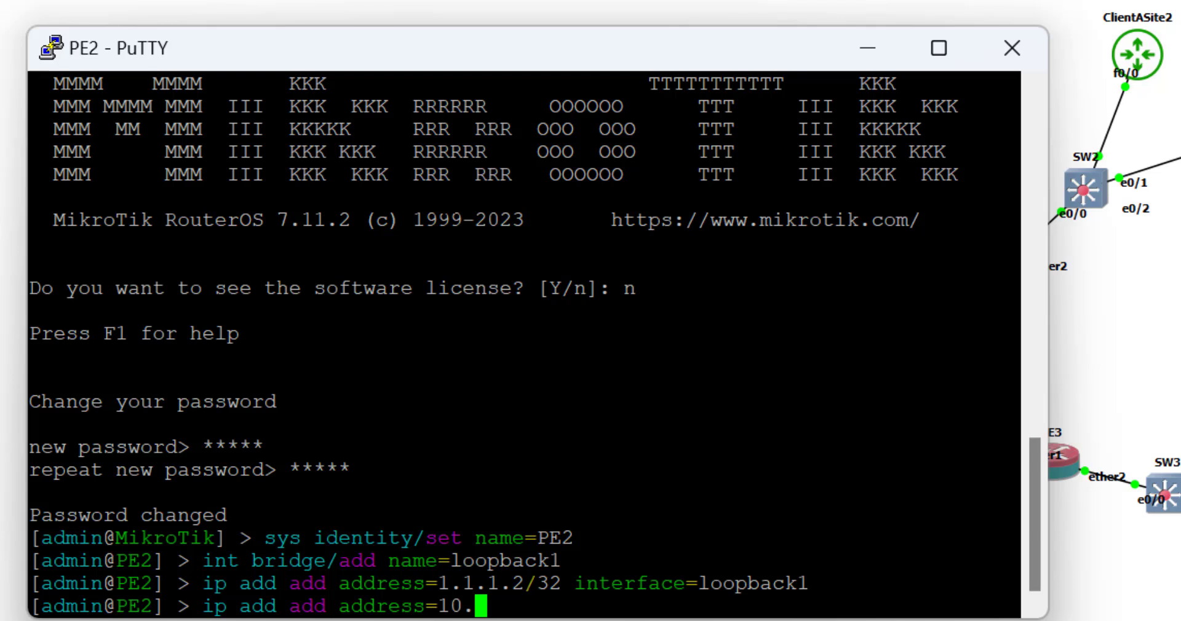
pyautogui.write('10.')
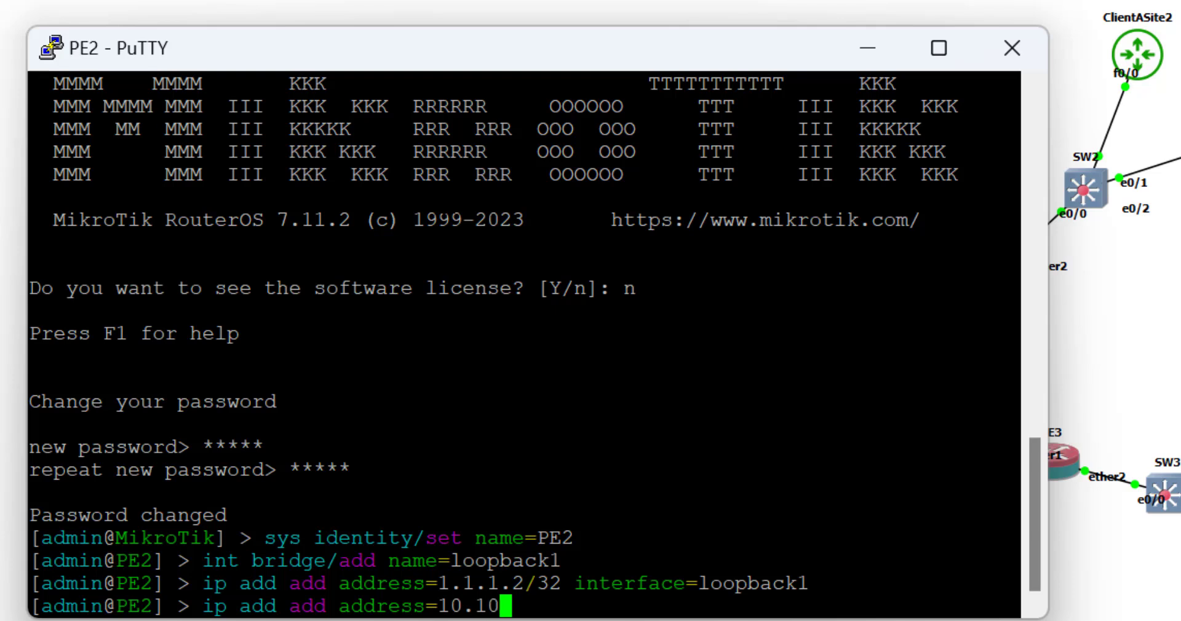
pyautogui.write('1.')
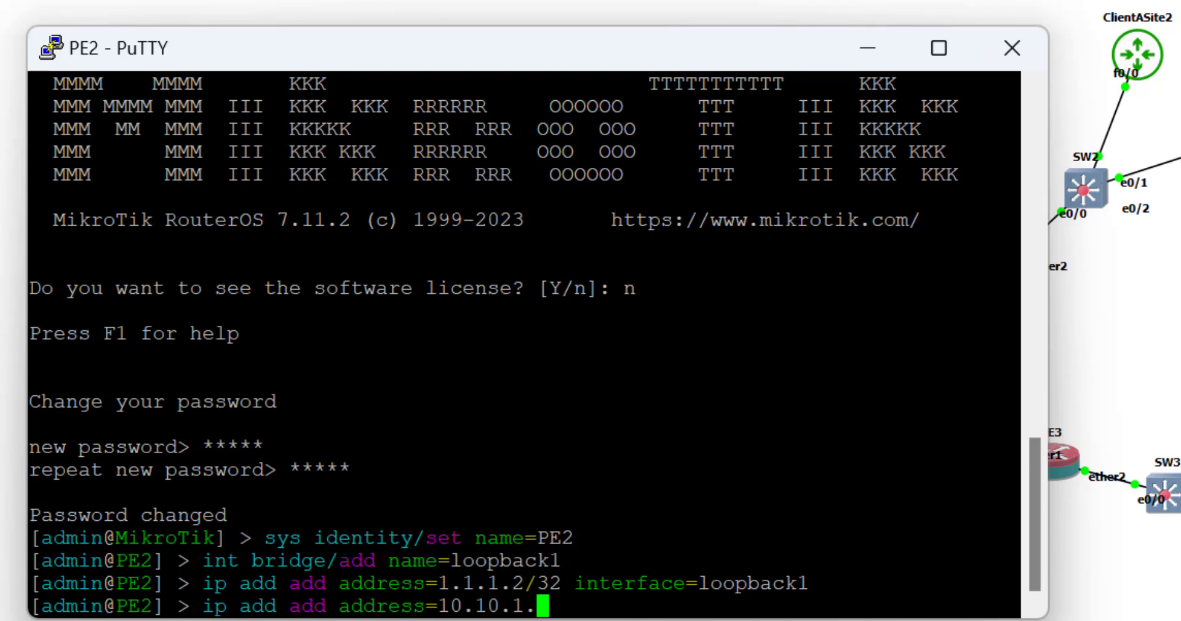
pyautogui.write('6/')
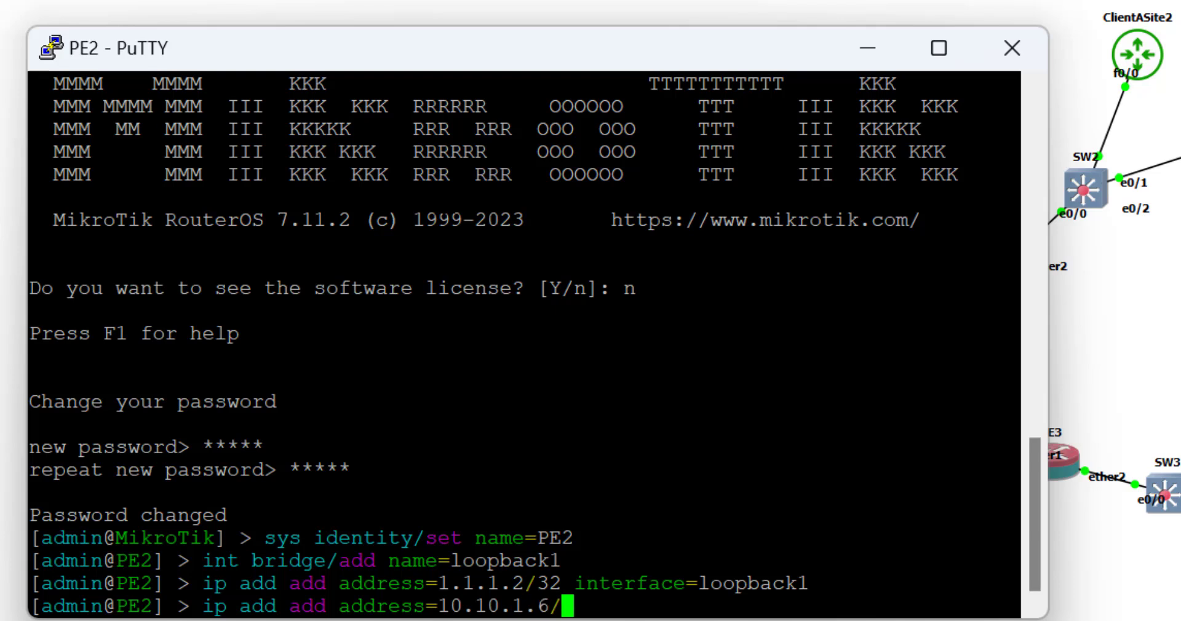
pyautogui.write('30 int')
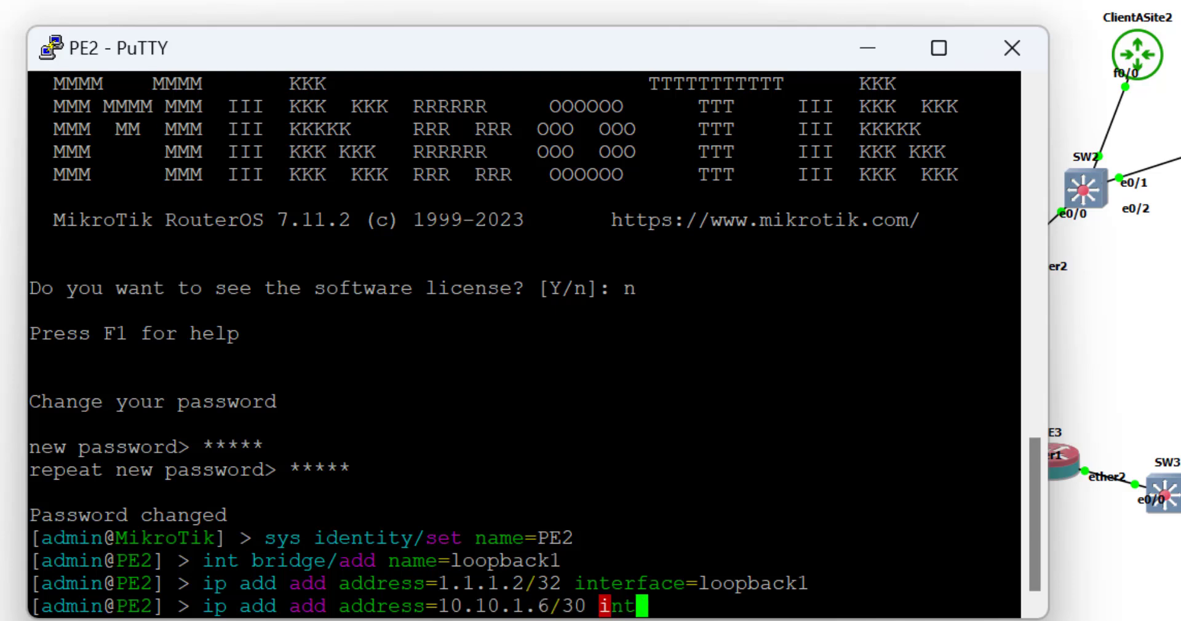
pyautogui.press('Tab')
pyautogui.write('ether1')
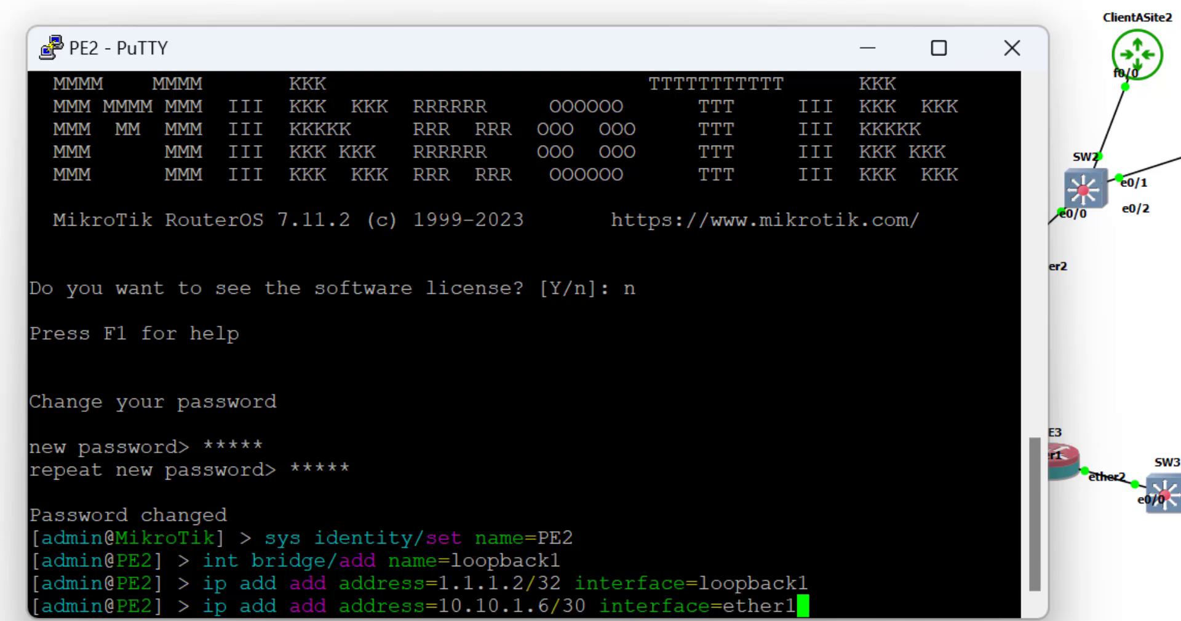
pyautogui.press('Return')
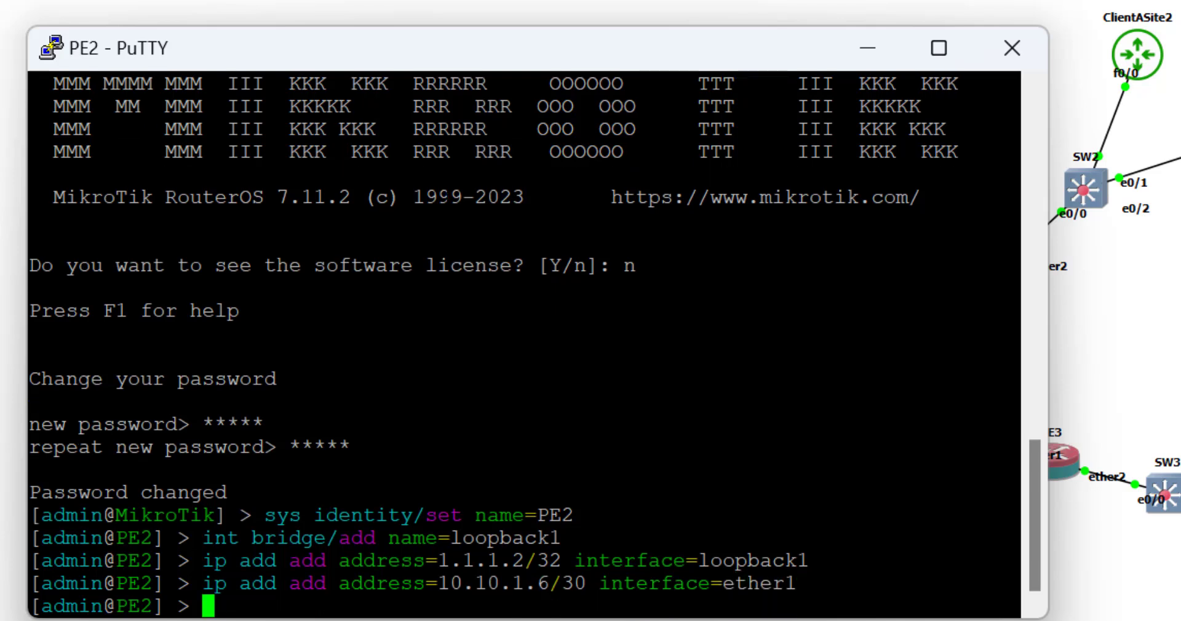
# Ping Core at 10.10.1.5 and stop after four successful replies.
pyautogui.write('ping 10.10')
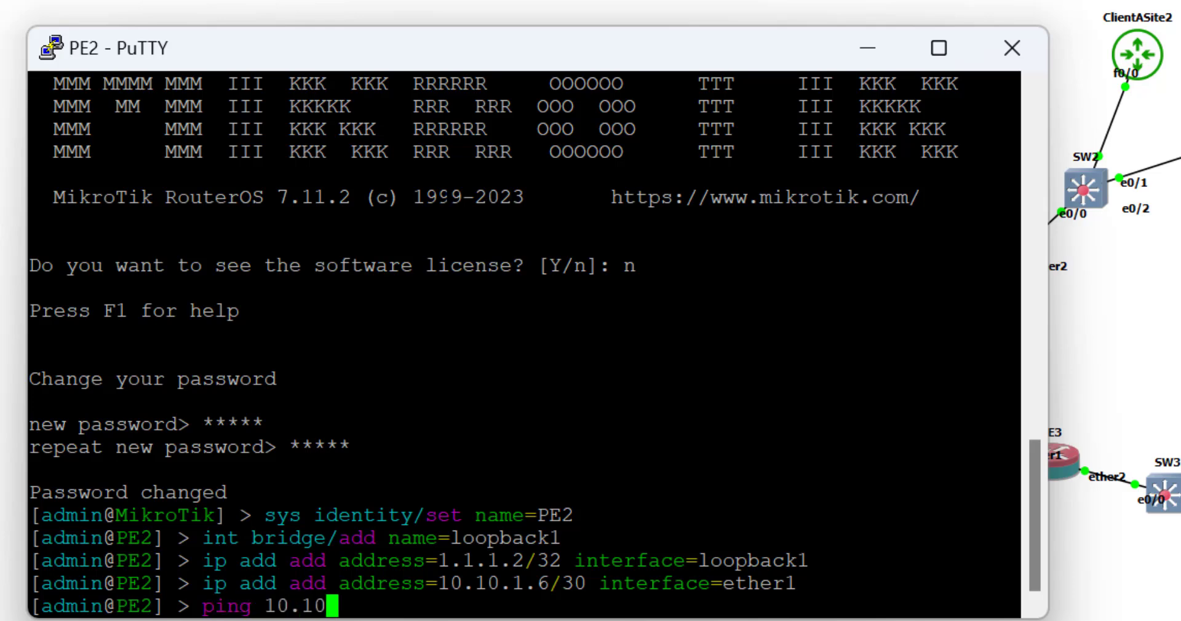
pyautogui.write('.1.5')
pyautogui.press('Return')
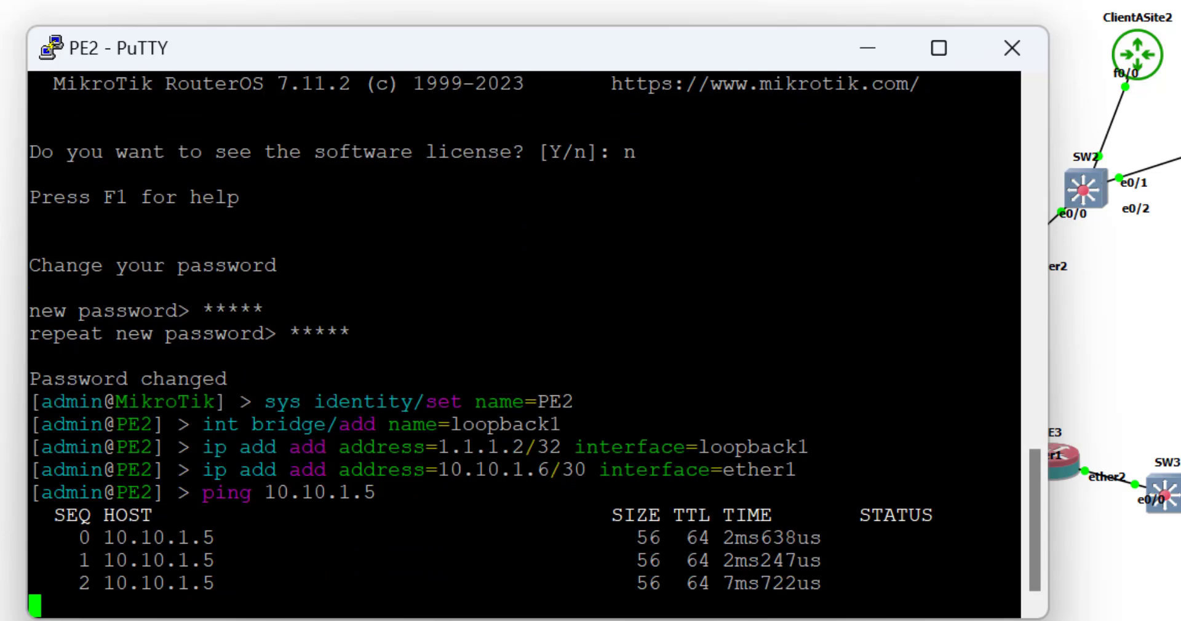
pyautogui.hotkey('ctrl', 'c')
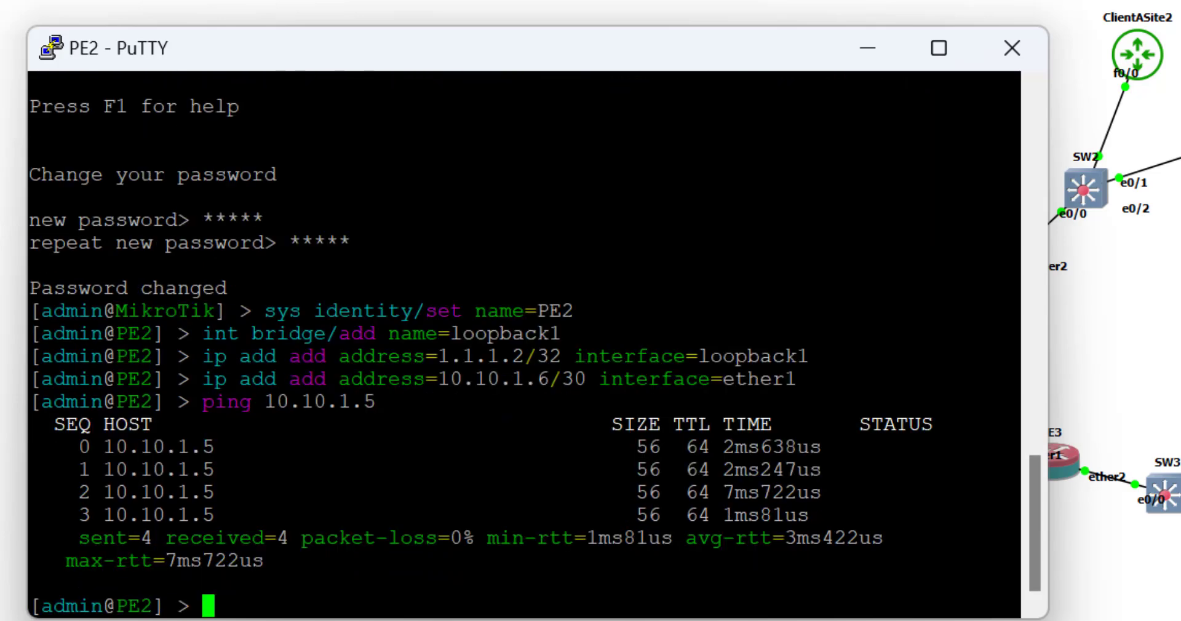
# Hide the PE2 console, open a console to PE3, log in as admin and decline the license.
pyautogui.click(868, 49)
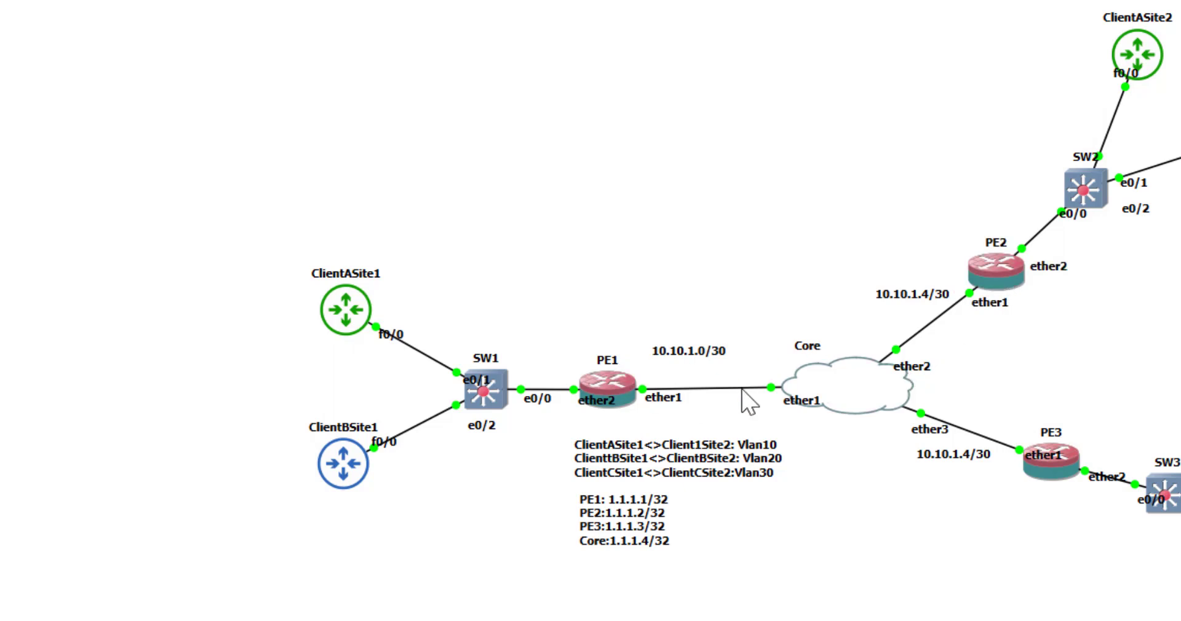
pyautogui.rightClick(1049, 467)
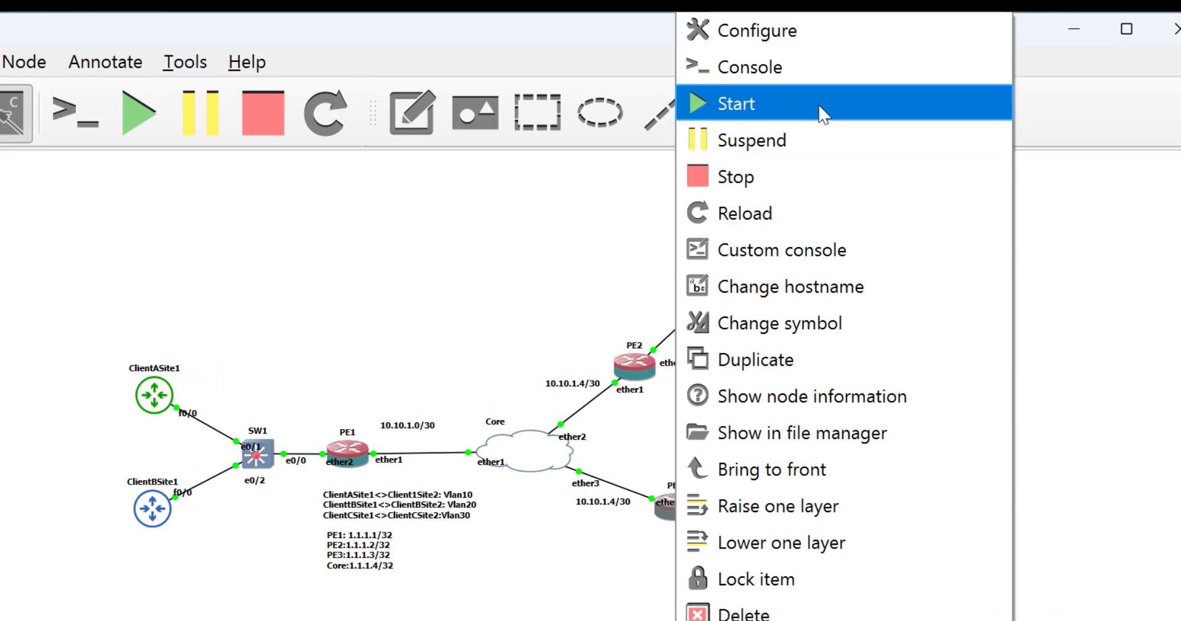
pyautogui.click(807, 77)
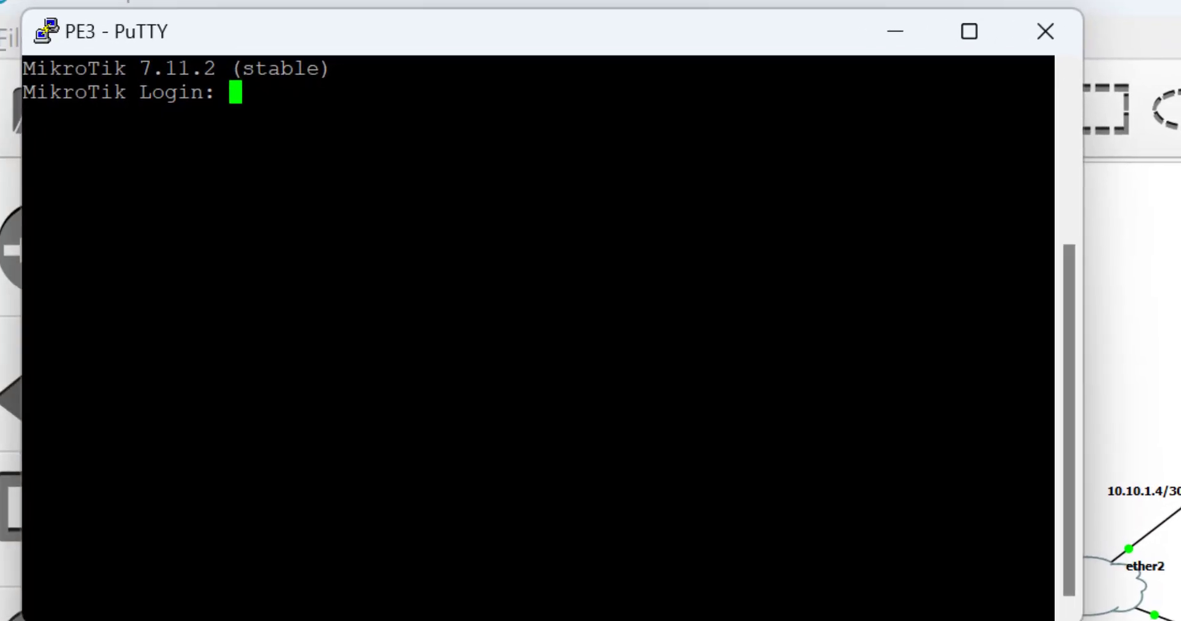
pyautogui.write('admin')
pyautogui.press('Return')
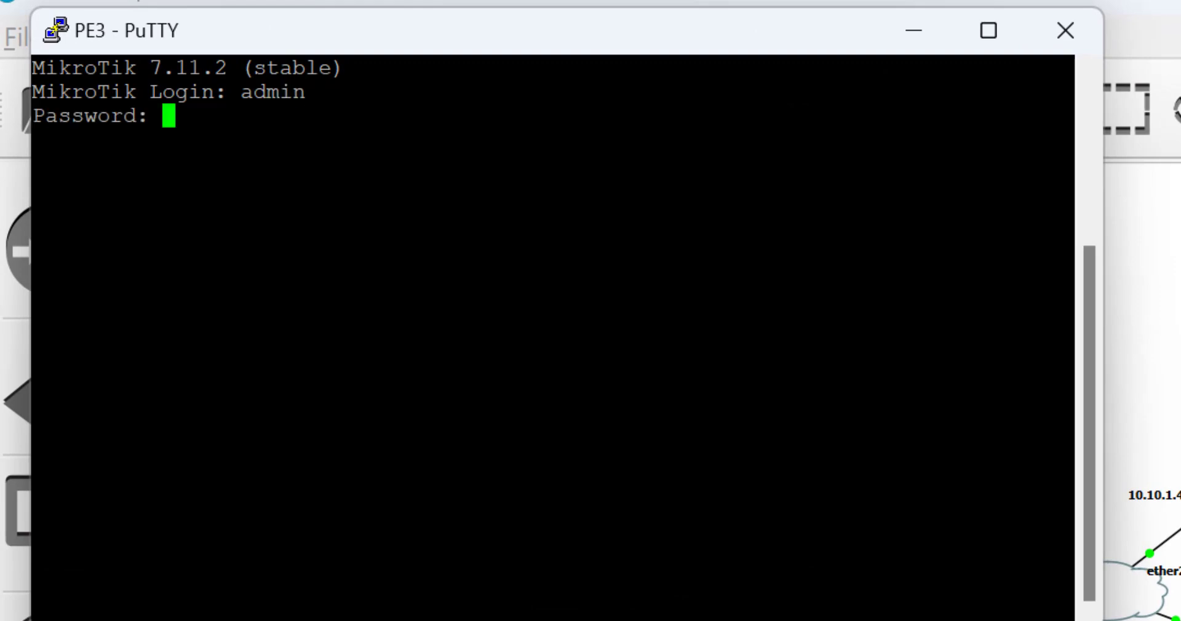
pyautogui.press('Return')
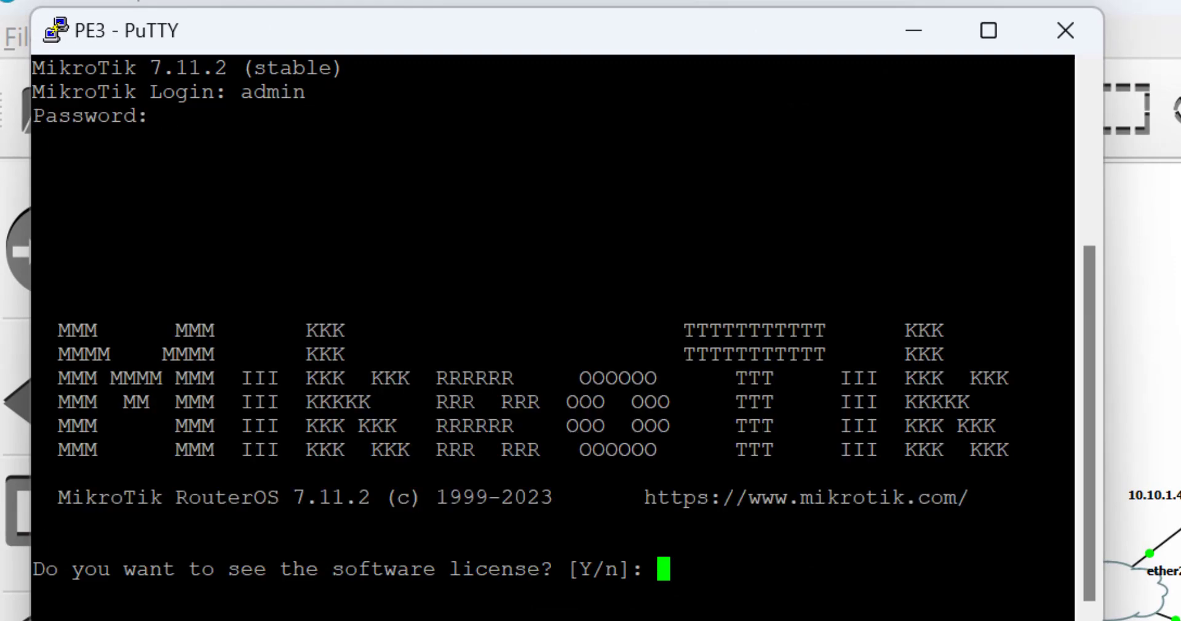
pyautogui.write('n')
pyautogui.press('Return')
# Set a new admin password and type the command naming the router PE3.
pyautogui.write('*****')
pyautogui.press('Return')
pyautogui.write('*****')
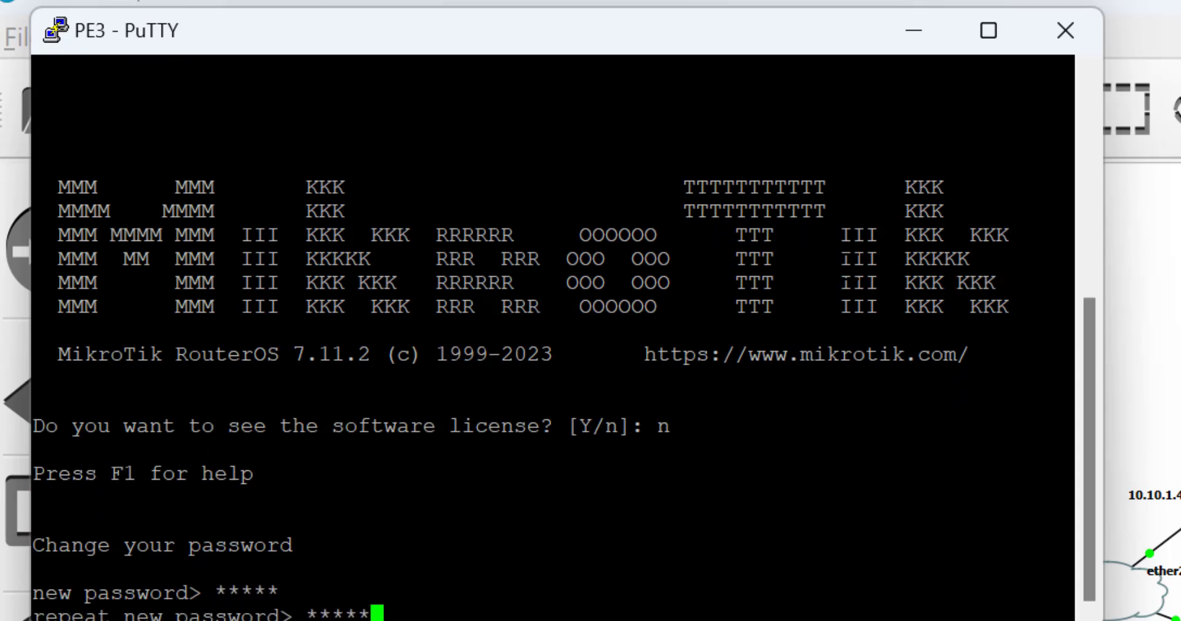
pyautogui.press('Return')
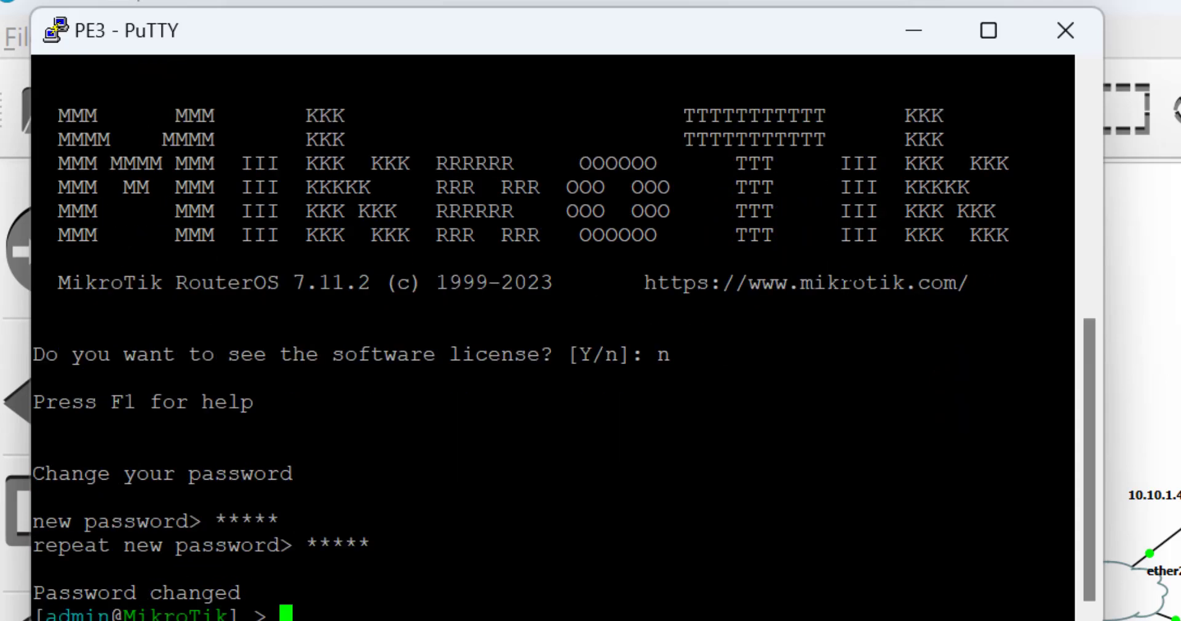
pyautogui.write('sys identity/set name=')
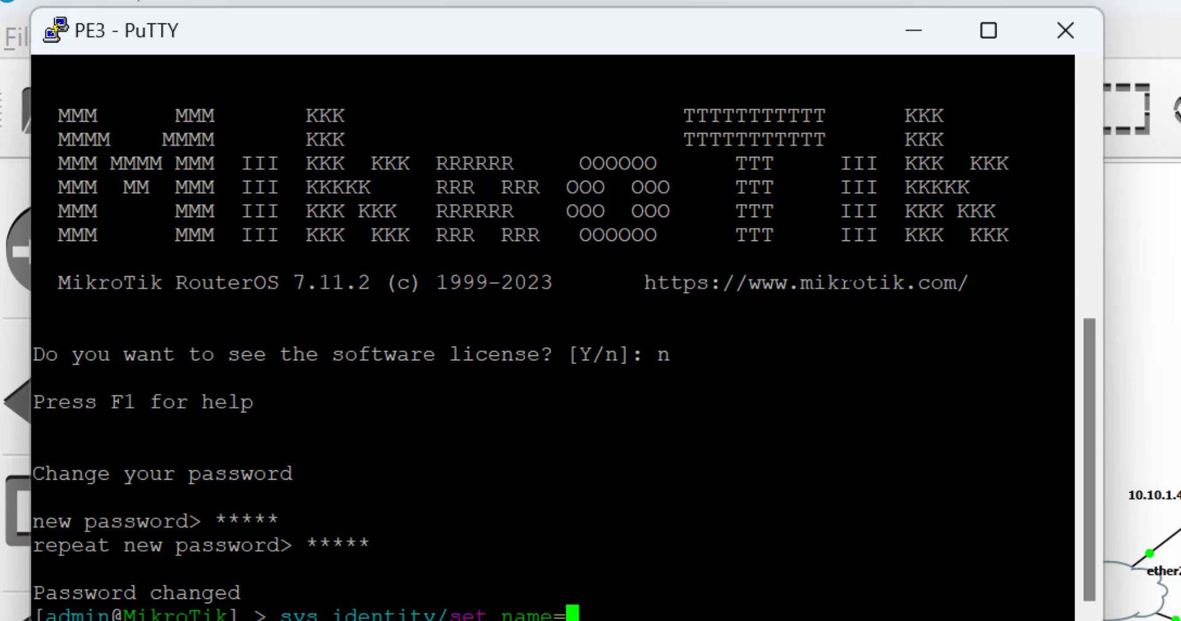
pyautogui.write('PE3')
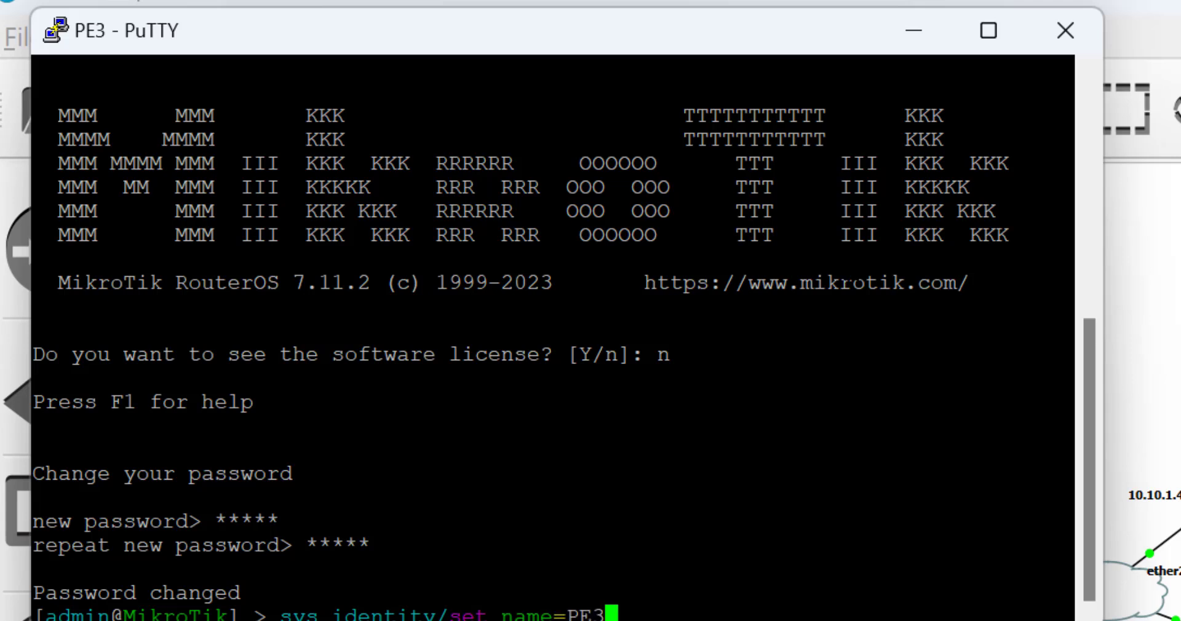
# Finish renaming the router to PE3 and create the loopback1 bridge.
pyautogui.press('Return')
pyautogui.write('int')
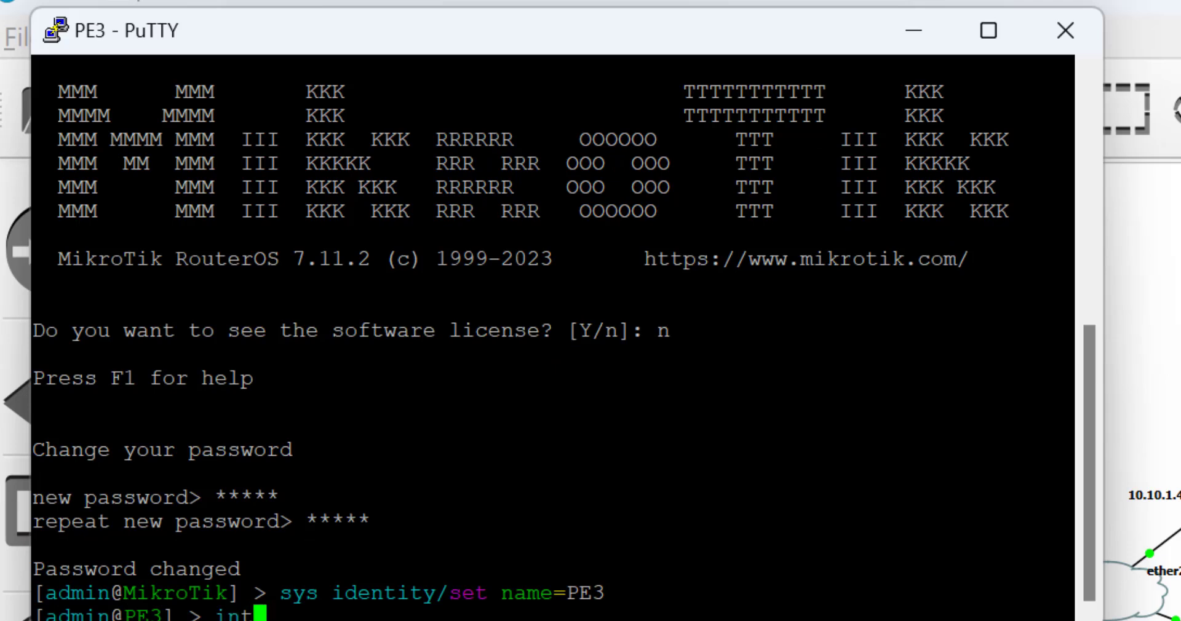
pyautogui.write(' bridge/add name=')
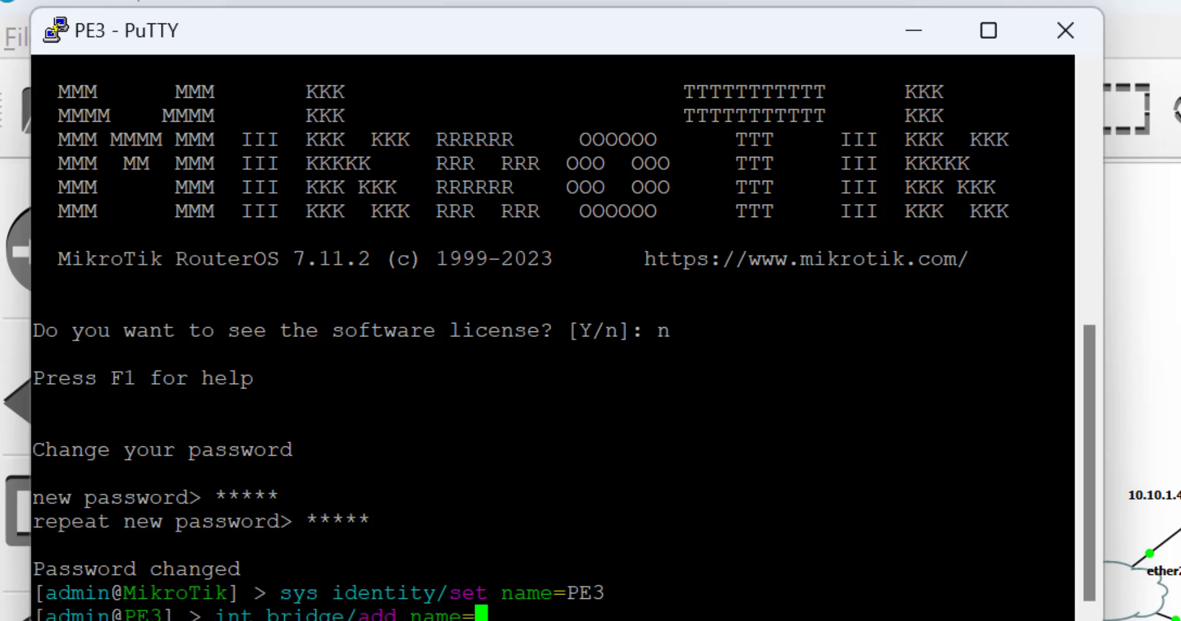
pyautogui.write('loopback1')
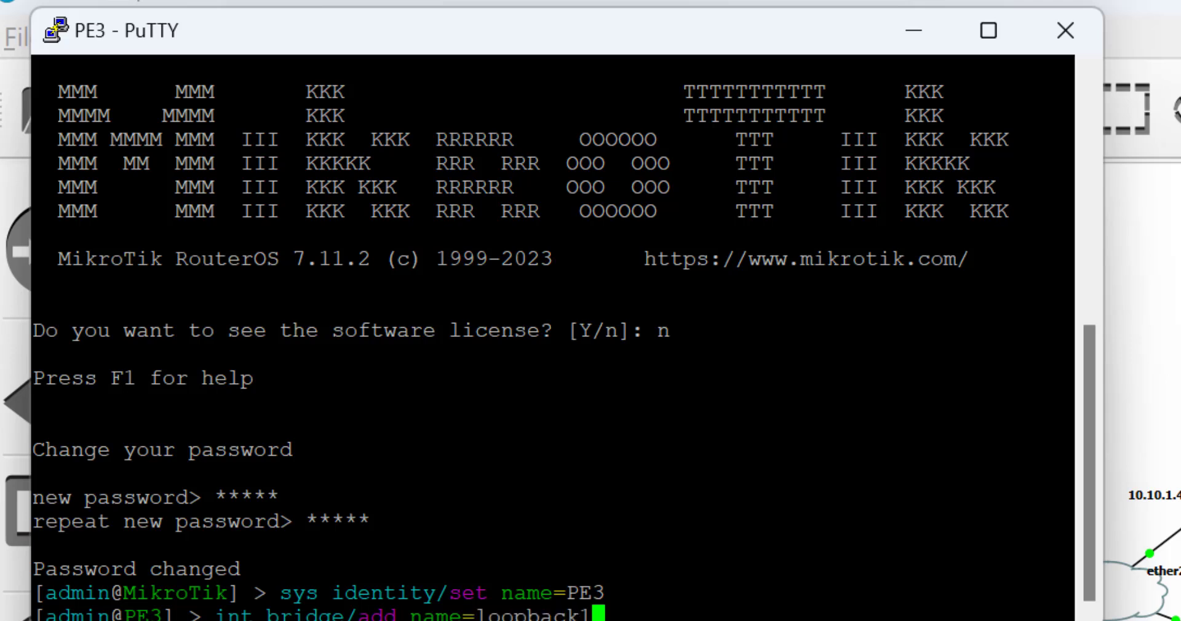
pyautogui.press('Return')
# Assign 10.10.1.10/30 to ether1 and 1.1.1.3/32 to loopback1 on PE3.
pyautogui.write('ip add add address=')
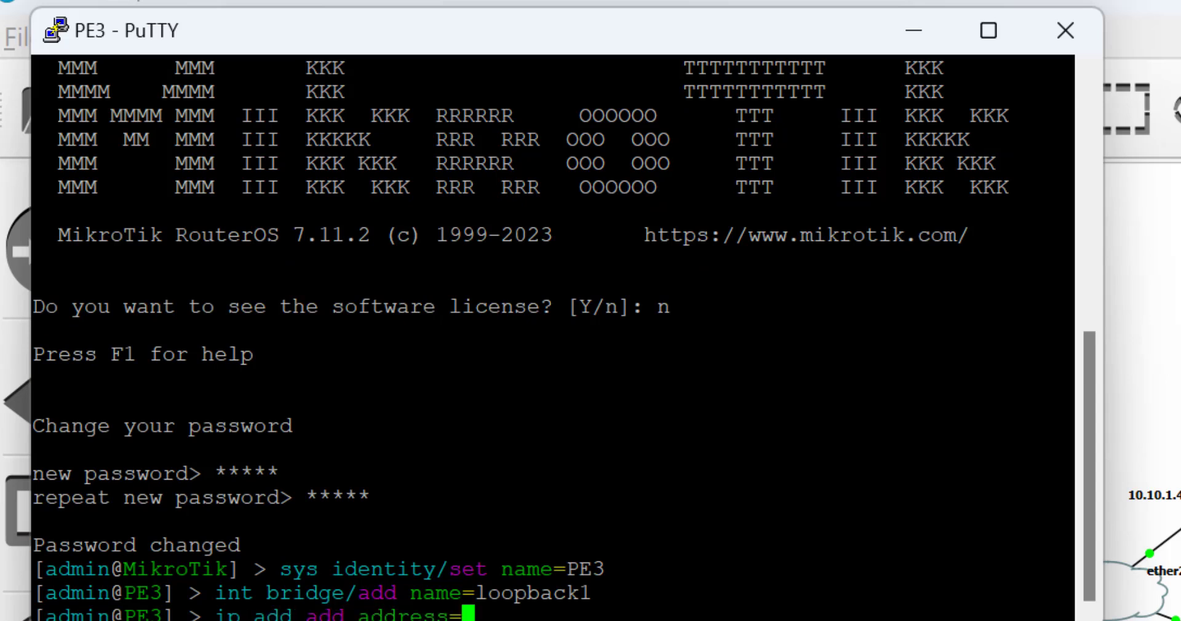
pyautogui.write('10.10')
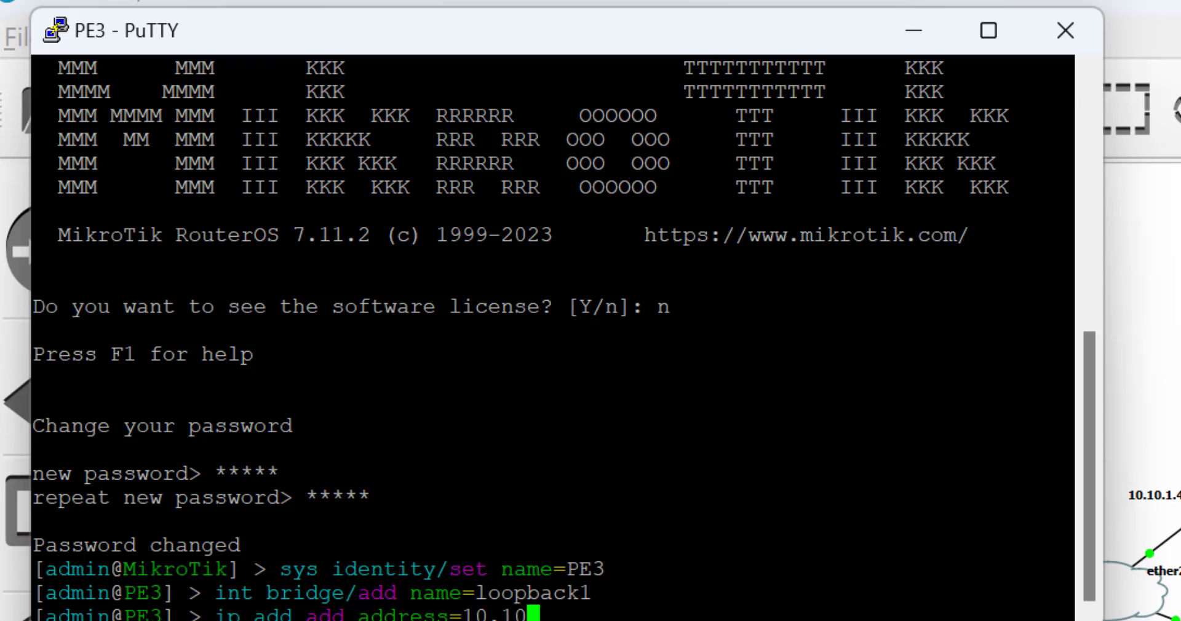
pyautogui.write('.1.10/30 in')
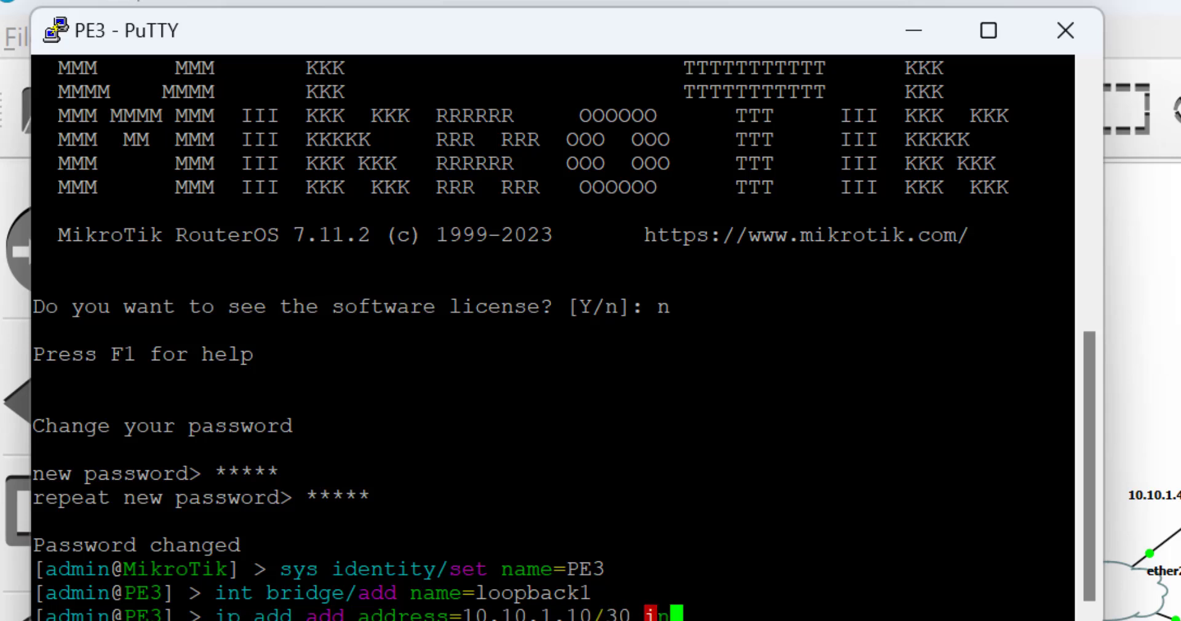
pyautogui.press('Tab')
pyautogui.write('et')
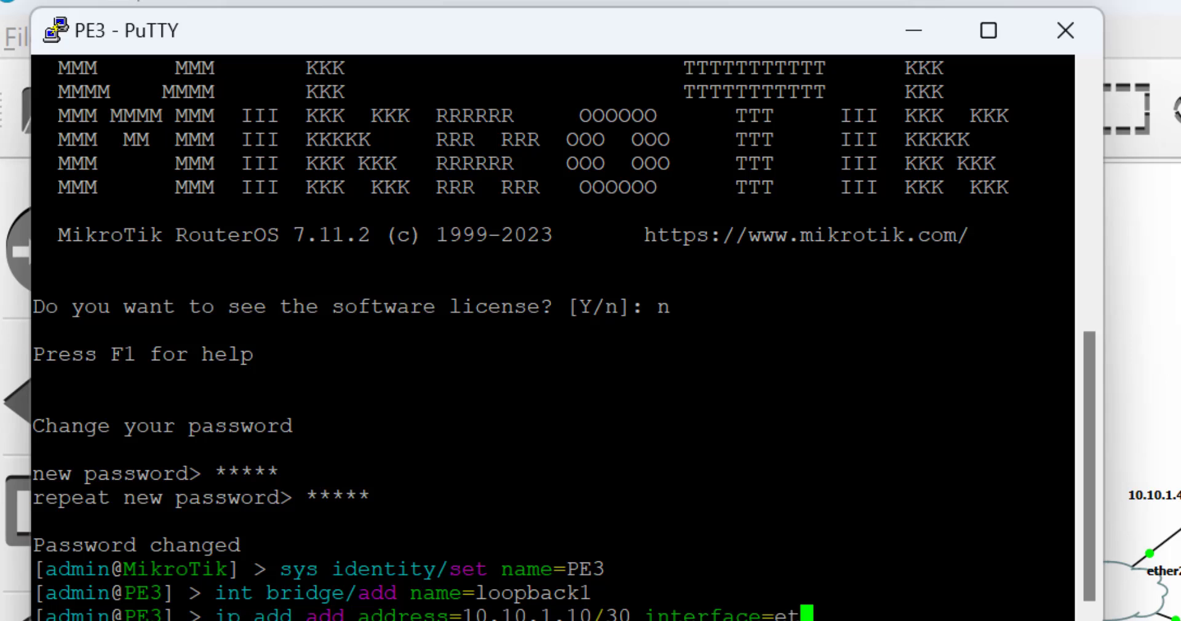
pyautogui.write('her1')
pyautogui.press('Return')
pyautogui.write('ip add add add')
pyautogui.press('Tab')
pyautogui.write('1.1.1.3')
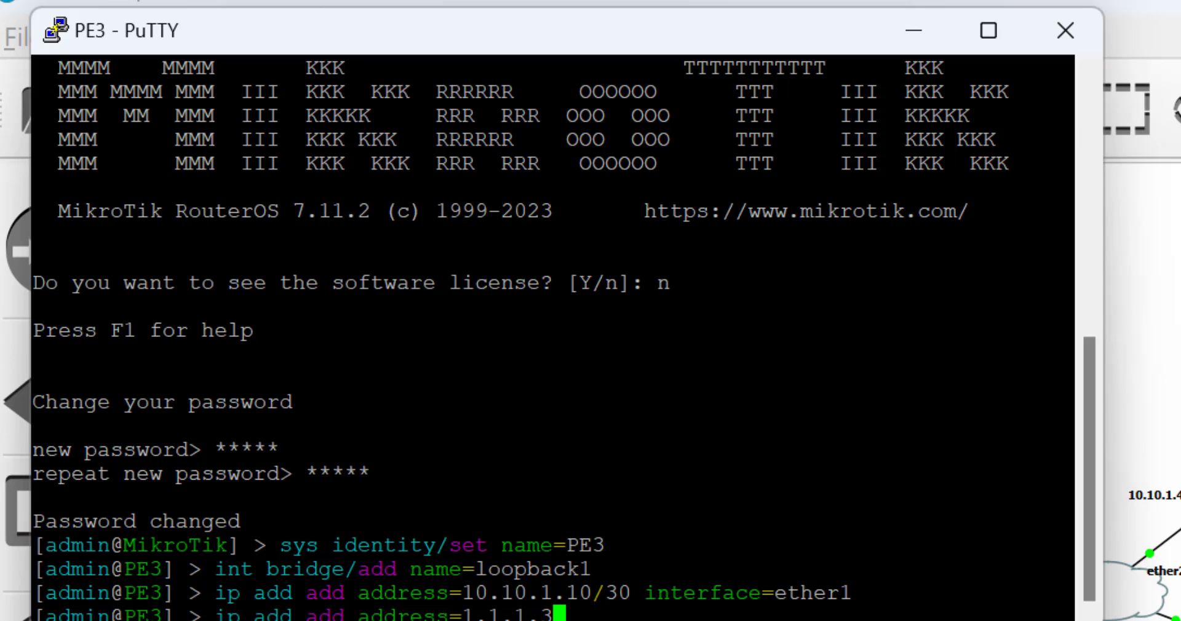
pyautogui.write('/32 interface=l')
pyautogui.press('Tab')
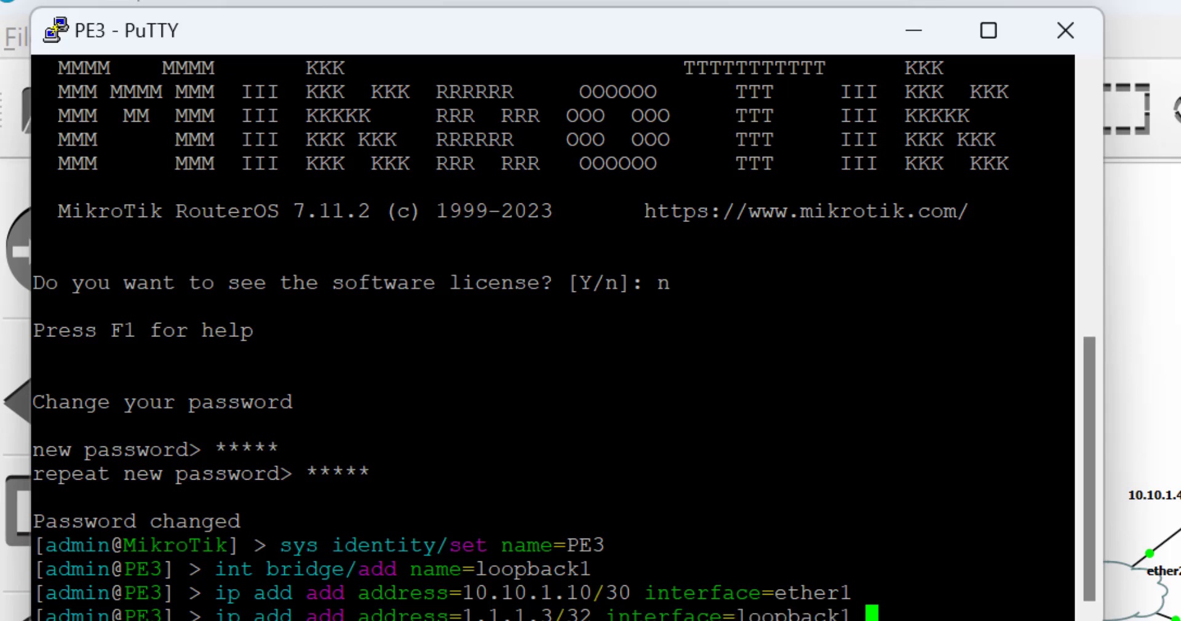
pyautogui.press('Return')
# Ping 10.10.1.9 from PE3, confirm 0% loss, and minimize the PE3 terminal.
pyautogui.write('ping ')
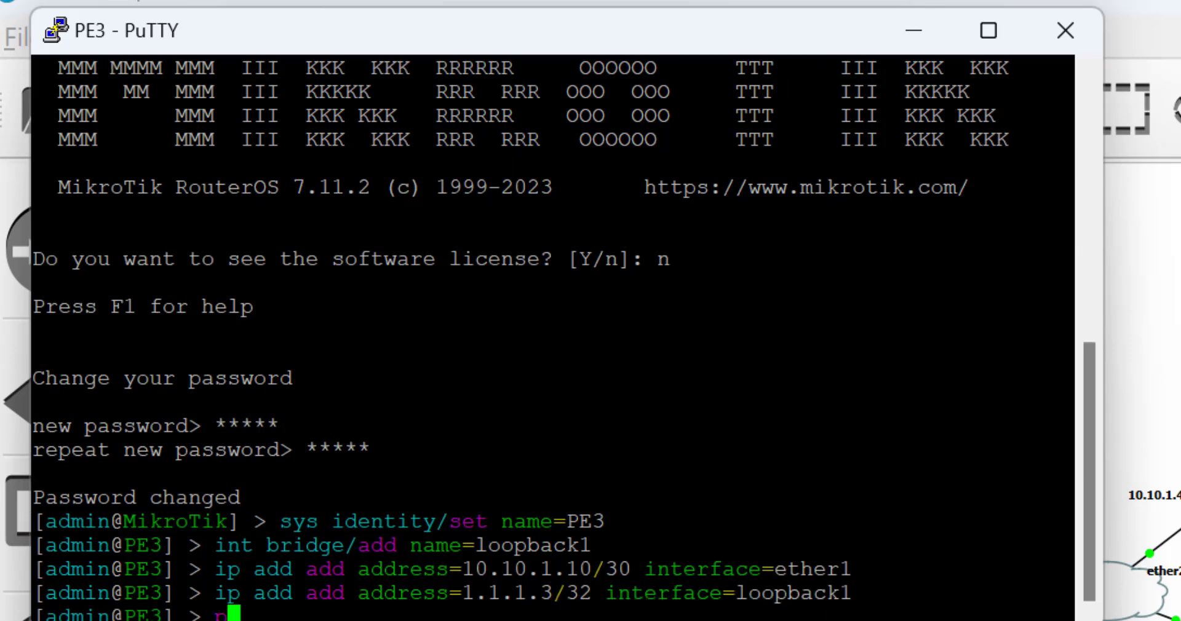
pyautogui.write('10.')
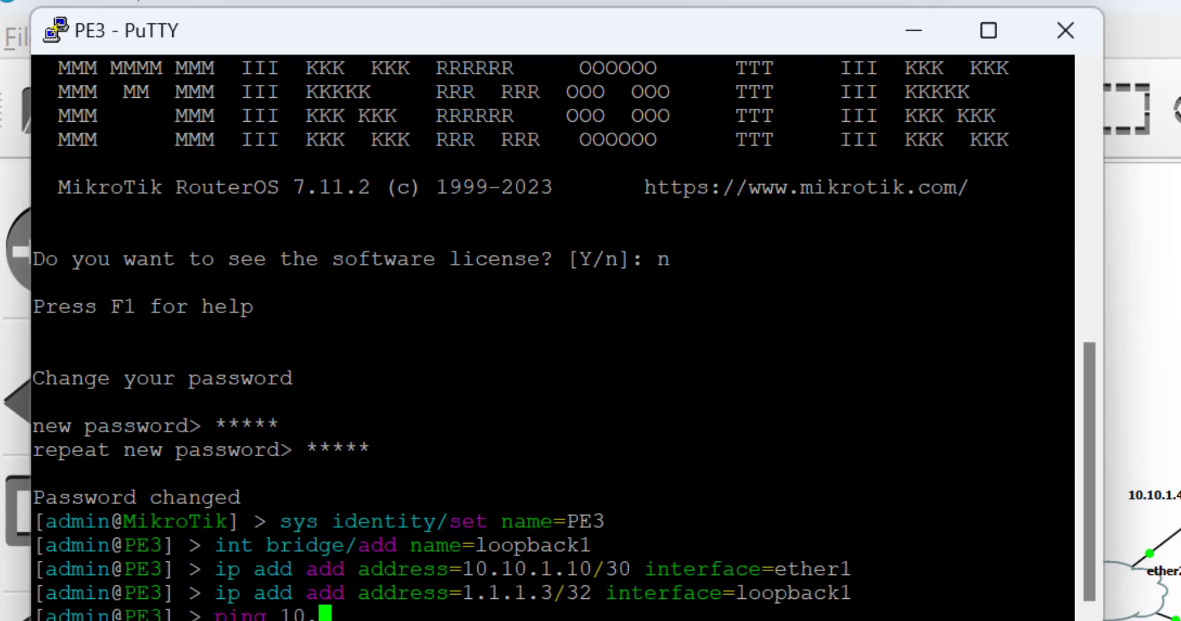
pyautogui.write('10.1.9')
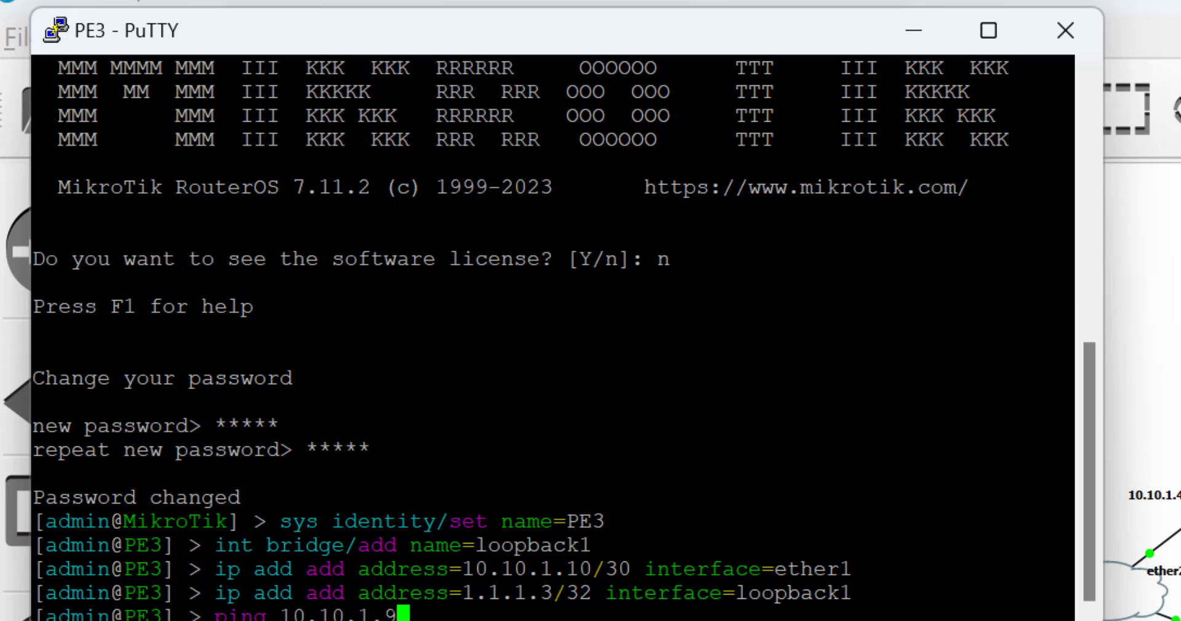
pyautogui.press('Return')
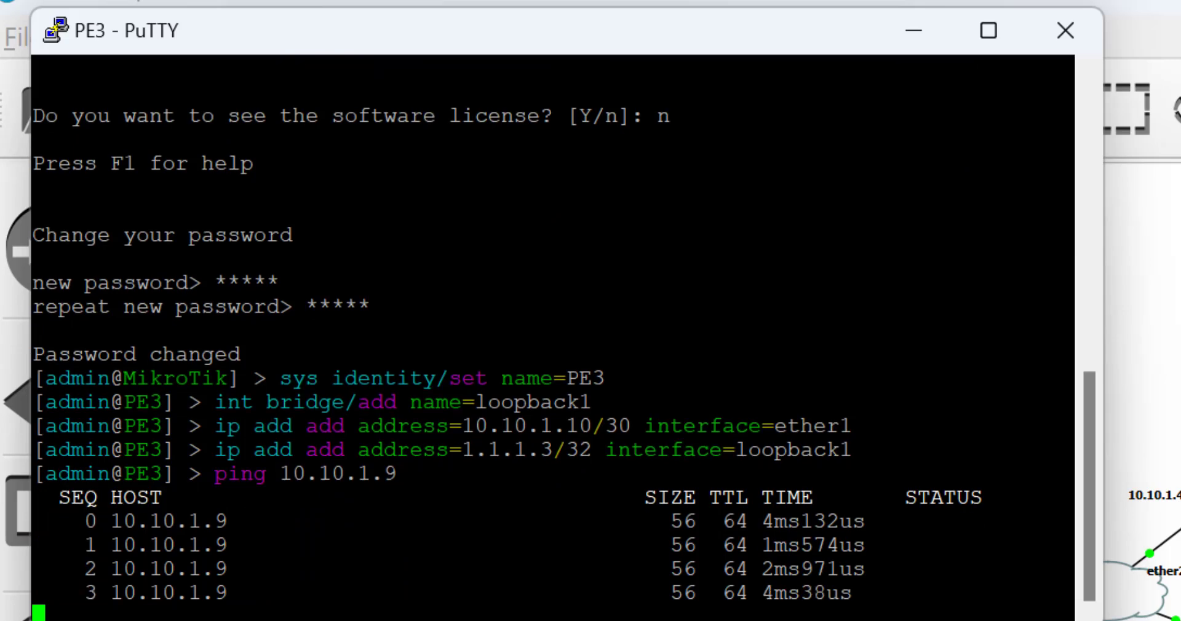
pyautogui.hotkey('ctrl', 'c')
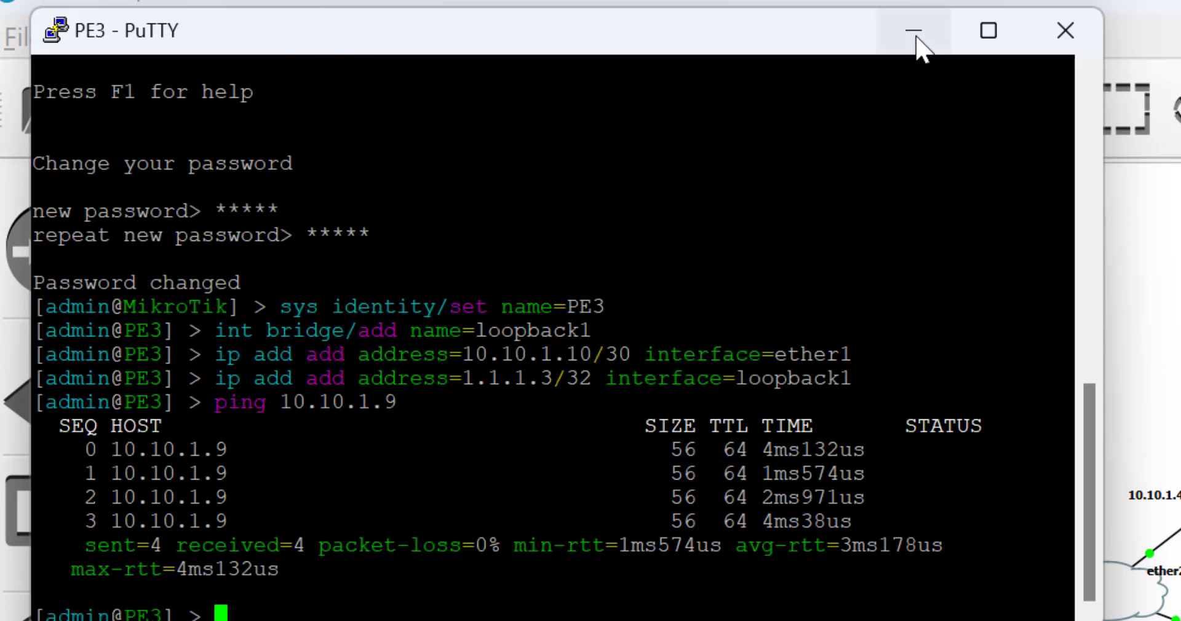
pyautogui.click(915, 34)
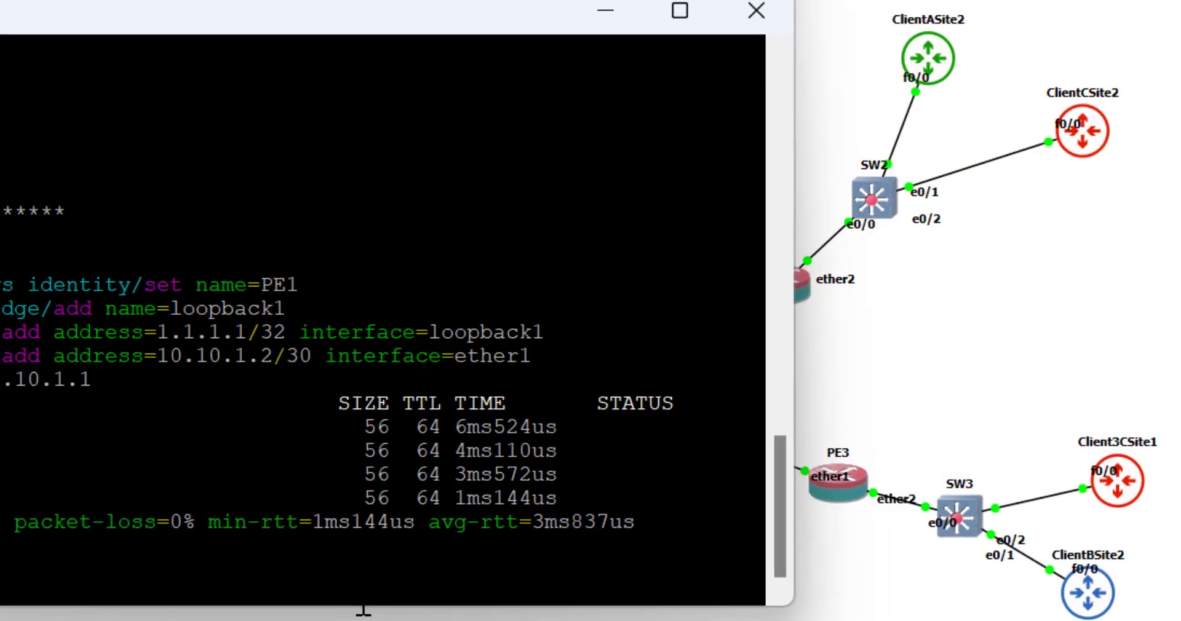
# Ping 10.10.1.5 from PE1 and stop it after replies report no route.
pyautogui.write('ping ')
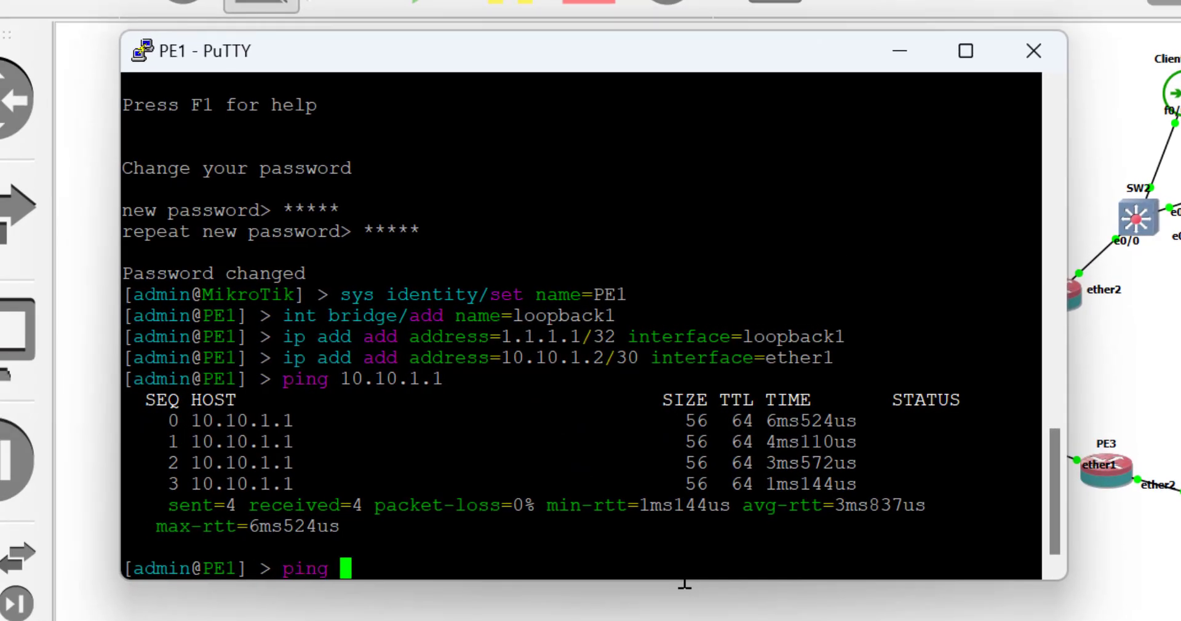
pyautogui.write('10.10.1.')
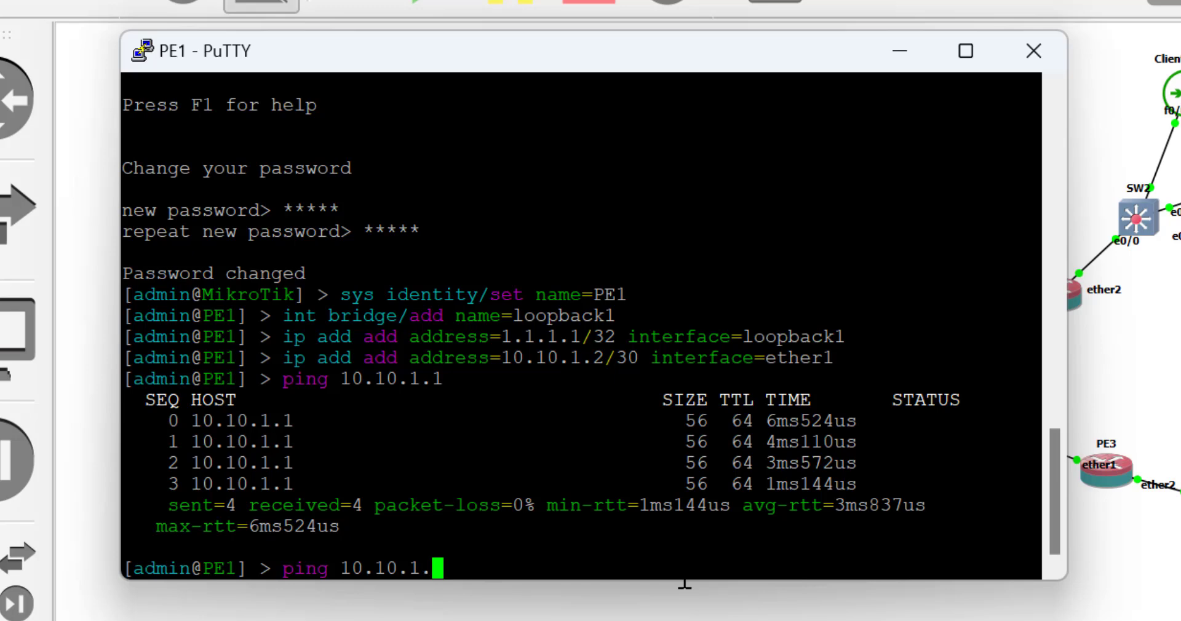
pyautogui.write('5')
pyautogui.press('Return')
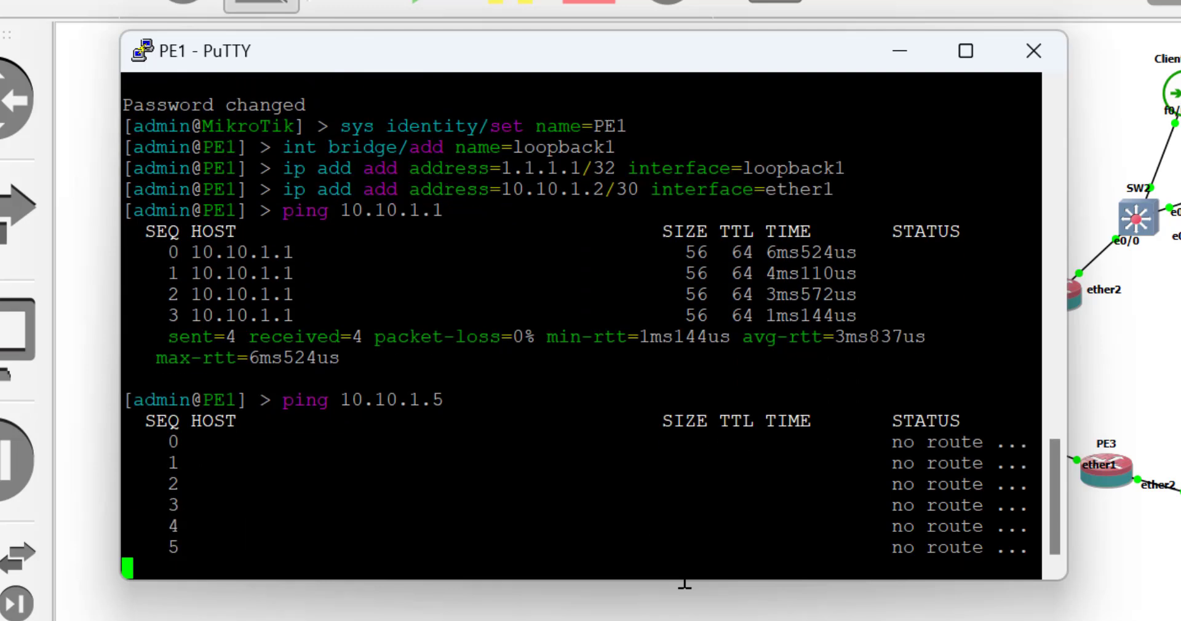
pyautogui.hotkey('ctrl', 'c')
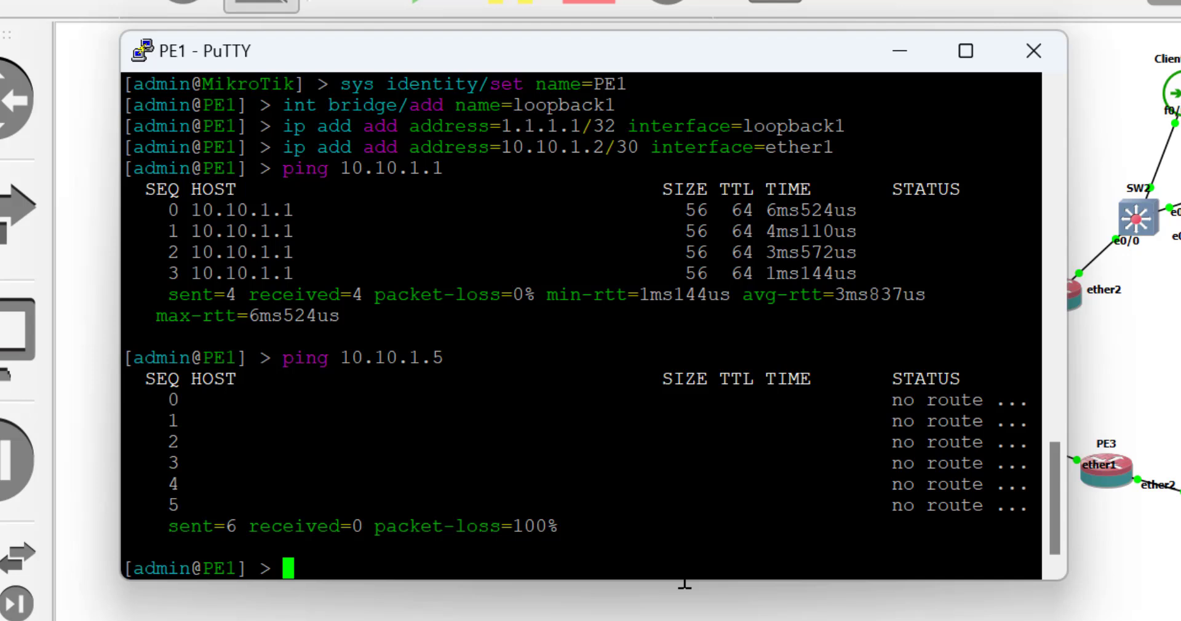
# Under routing/ospf on PE1, create the OSPF instance instance1.
pyautogui.write('rout')
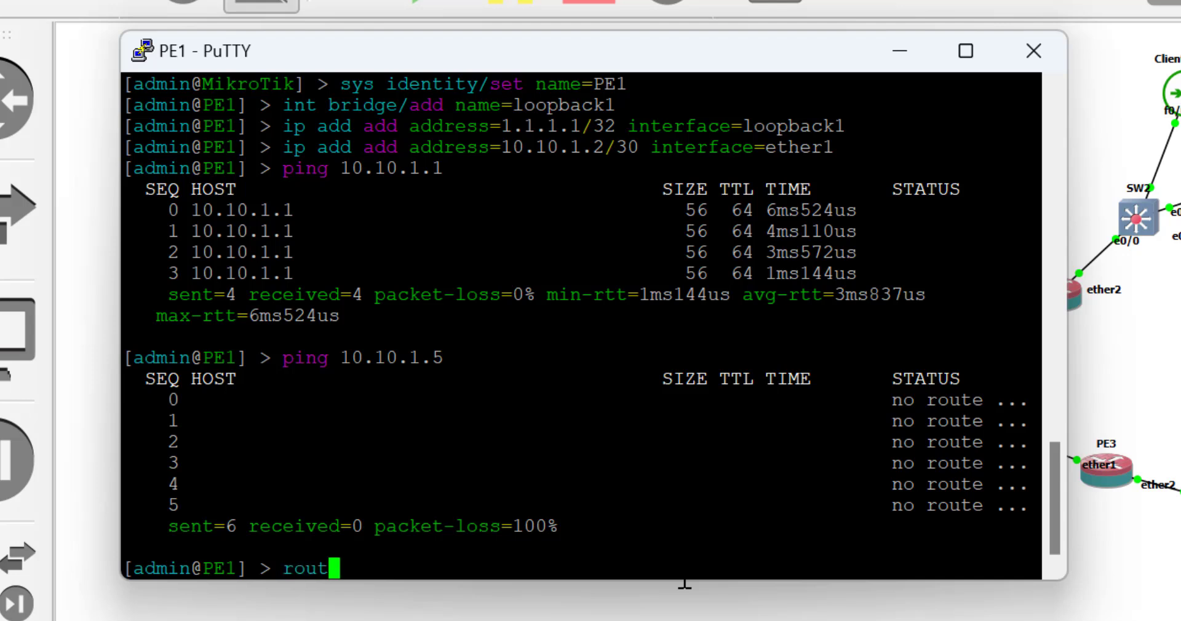
pyautogui.write('ing/ospf')
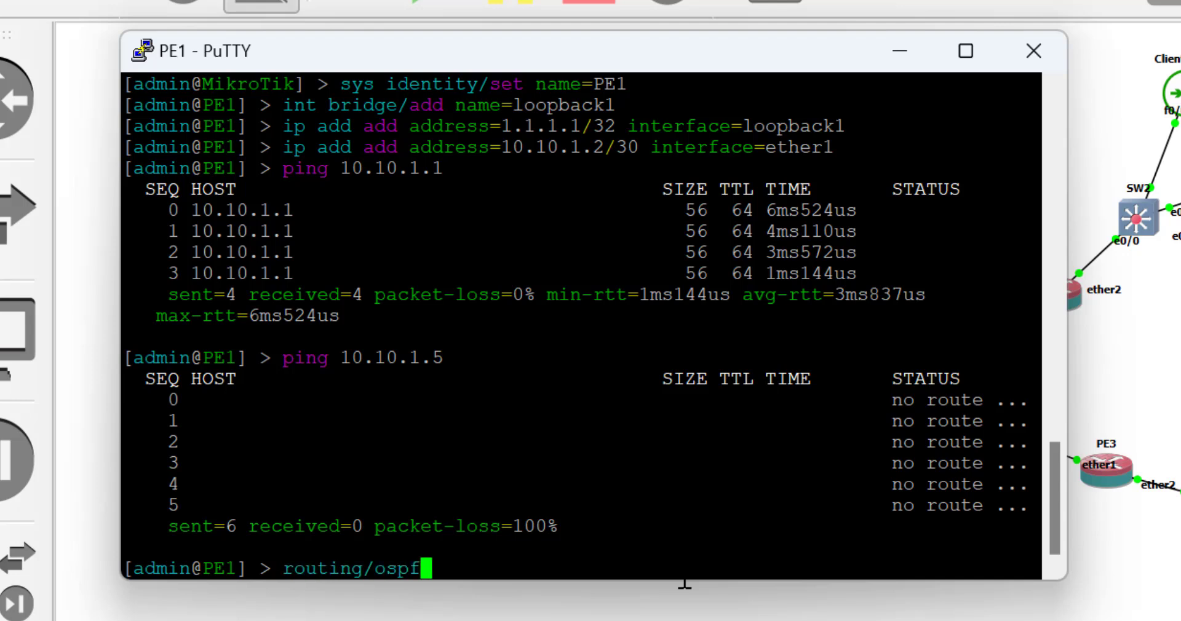
pyautogui.press('Return')
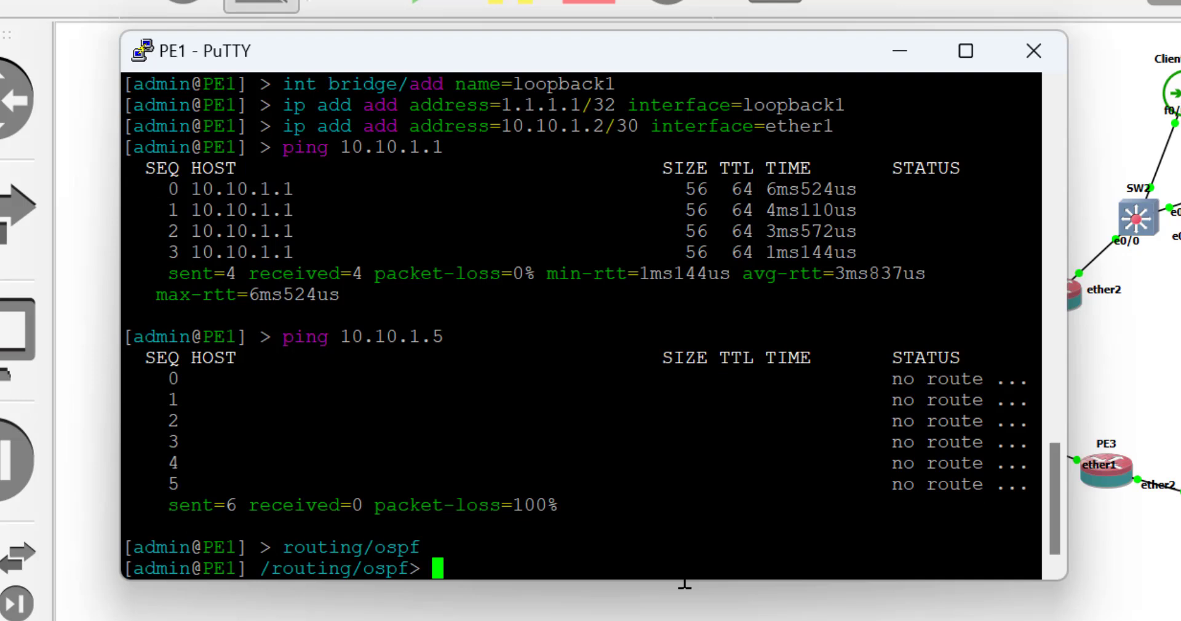
pyautogui.write('instance/')
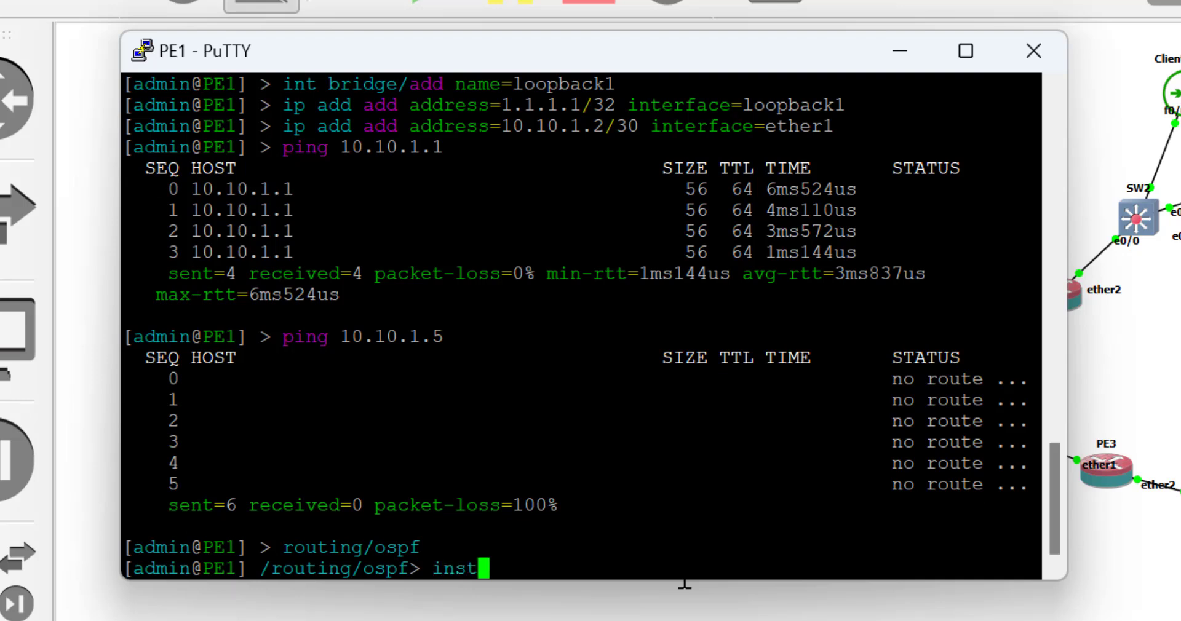
pyautogui.write('a')
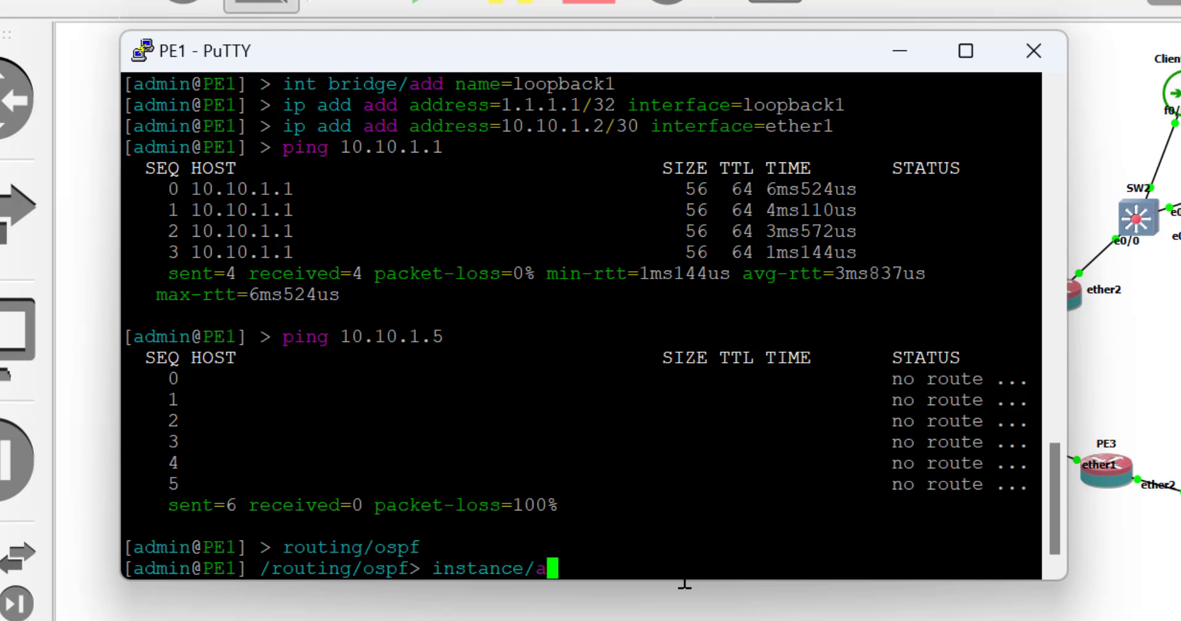
pyautogui.write('dd name')
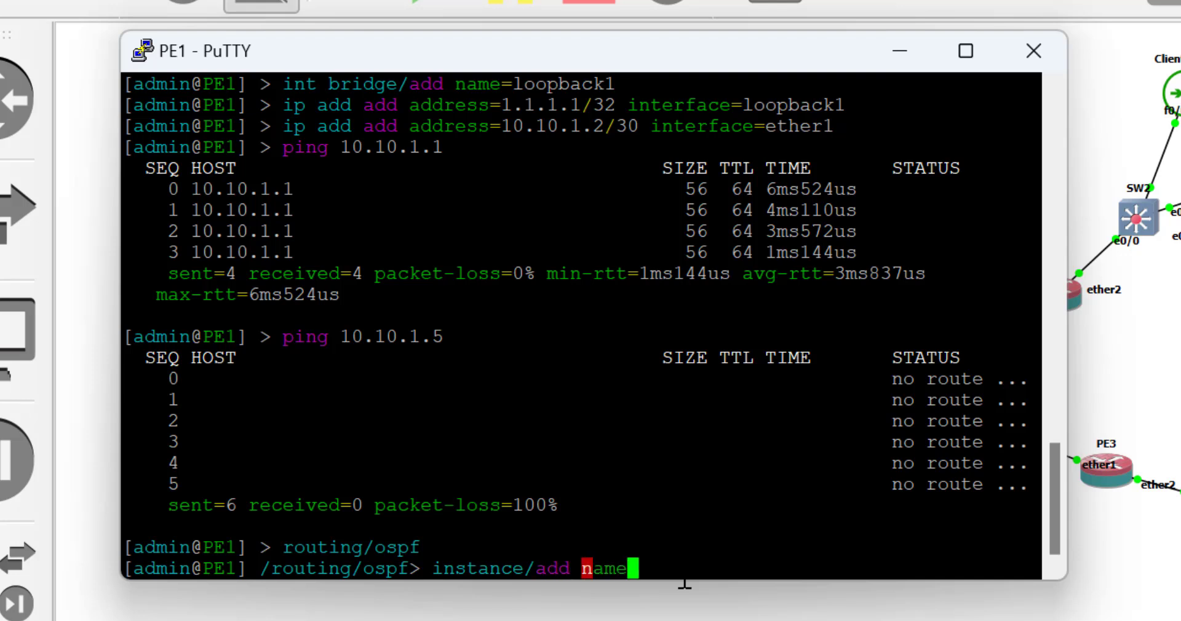
pyautogui.write('=insta')
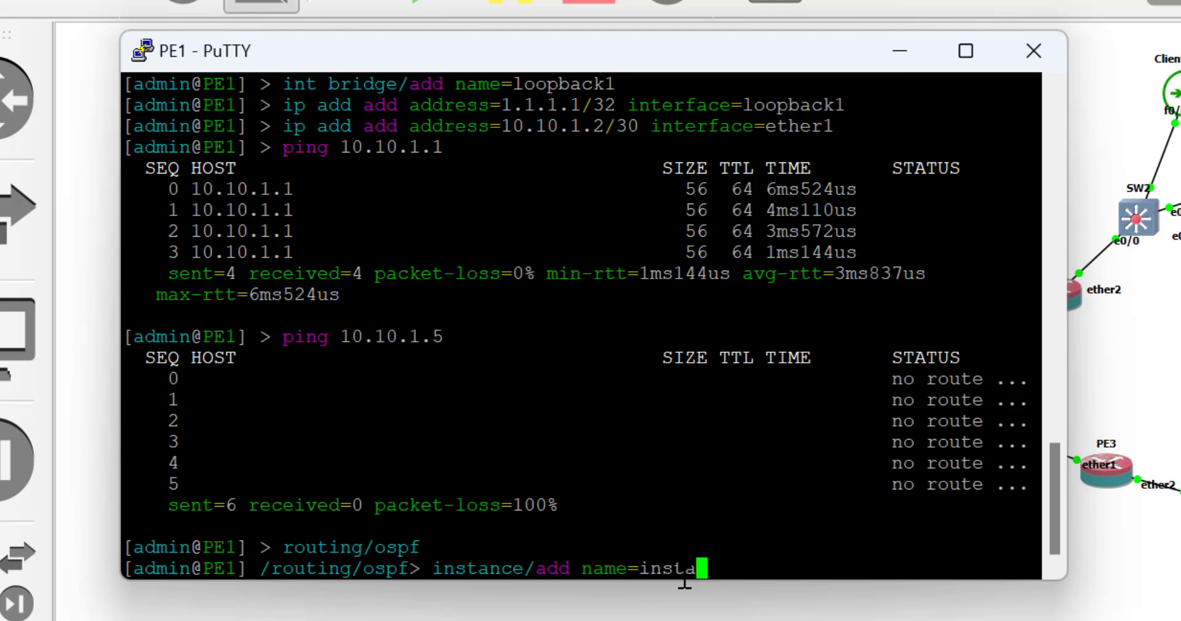
pyautogui.write('nce1')
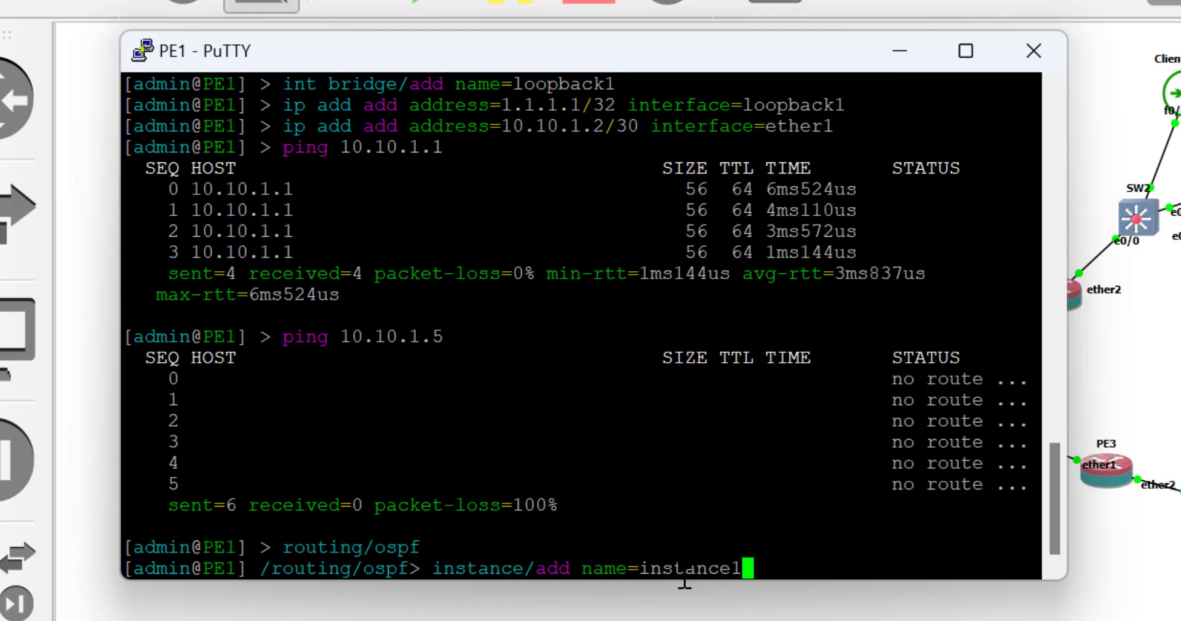
pyautogui.press('Return')
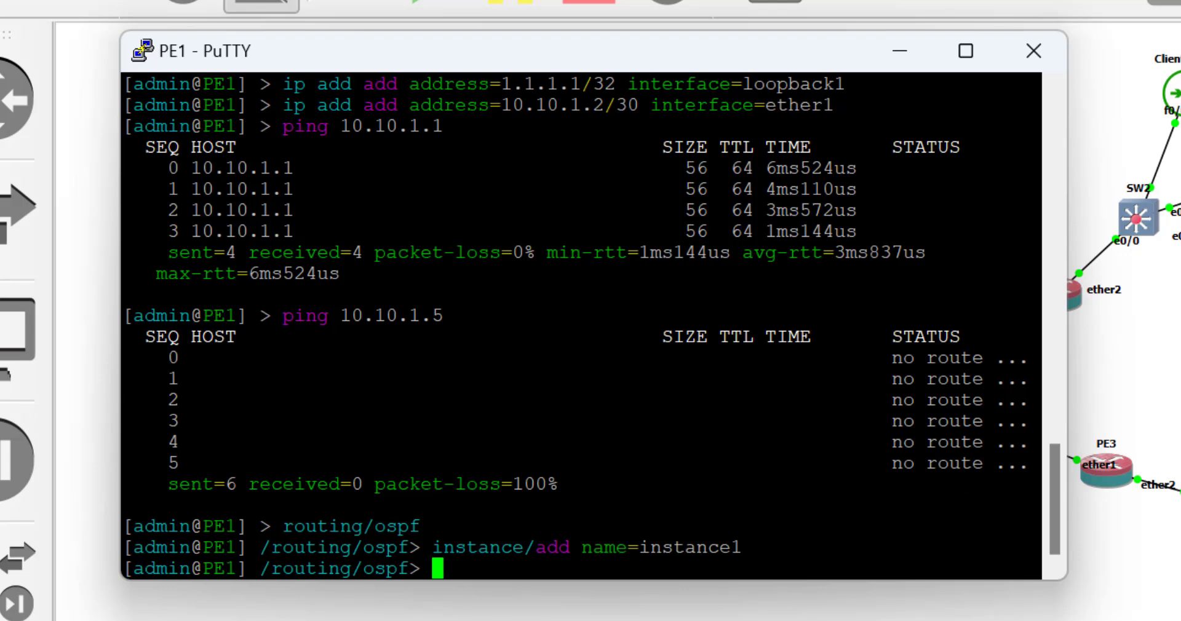
# Add area0 with area-id 0.0.0.0 to instance1 on PE1.
pyautogui.write('area add name=are')
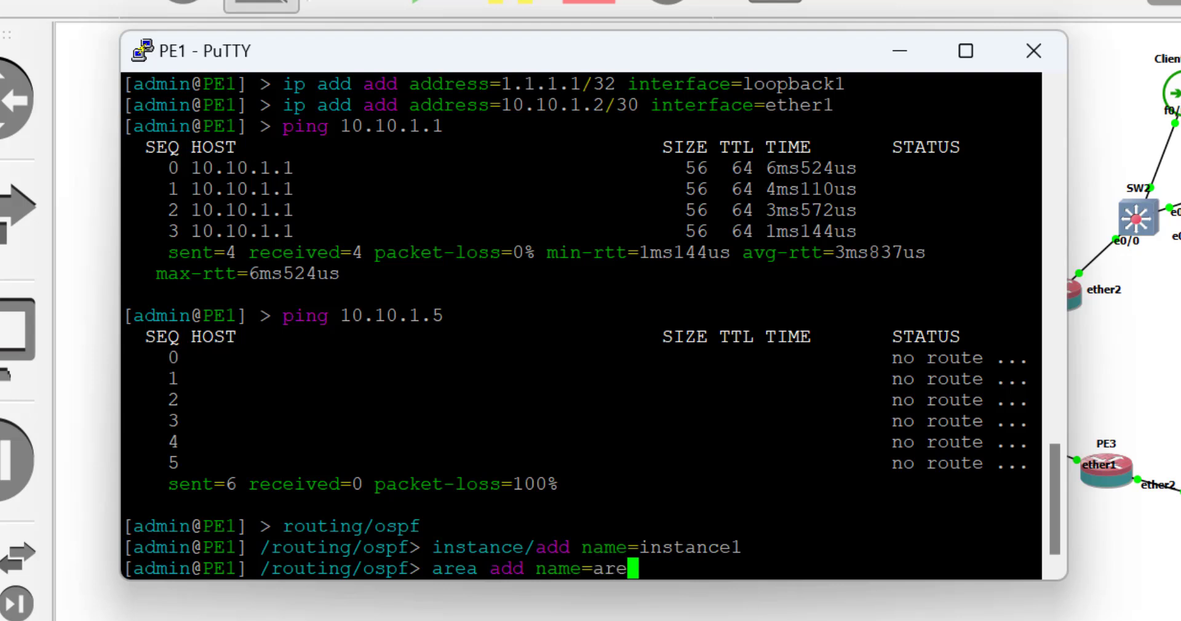
pyautogui.write('a0 area')
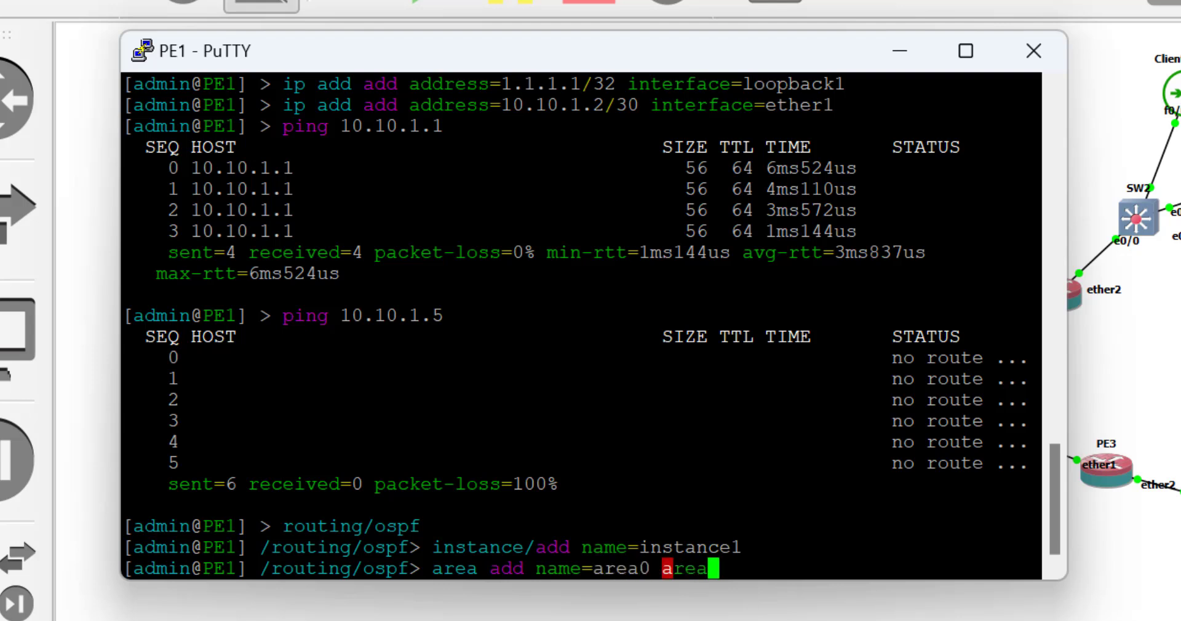
pyautogui.press('Tab')
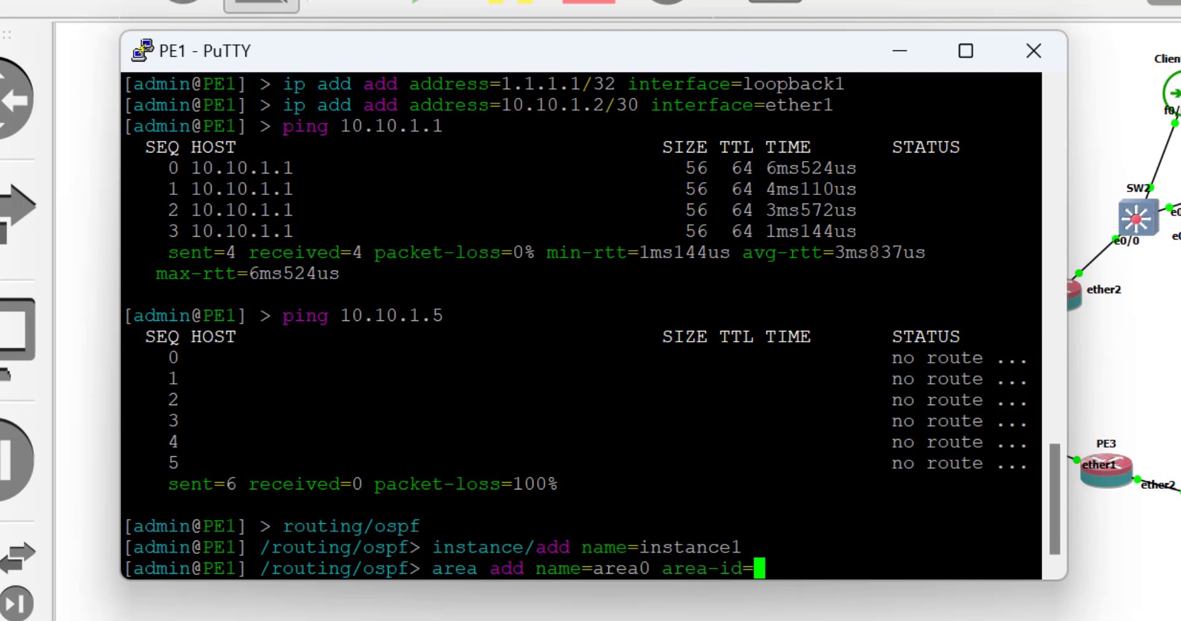
pyautogui.write('0.0.0.0')
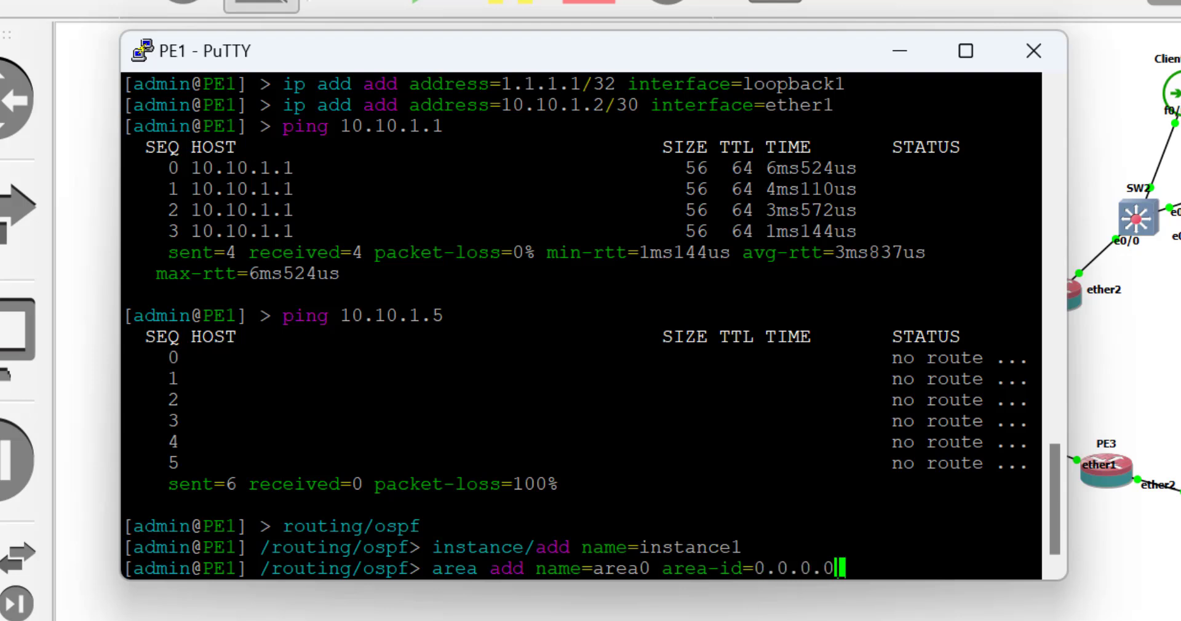
pyautogui.write(' in')
pyautogui.press('Tab')
pyautogui.write('i')
pyautogui.press('Tab')
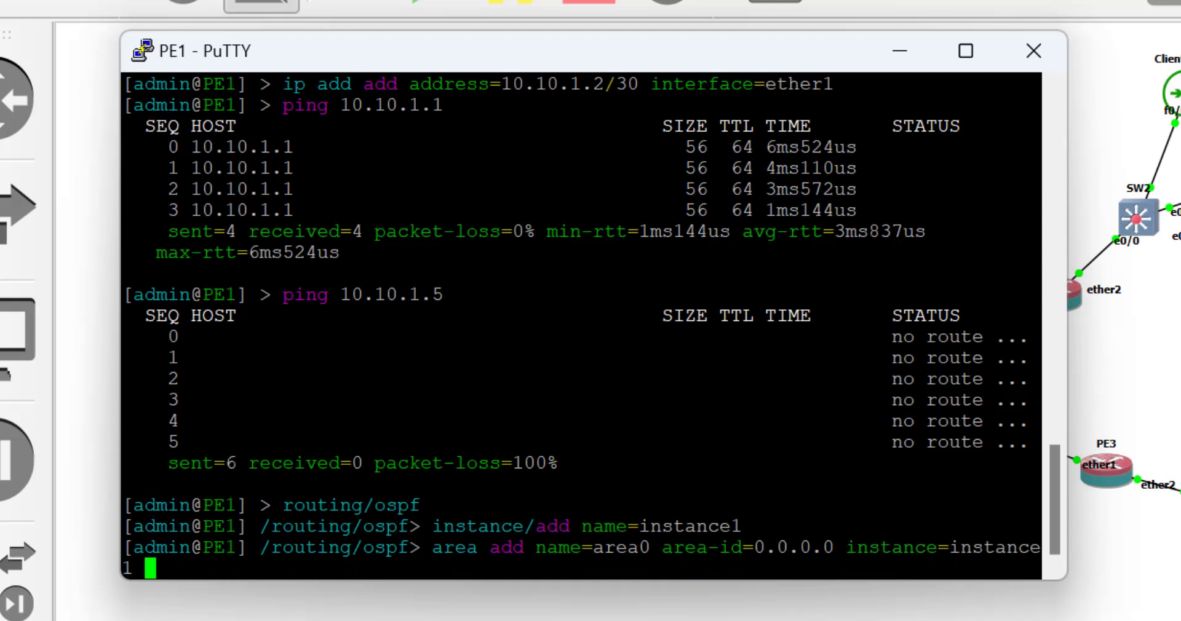
pyautogui.press('Return')
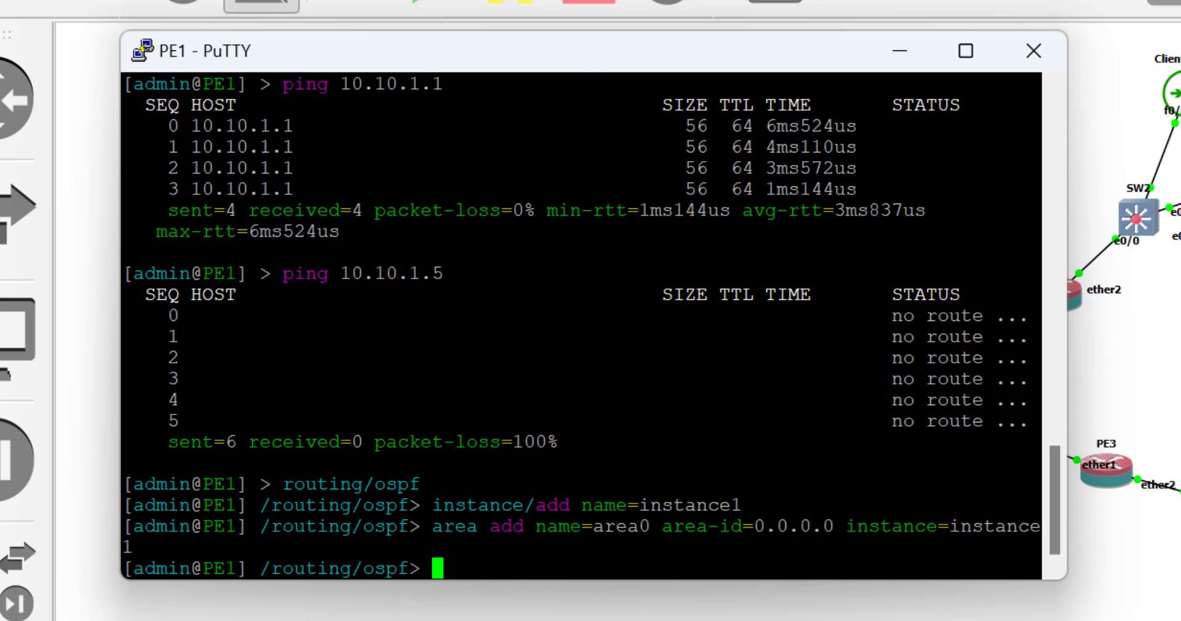
# Add an OSPF interface template placing loopback1 into area0 on PE1.
pyautogui.write('int')
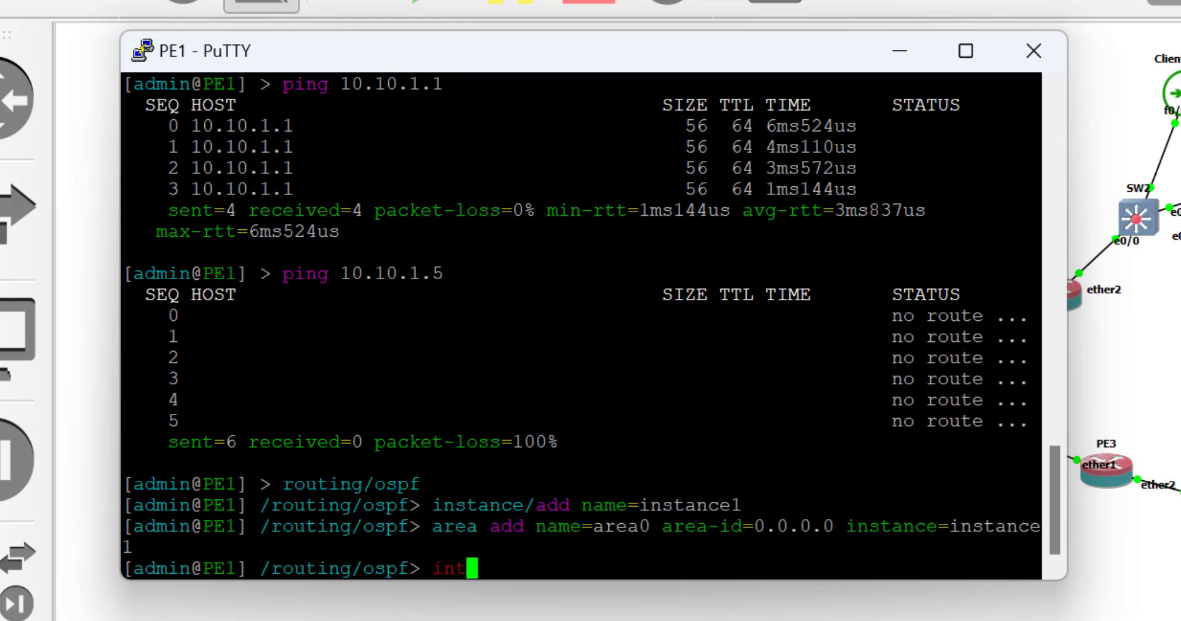
pyautogui.write('erface')
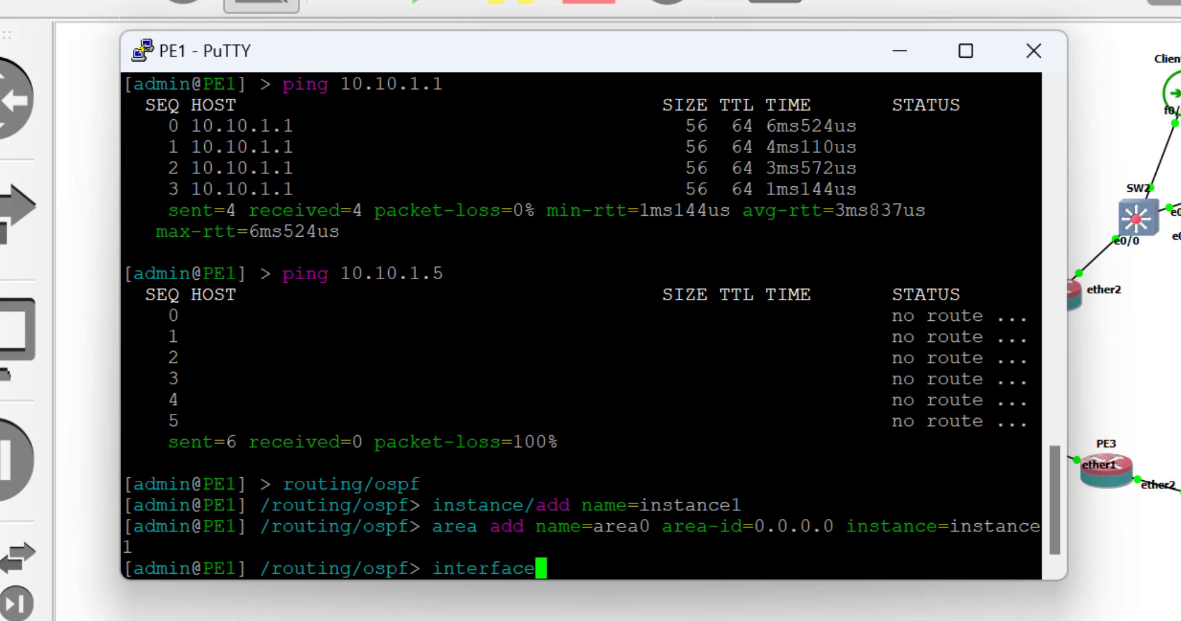
pyautogui.write('-template/')
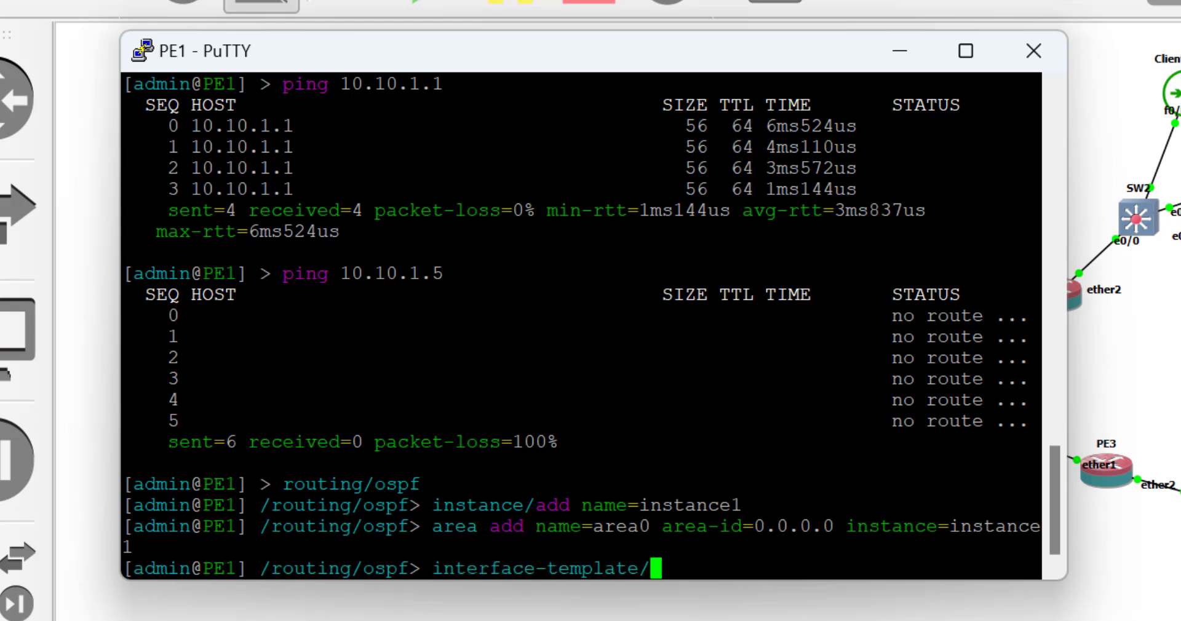
pyautogui.write('add ')
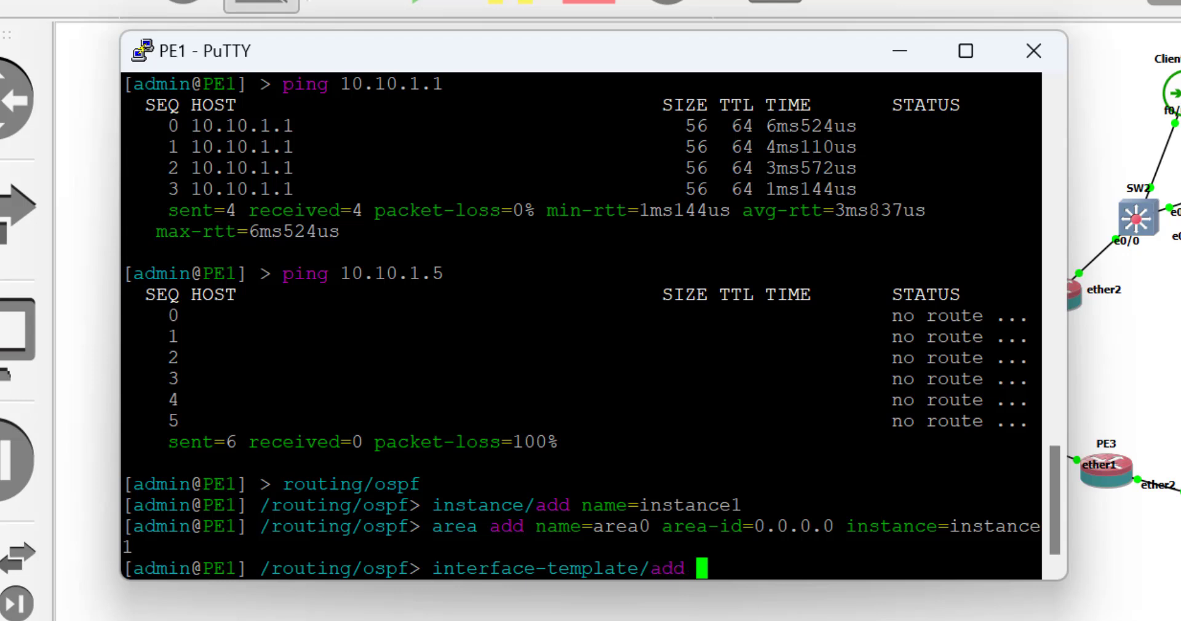
pyautogui.write('in')
pyautogui.press('Tab')
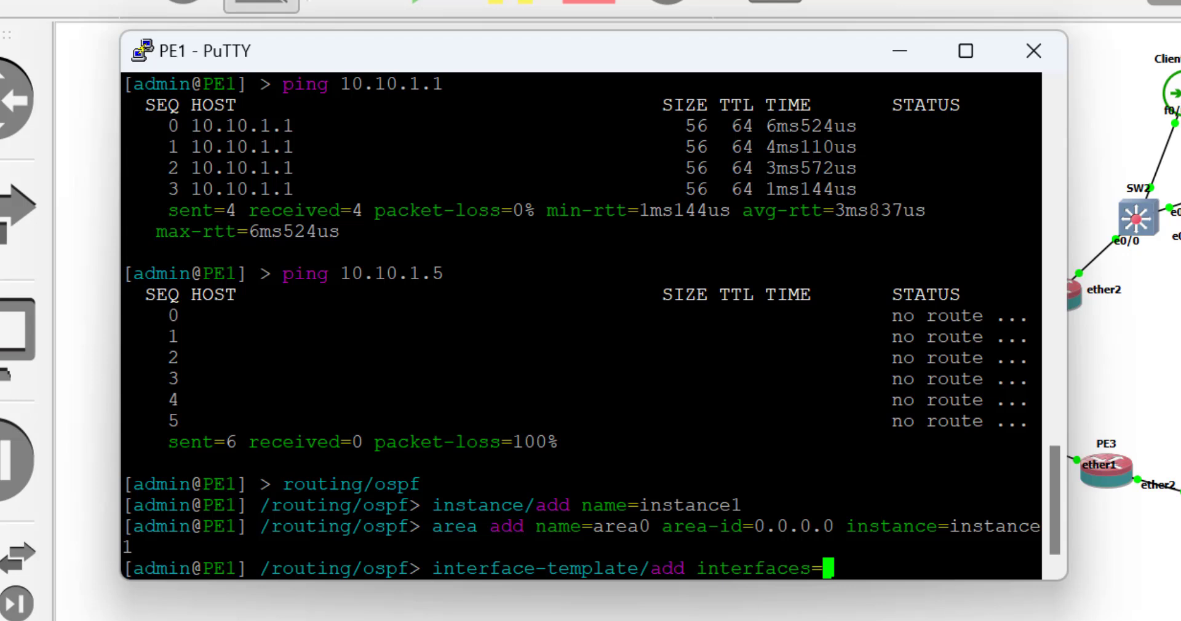
pyautogui.write('lo')
pyautogui.press('Tab')
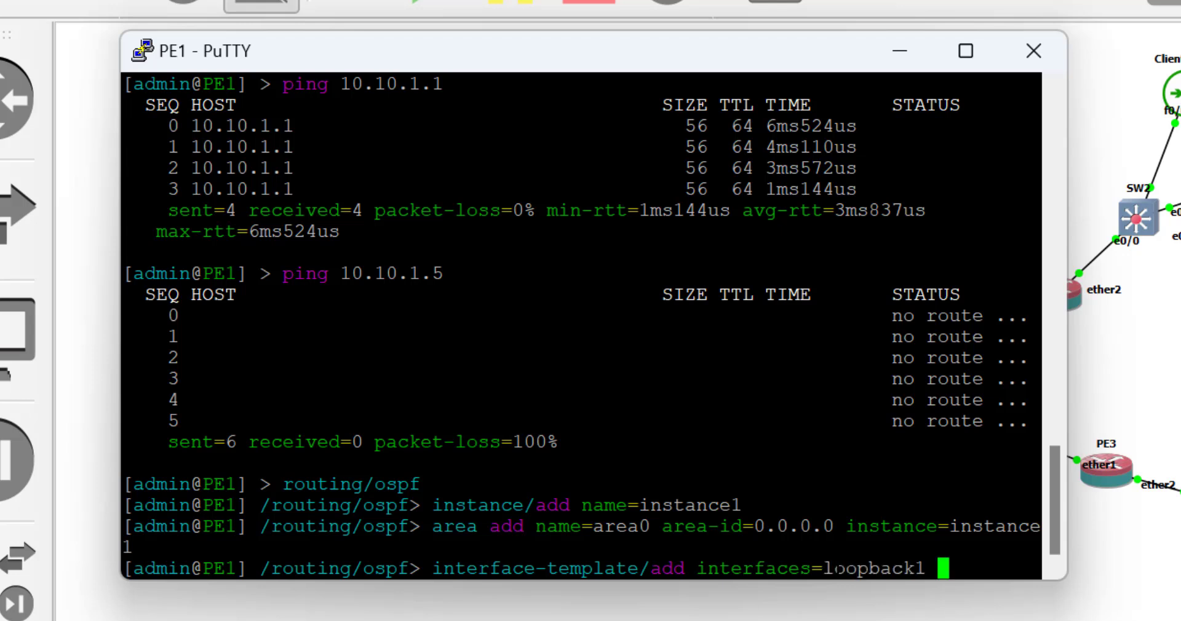
pyautogui.write('are')
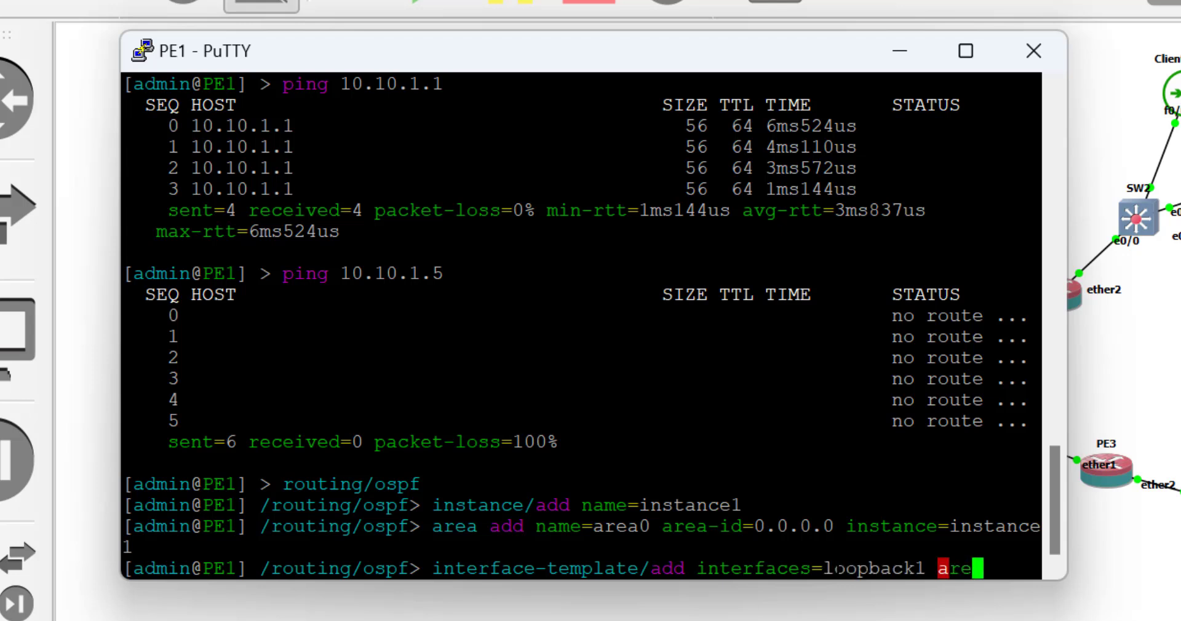
pyautogui.press('Tab')
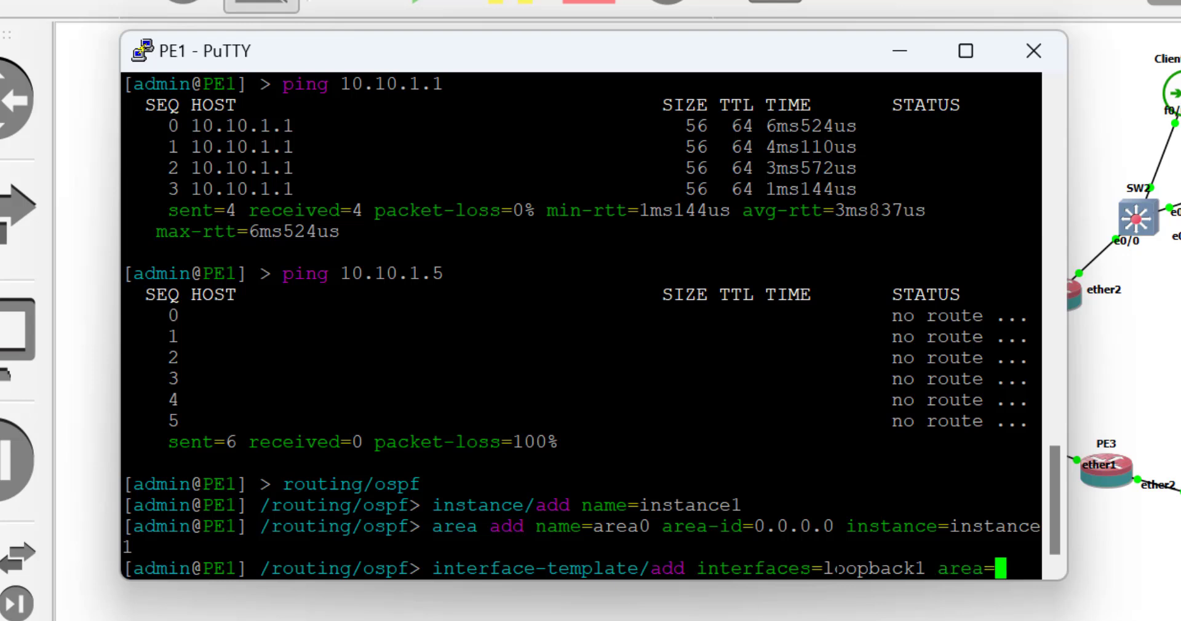
pyautogui.write('ar')
pyautogui.press('Tab')
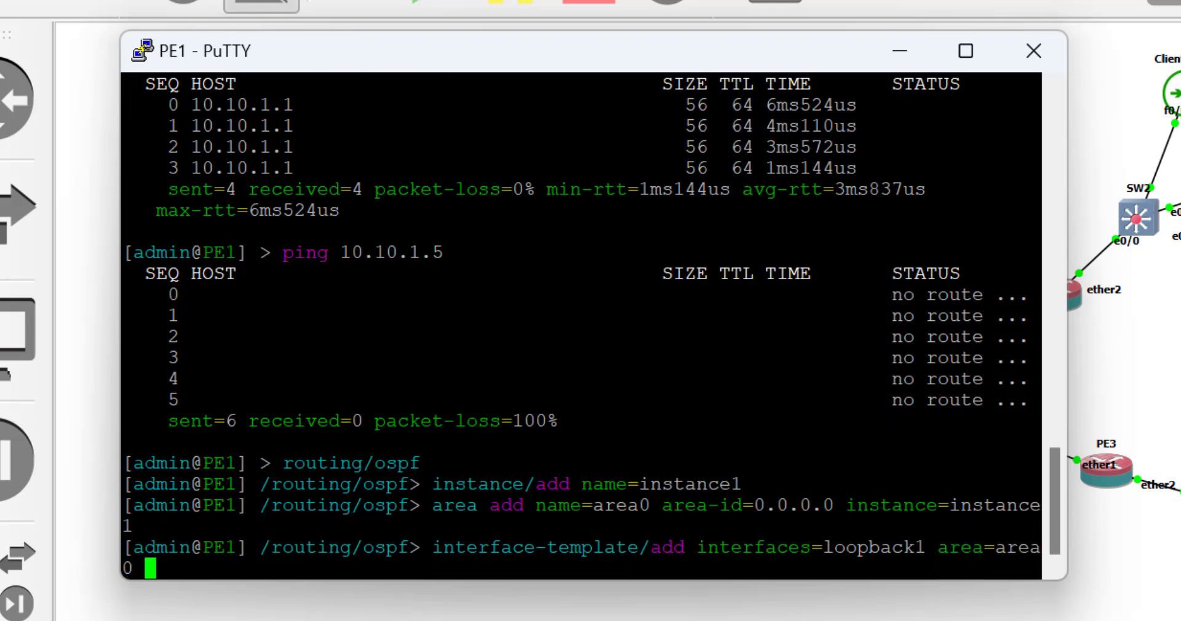
pyautogui.press('Return')
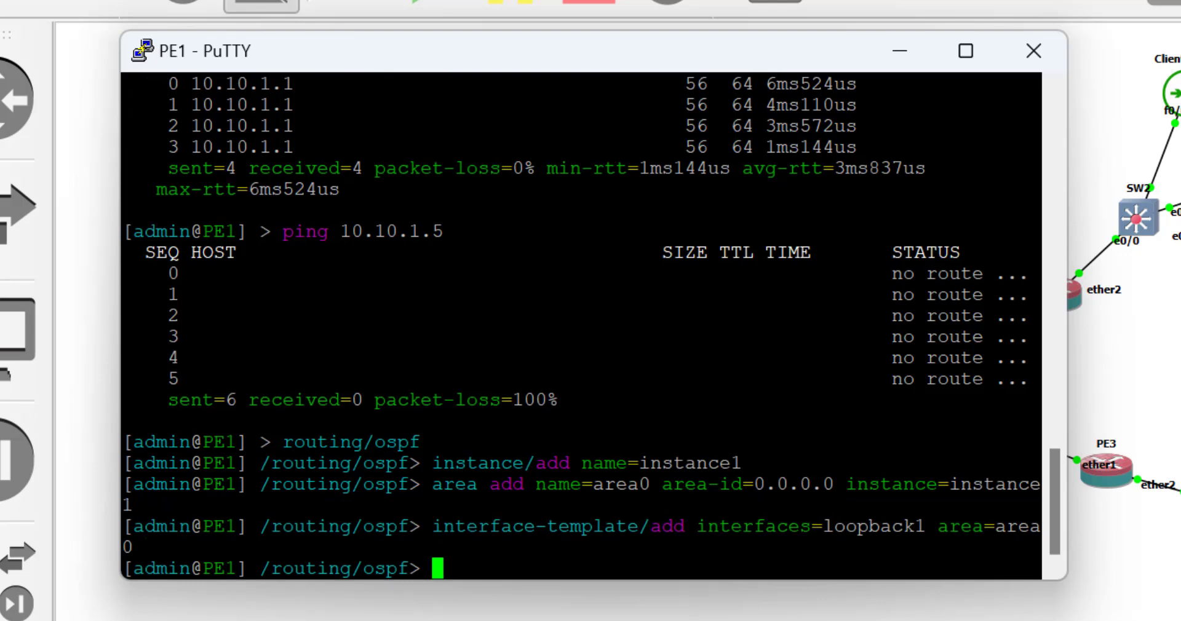
# Add a second interface template placing ether1 into area0 on PE1.
pyautogui.write('interface-template/add interfaces=loopback1 area=area0')
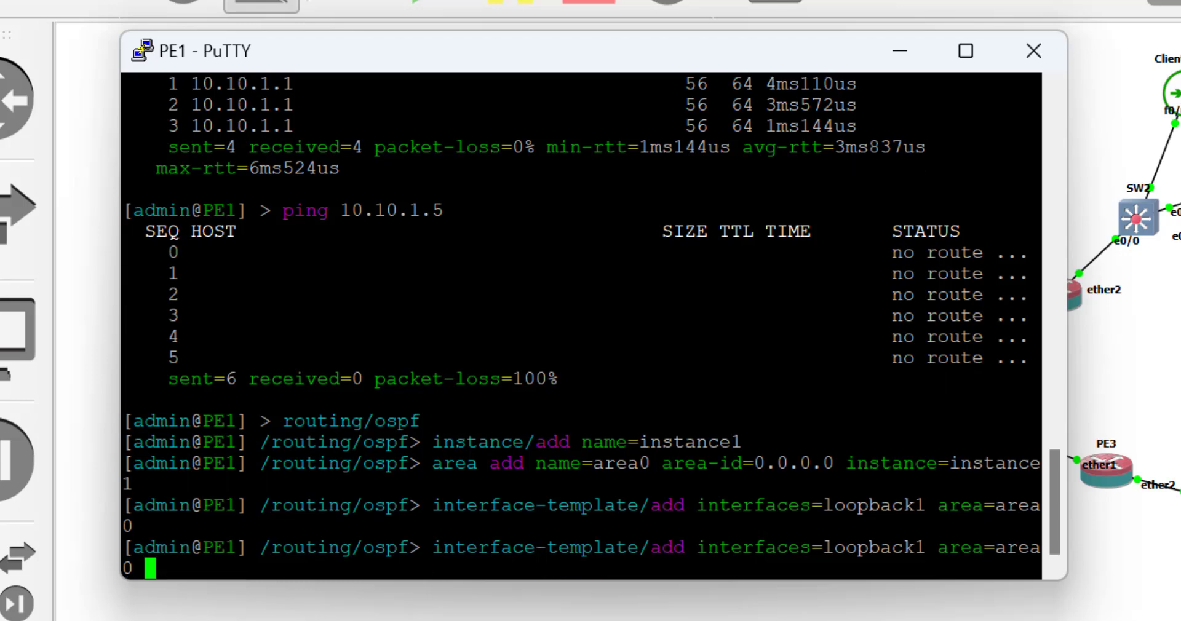
pyautogui.press('Left')
pyautogui.press('Left')
pyautogui.press('Left')
pyautogui.press('Left')
pyautogui.press('Left')
pyautogui.press('Left')
pyautogui.press('Left')
pyautogui.press('Left')
pyautogui.press('Left')
pyautogui.press('Left')
pyautogui.press('Left')
pyautogui.press('Left')
pyautogui.press('Left')
pyautogui.press('Left')
pyautogui.press('Right')
pyautogui.press('Right')
pyautogui.press('BackSpace')
pyautogui.press('BackSpace')
pyautogui.press('BackSpace')
pyautogui.press('BackSpace')
pyautogui.press('BackSpace')
pyautogui.press('BackSpace')
pyautogui.press('BackSpace')
pyautogui.press('BackSpace')
pyautogui.press('BackSpace')
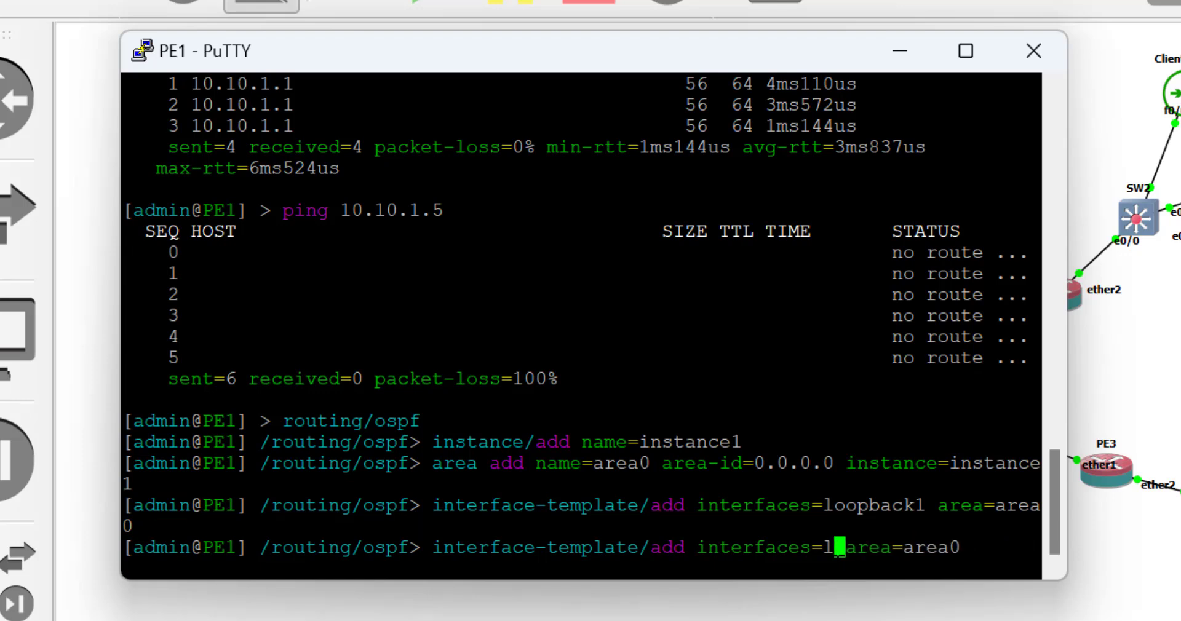
pyautogui.write('ether')
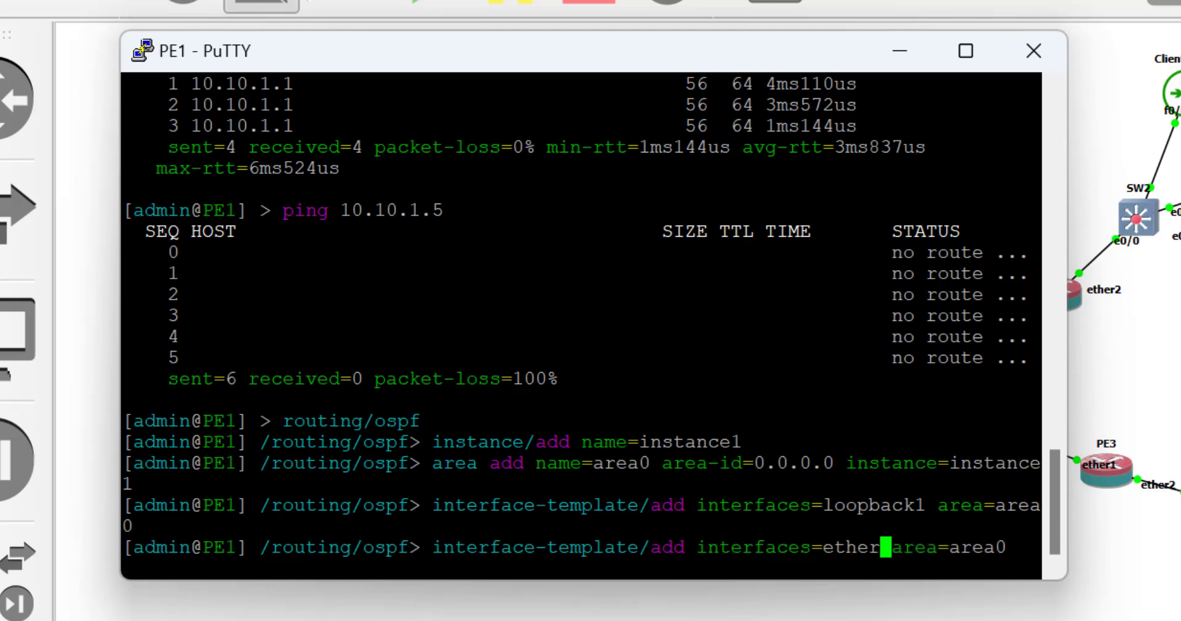
pyautogui.press('Tab')
pyautogui.press('Tab')
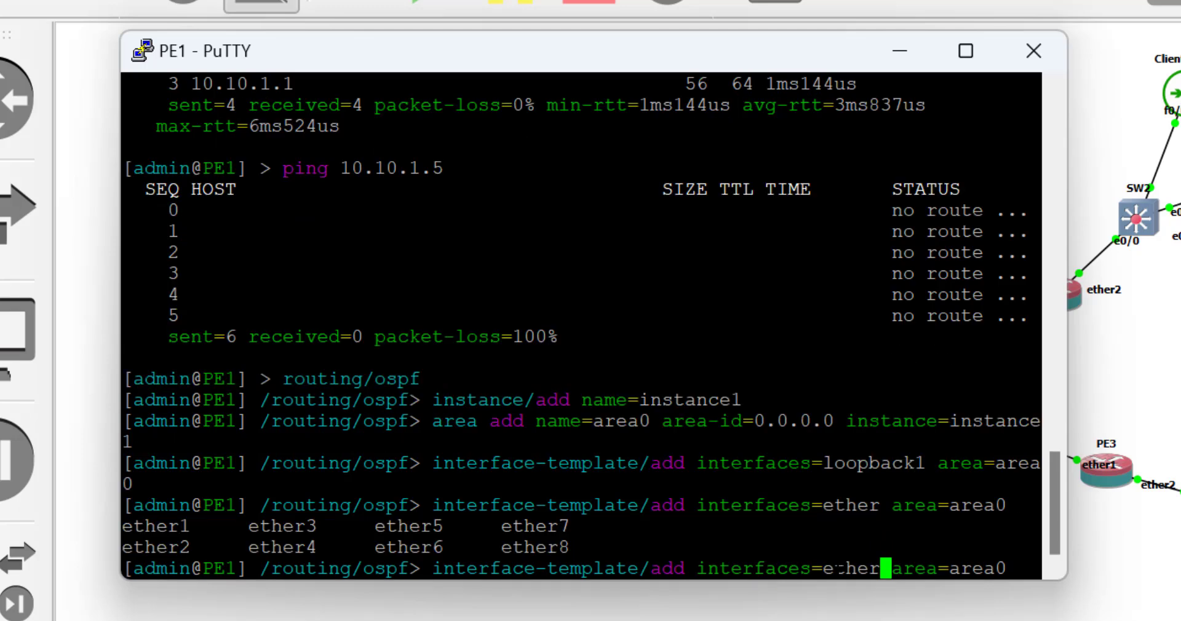
pyautogui.write('1')
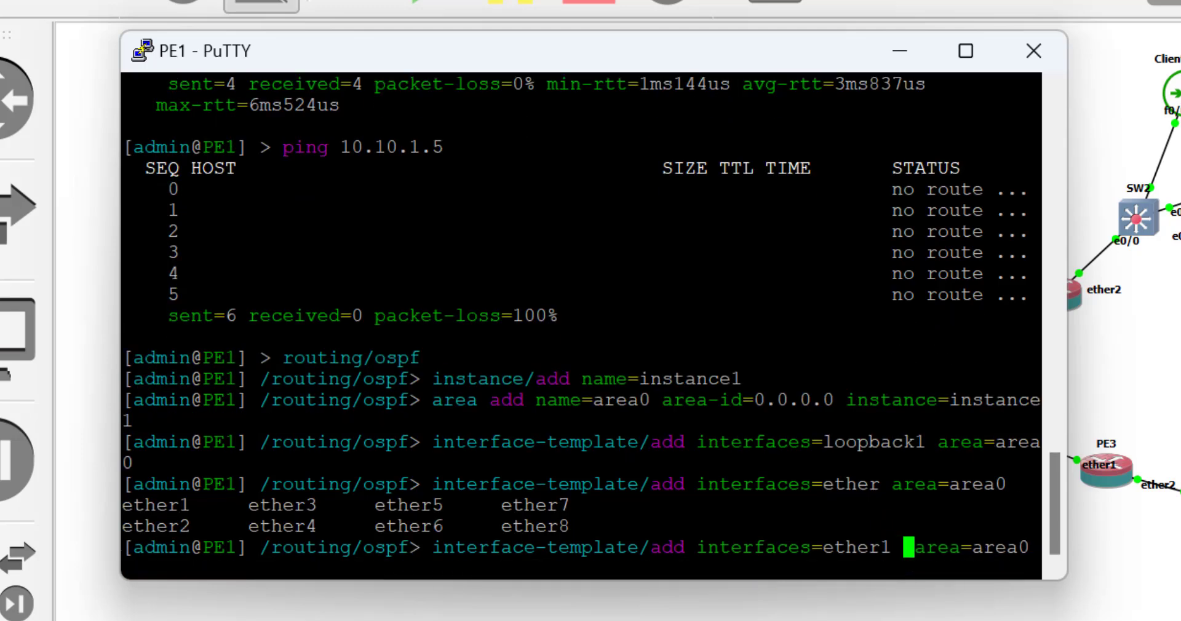
pyautogui.press('Return')
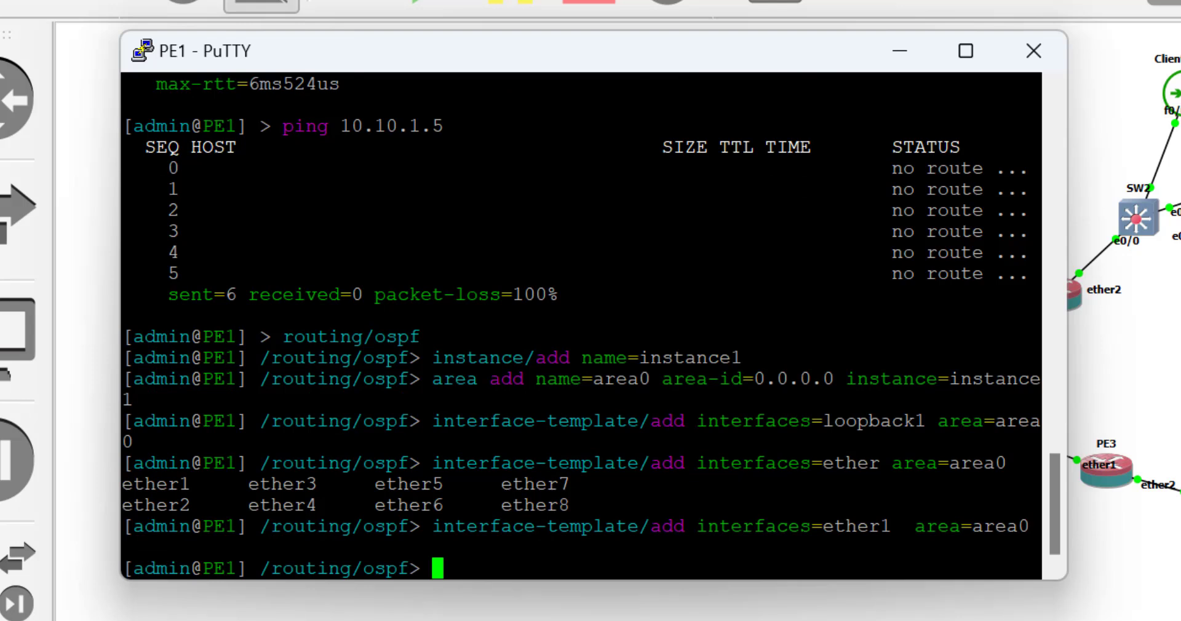
# On the Core router's console, create OSPF instance instance1 under routing/ospf.
pyautogui.click(900, 51)
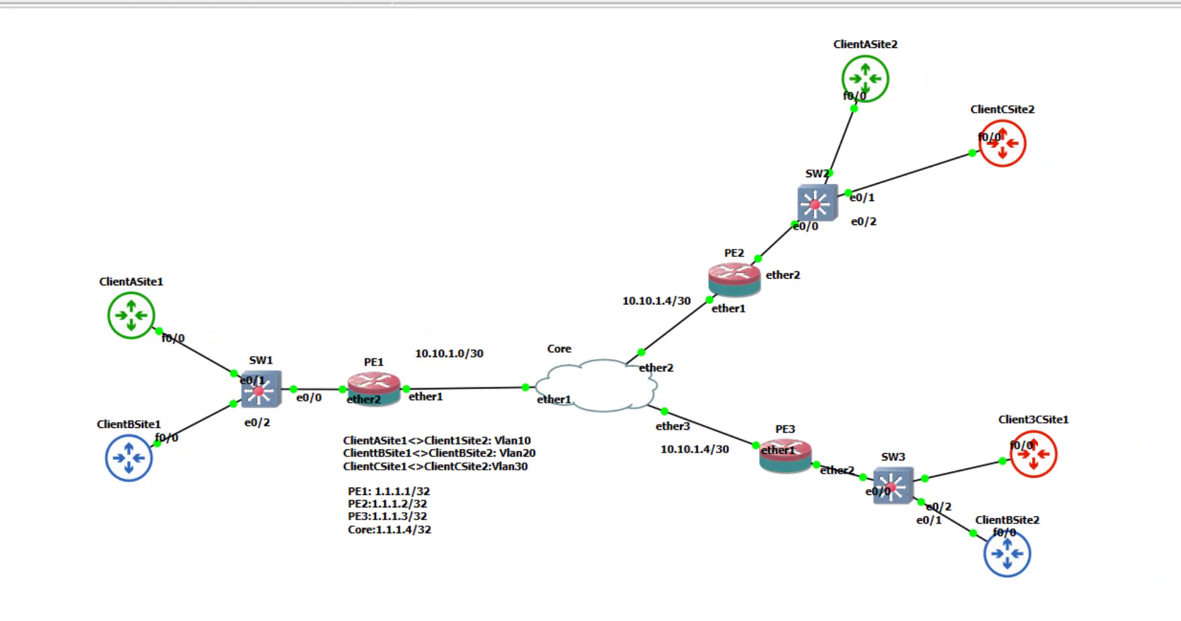
pyautogui.moveTo(689, 618)
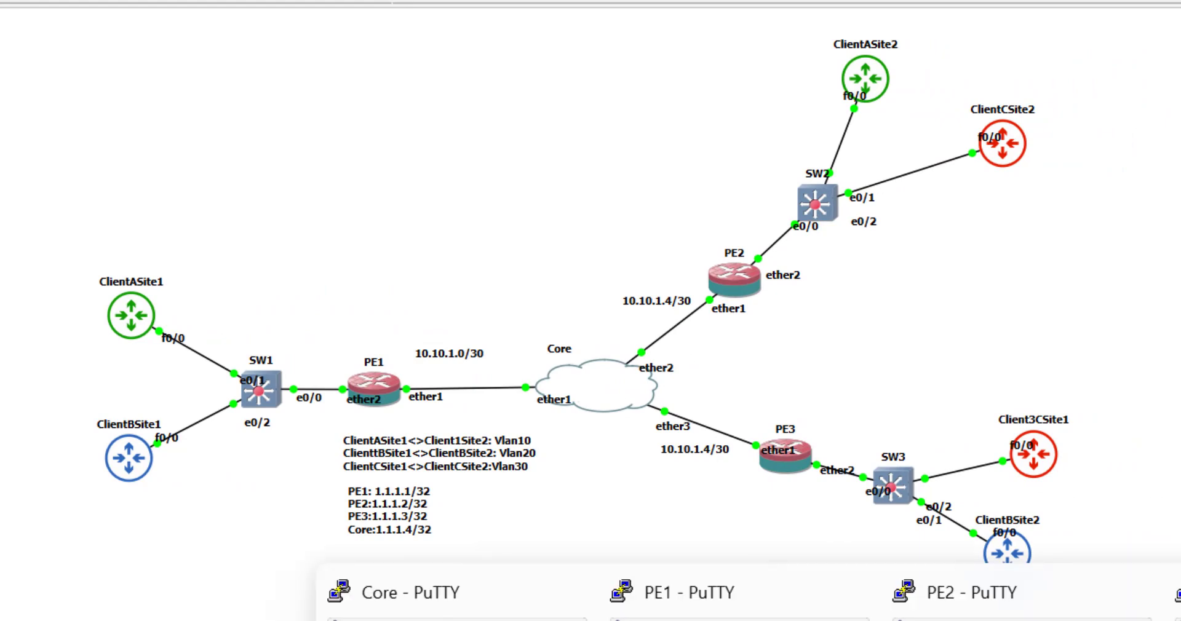
pyautogui.click(455, 599)
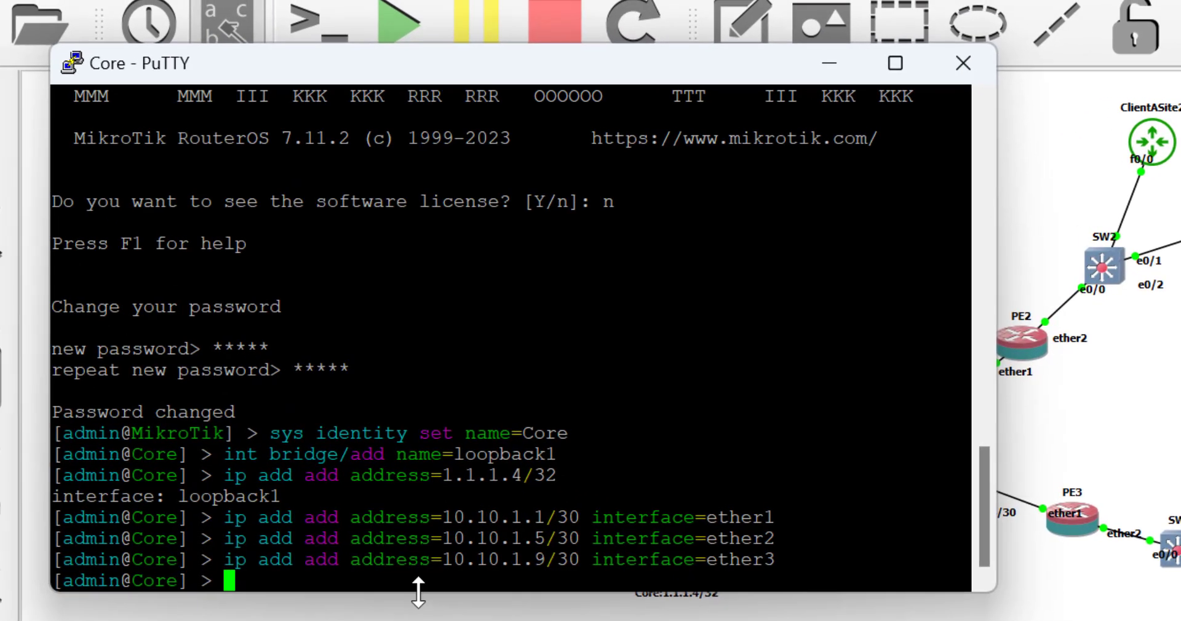
pyautogui.write('routing/ospf/')
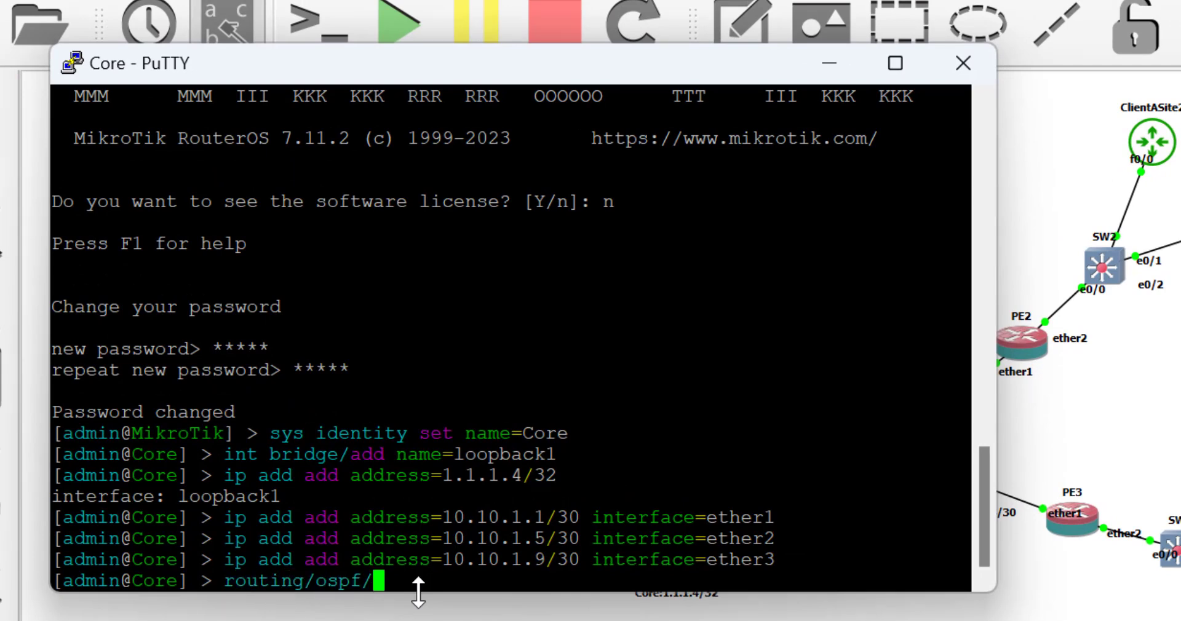
pyautogui.press('Return')
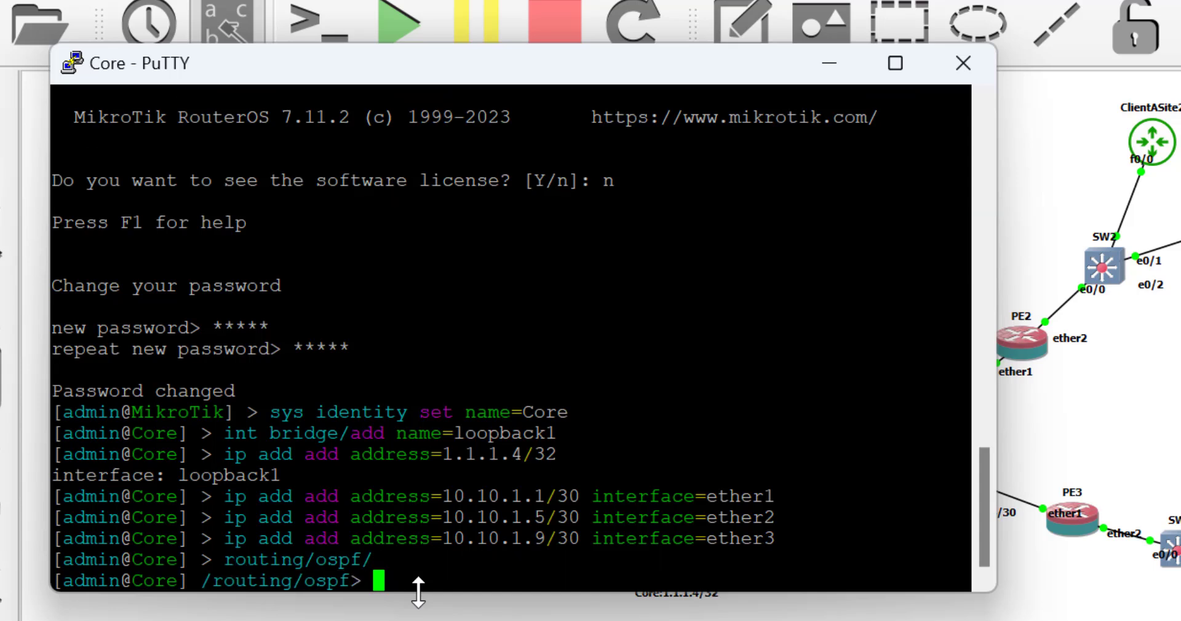
pyautogui.write('inst')
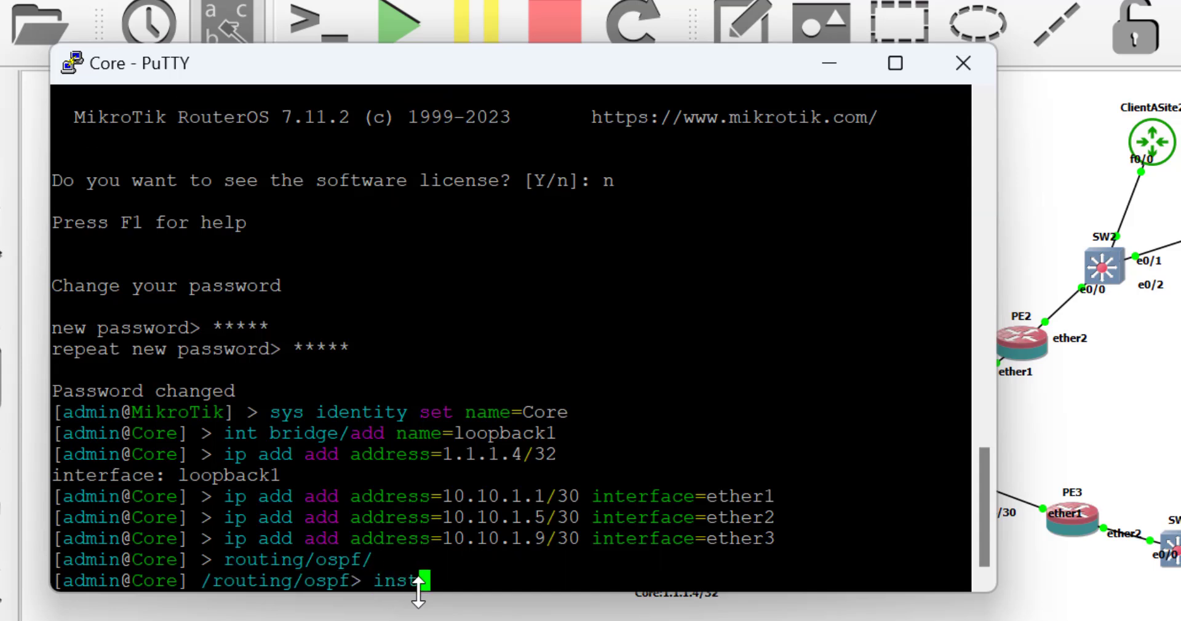
pyautogui.write('ance/add na')
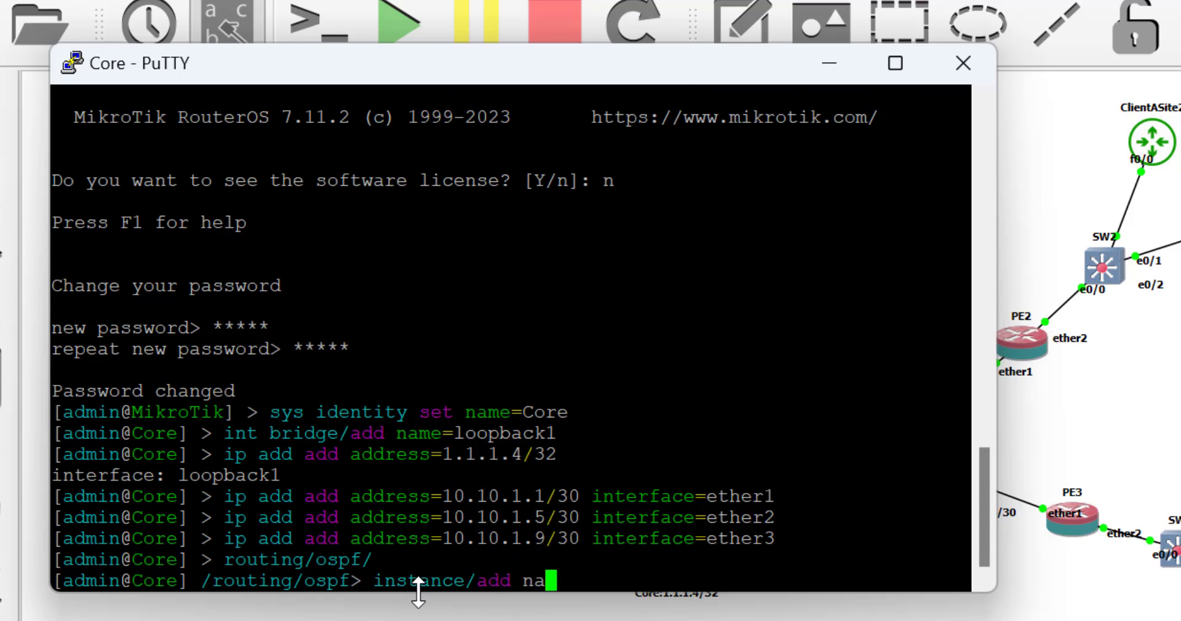
pyautogui.write('me=insta')
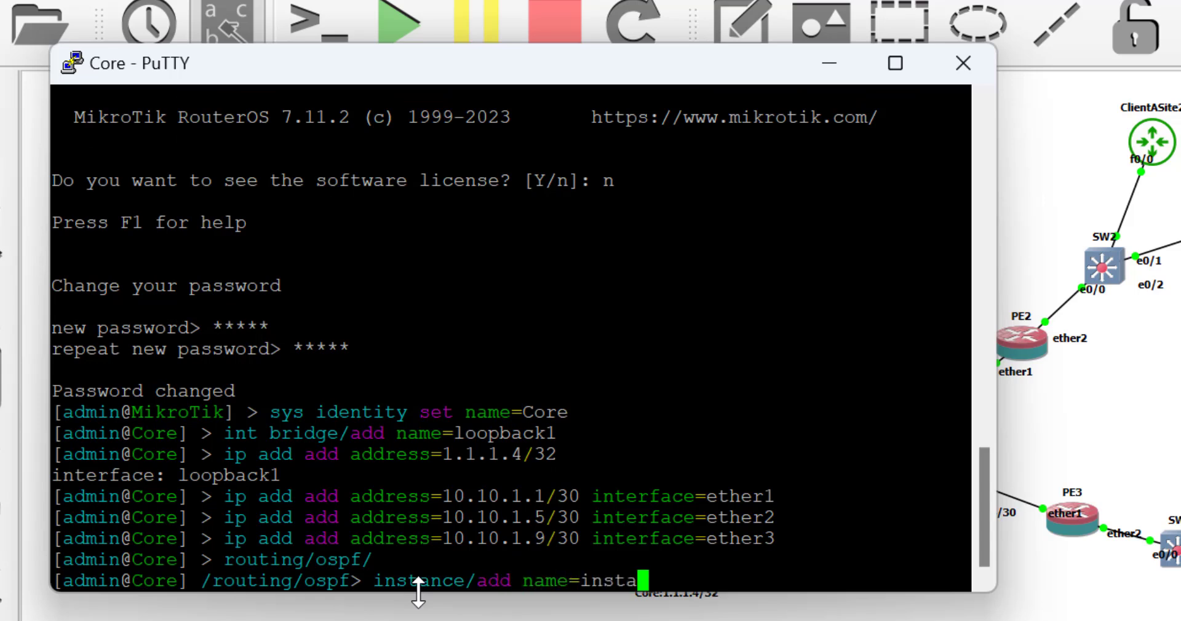
pyautogui.write('nce1')
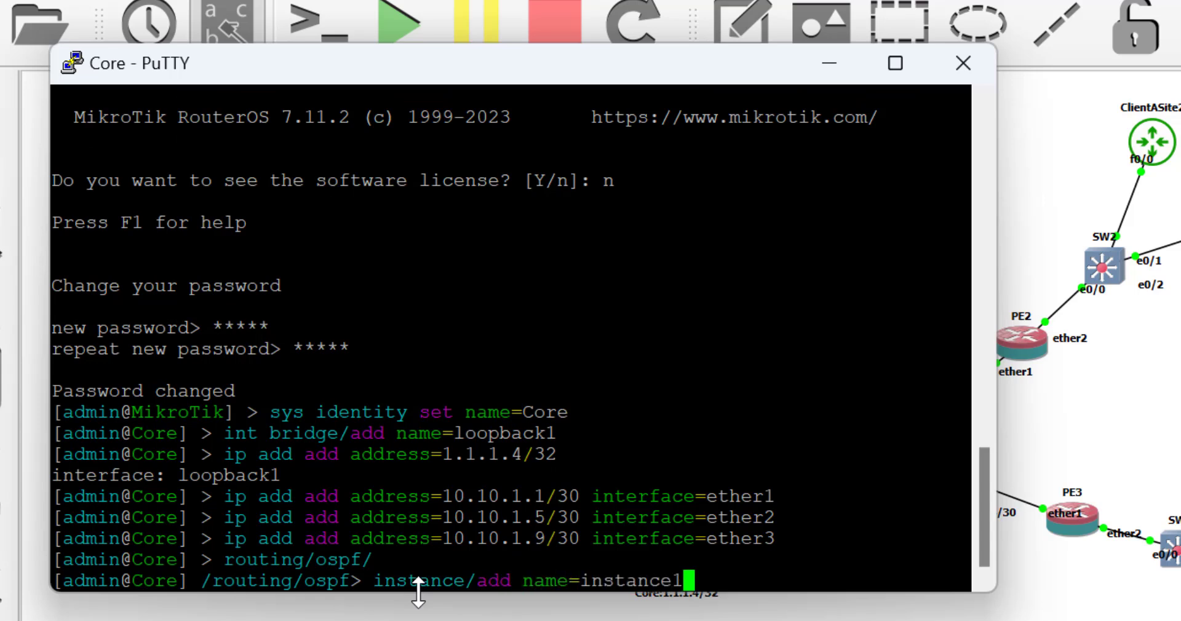
pyautogui.press('Return')
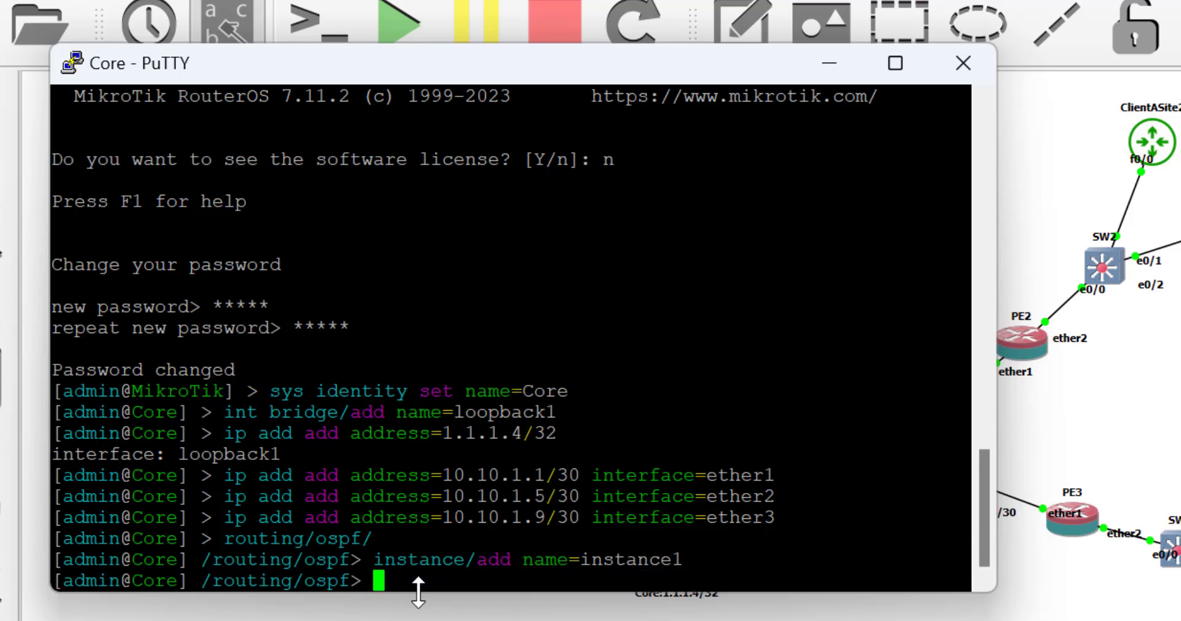
# Add area0 with area-id 0.0.0.0 to instance1 on Core.
pyautogui.write('area/add ')
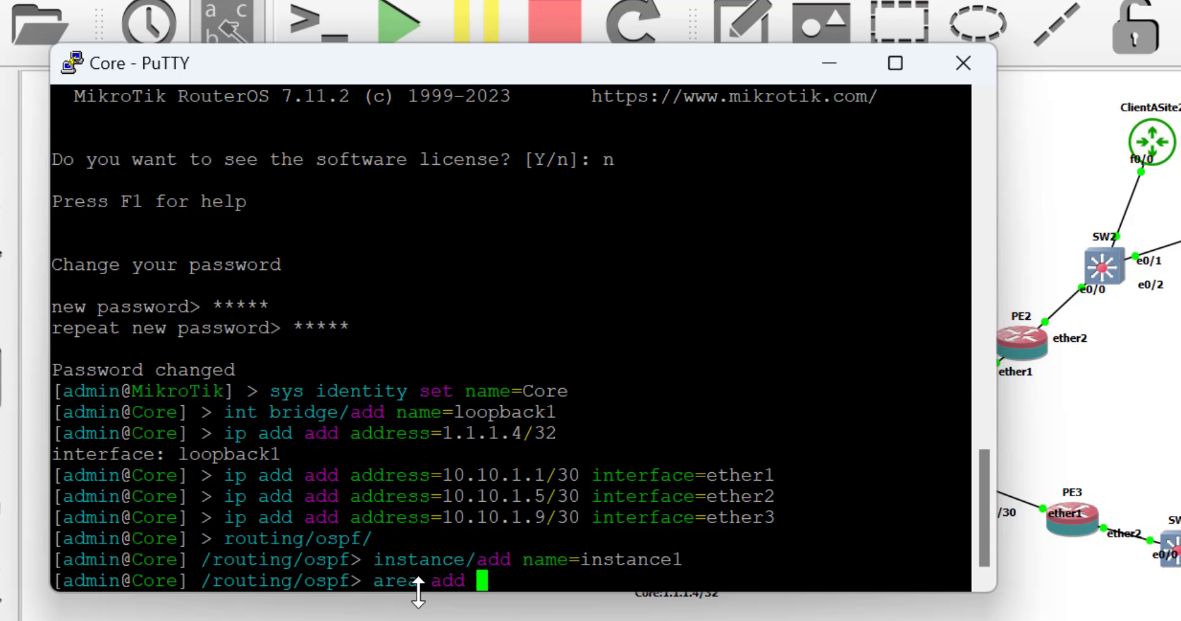
pyautogui.write('name=a')
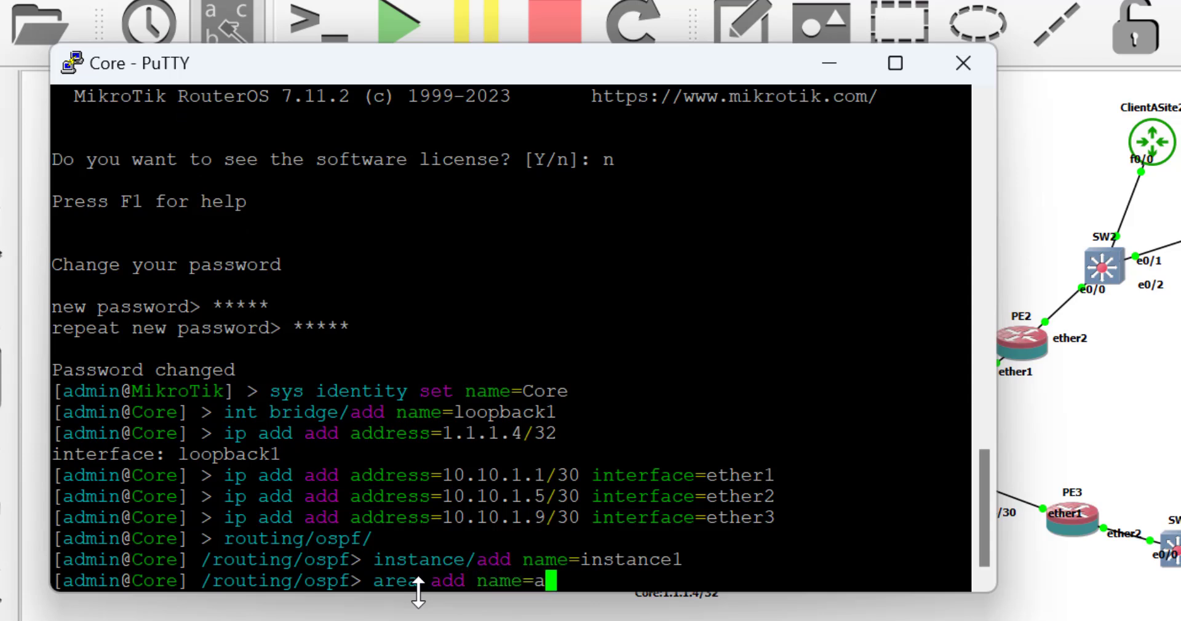
pyautogui.write('rea0 area-id=')
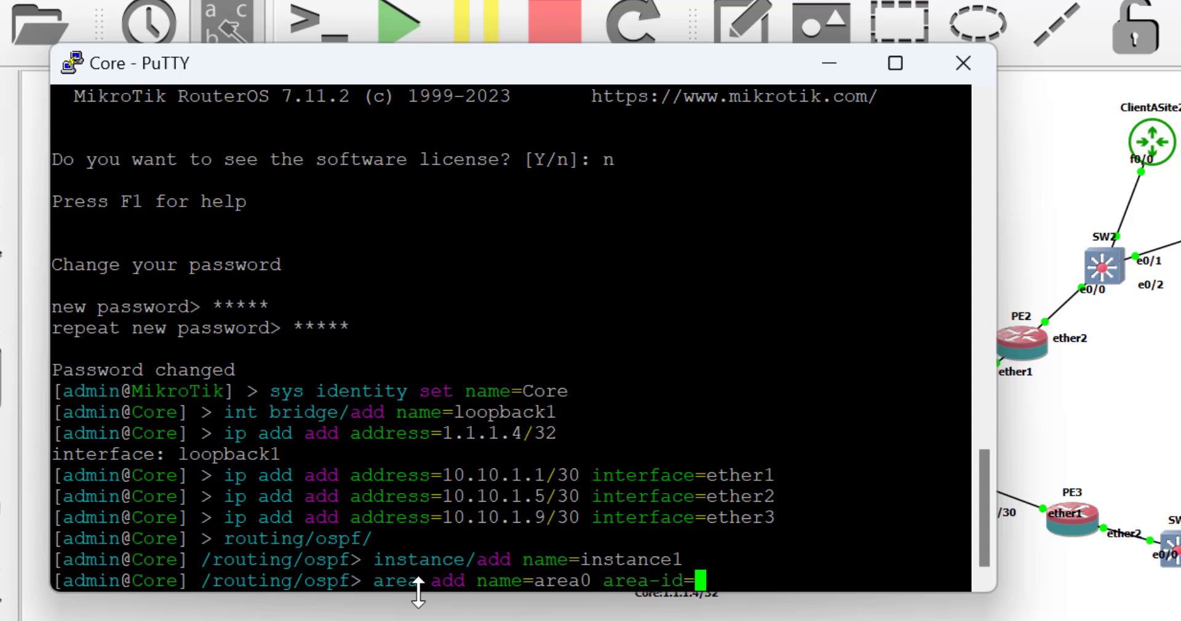
pyautogui.write('0.0.0.')
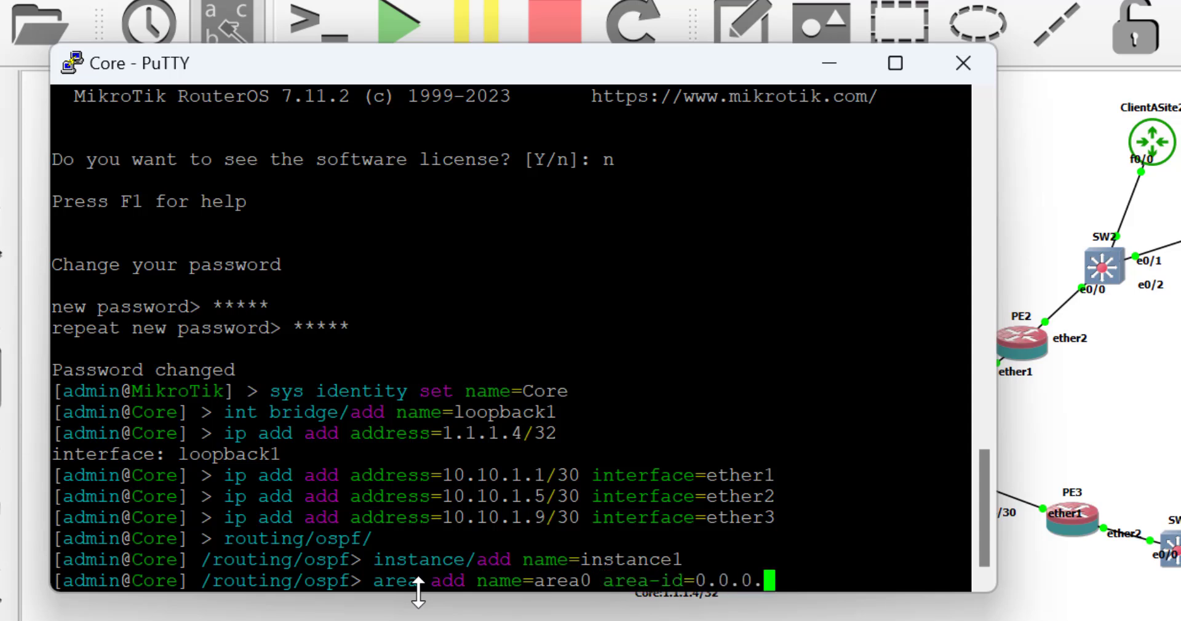
pyautogui.write('0 in')
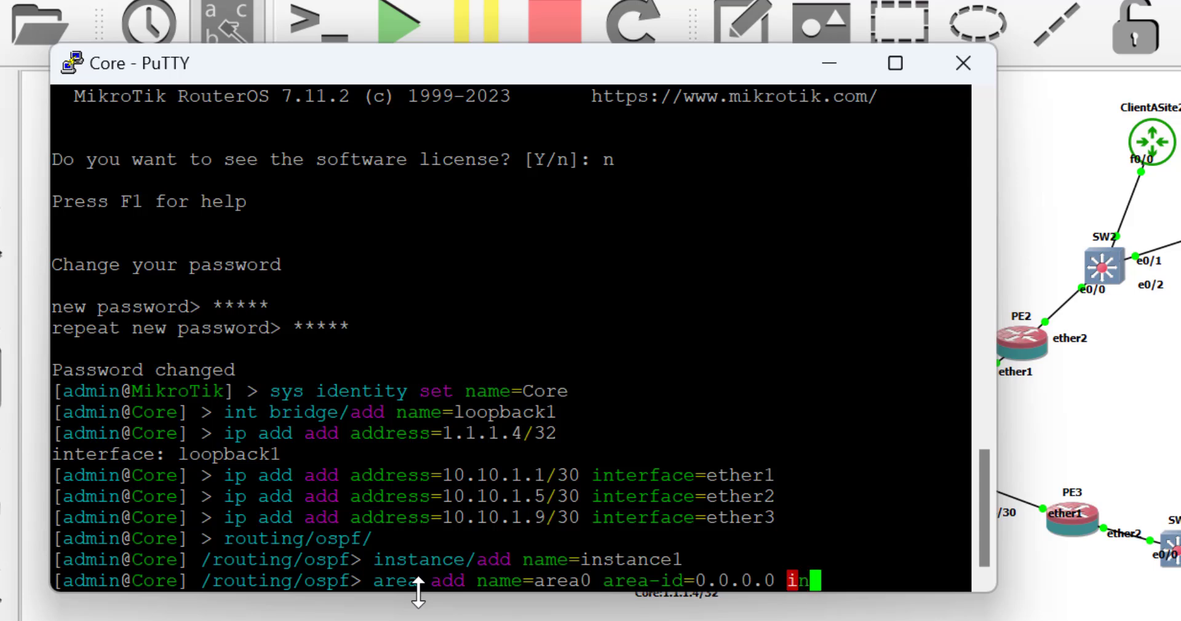
pyautogui.write('stance=instance1')
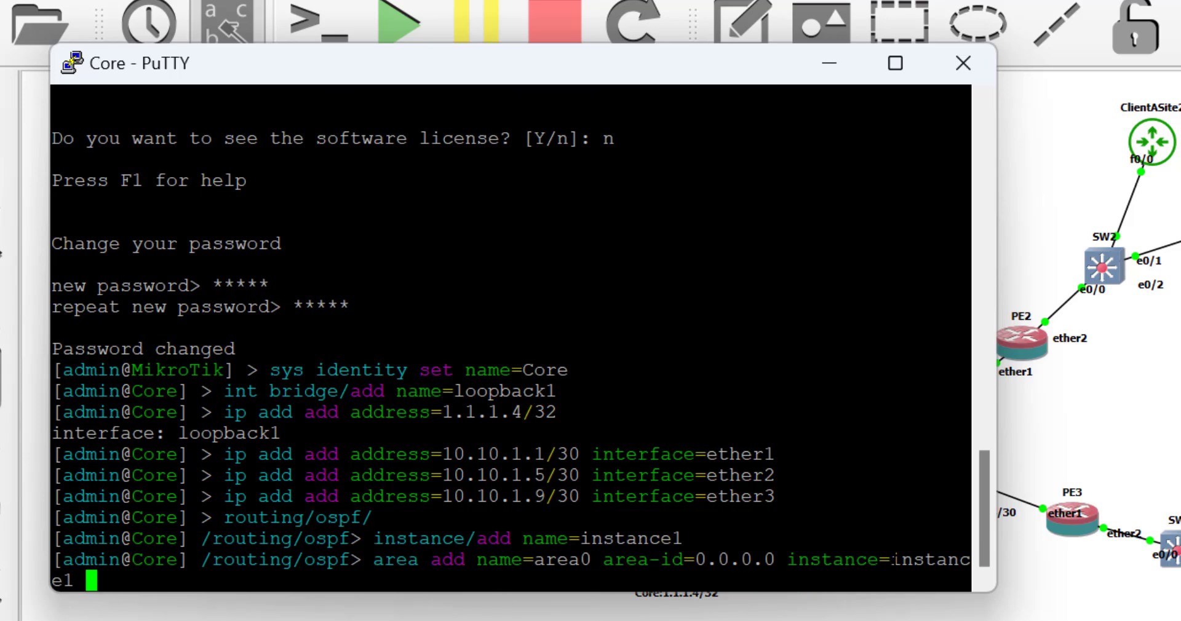
pyautogui.moveTo(892, 560); pyautogui.dragTo(910, 575)
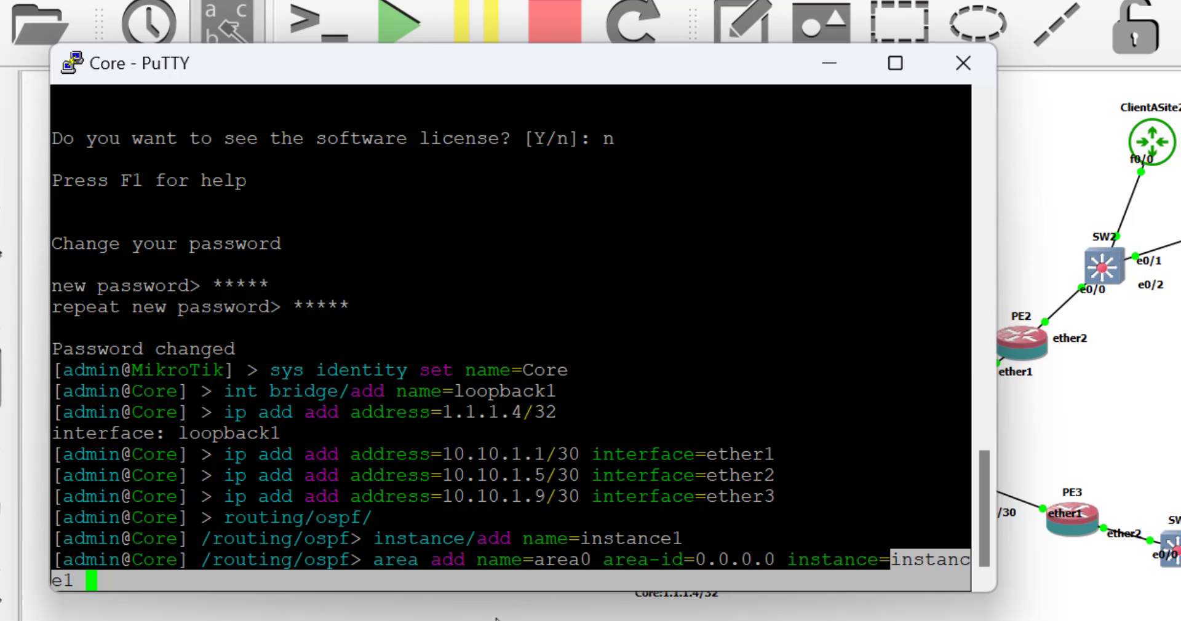
pyautogui.click(234, 580)
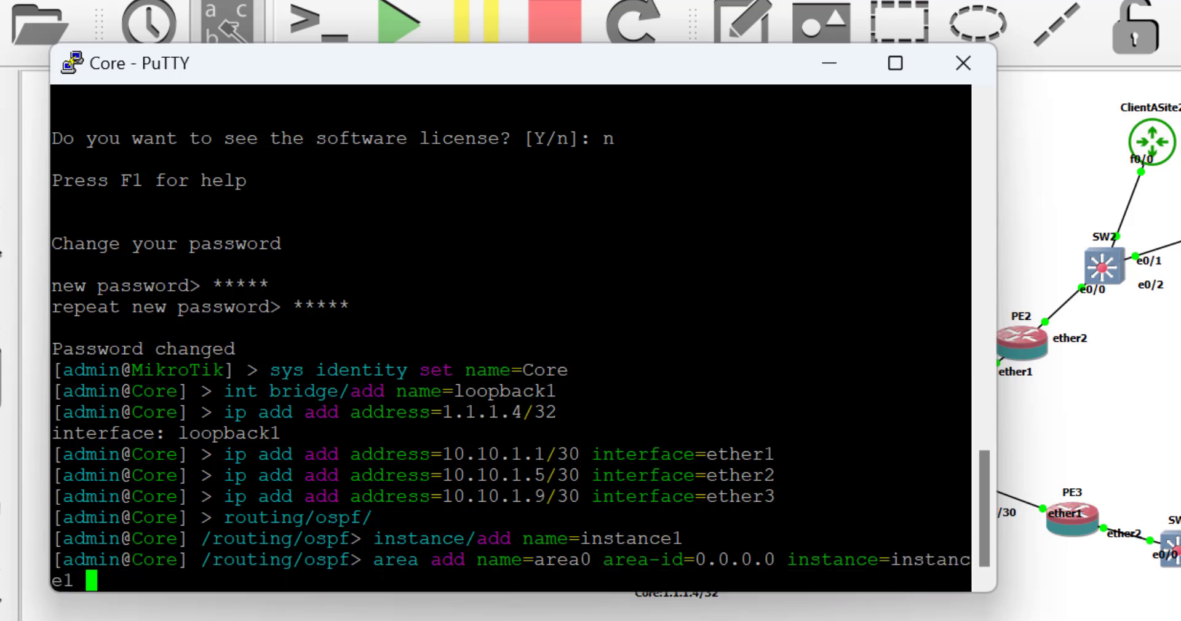
pyautogui.press('Return')
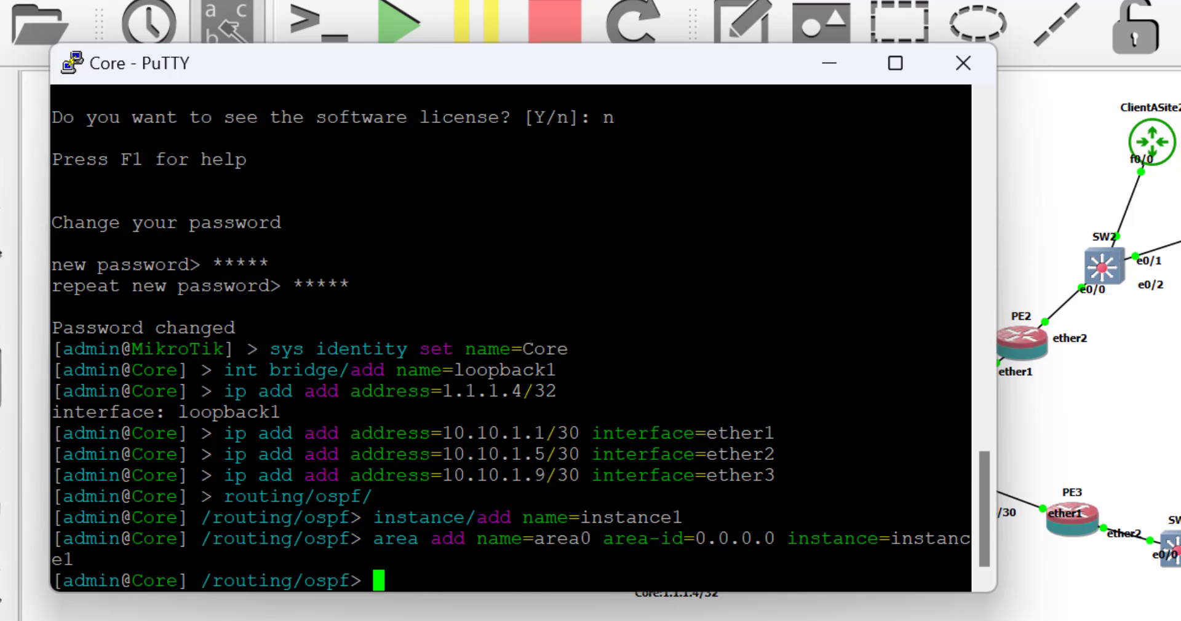
# Add an OSPF interface template placing loopback1 into area0 on Core.
pyautogui.write('intf')
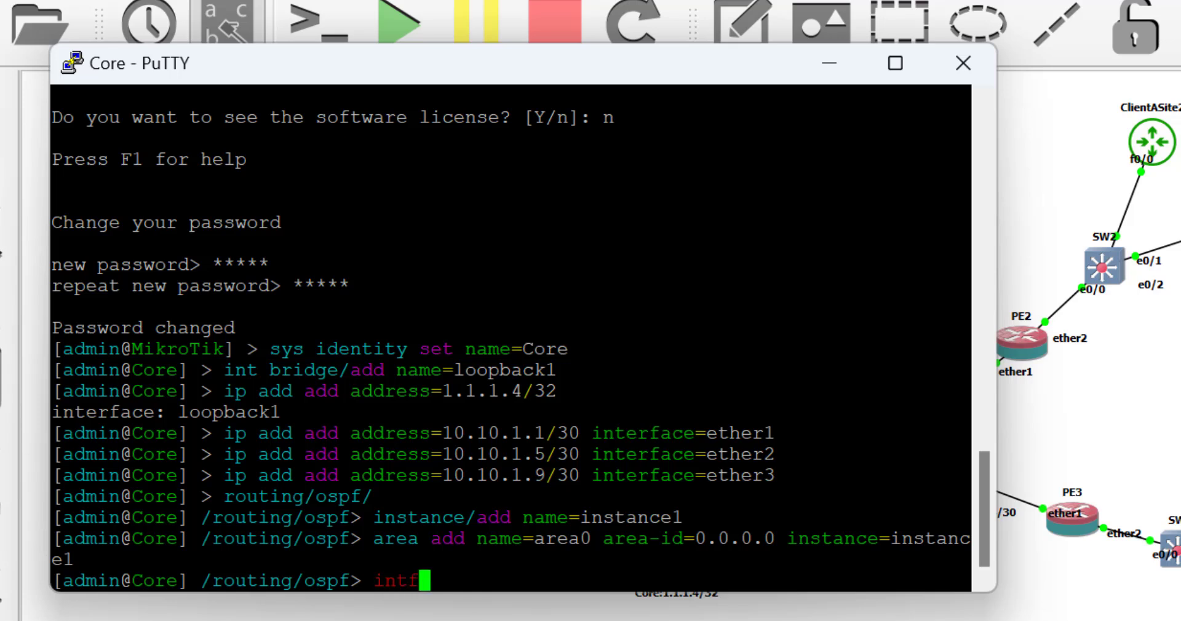
pyautogui.press('BackSpace')
pyautogui.write('erfa')
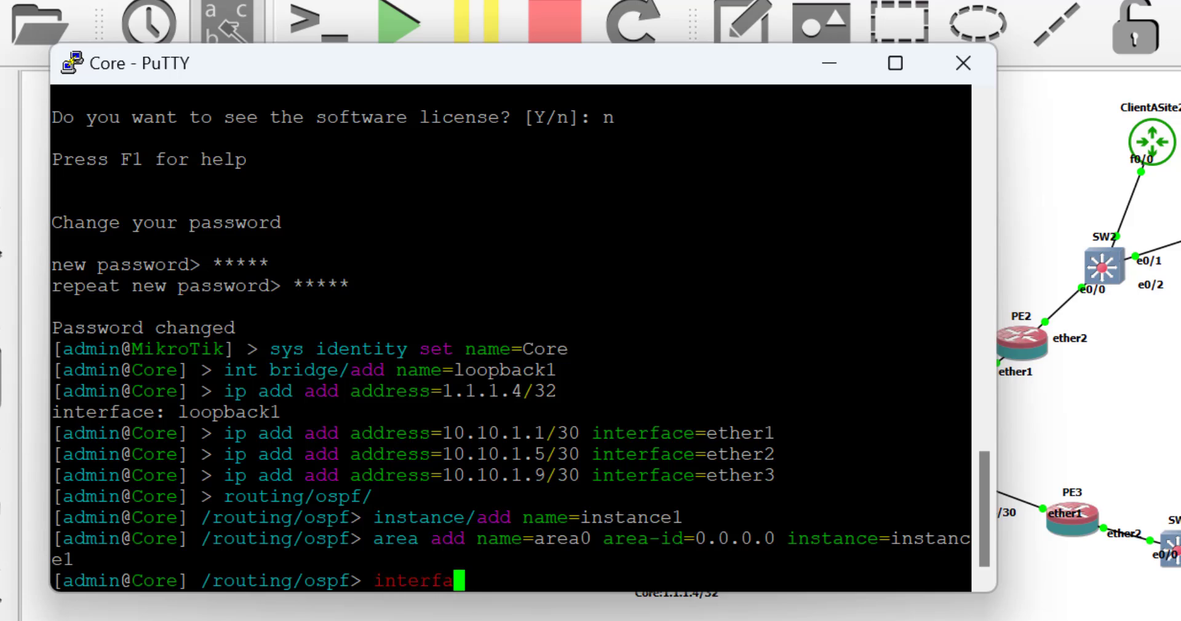
pyautogui.write('ce-template/')
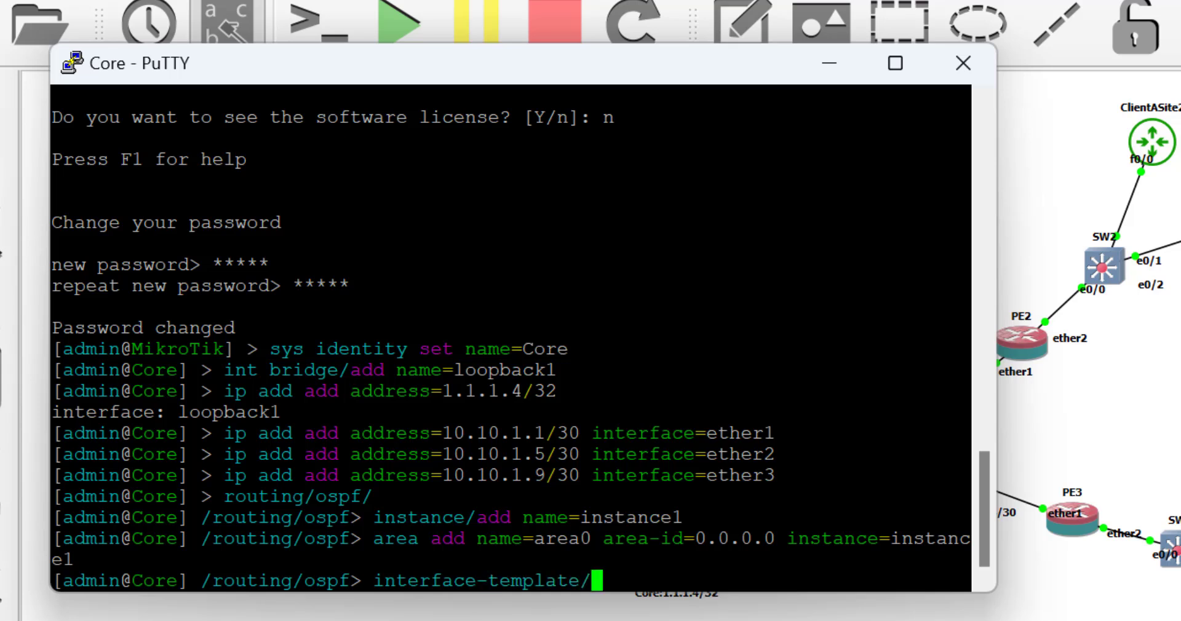
pyautogui.write('add ')
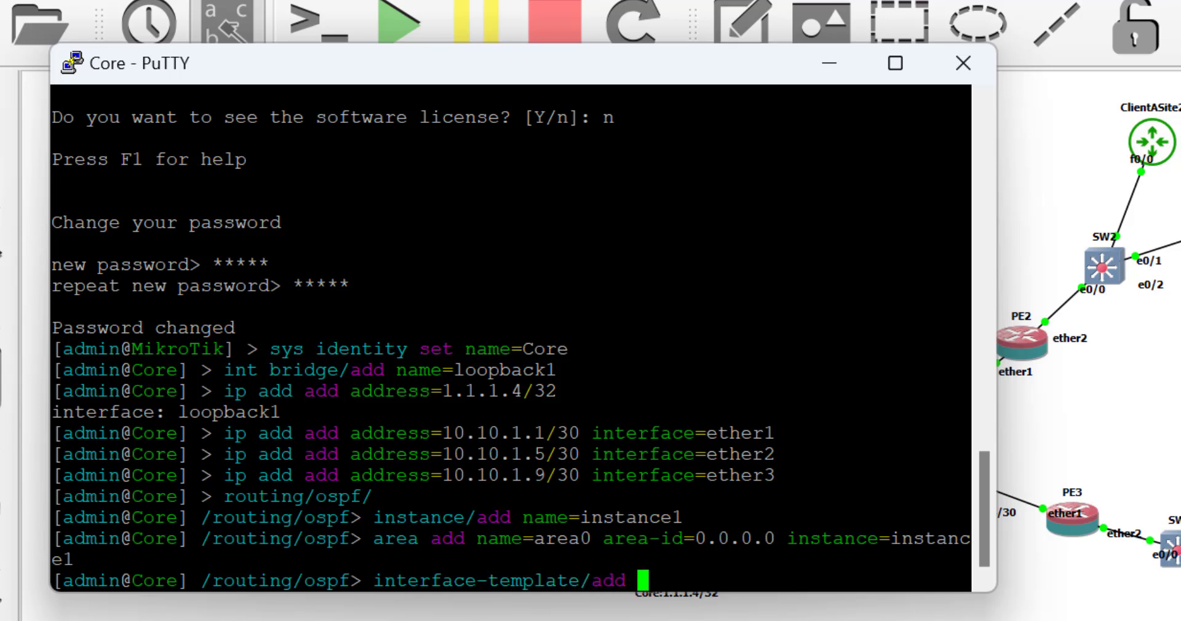
pyautogui.write('interfaces=')
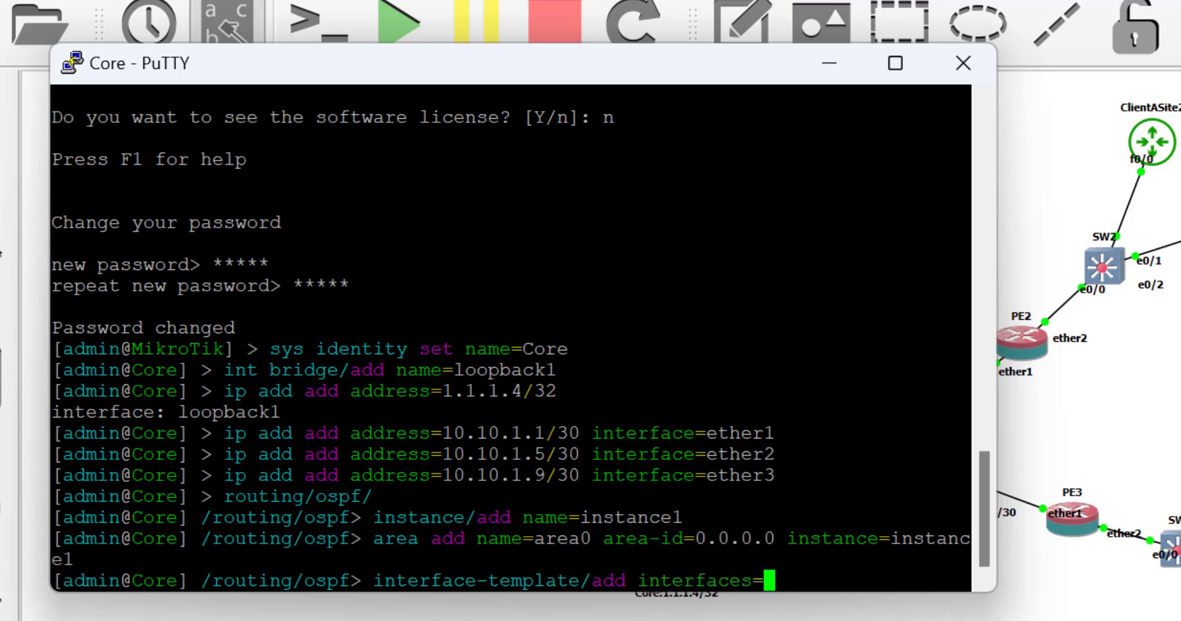
pyautogui.write('loopback1')
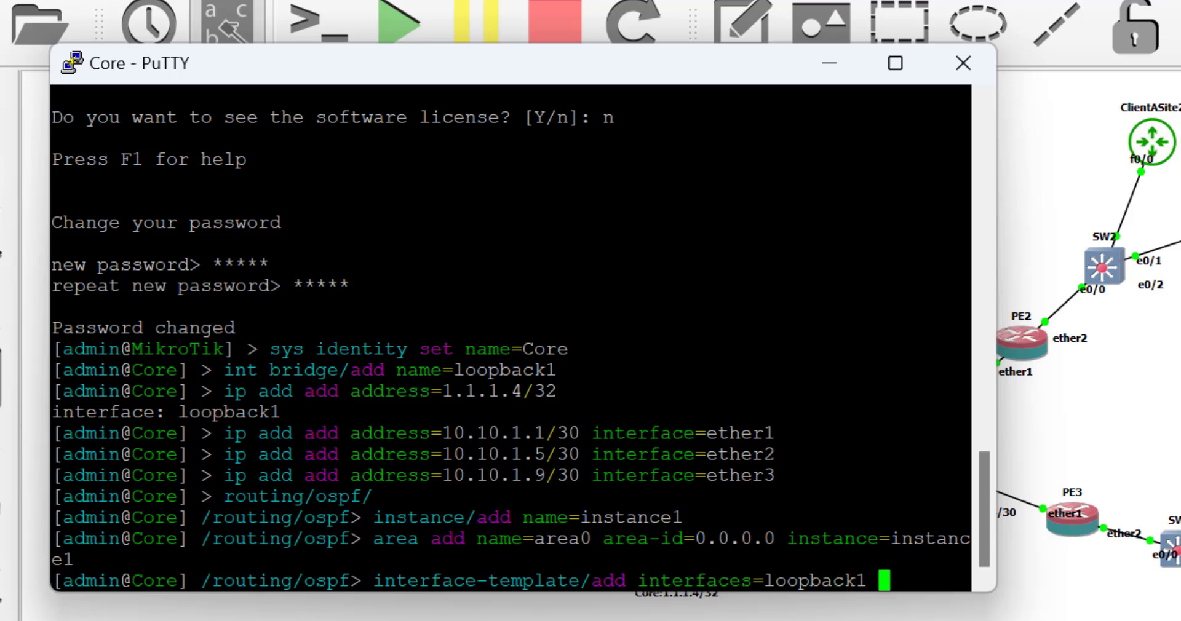
pyautogui.write(' area=')
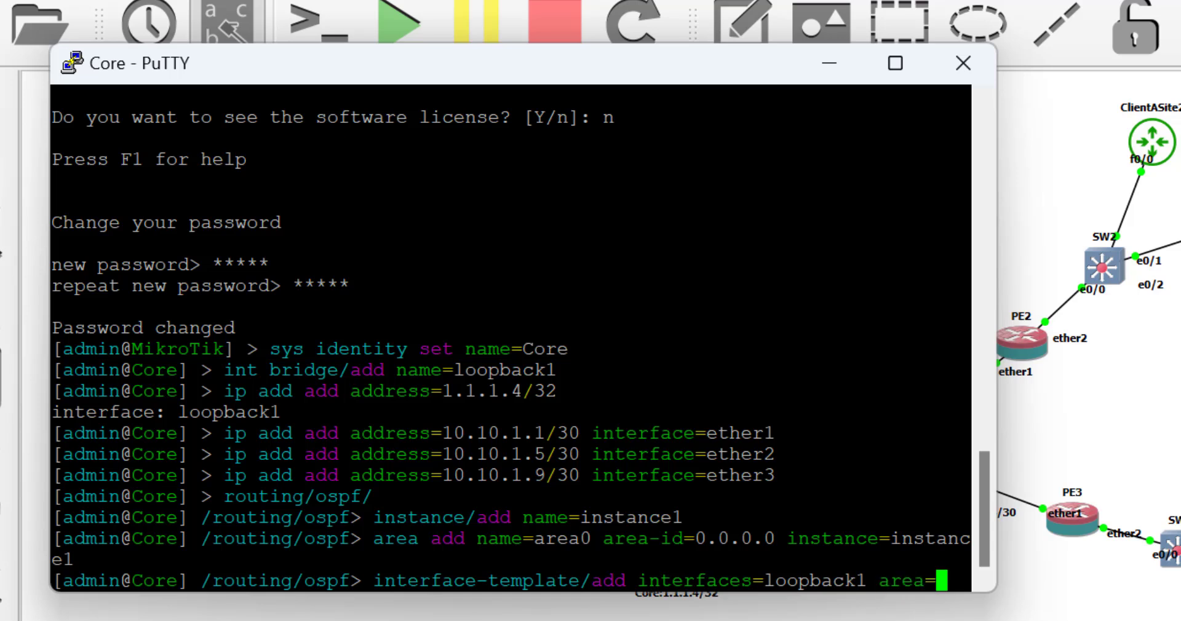
pyautogui.write('area0')
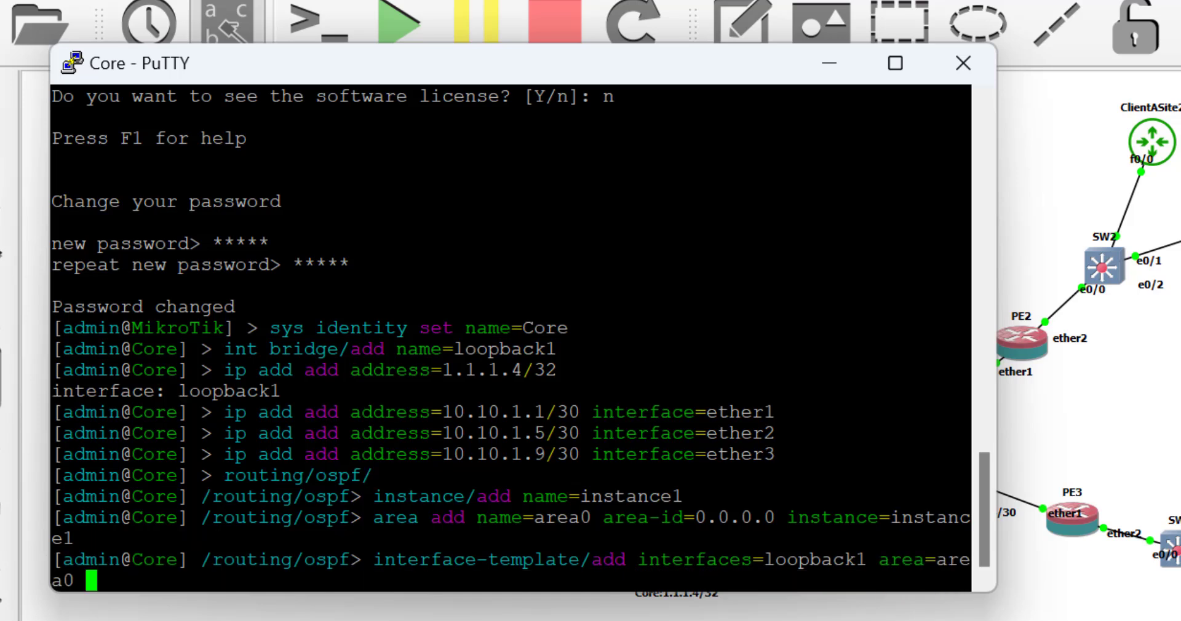
pyautogui.press('Return')
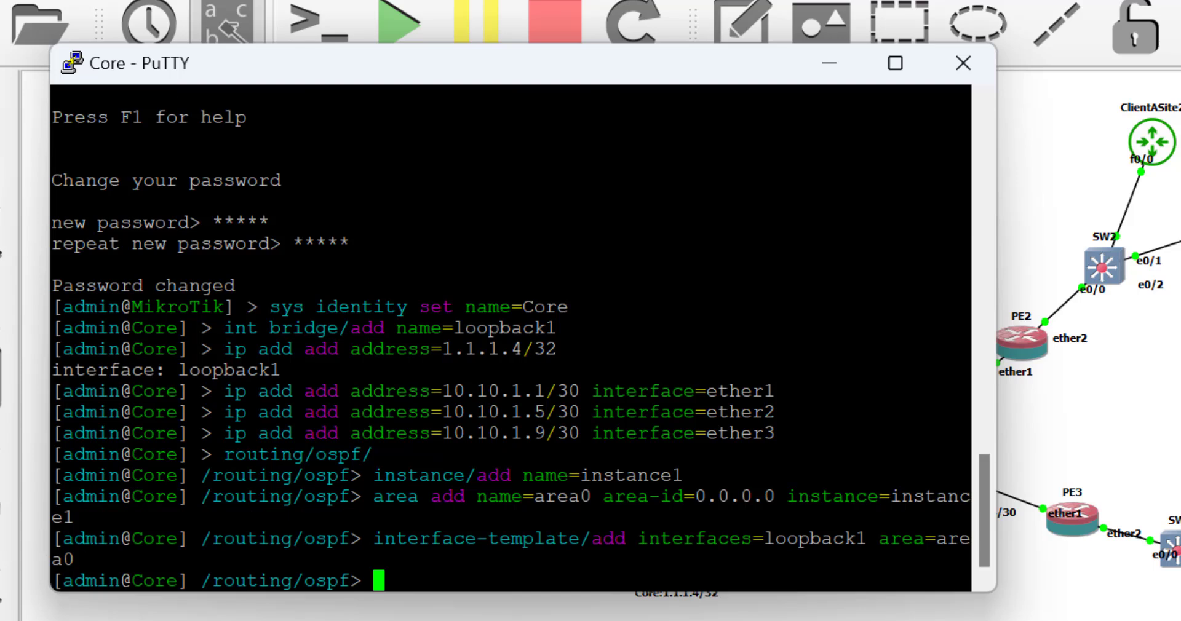
# Add interface templates placing ether1, ether2 and ether3 into area0 on Core.
pyautogui.press('Up')
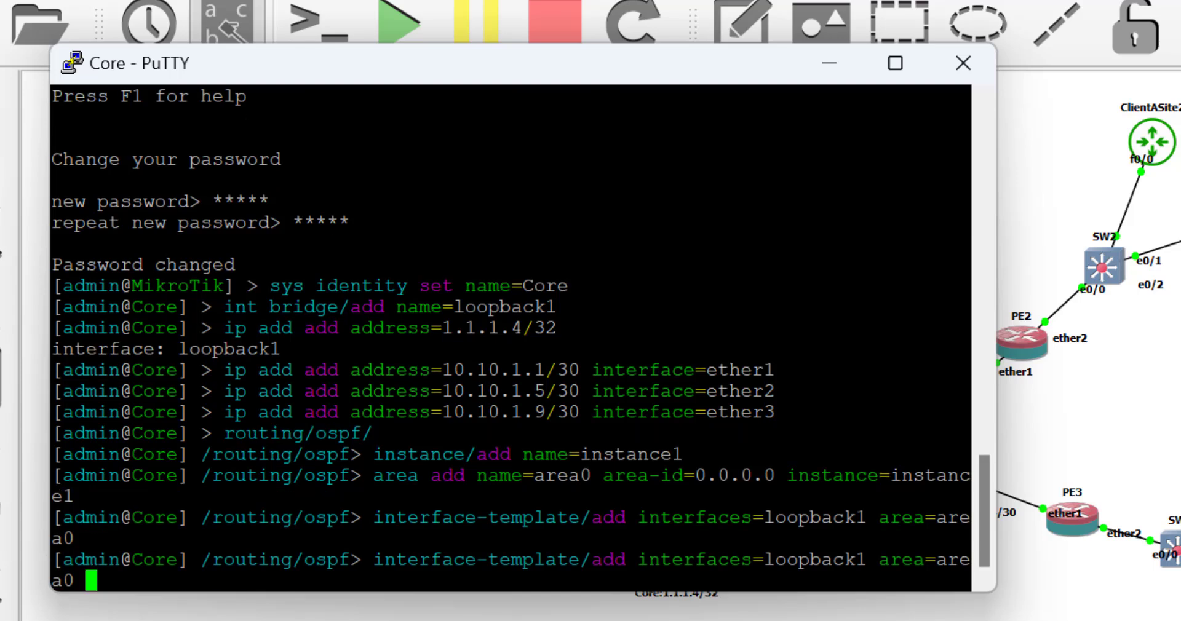
pyautogui.press('Left')
pyautogui.press('Left')
pyautogui.press('Left')
pyautogui.press('Left')
pyautogui.press('Left')
pyautogui.press('Left')
pyautogui.press('Left')
pyautogui.press('Left')
pyautogui.press('Left')
pyautogui.press('Left')
pyautogui.press('Left')
pyautogui.press('Left')
pyautogui.press('BackSpace')
pyautogui.press('BackSpace')
pyautogui.press('BackSpace')
pyautogui.press('BackSpace')
pyautogui.press('BackSpace')
pyautogui.press('BackSpace')
pyautogui.press('BackSpace')
pyautogui.press('BackSpace')
pyautogui.press('BackSpace')
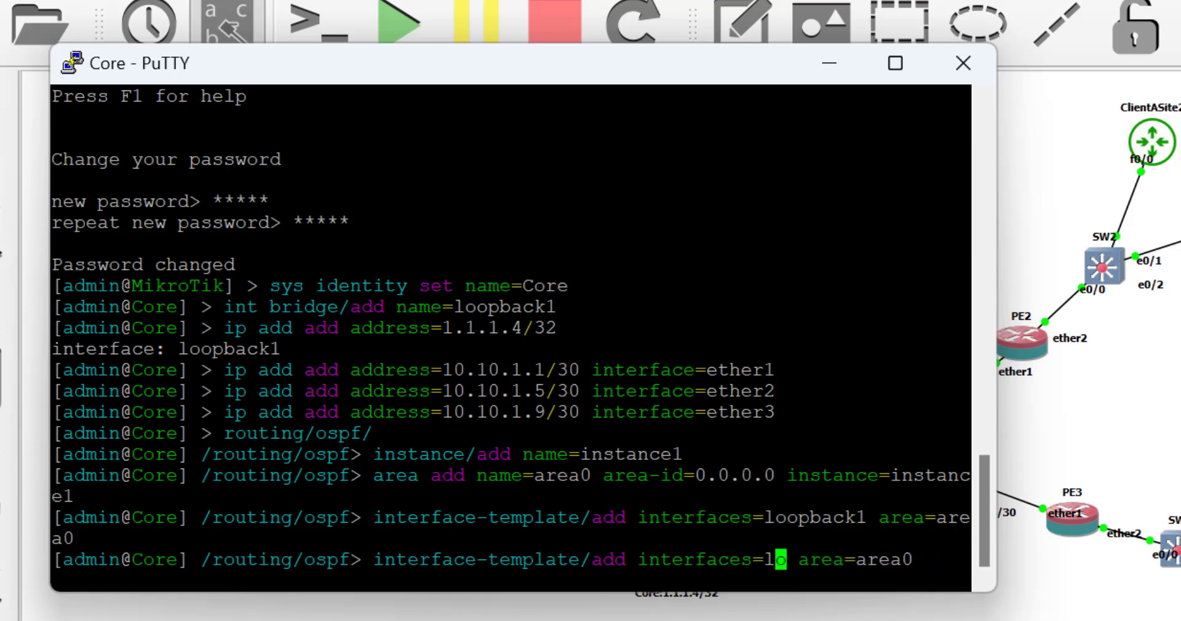
pyautogui.write('ether1')
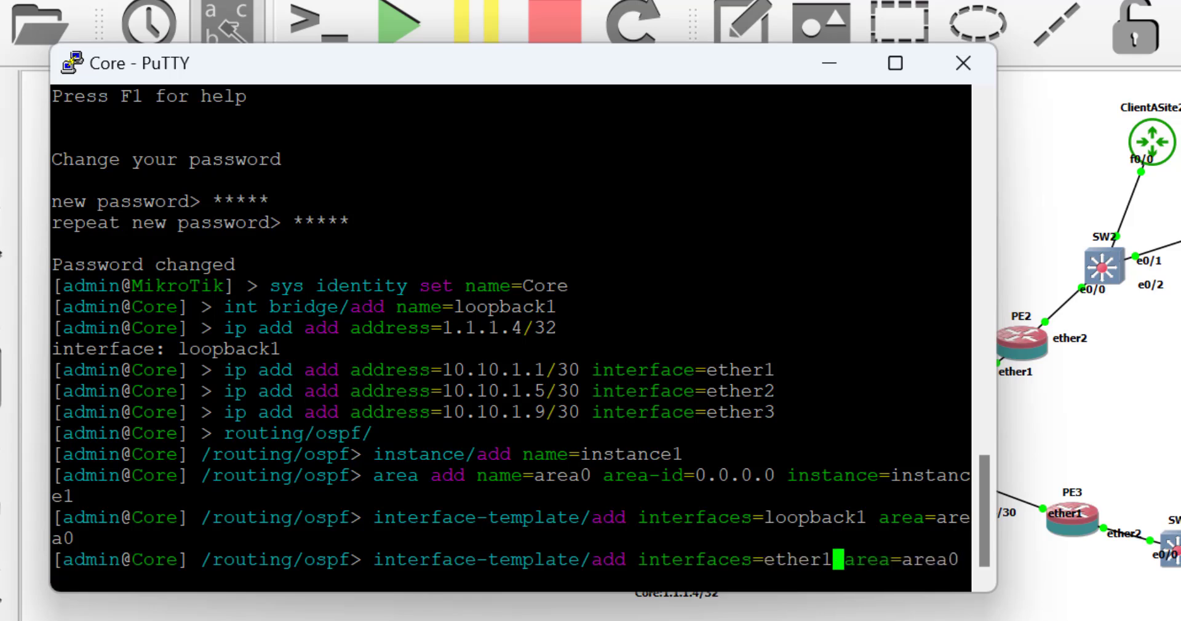
pyautogui.press('Return')
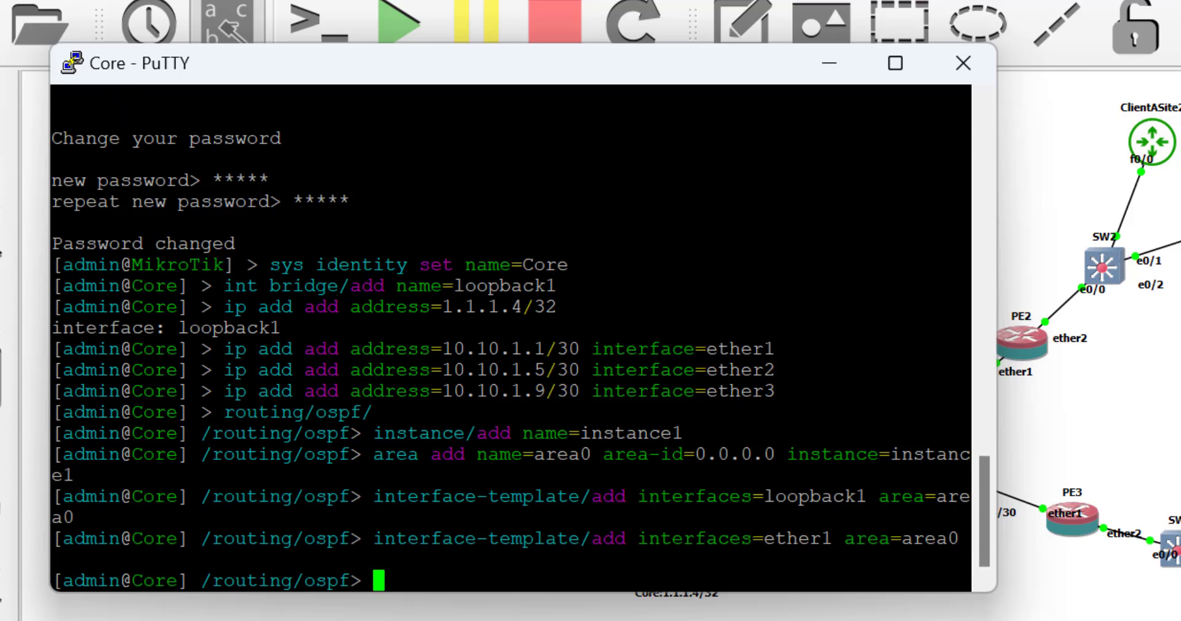
pyautogui.press('Up')
pyautogui.press('Left')
pyautogui.press('Left')
pyautogui.press('Left')
pyautogui.press('Left')
pyautogui.press('Left')
pyautogui.press('Left')
pyautogui.press('Left')
pyautogui.press('Left')
pyautogui.press('Left')
pyautogui.press('Left')
pyautogui.press('Left')
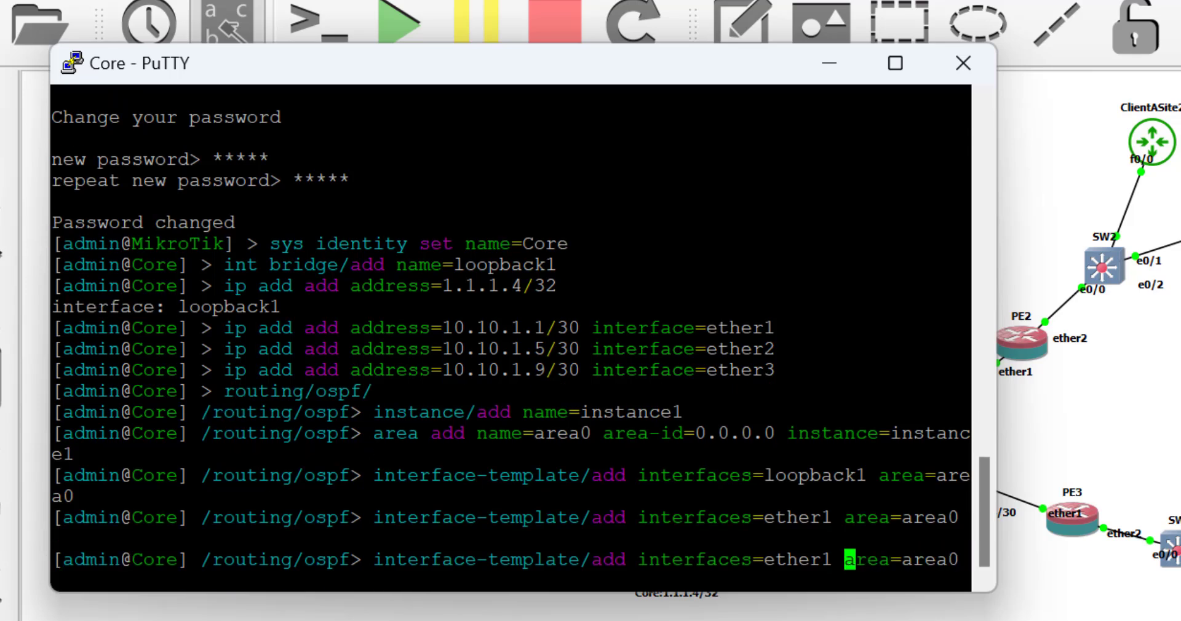
pyautogui.press('BackSpace')
pyautogui.write('2')
pyautogui.press('Return')
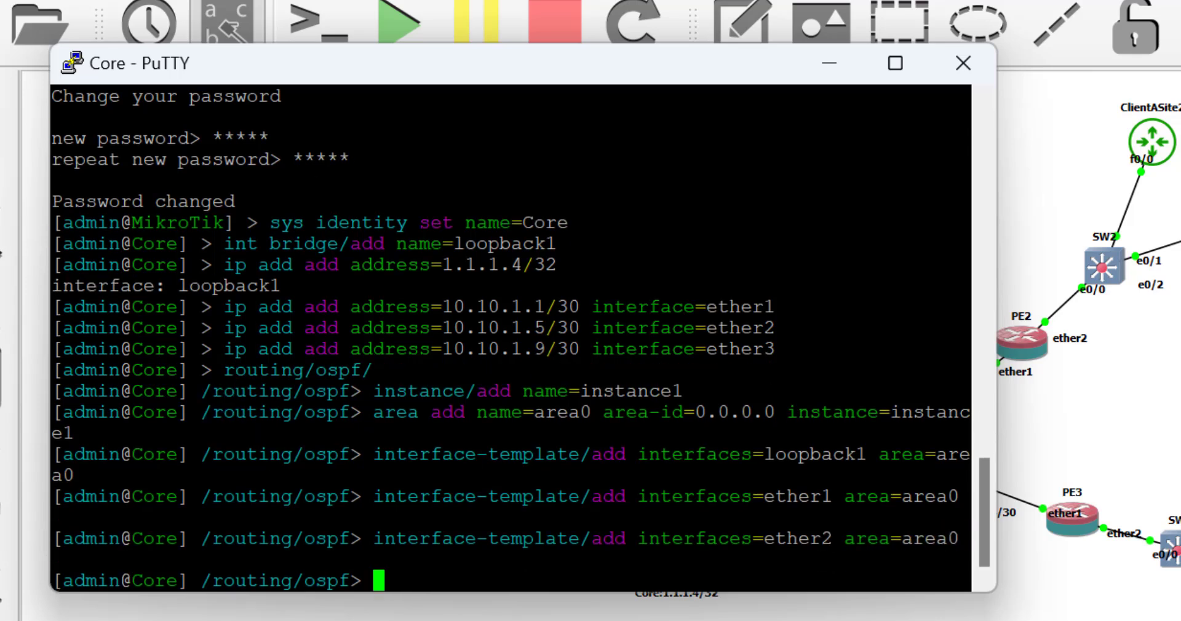
pyautogui.press('Up')
pyautogui.press('Left')
pyautogui.press('Left')
pyautogui.press('Left')
pyautogui.press('Left')
pyautogui.press('Left')
pyautogui.press('Left')
pyautogui.press('Left')
pyautogui.press('Left')
pyautogui.press('Left')
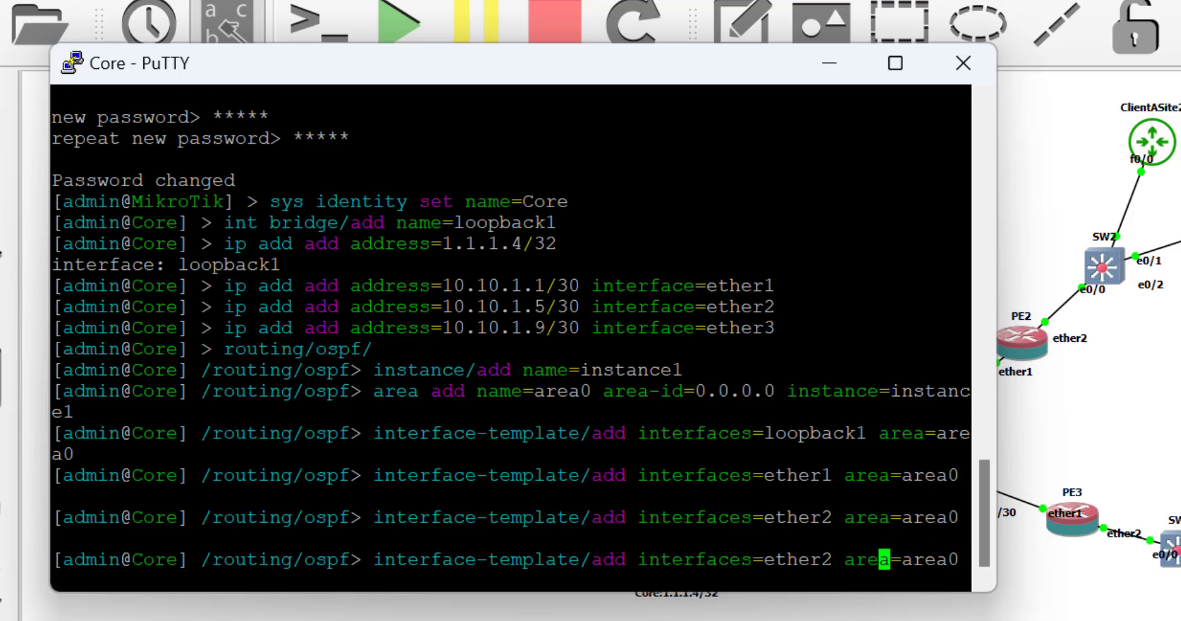
pyautogui.press('Left')
pyautogui.press('Left')
pyautogui.press('BackSpace')
pyautogui.write('3')
pyautogui.press('Return')
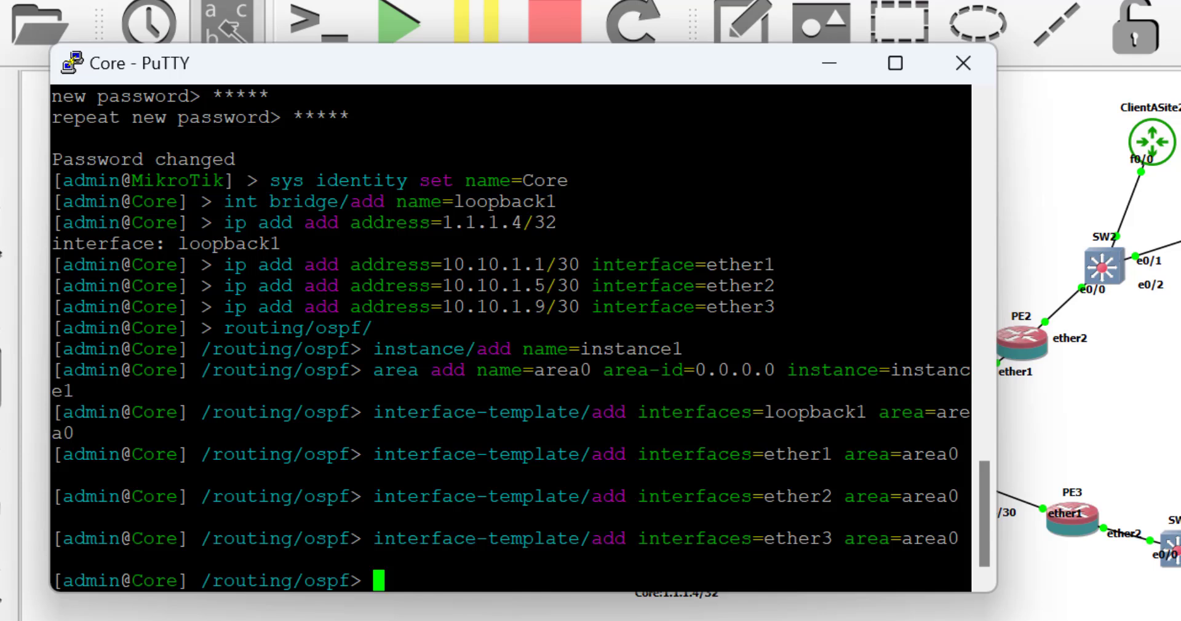
# List Core's OSPF neighbors, confirm Full adjacency with 1.1.1.1, then minimize the terminal.
pyautogui.write('nei')
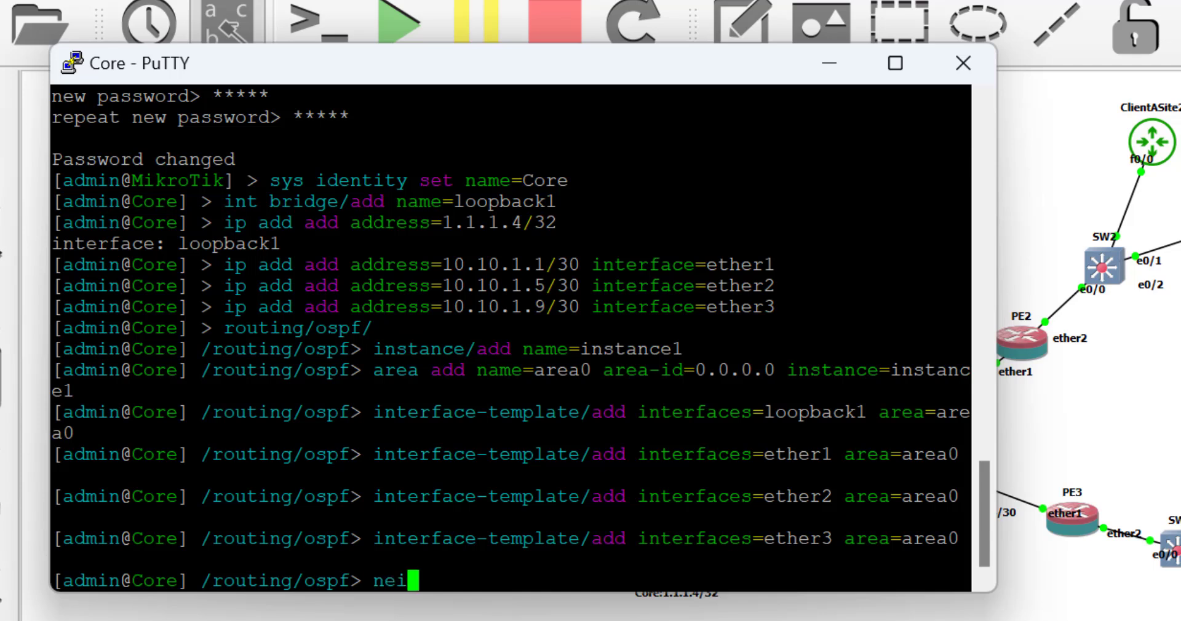
pyautogui.write(' pr')
pyautogui.press('Return')
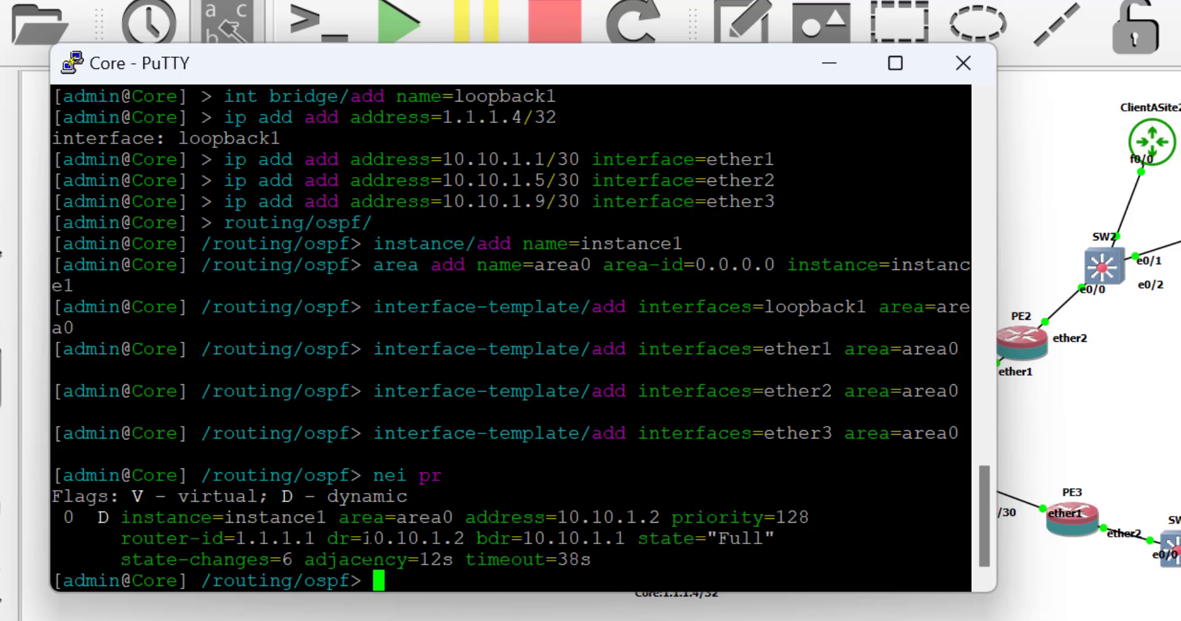
pyautogui.moveTo(352, 539); pyautogui.dragTo(460, 539)
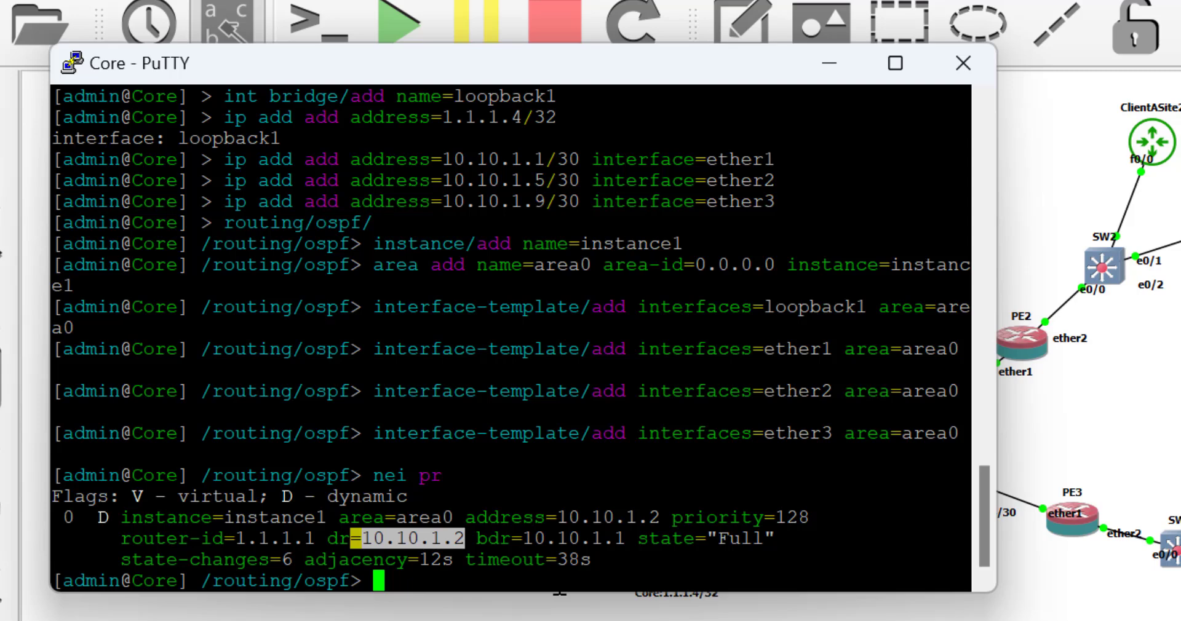
pyautogui.moveTo(225, 539); pyautogui.dragTo(327, 539)
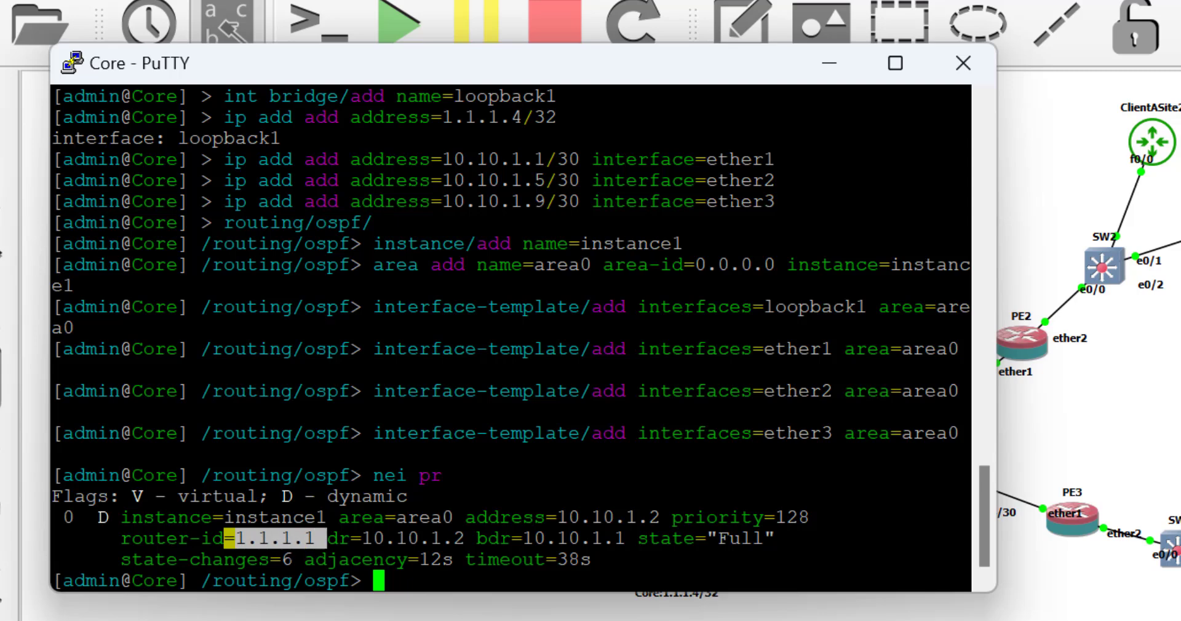
pyautogui.click(836, 61)
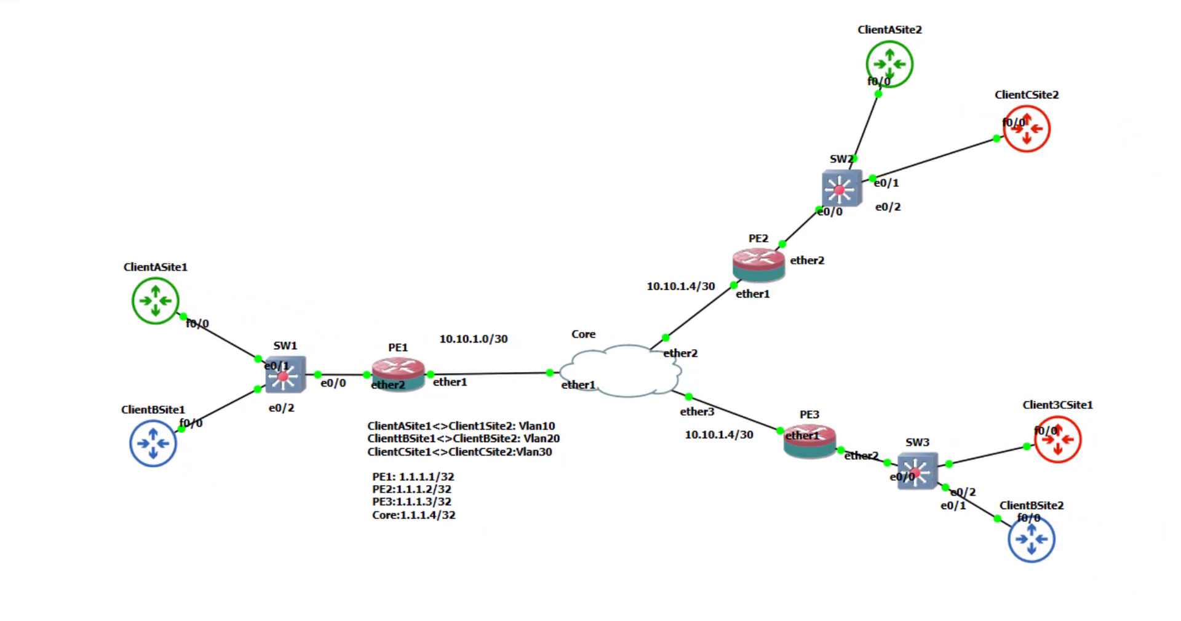
# On PE2's console, create OSPF instance instance1 under routing/ospf.
pyautogui.moveTo(758, 618)
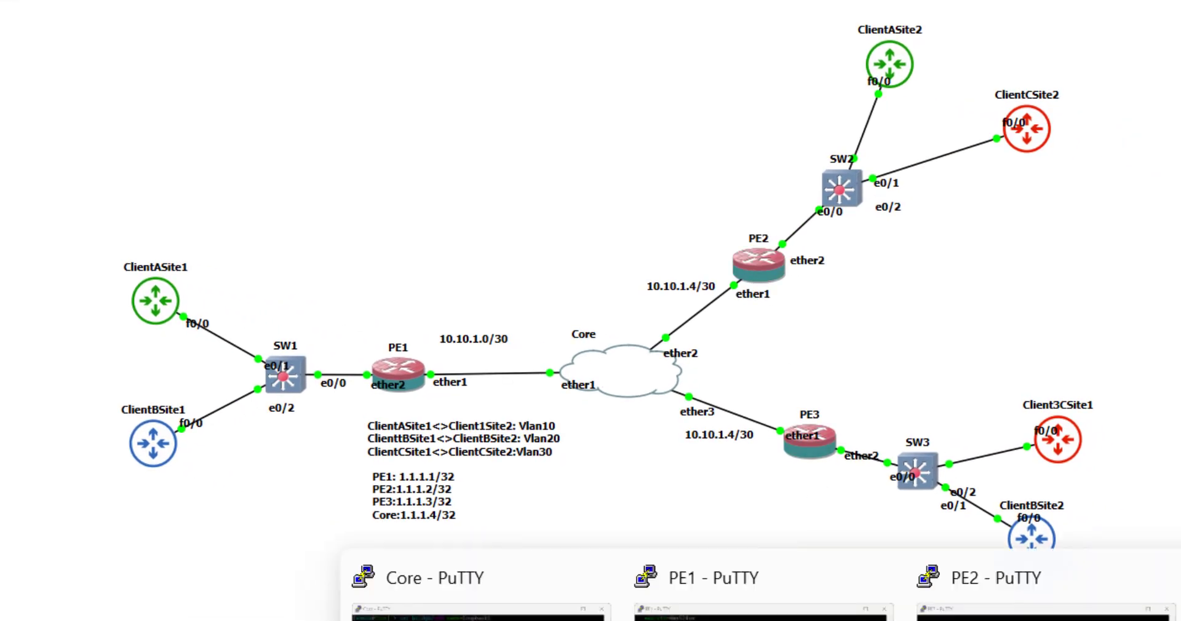
pyautogui.click(1046, 600)
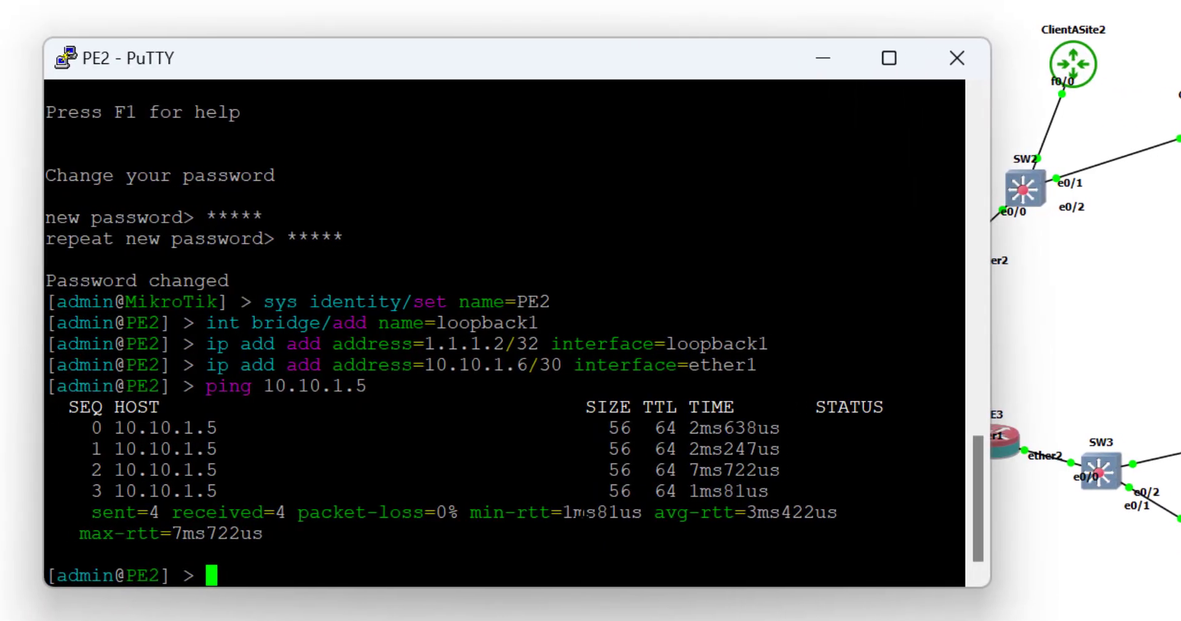
pyautogui.write('routin')
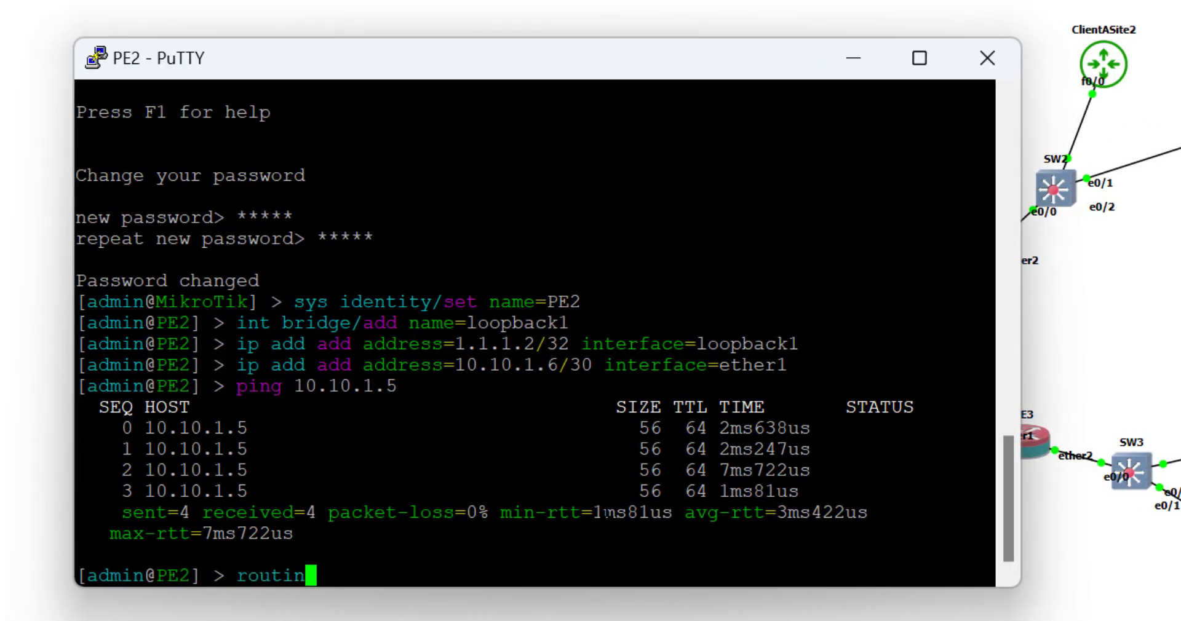
pyautogui.write('g/ospf')
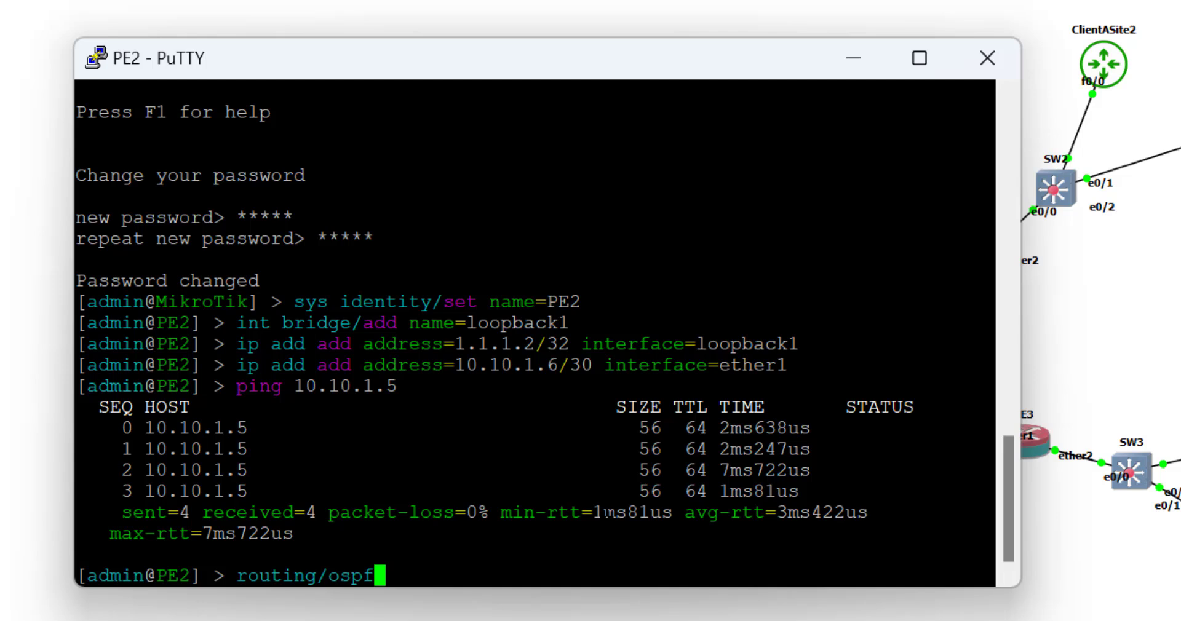
pyautogui.press('Return')
pyautogui.write('inst')
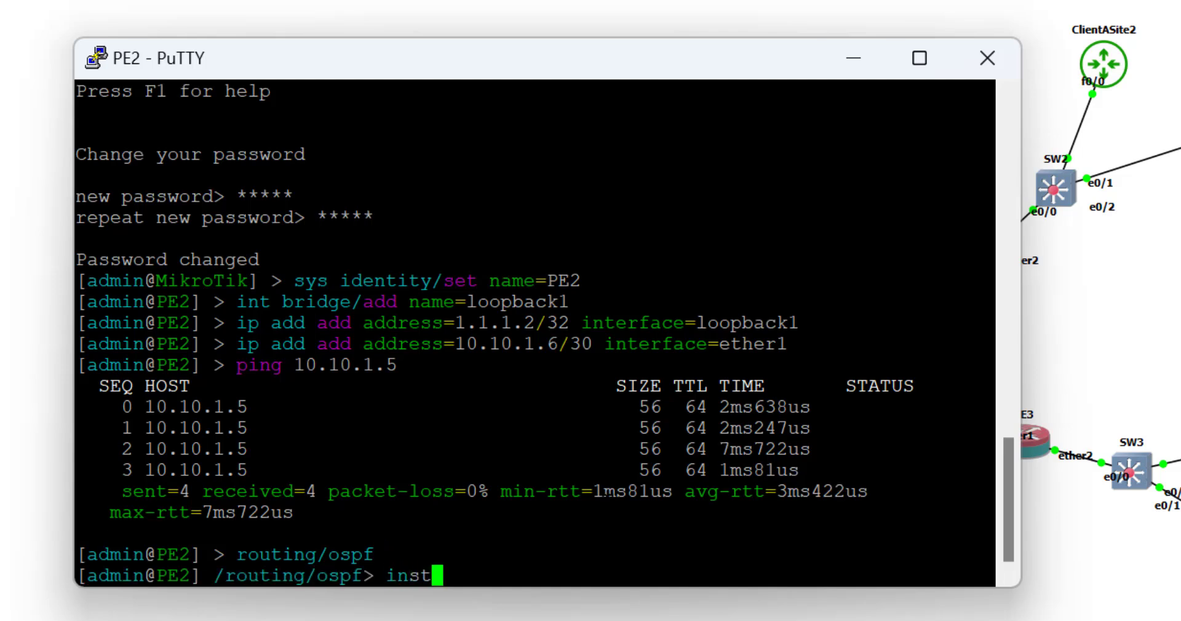
pyautogui.press('Tab')
pyautogui.write('add name')
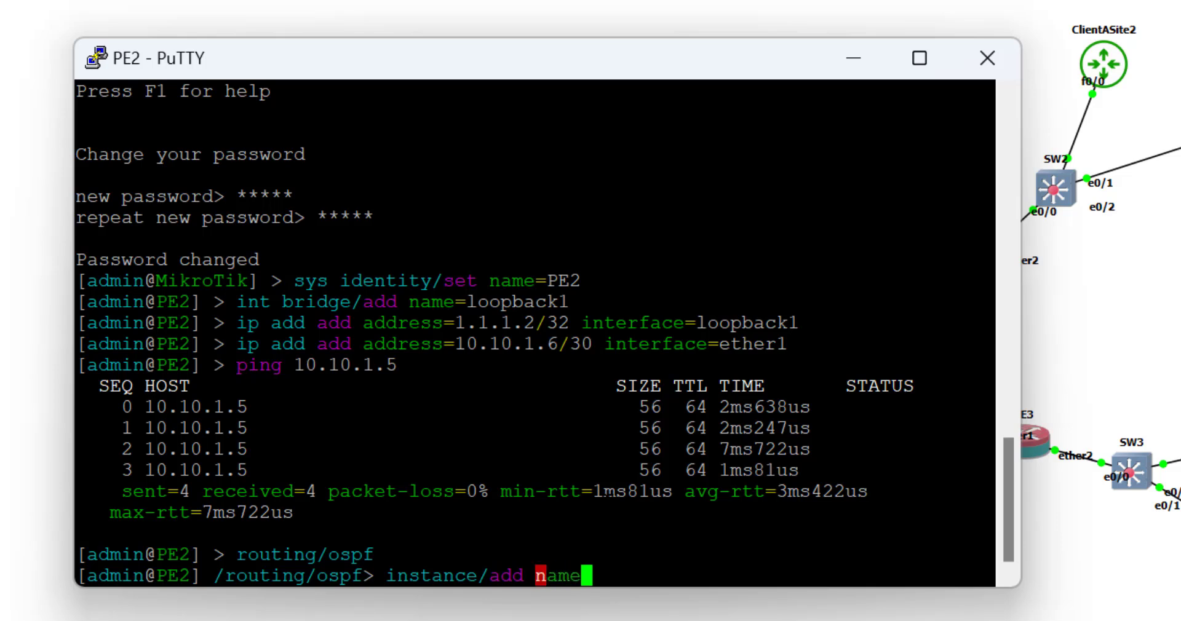
pyautogui.write('=insta')
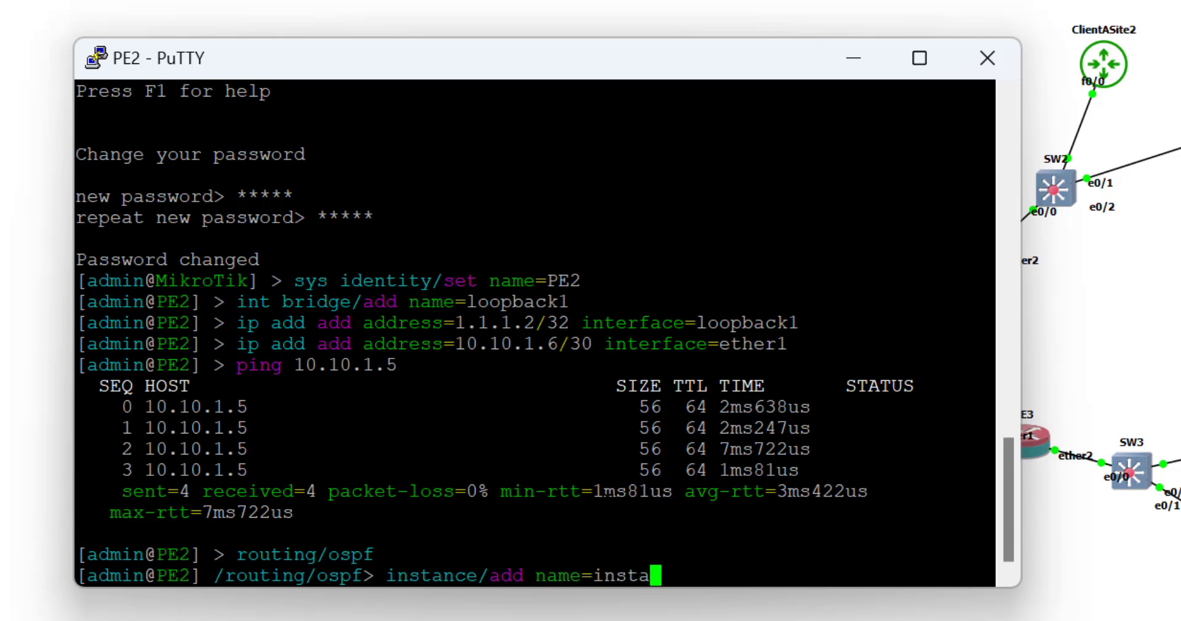
pyautogui.write('nce')
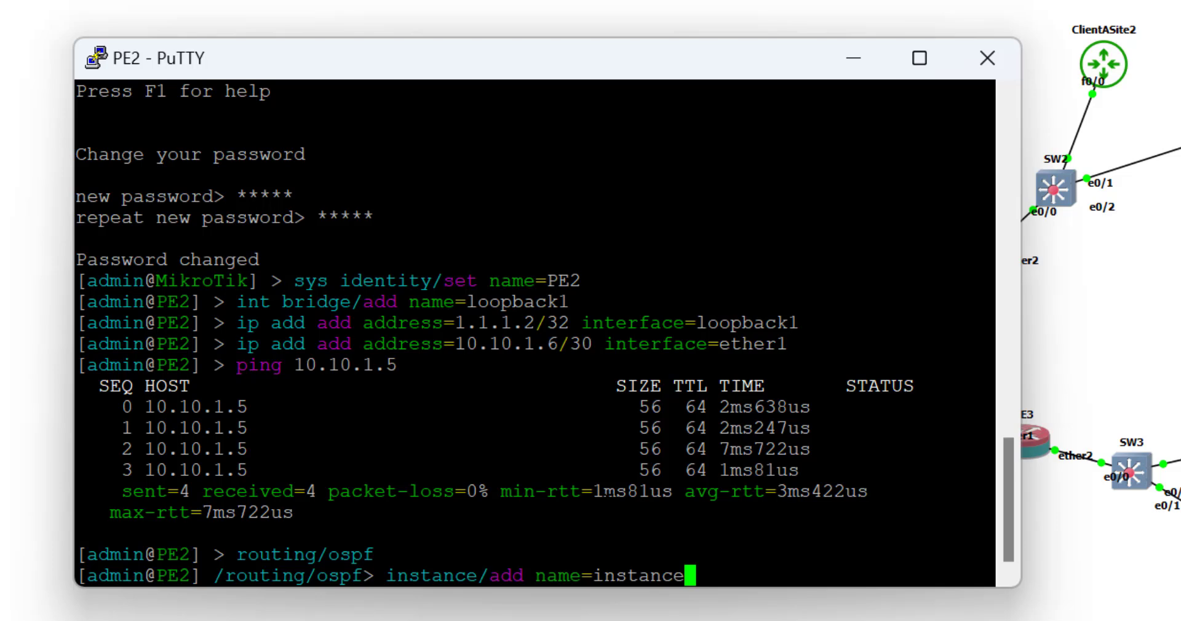
pyautogui.write('1')
pyautogui.press('Return')
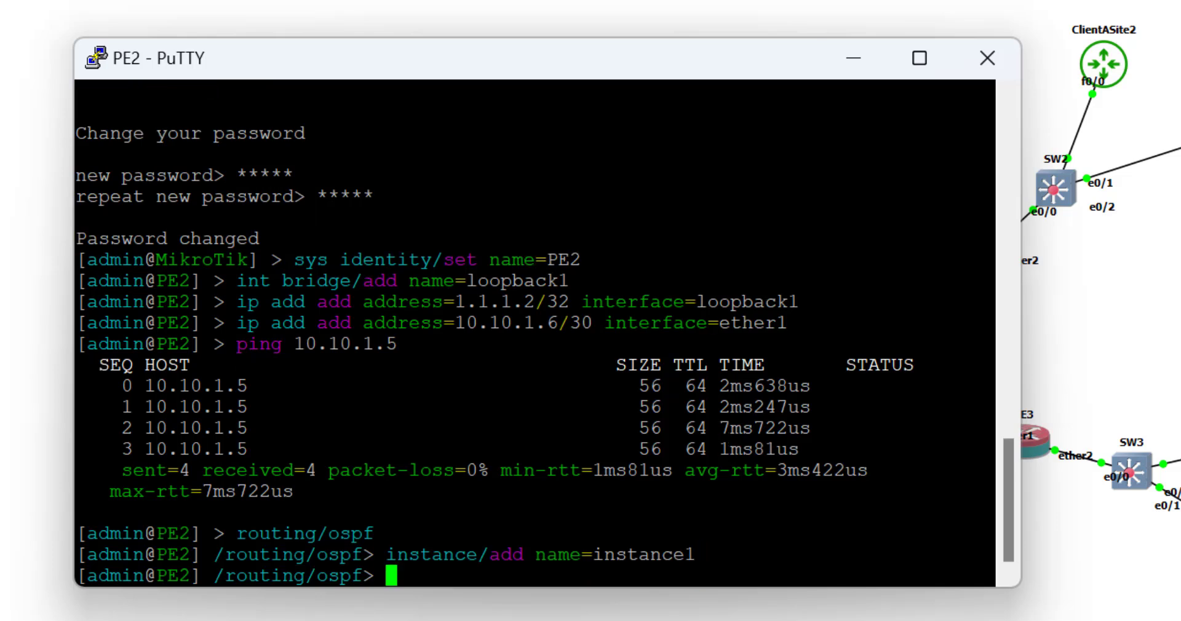
# Add area0 with area-id 0.0.0.0 to instance1 on PE2.
pyautogui.write('area ')
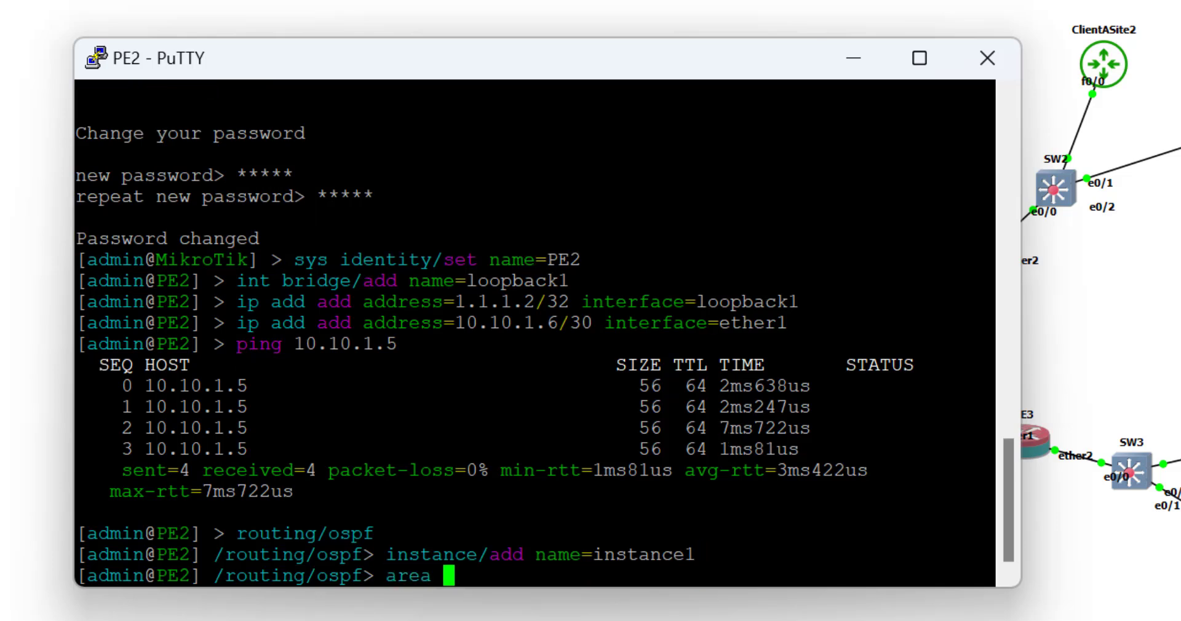
pyautogui.write('add na')
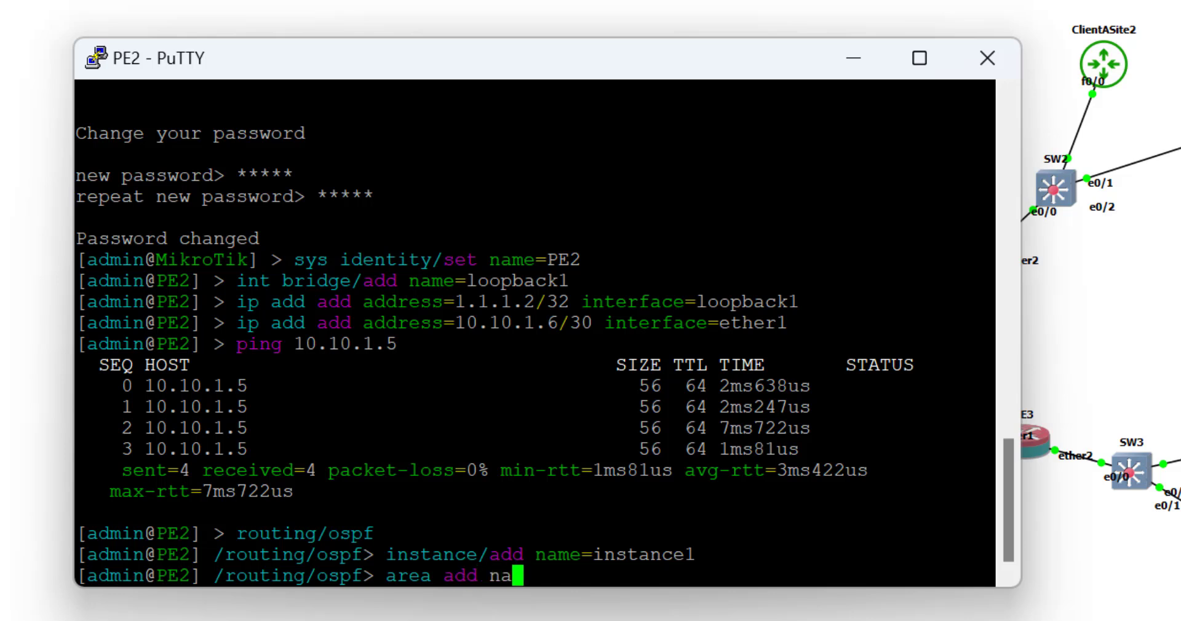
pyautogui.write('me=area0 area')
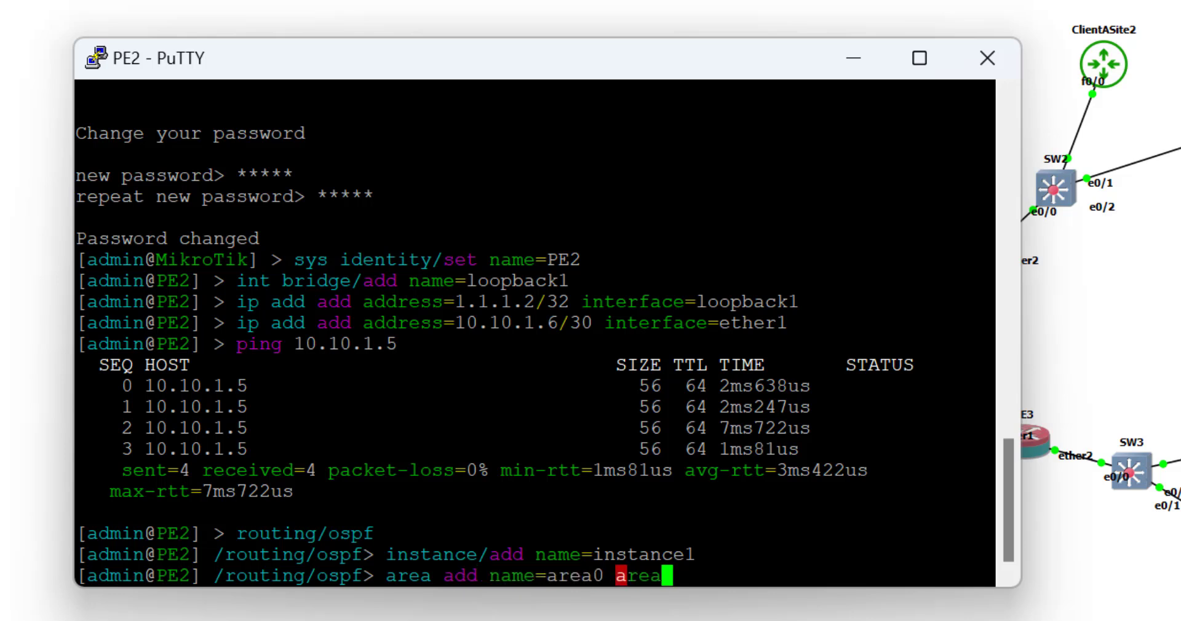
pyautogui.press('Tab')
pyautogui.write('0.000')
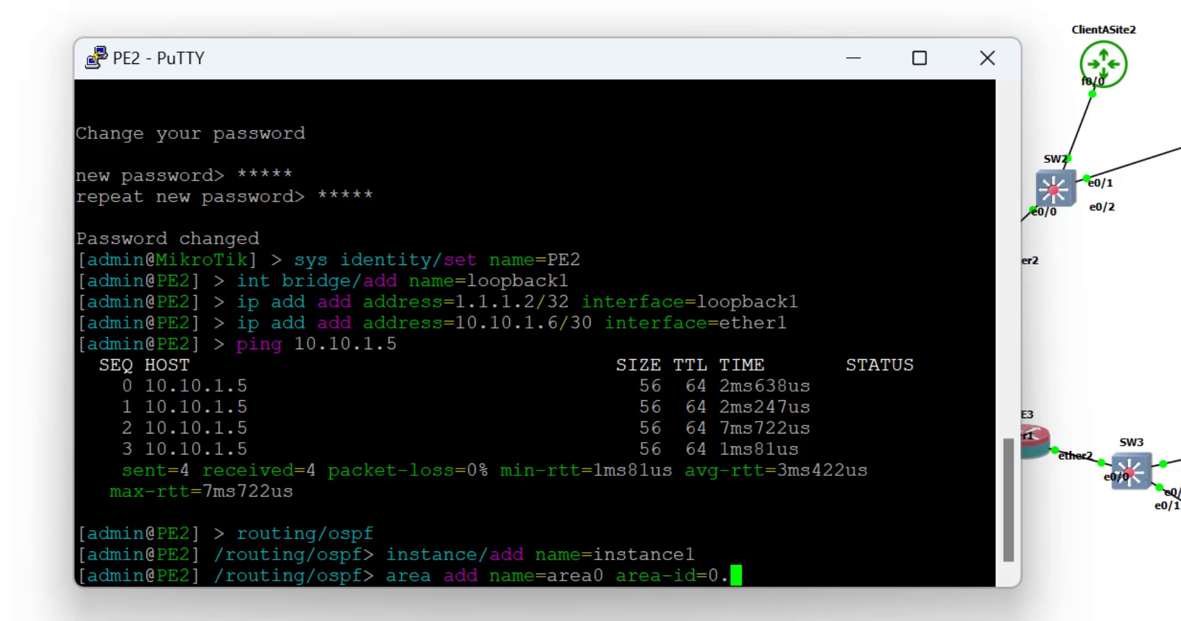
pyautogui.press('BackSpace')
pyautogui.press('BackSpace')
pyautogui.press('BackSpace')
pyautogui.write('0.0.0 ')
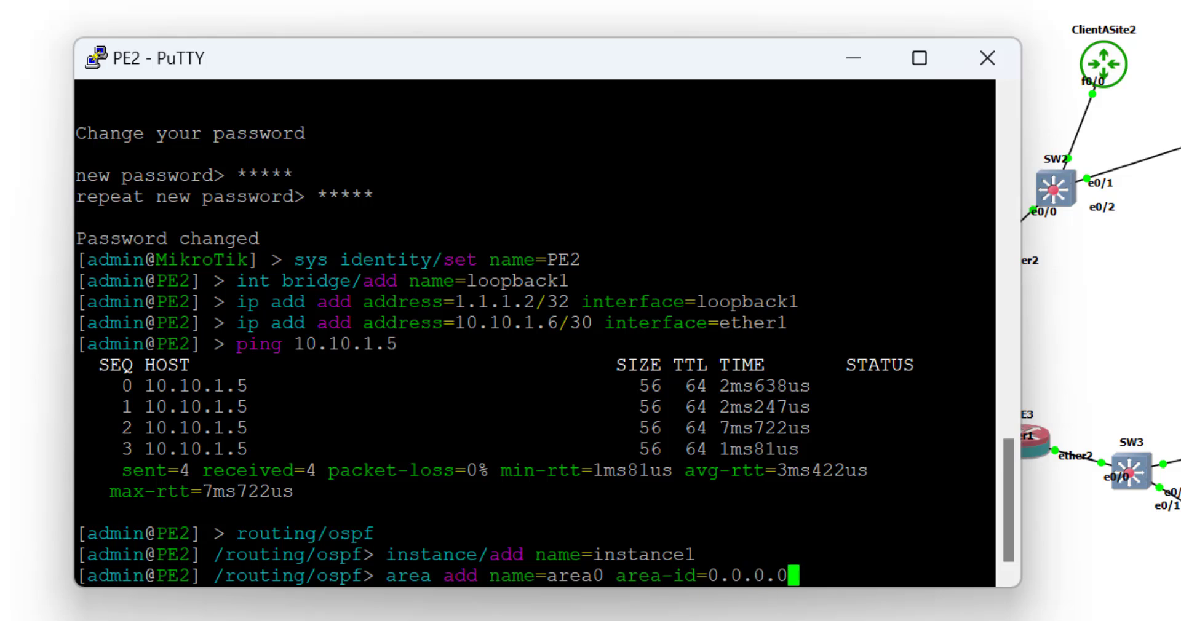
pyautogui.write('instance=inst')
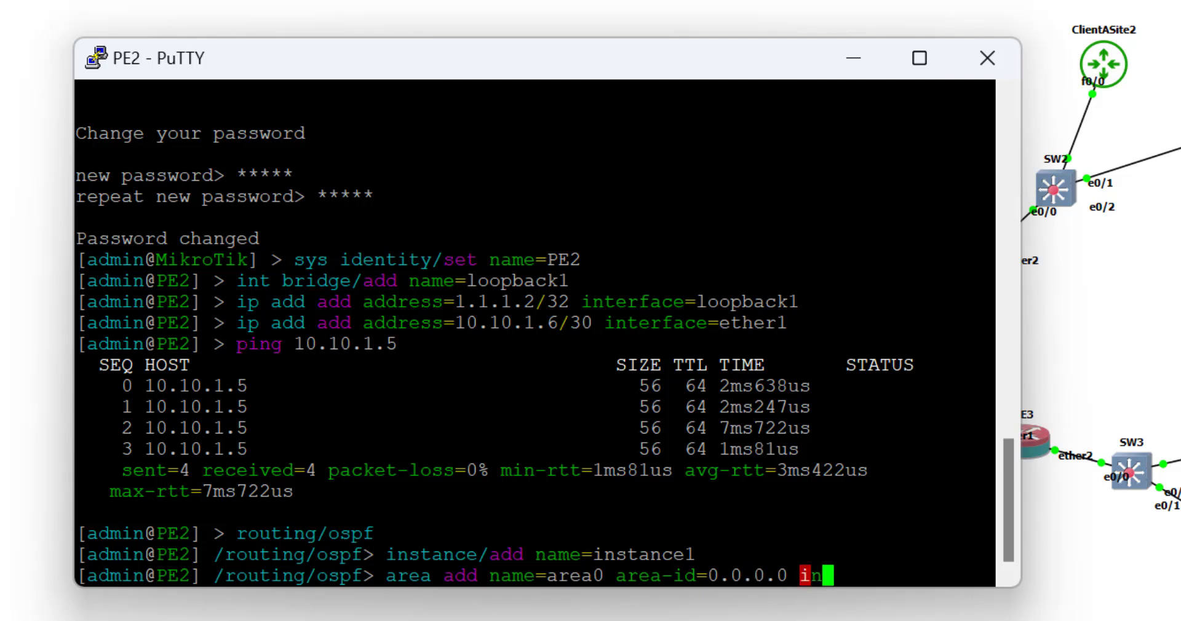
pyautogui.press('Tab')
pyautogui.write('inst')
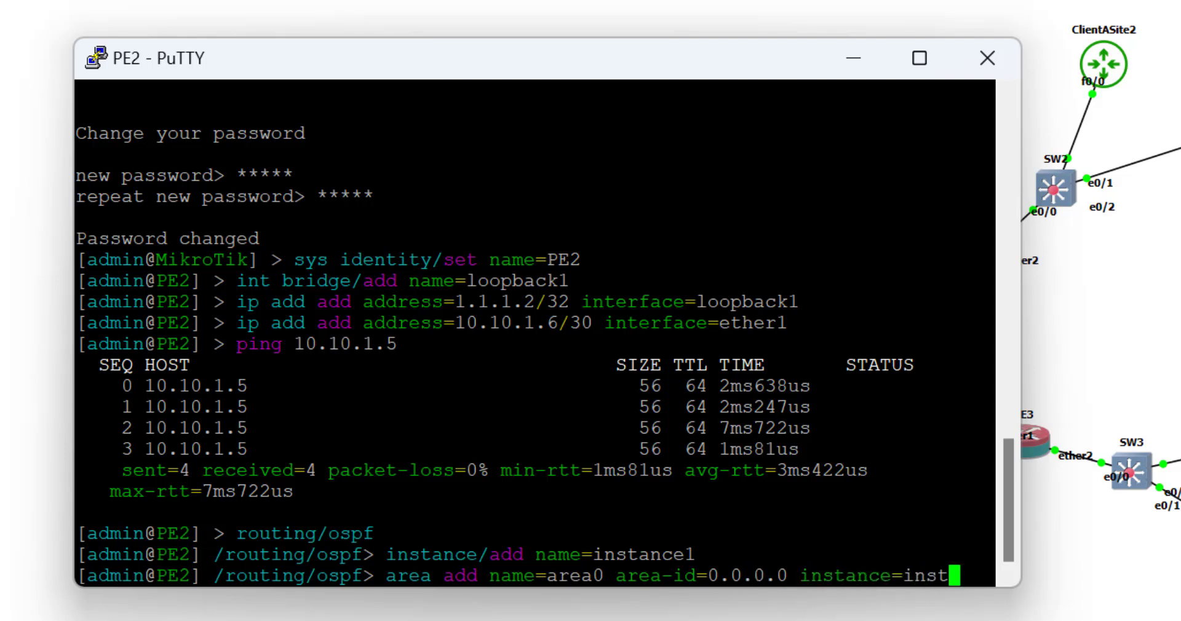
pyautogui.press('Tab')
pyautogui.press('Return')
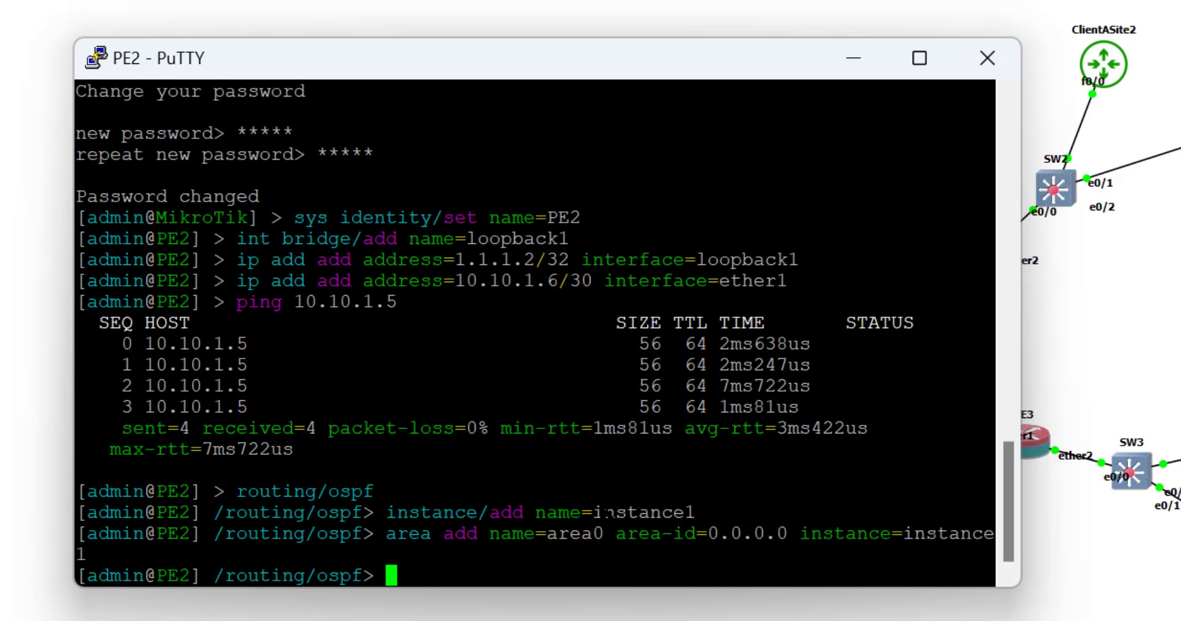
# Add an OSPF interface template placing loopback1 into area0 on PE2.
pyautogui.write('interface')
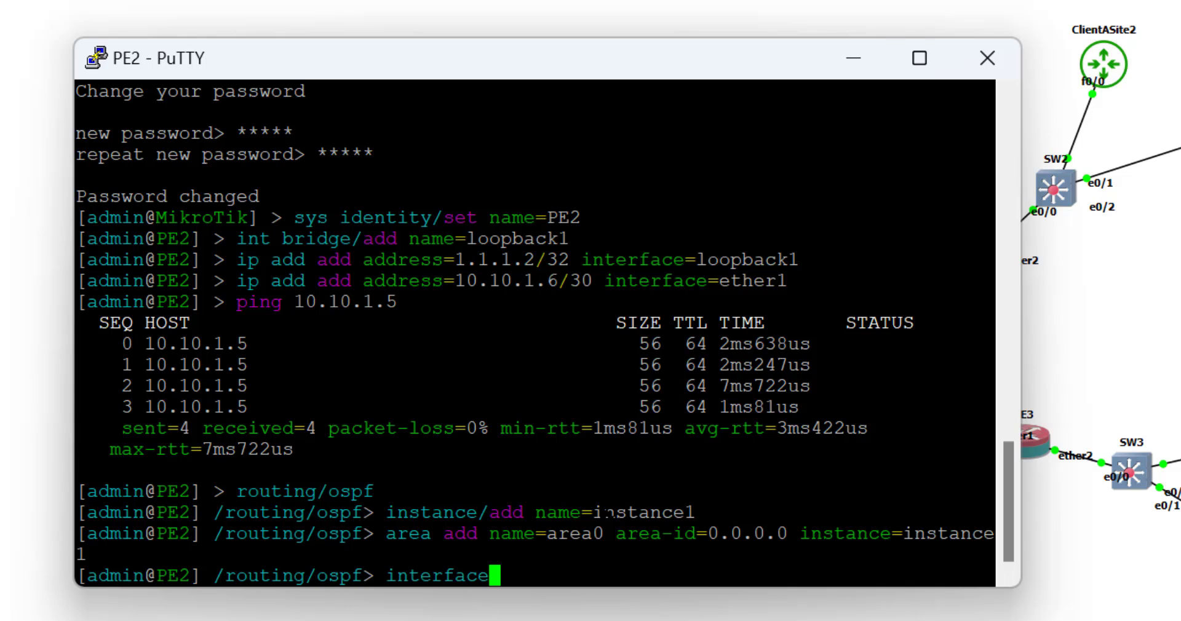
pyautogui.write('-t')
pyautogui.press('Tab')
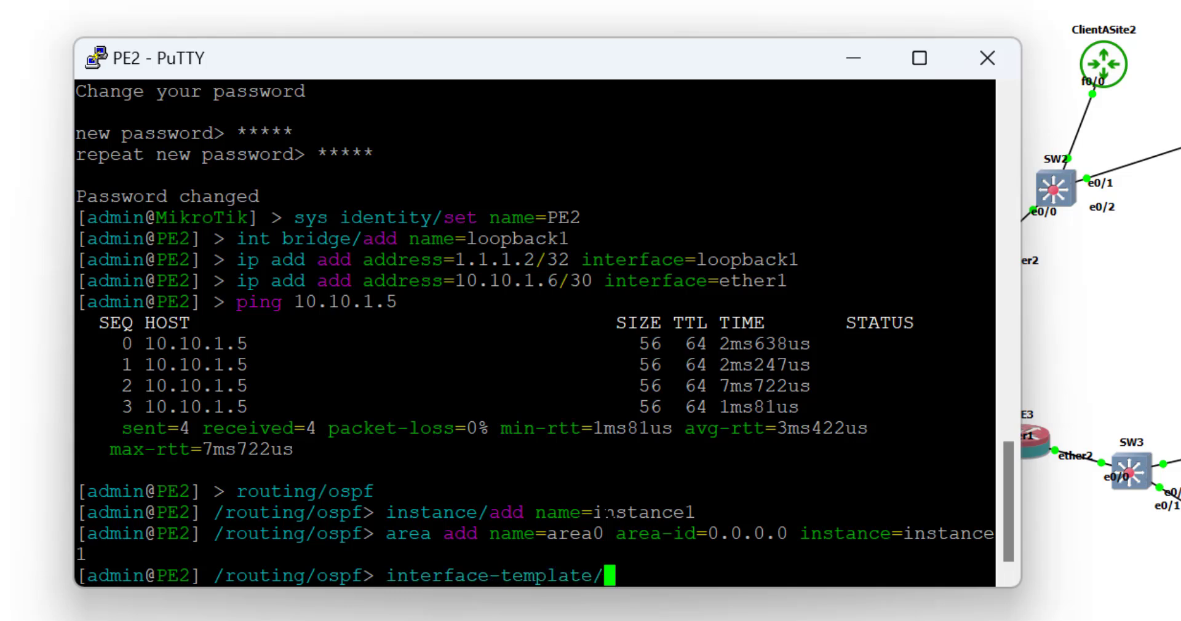
pyautogui.write('add')
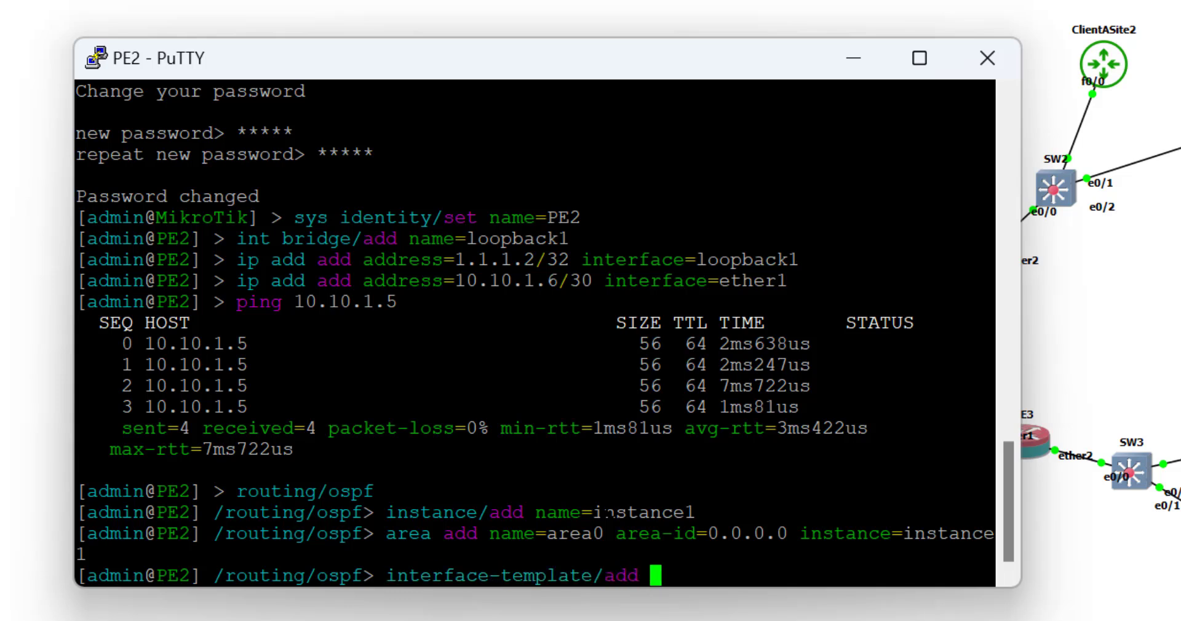
pyautogui.write(' interfaces=')
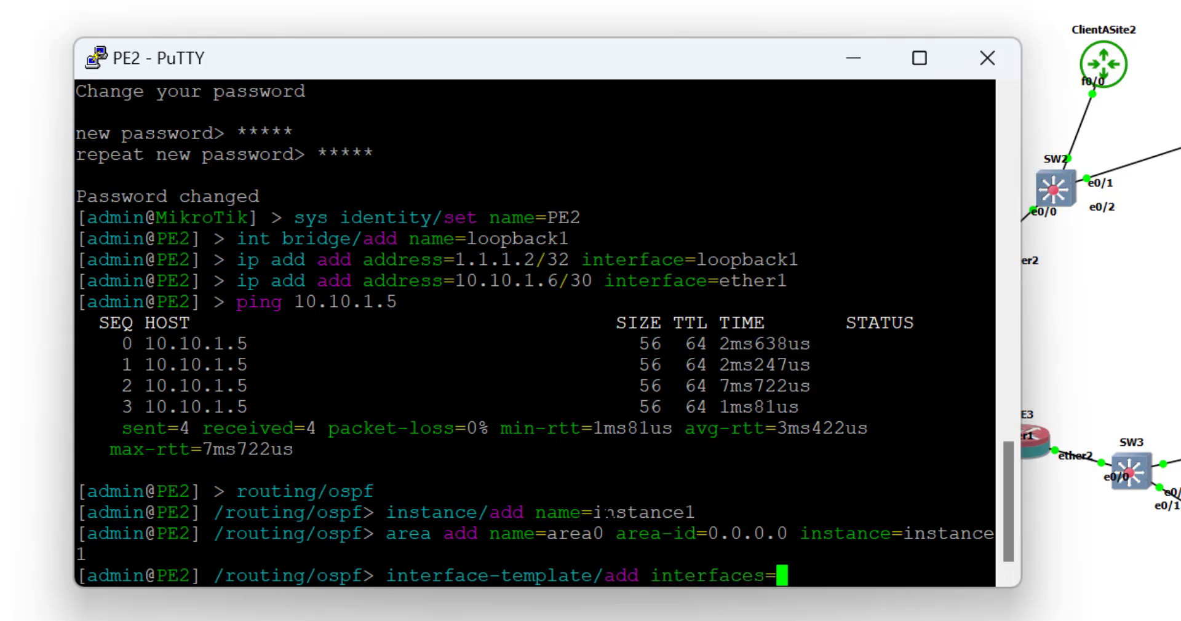
pyautogui.write('lo')
pyautogui.press('Tab')
pyautogui.write('area')
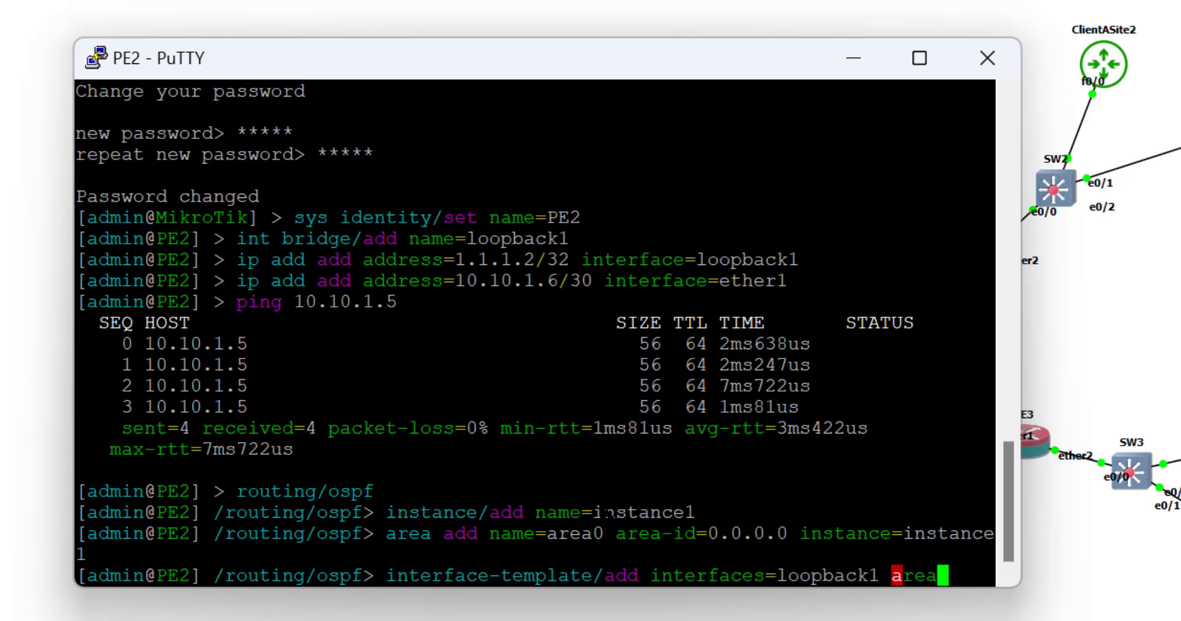
pyautogui.write('=')
pyautogui.press('Tab')
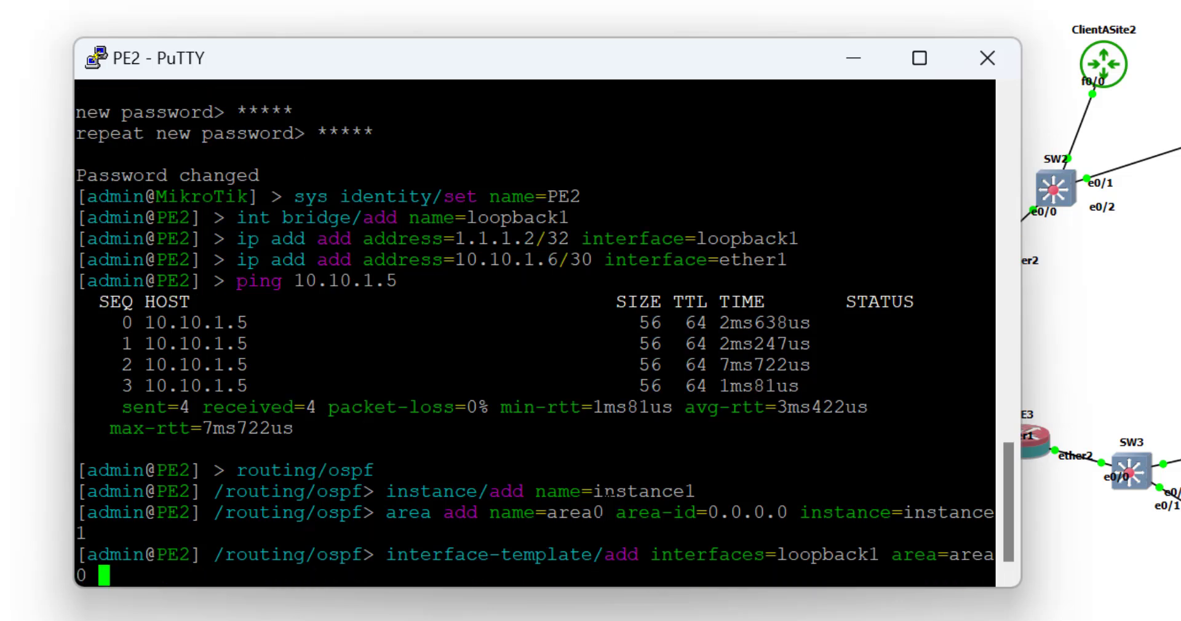
pyautogui.press('Return')
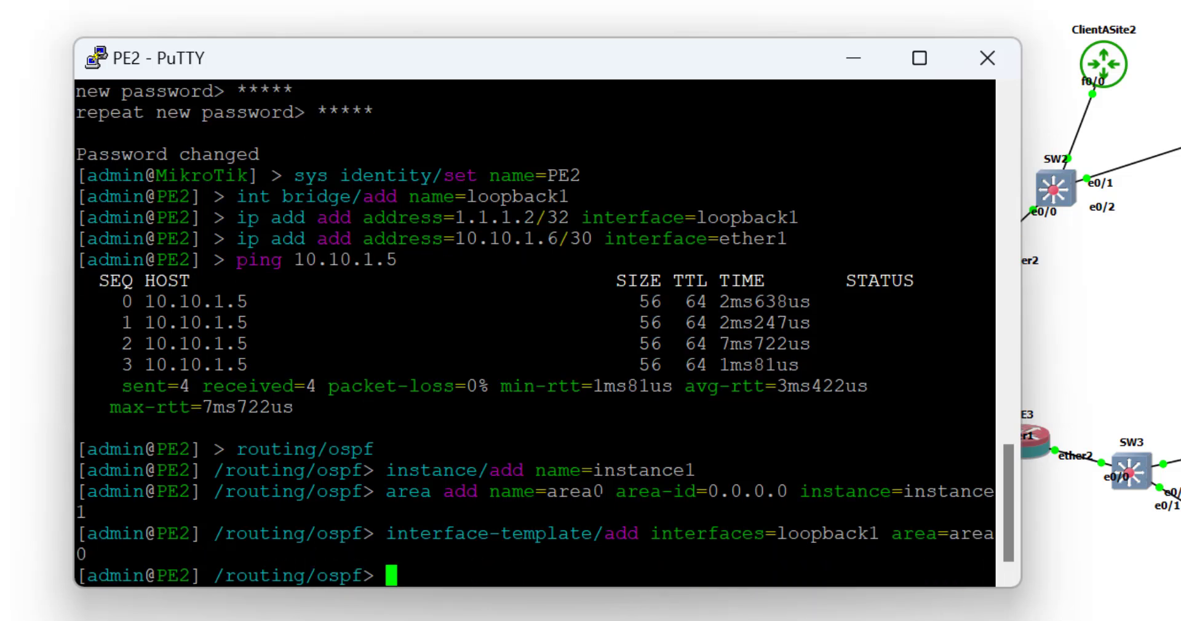
# Add an interface template placing ether1 into area0 on PE2.
pyautogui.press('Up')
pyautogui.press('Left')
pyautogui.press('Left')
pyautogui.press('Left')
pyautogui.press('Left')
pyautogui.press('Left')
pyautogui.press('Left')
pyautogui.press('Left')
pyautogui.press('Left')
pyautogui.press('Left')
pyautogui.press('Left')
pyautogui.press('Left')
pyautogui.press('BackSpace')
pyautogui.press('BackSpace')
pyautogui.press('BackSpace')
pyautogui.press('BackSpace')
pyautogui.press('BackSpace')
pyautogui.press('BackSpace')
pyautogui.press('BackSpace')
pyautogui.press('BackSpace')
pyautogui.press('BackSpace')
pyautogui.write('ether1')
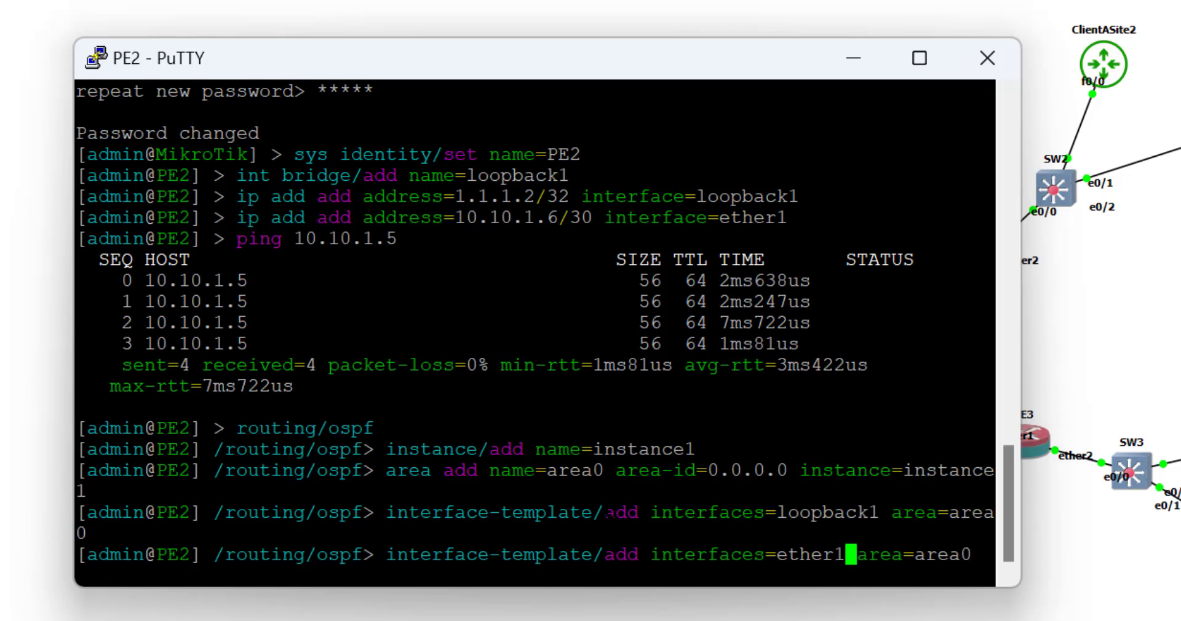
pyautogui.press('Return')
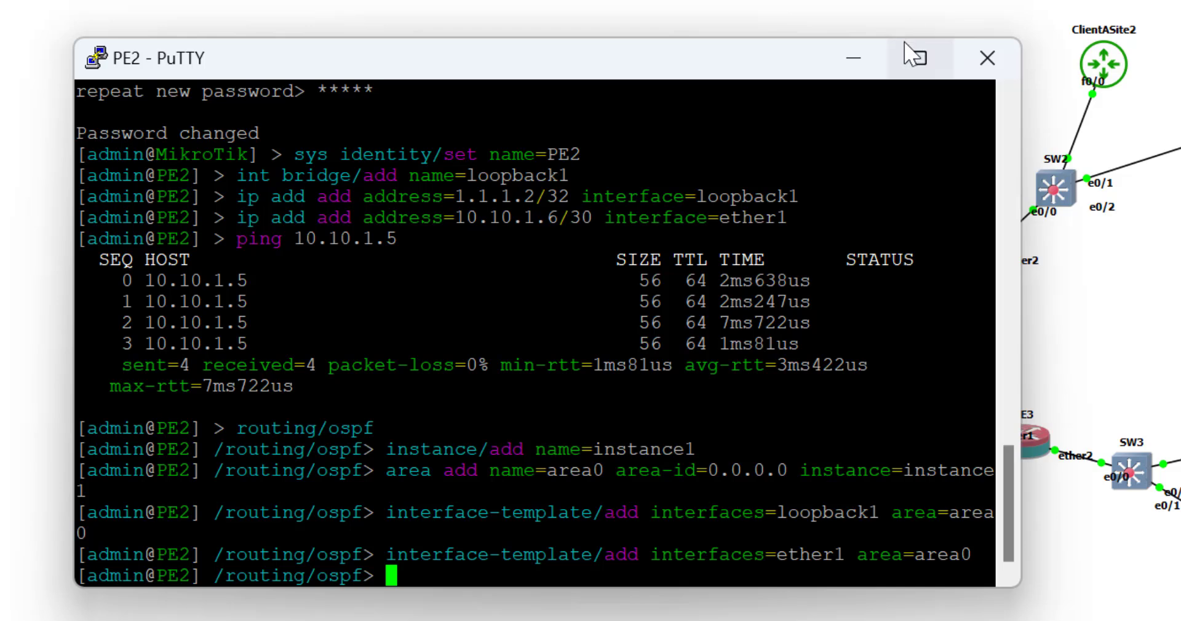
# Switch to PE3's console and create OSPF instance 'instance1' under /routing/ospf.
pyautogui.moveTo(906, 44)
pyautogui.click(854, 58)
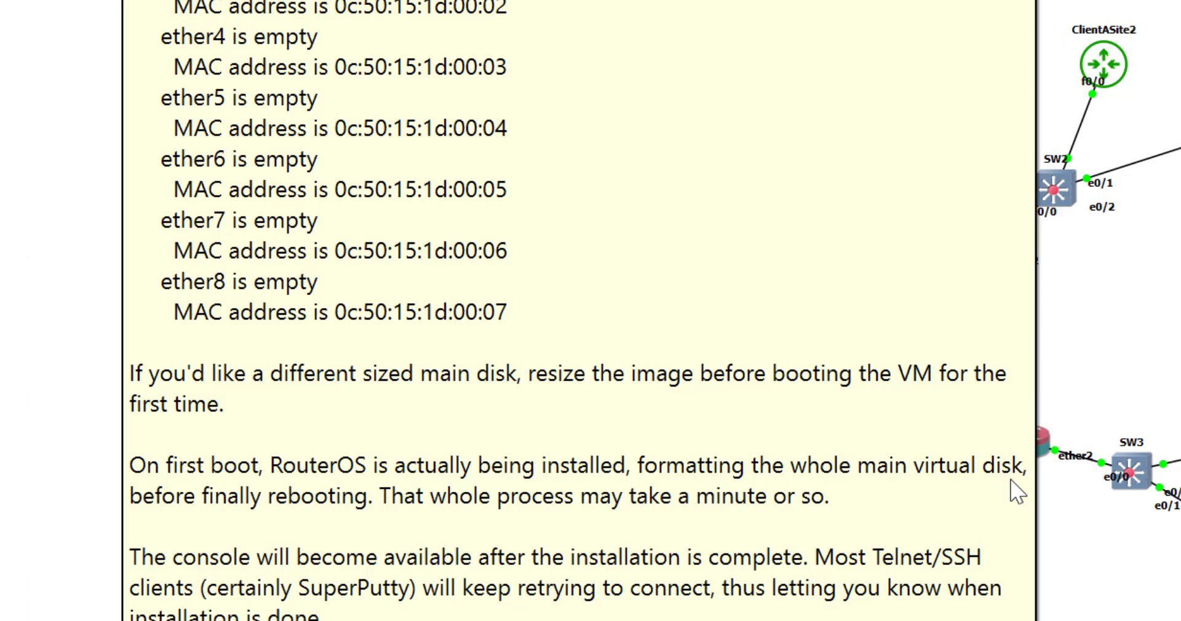
pyautogui.moveTo(870, 618)
pyautogui.moveTo(1144, 609)
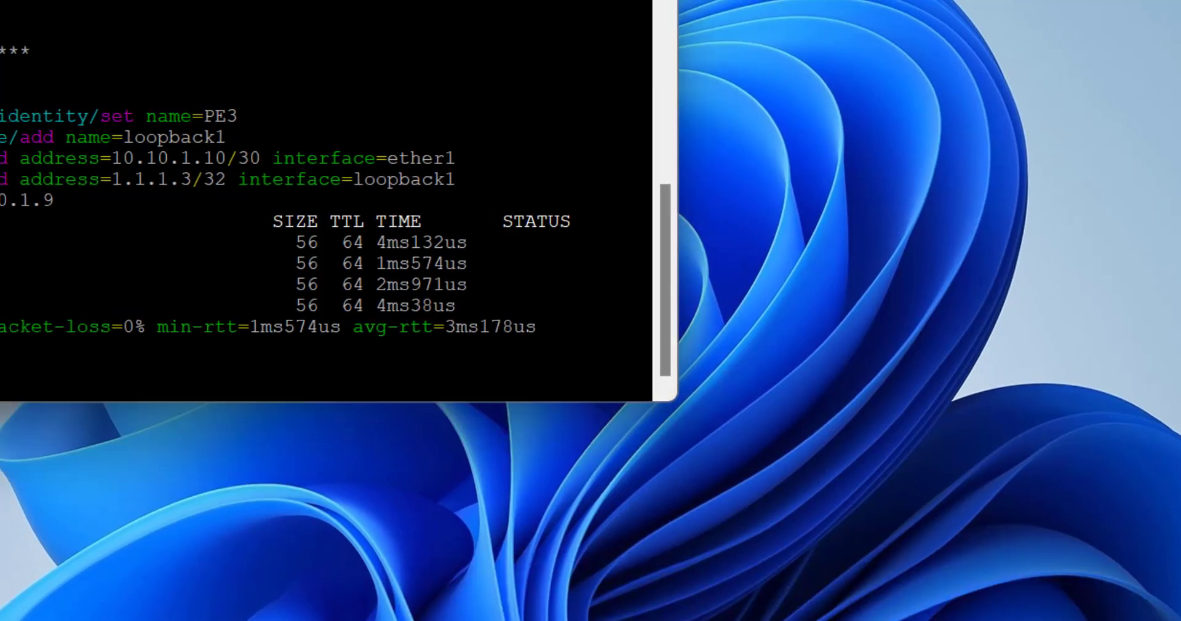
pyautogui.click(1169, 609)
pyautogui.write('routing/')
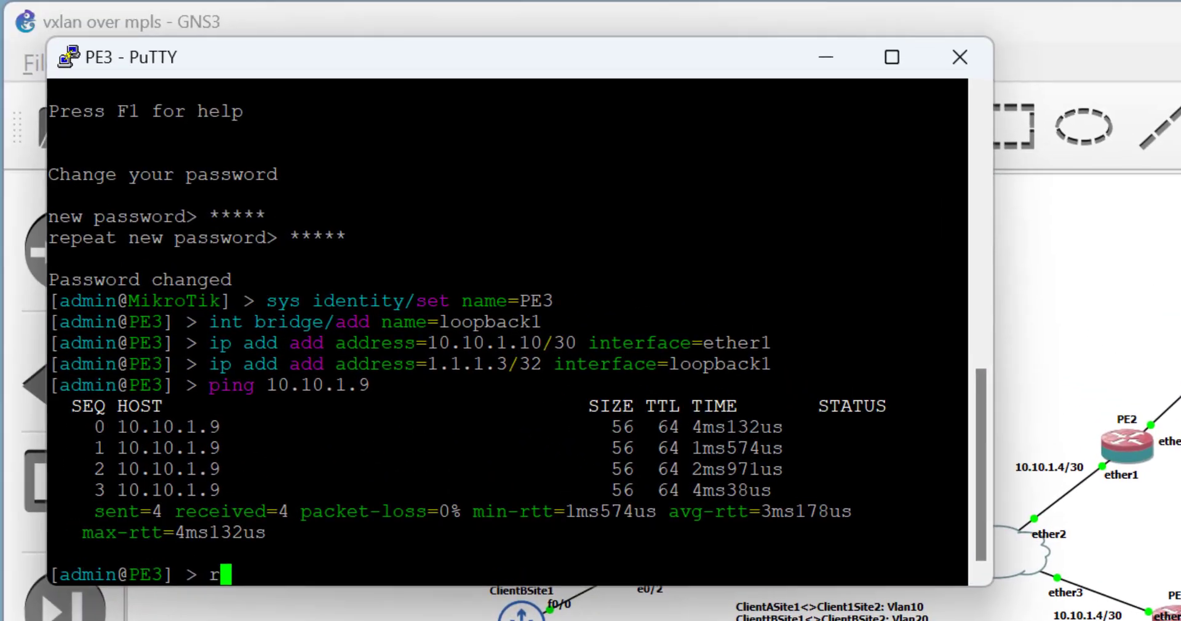
pyautogui.write('ospf/')
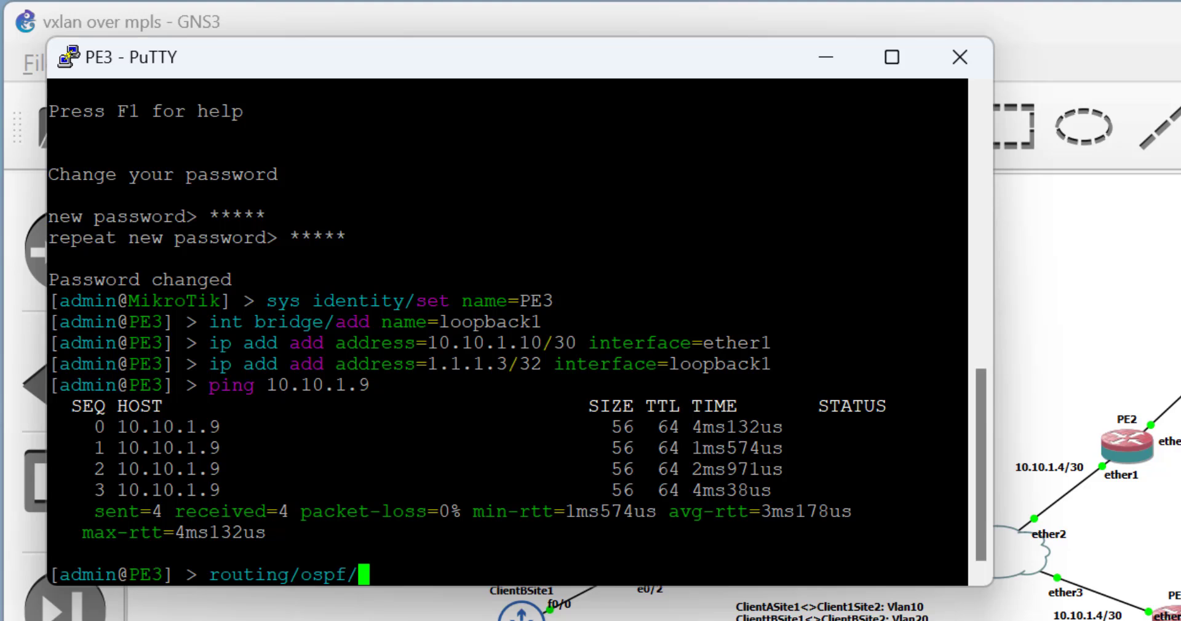
pyautogui.press('Return')
pyautogui.write('in')
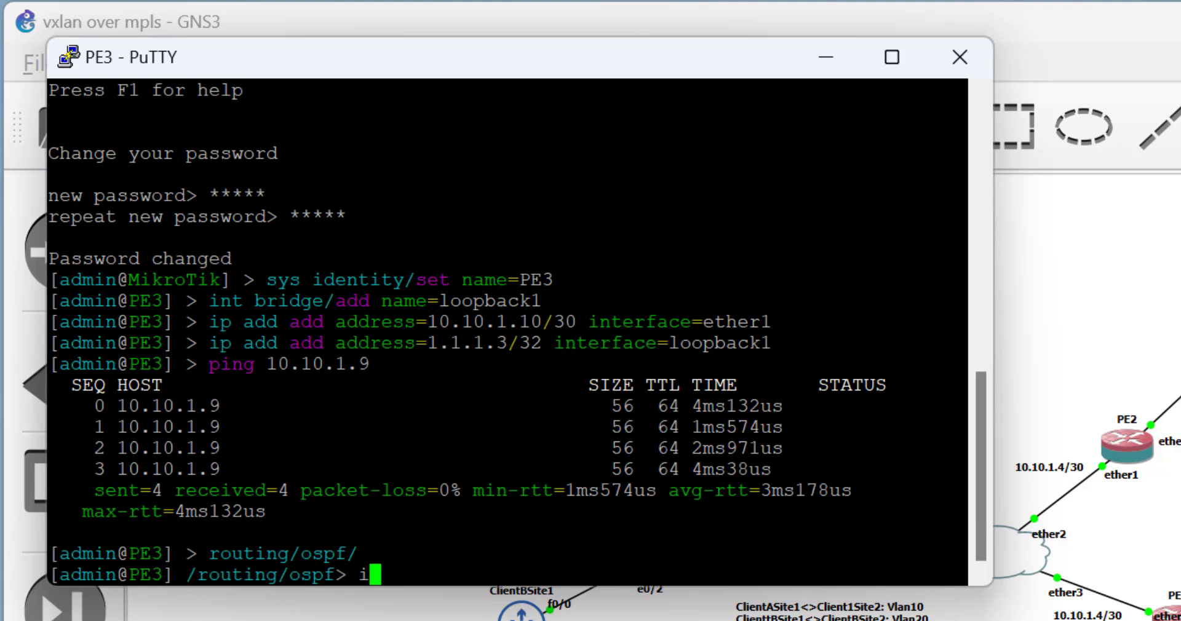
pyautogui.write('st')
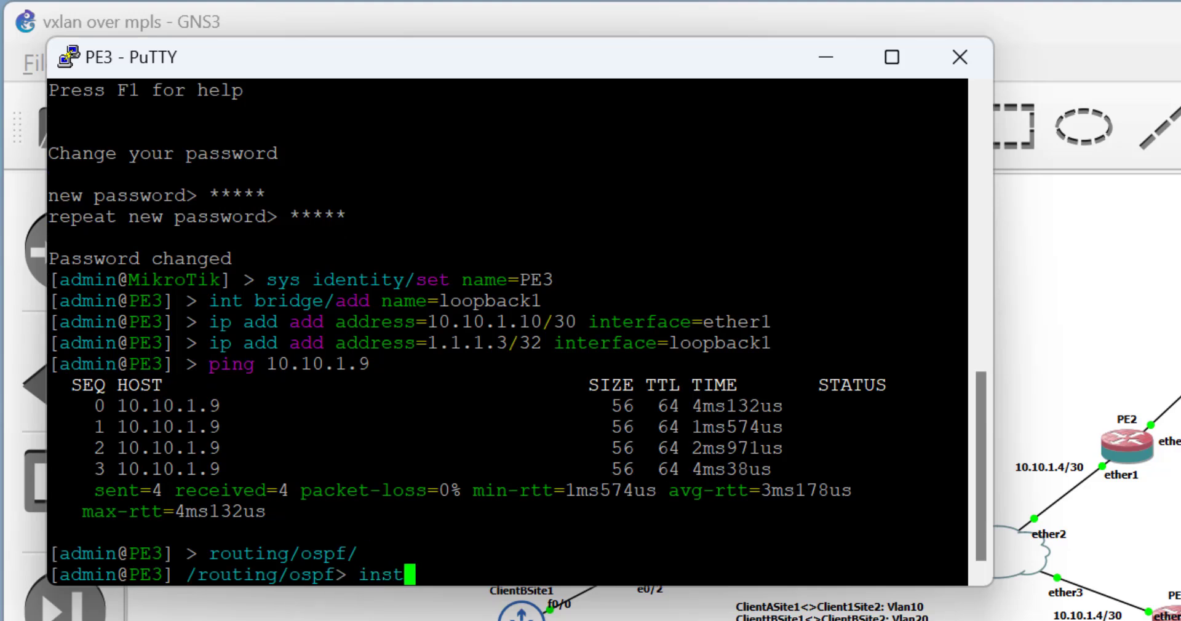
pyautogui.write('ance/add ')
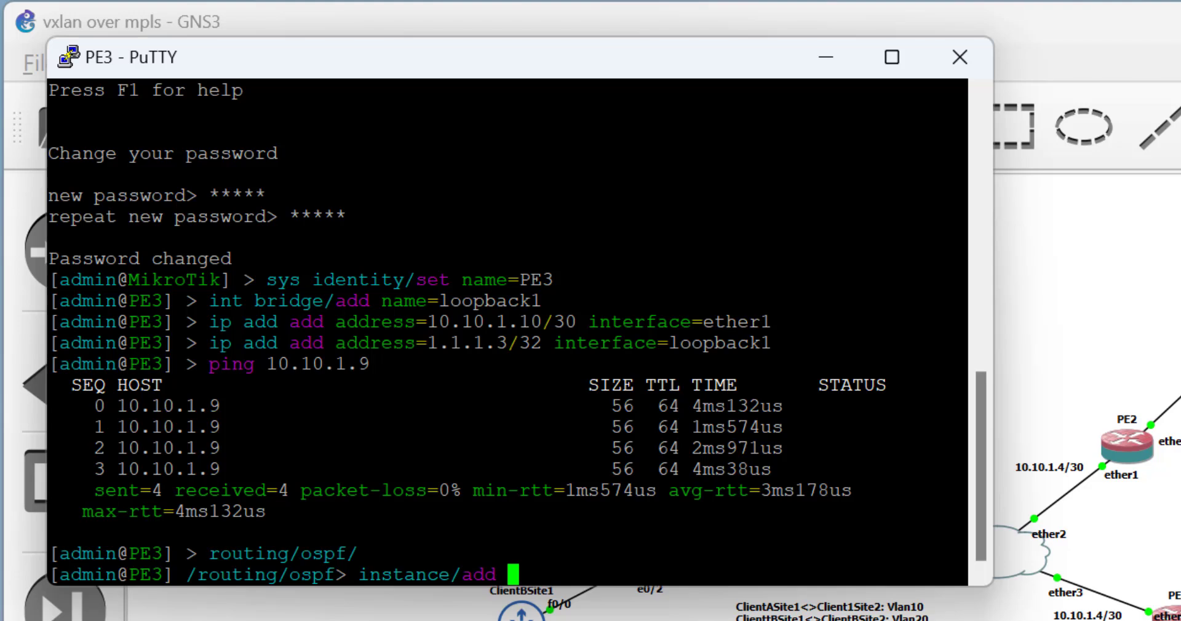
pyautogui.write('name=')
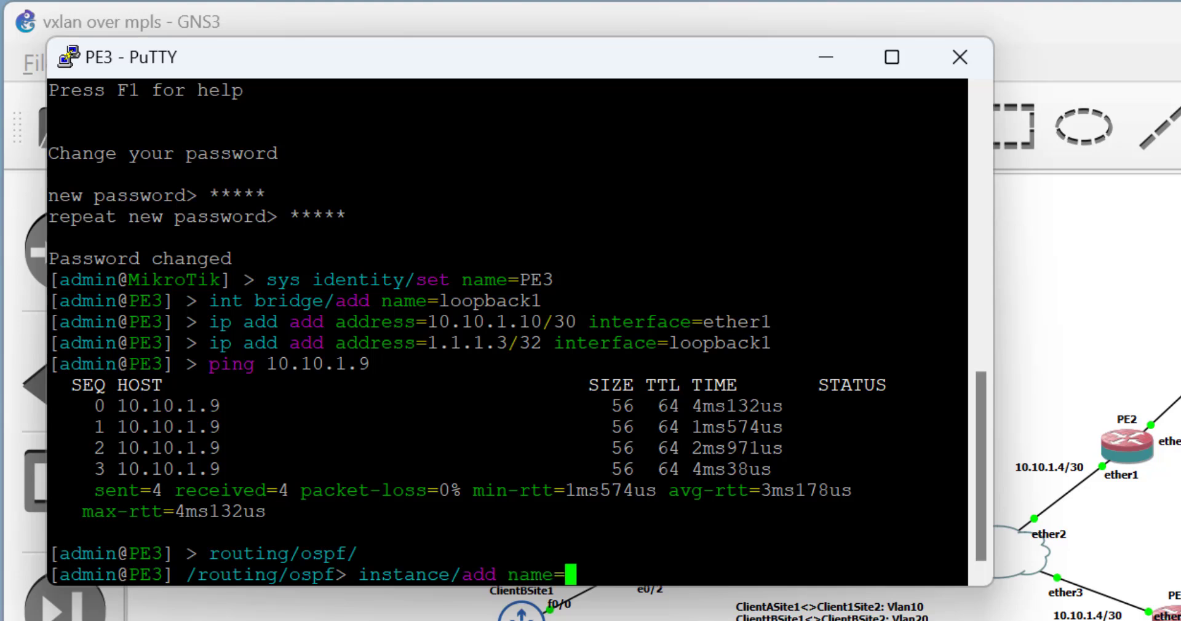
pyautogui.write('inst')
pyautogui.press('BackSpace')
pyautogui.write('ance1')
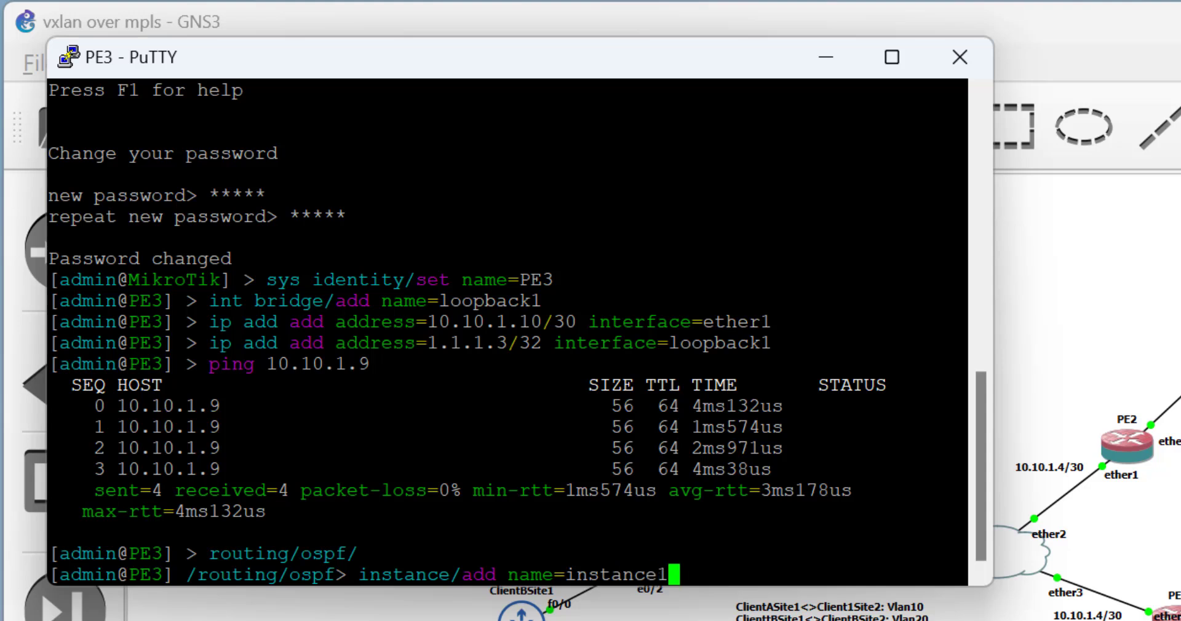
pyautogui.press('Return')
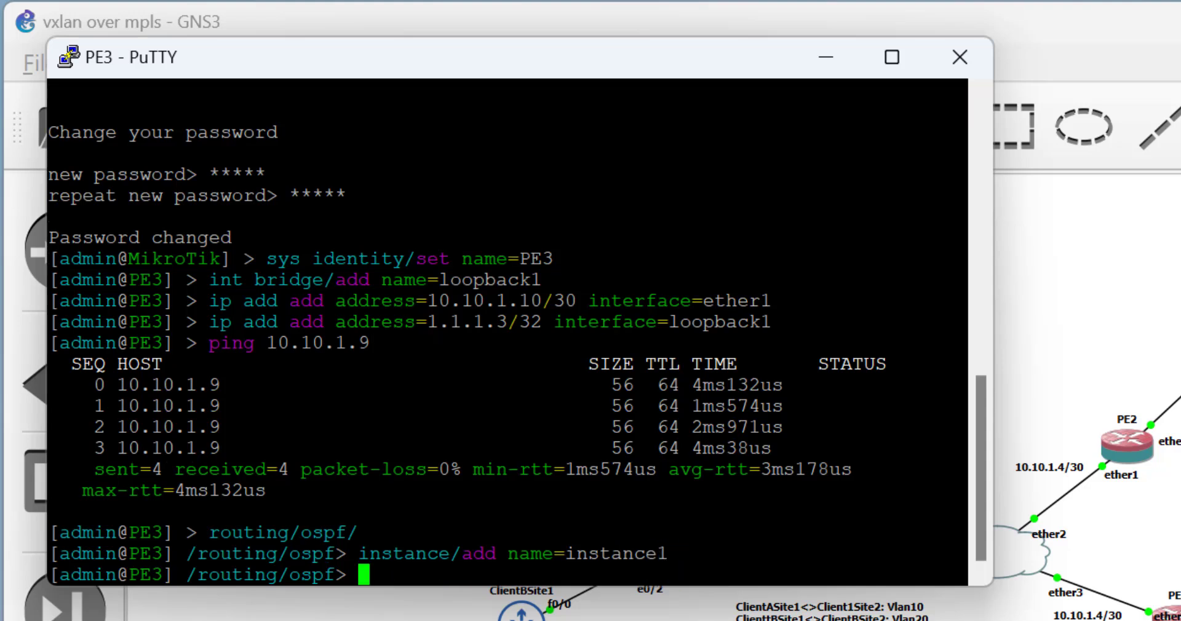
# Add OSPF area 'area0' with area-id 0.0.0.0 to instance1.
pyautogui.write('area ad')
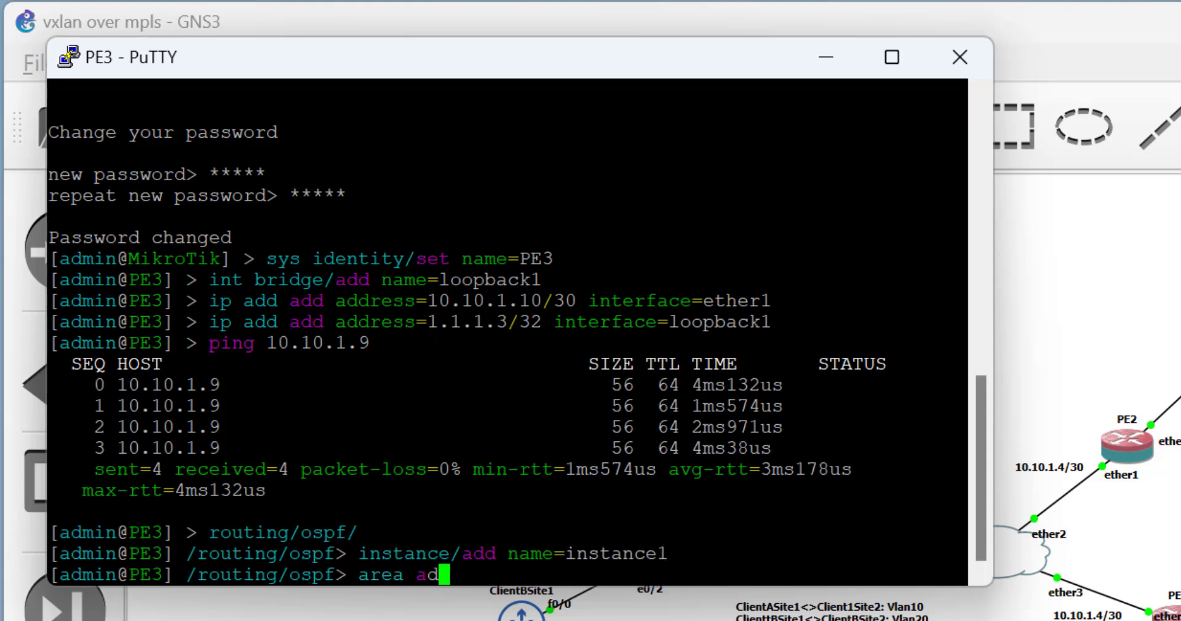
pyautogui.write('d name=')
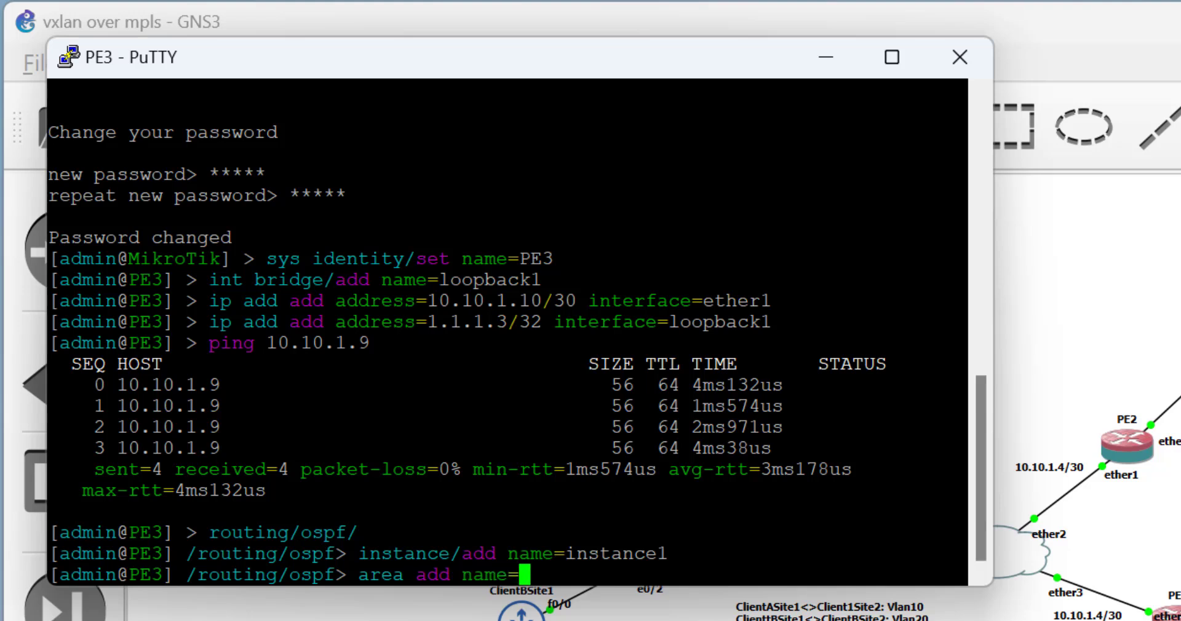
pyautogui.write('area0')
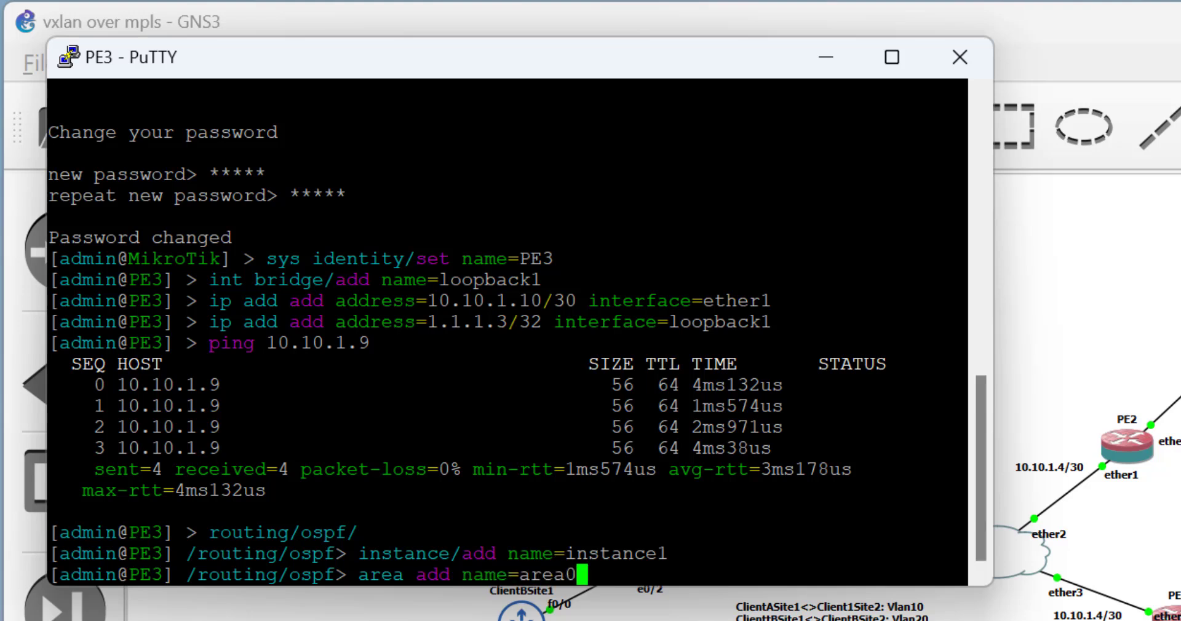
pyautogui.write(' area')
pyautogui.press('Tab')
pyautogui.write('0.0.0.0 ')
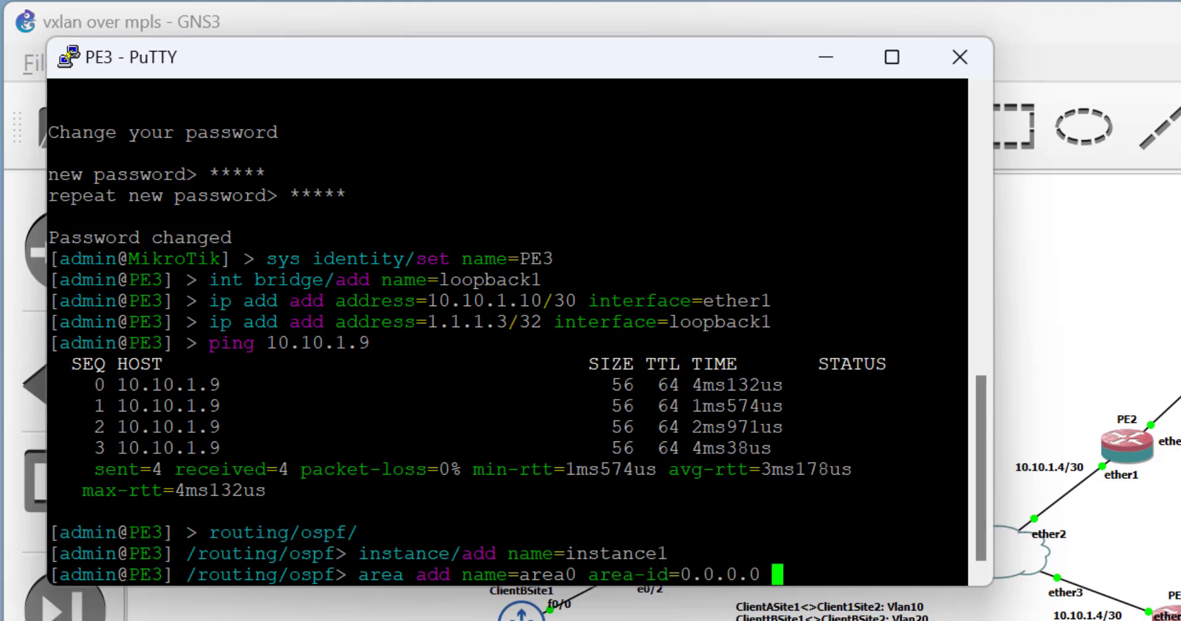
pyautogui.write('ins')
pyautogui.press('Tab')
pyautogui.write('instance1')
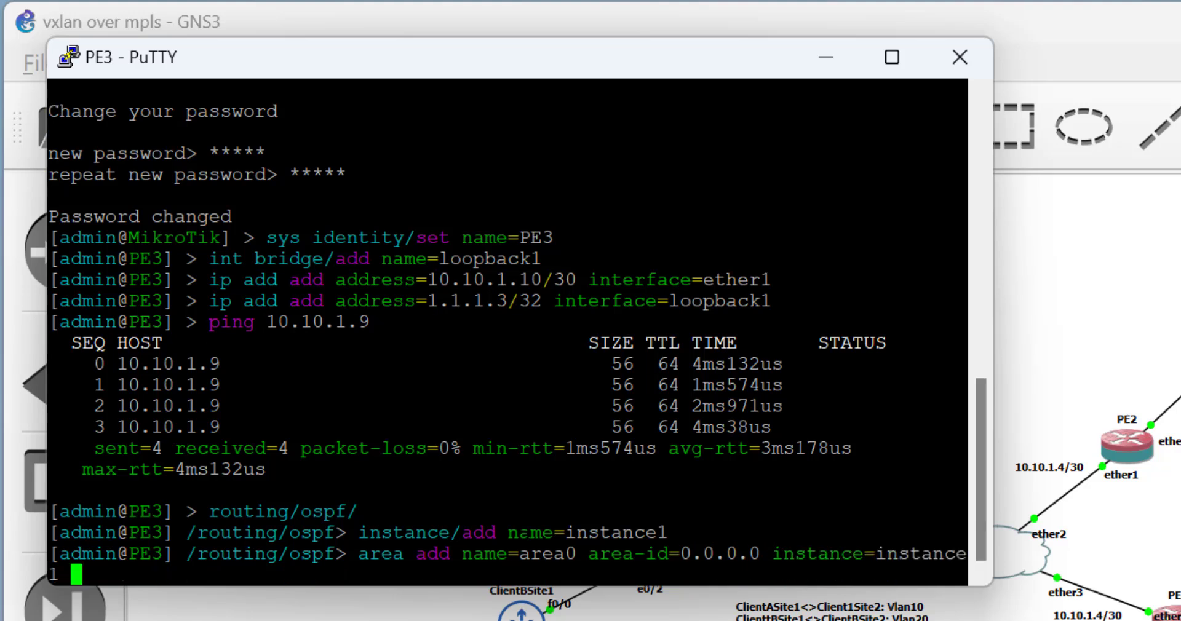
pyautogui.press('Return')
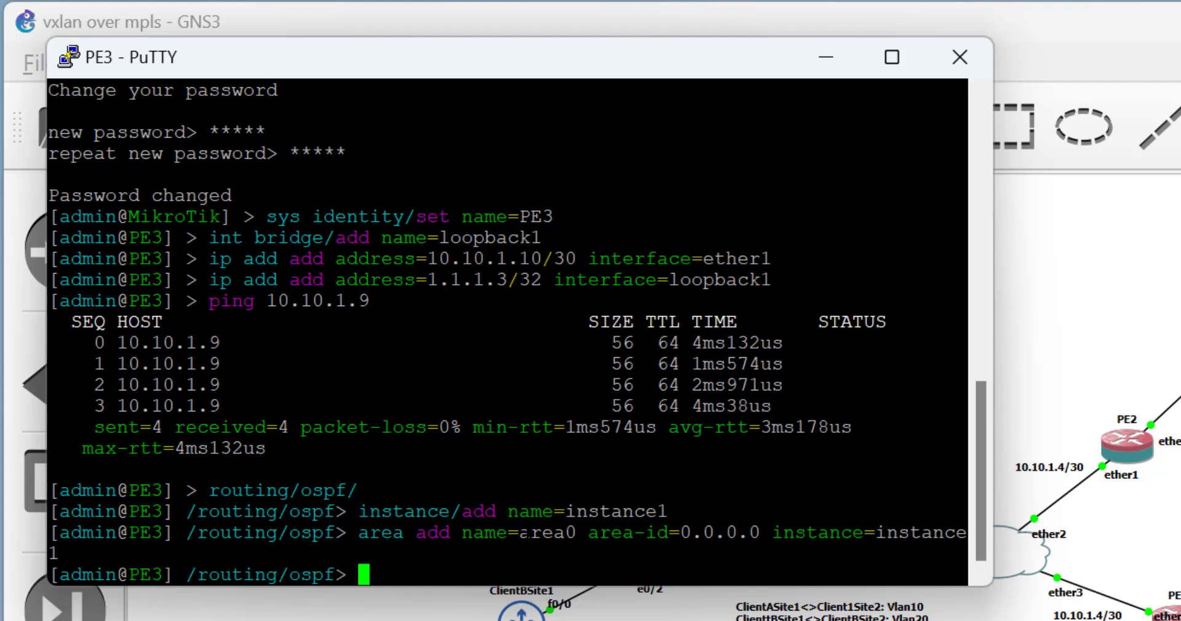
# Add interface templates placing loopback1 and ether1 into area0.
pyautogui.write('inter')
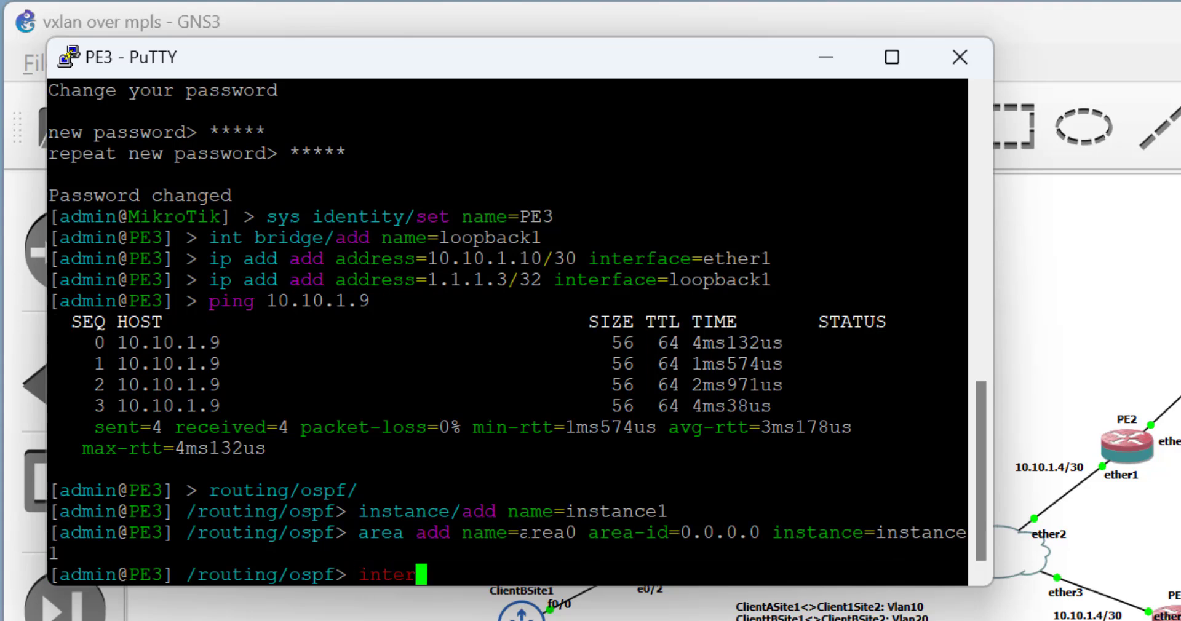
pyautogui.write('face-template/')
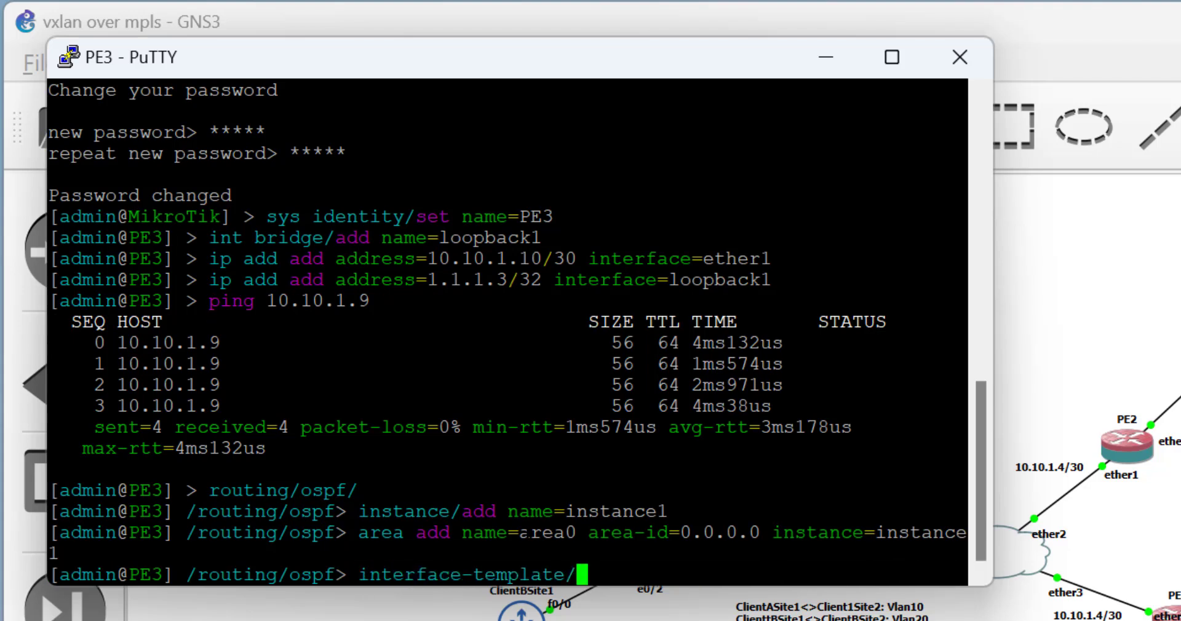
pyautogui.write('add int')
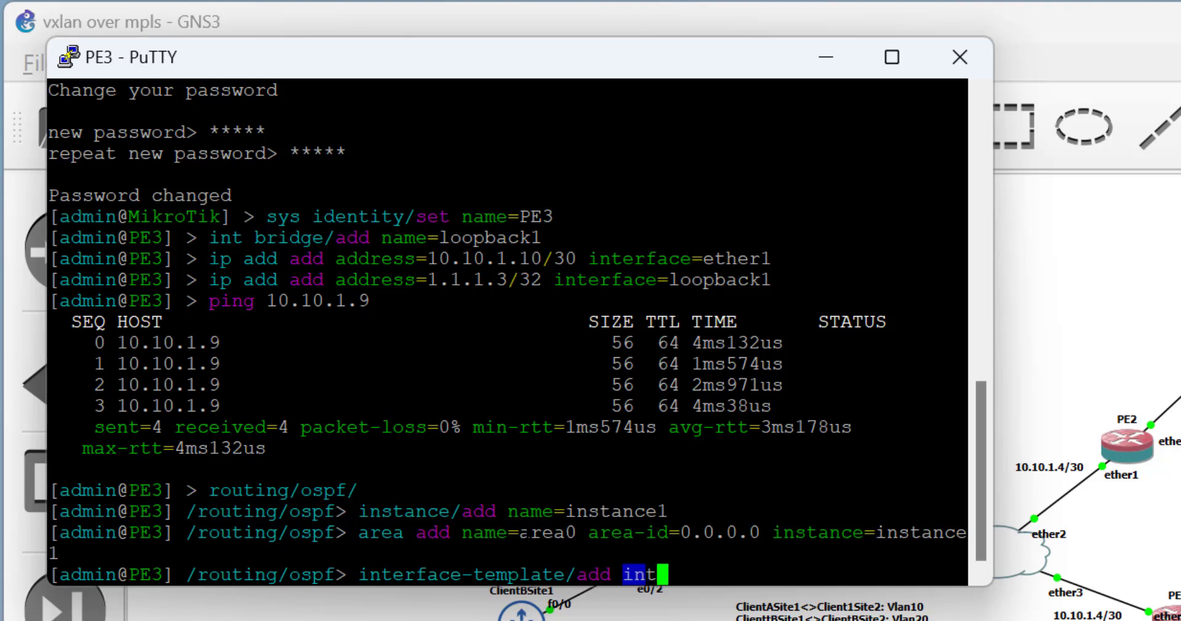
pyautogui.press('Tab')
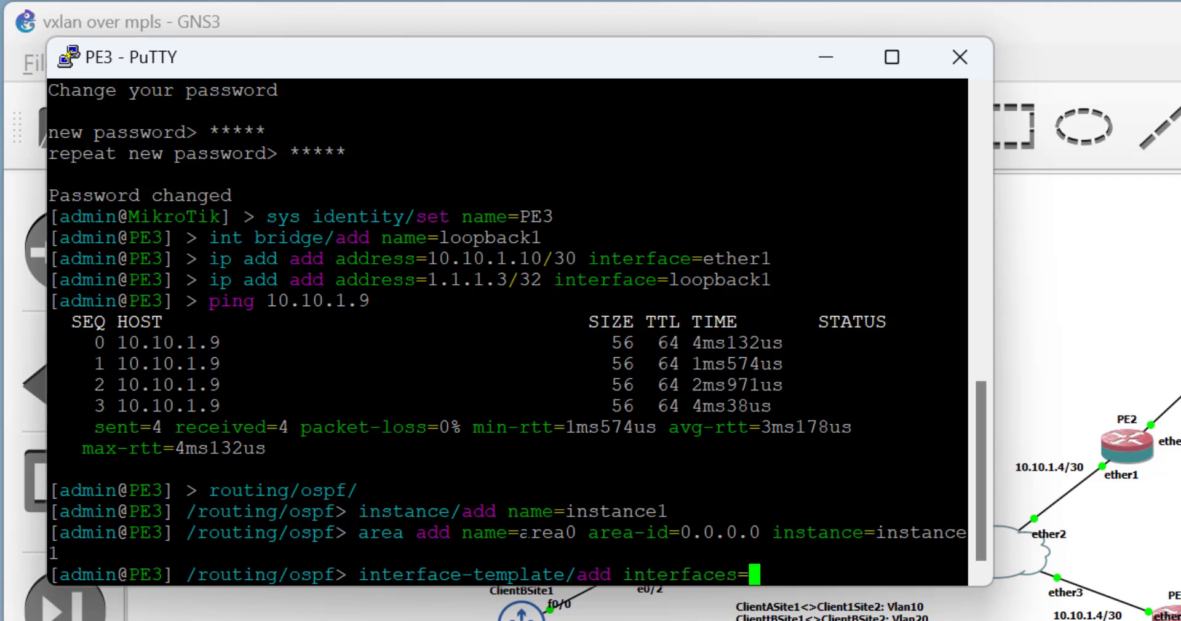
pyautogui.write('loo')
pyautogui.press('Tab')
pyautogui.write('are')
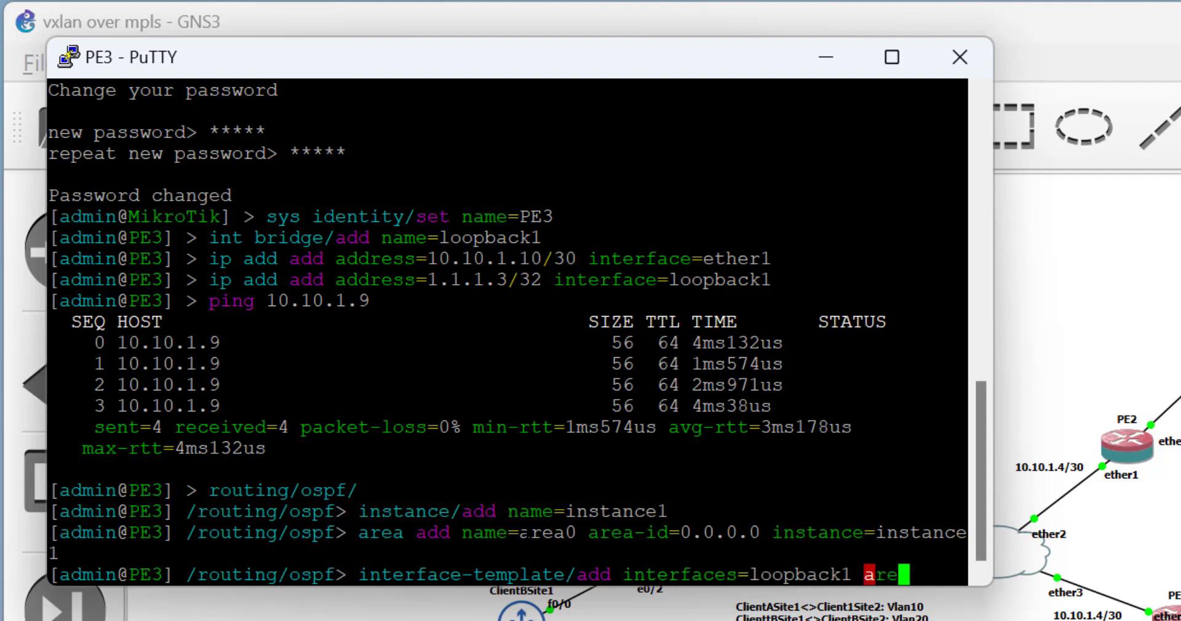
pyautogui.press('Tab')
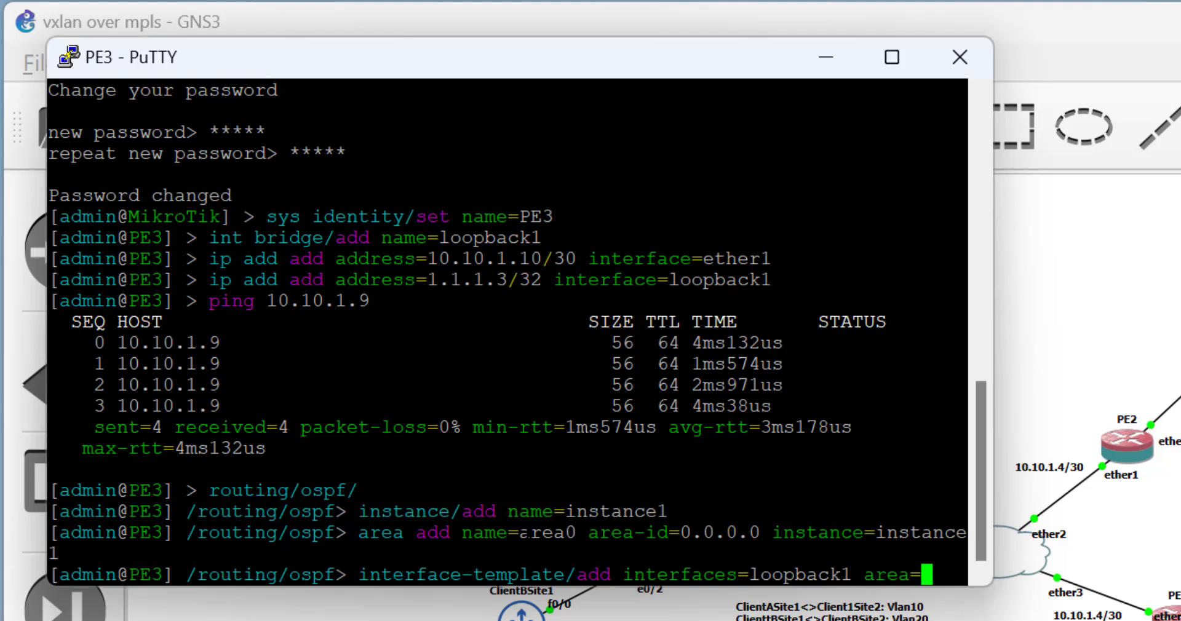
pyautogui.write('area0')
pyautogui.press('Return')
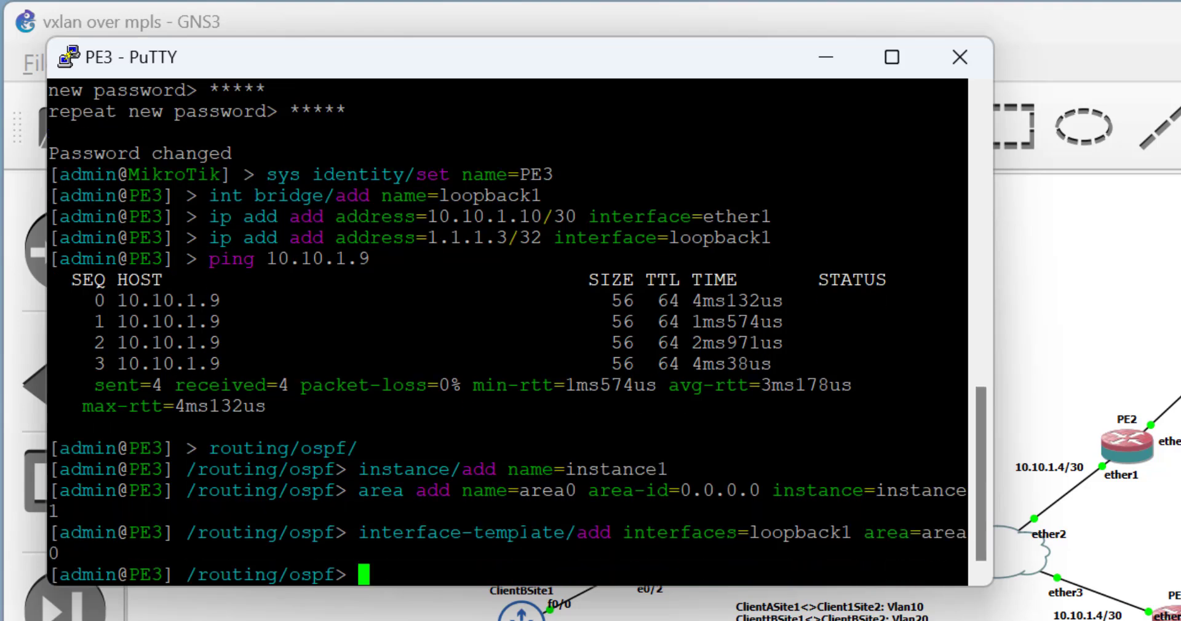
pyautogui.press('Up')
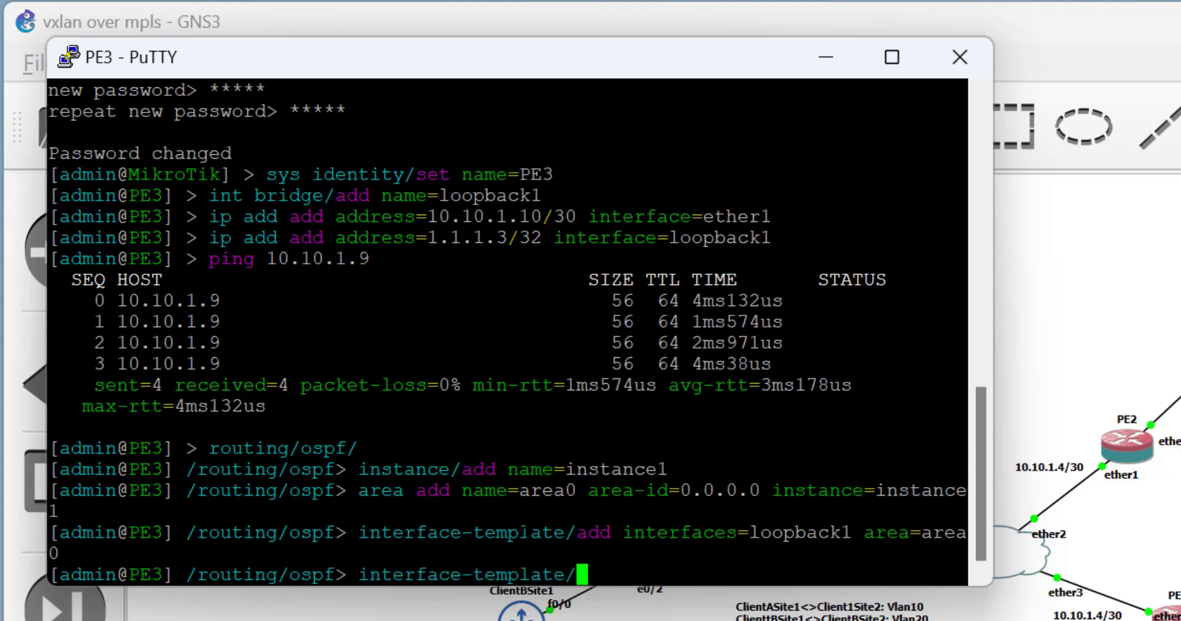
pyautogui.press('Left')
pyautogui.press('Left')
pyautogui.press('Left')
pyautogui.press('Left')
pyautogui.press('Left')
pyautogui.press('Left')
pyautogui.press('Left')
pyautogui.press('Left')
pyautogui.press('Left')
pyautogui.press('Left')
pyautogui.press('Left')
pyautogui.press('Left')
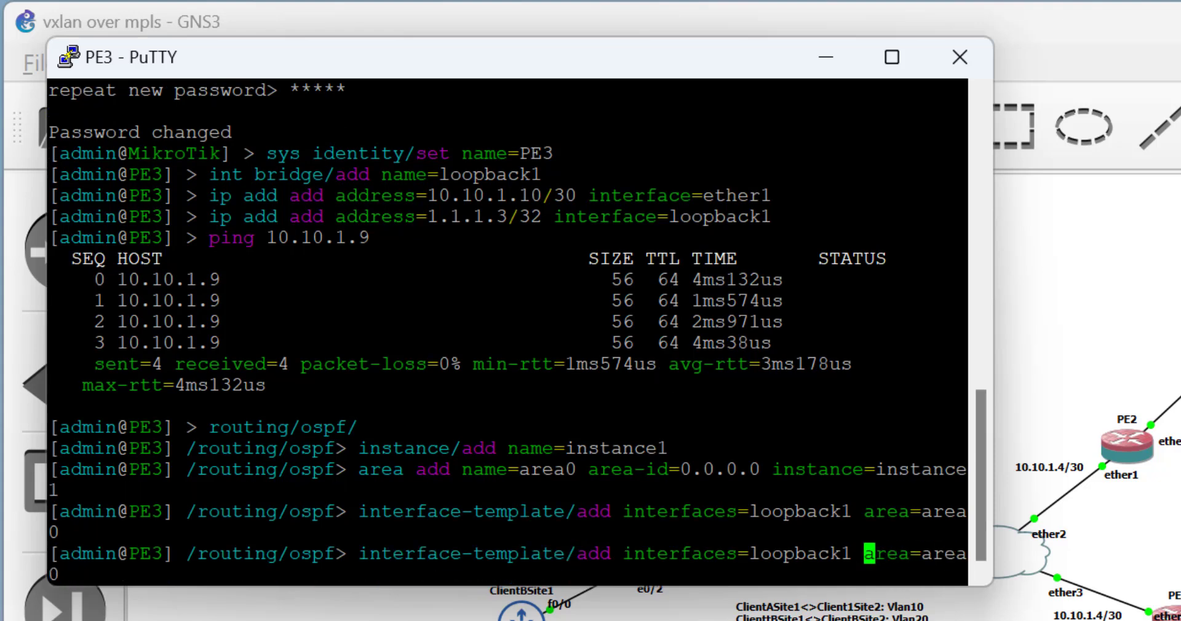
pyautogui.press('BackSpace')
pyautogui.press('BackSpace')
pyautogui.press('BackSpace')
pyautogui.press('BackSpace')
pyautogui.press('BackSpace')
pyautogui.press('BackSpace')
pyautogui.press('BackSpace')
pyautogui.press('BackSpace')
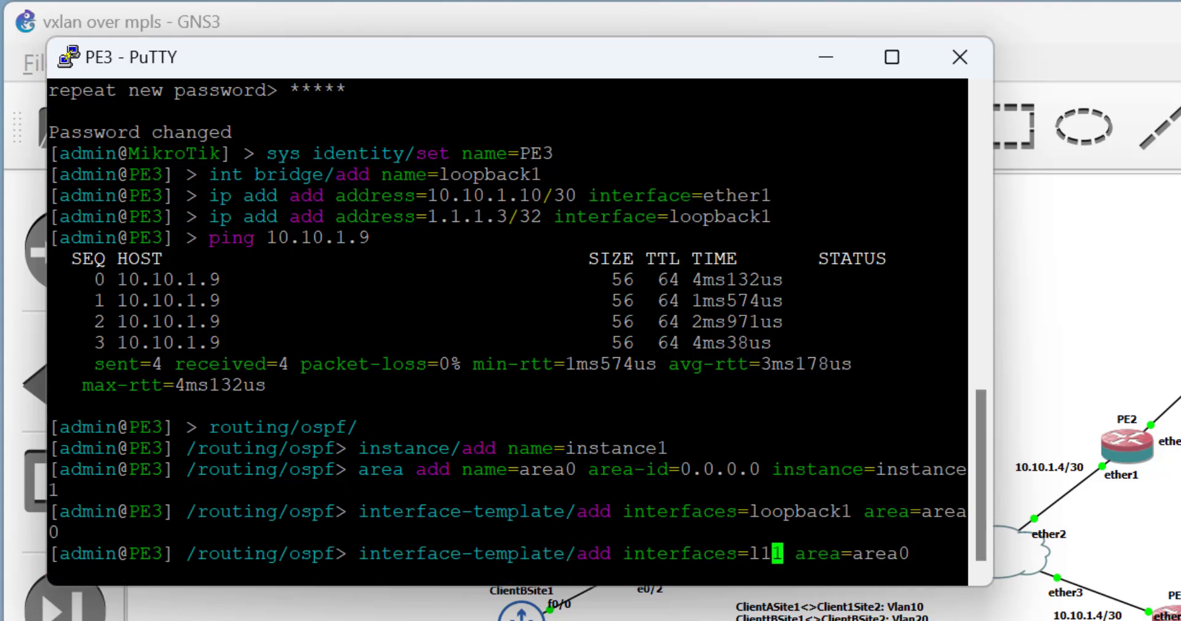
pyautogui.write('ether')
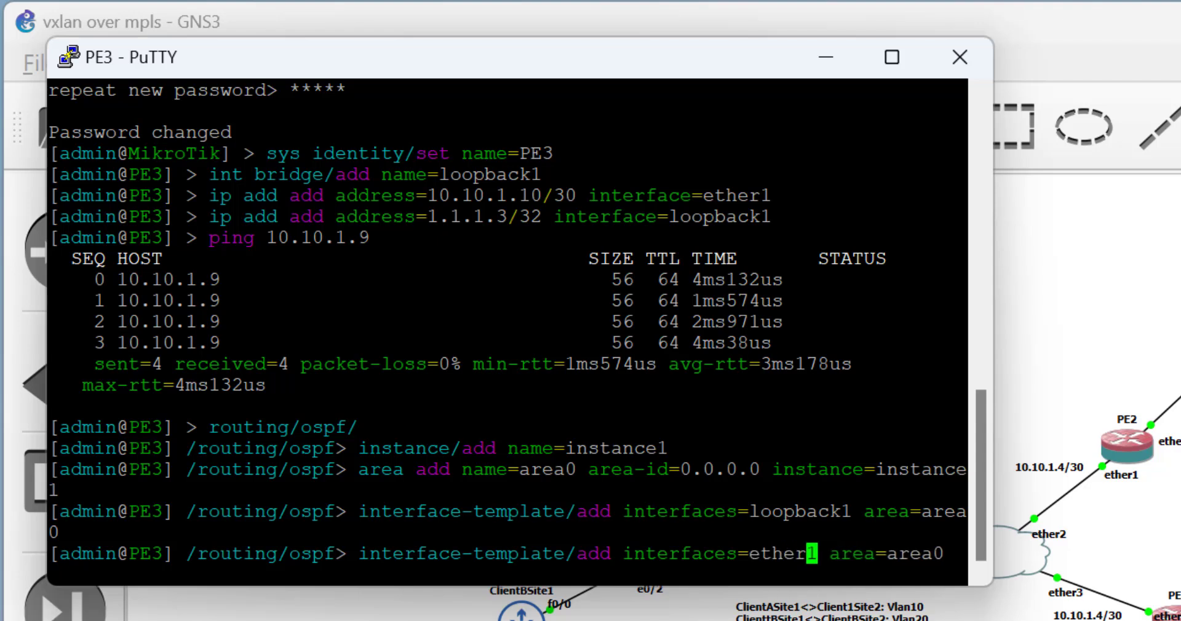
pyautogui.press('Return')
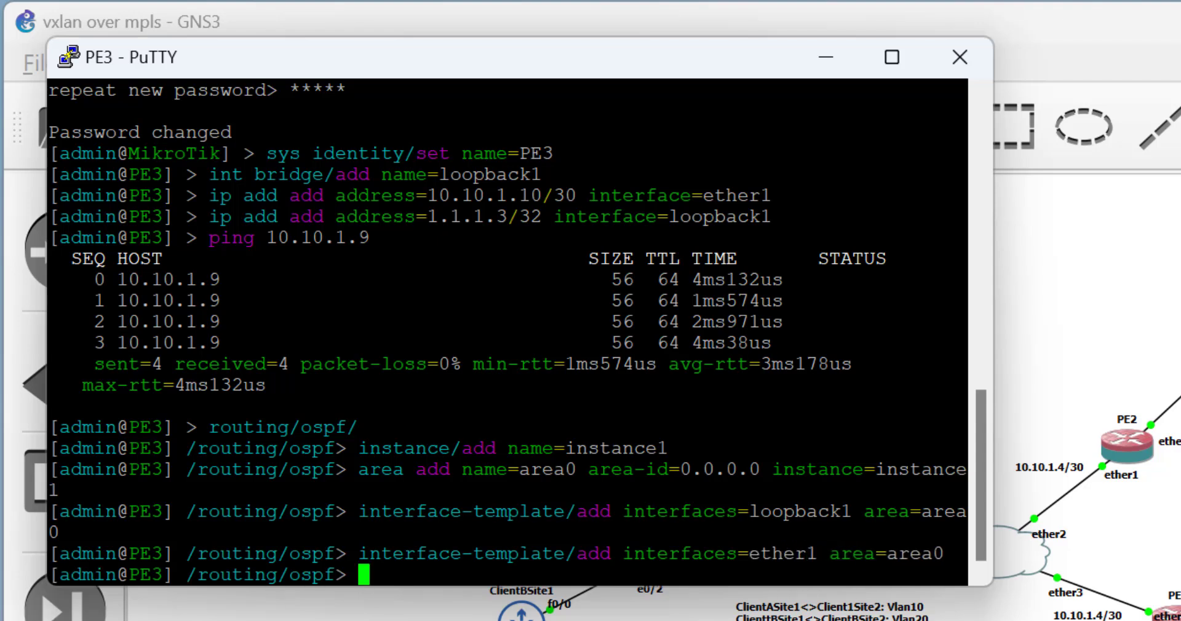
# On Core, run 'nei pr' and confirm Full neighbors 1.1.1.1, 1.1.1.2 and 10.10.1.10.
pyautogui.click(825, 61)
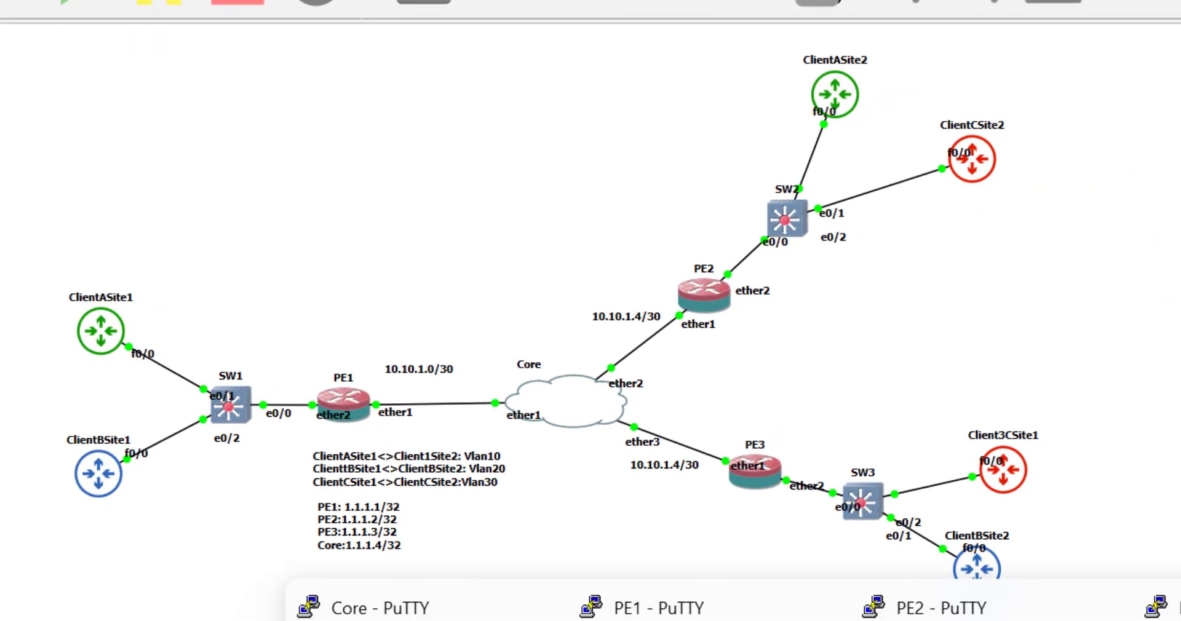
pyautogui.click(393, 609)
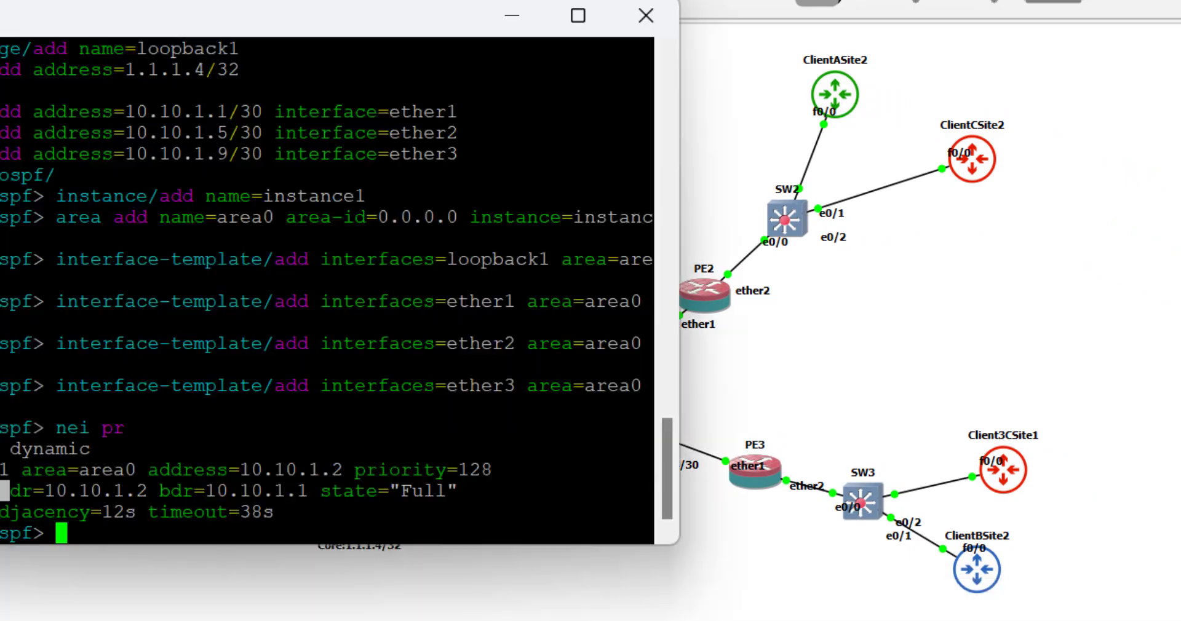
pyautogui.write('nei pr')
pyautogui.press('Return')
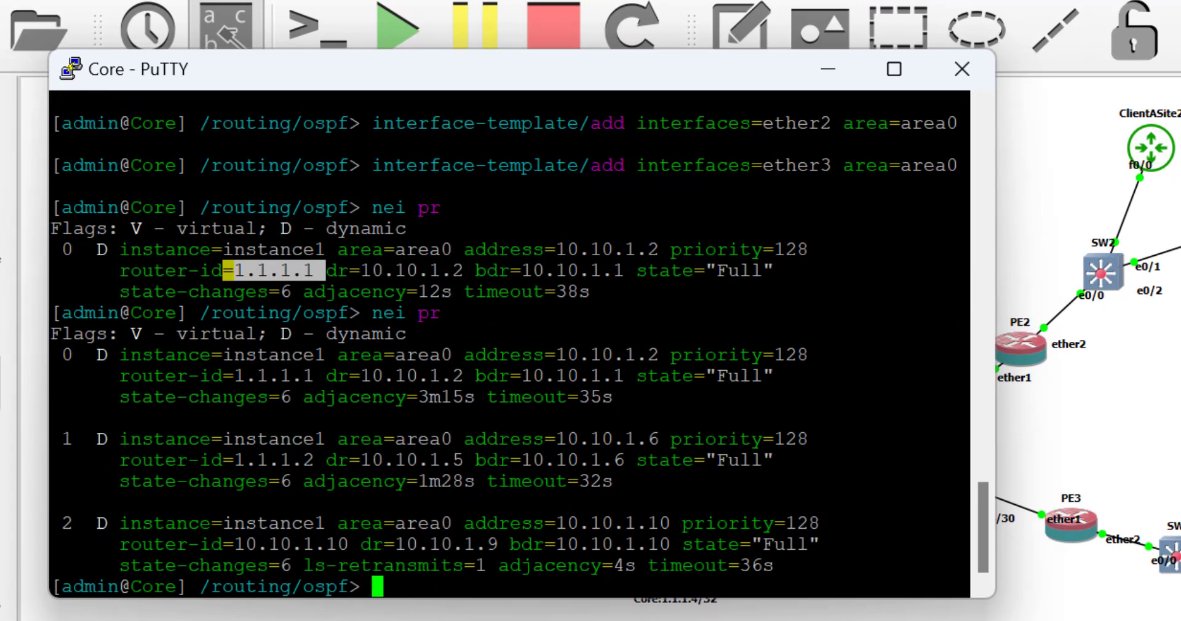
pyautogui.moveTo(235, 376); pyautogui.dragTo(309, 376)
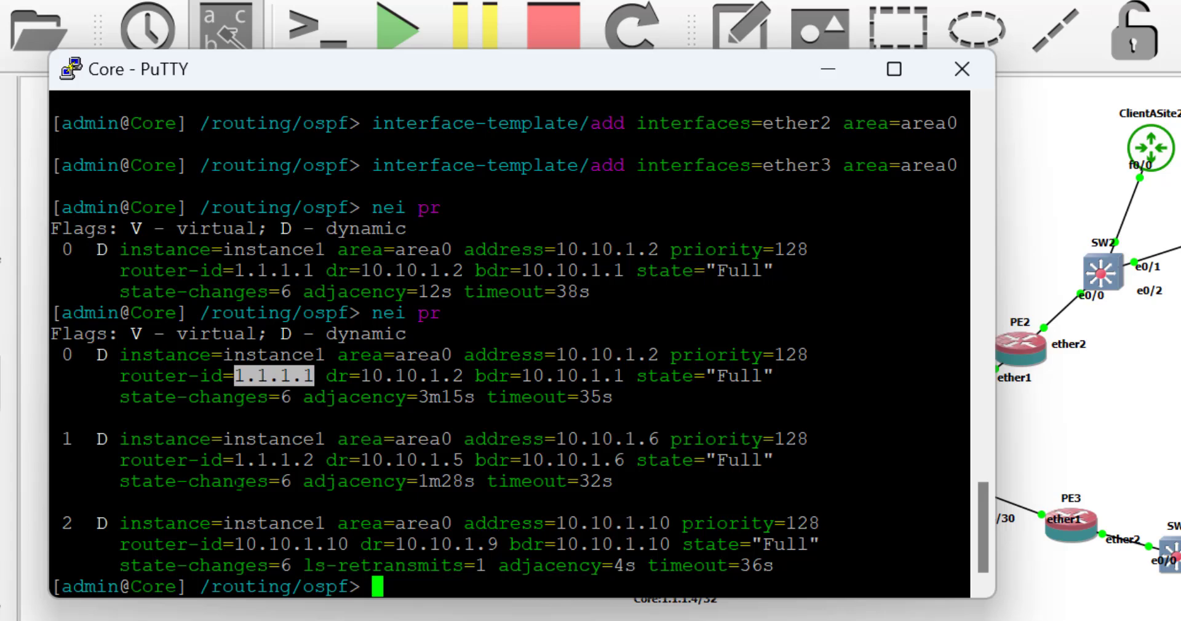
pyautogui.moveTo(235, 461); pyautogui.dragTo(313, 460)
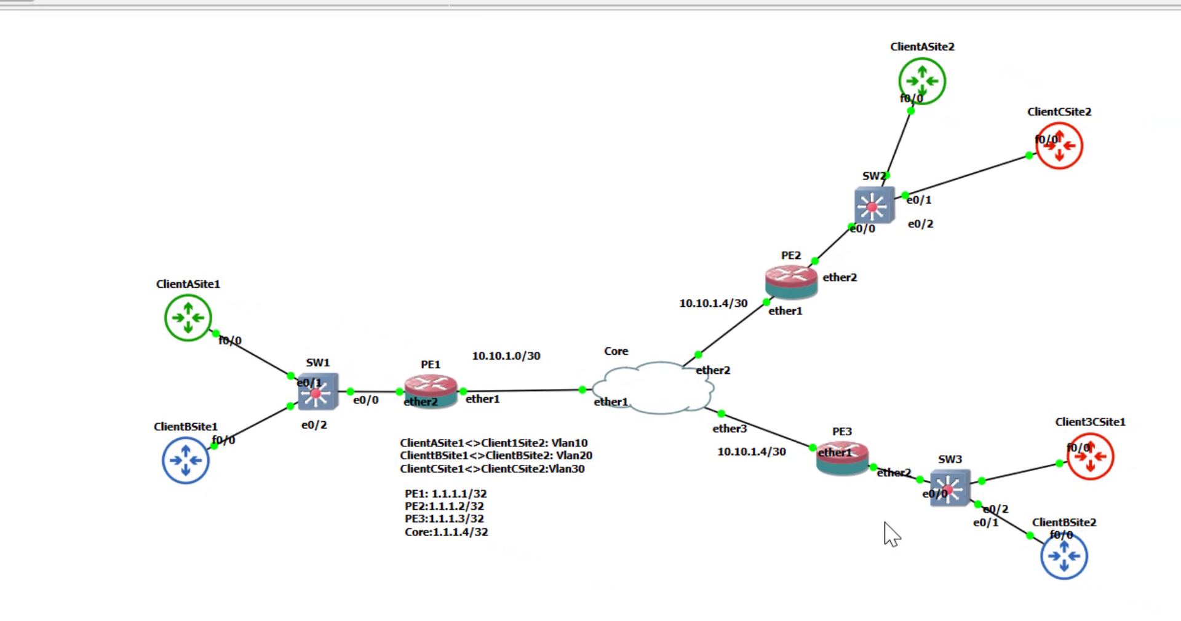
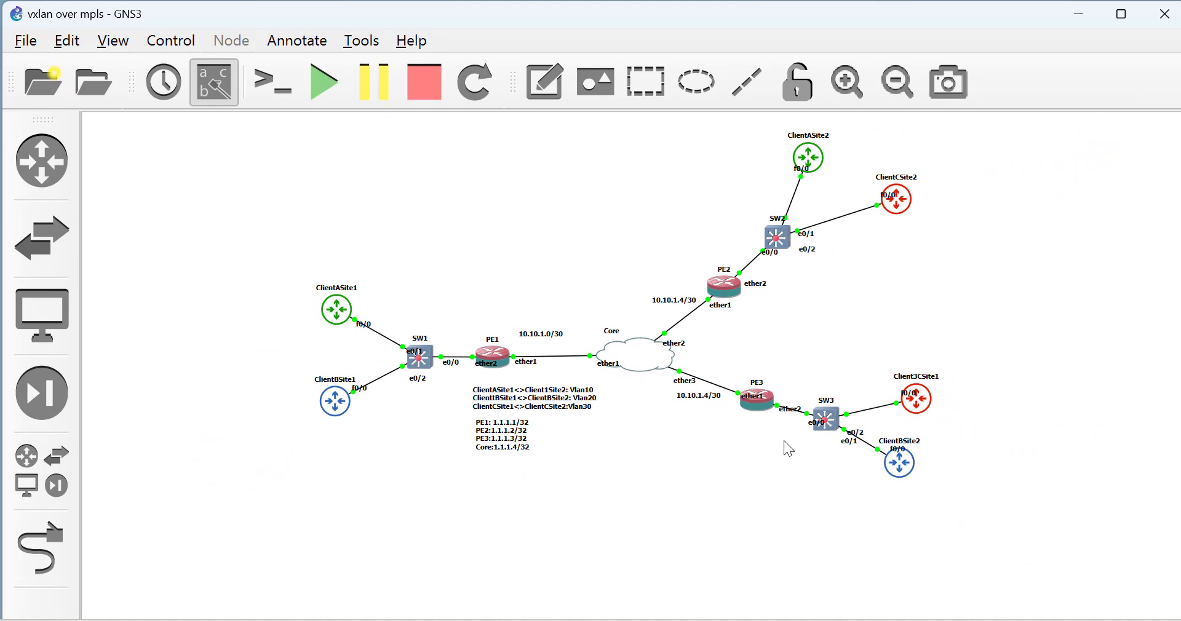
# Add a Cloud node hosted on the GNS3 VM and place Cloud1 above Core.
pyautogui.click(52, 476)
pyautogui.moveTo(115, 351); pyautogui.dragTo(792, 238)
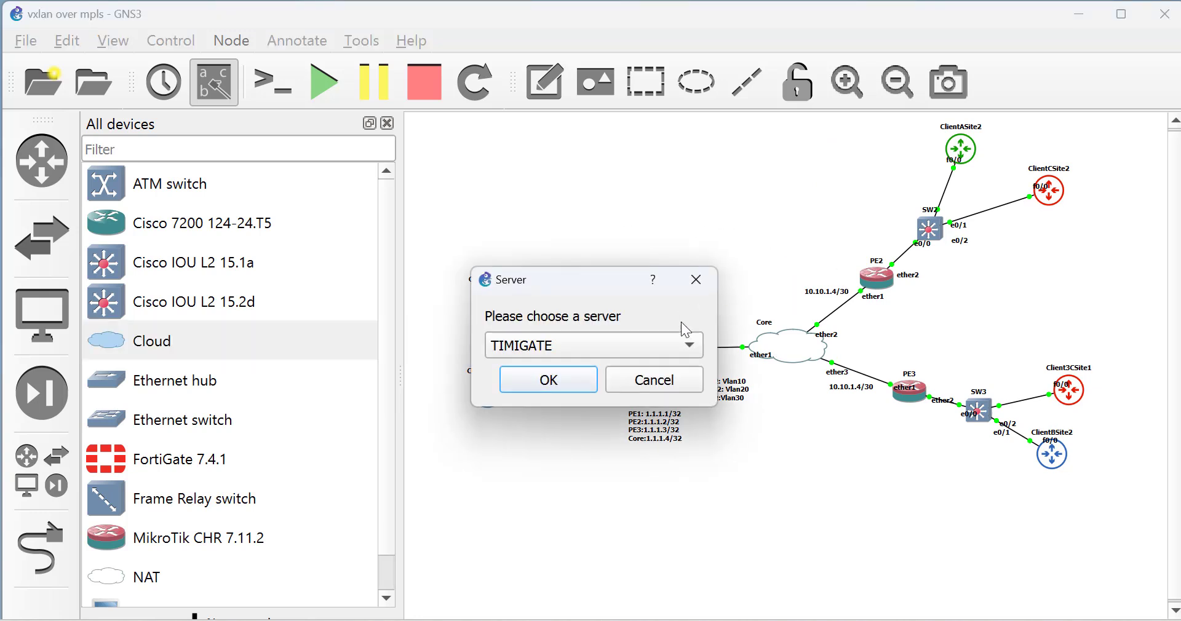
pyautogui.click(677, 346)
pyautogui.click(602, 373)
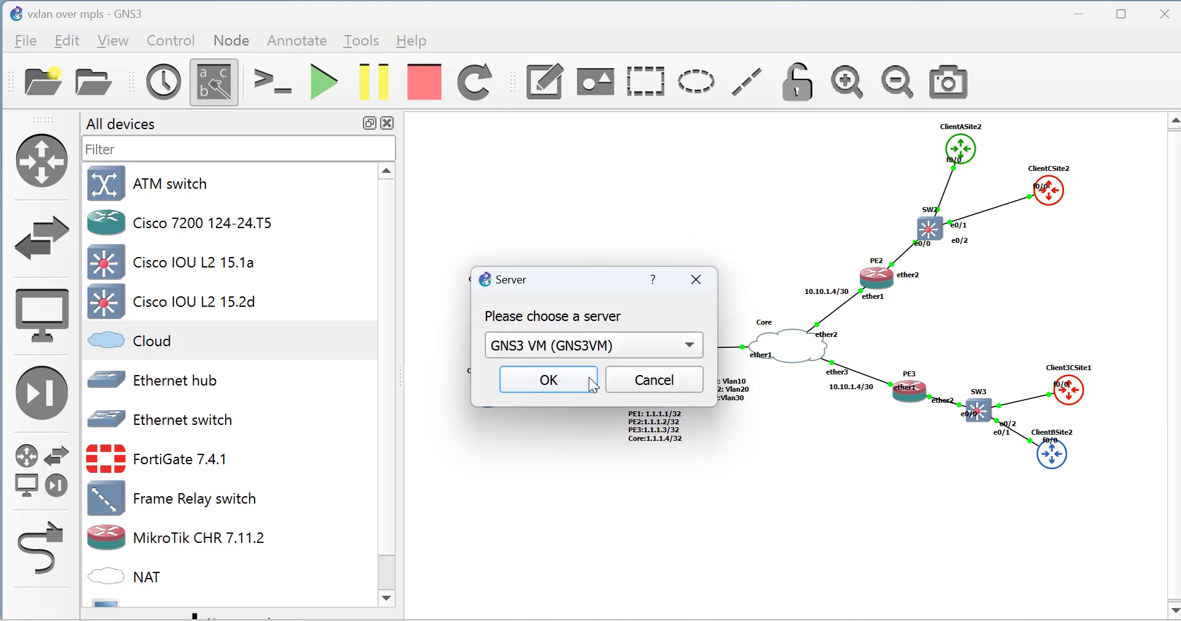
pyautogui.click(578, 380)
pyautogui.moveTo(841, 261); pyautogui.dragTo(739, 187)
# Link Cloud1's eth0 to the Core router's ether4.
pyautogui.click(41, 547)
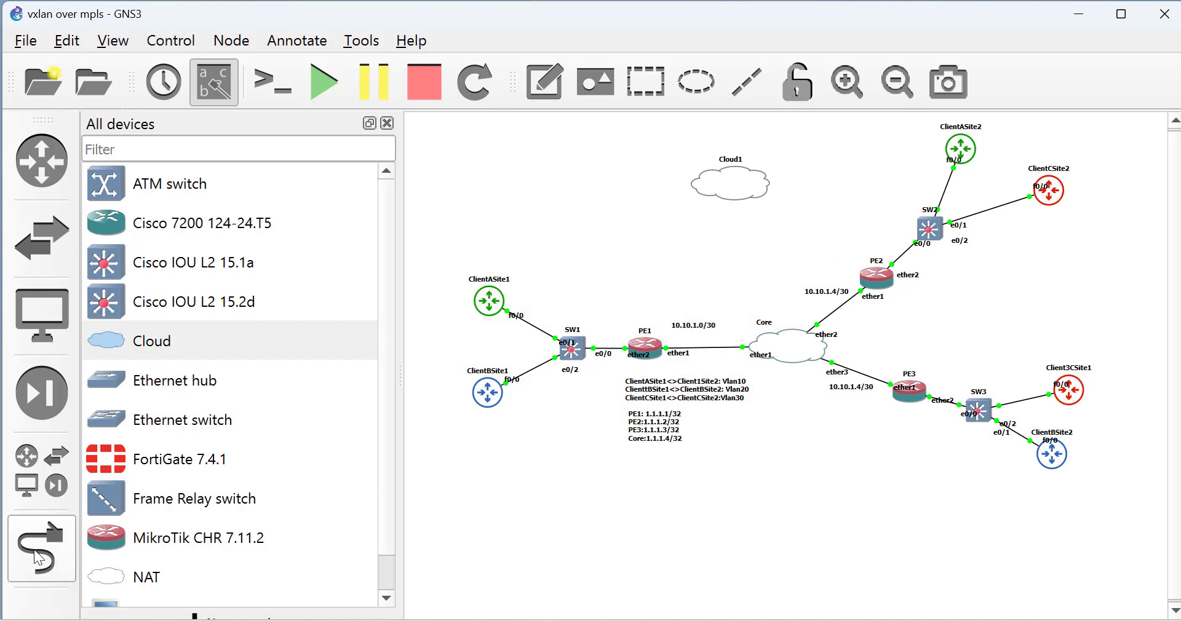
pyautogui.click(738, 190)
pyautogui.click(788, 214)
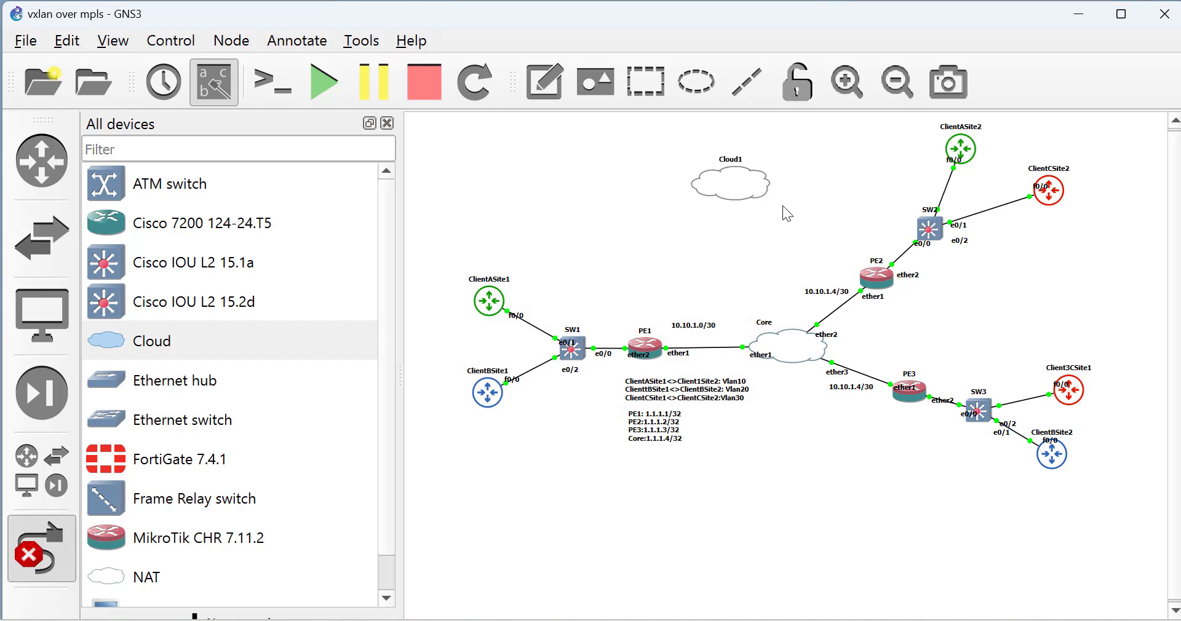
pyautogui.click(780, 339)
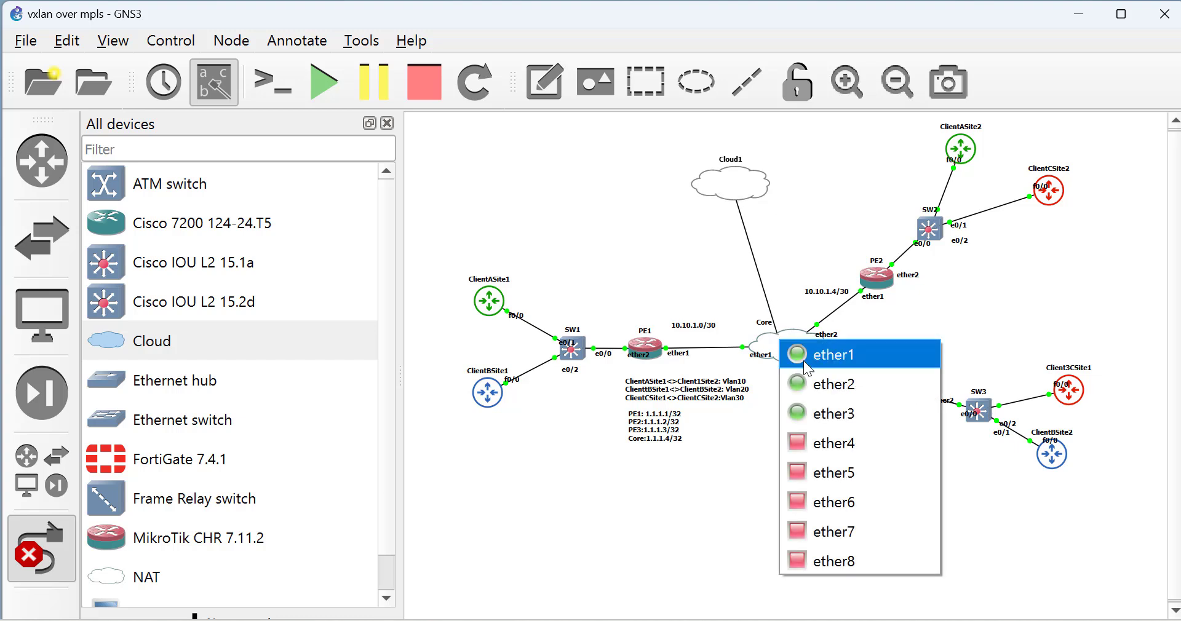
pyautogui.click(832, 449)
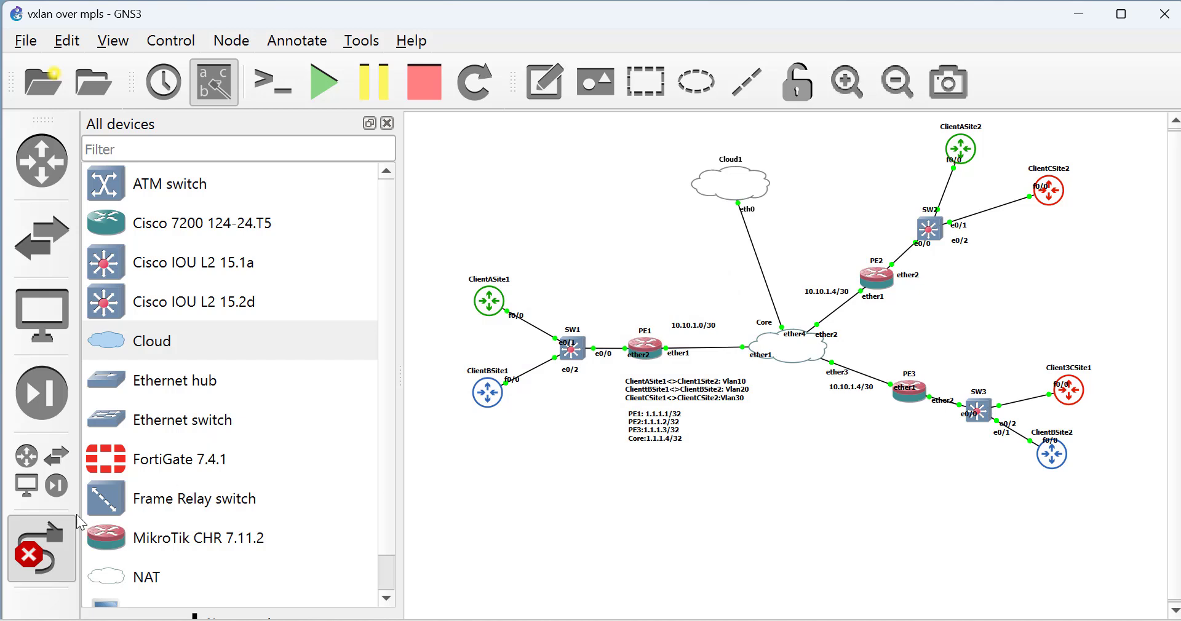
# In Core's console, add a DHCP client on ether4 and print addresses, showing 192.168.106.153/24.
pyautogui.click(57, 547)
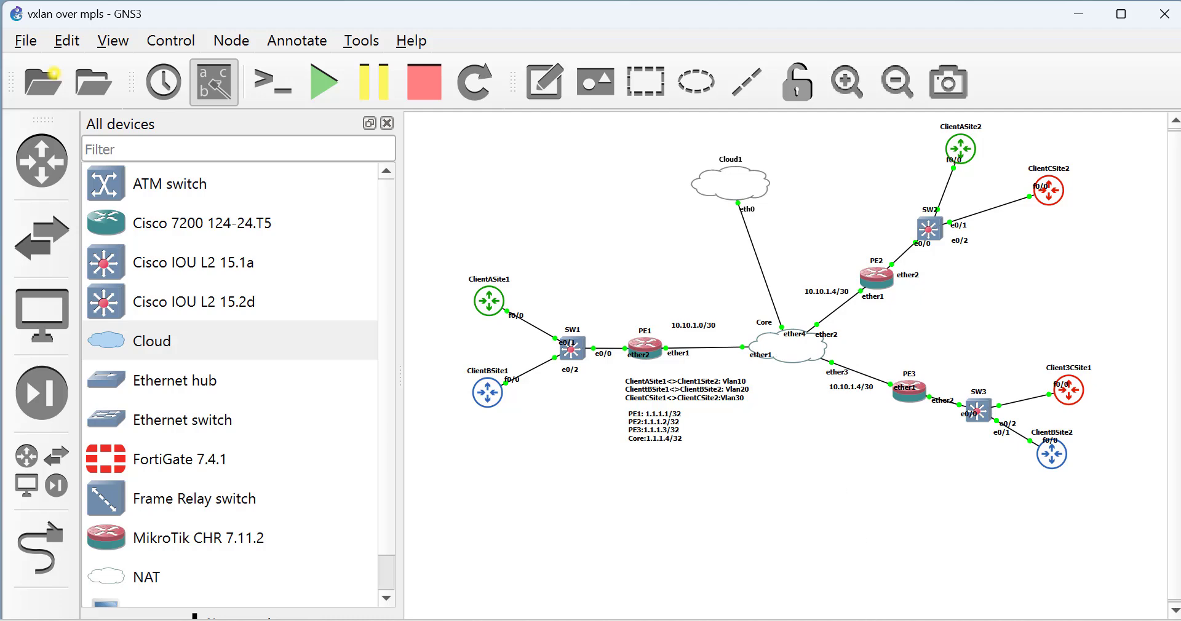
pyautogui.moveTo(874, 620)
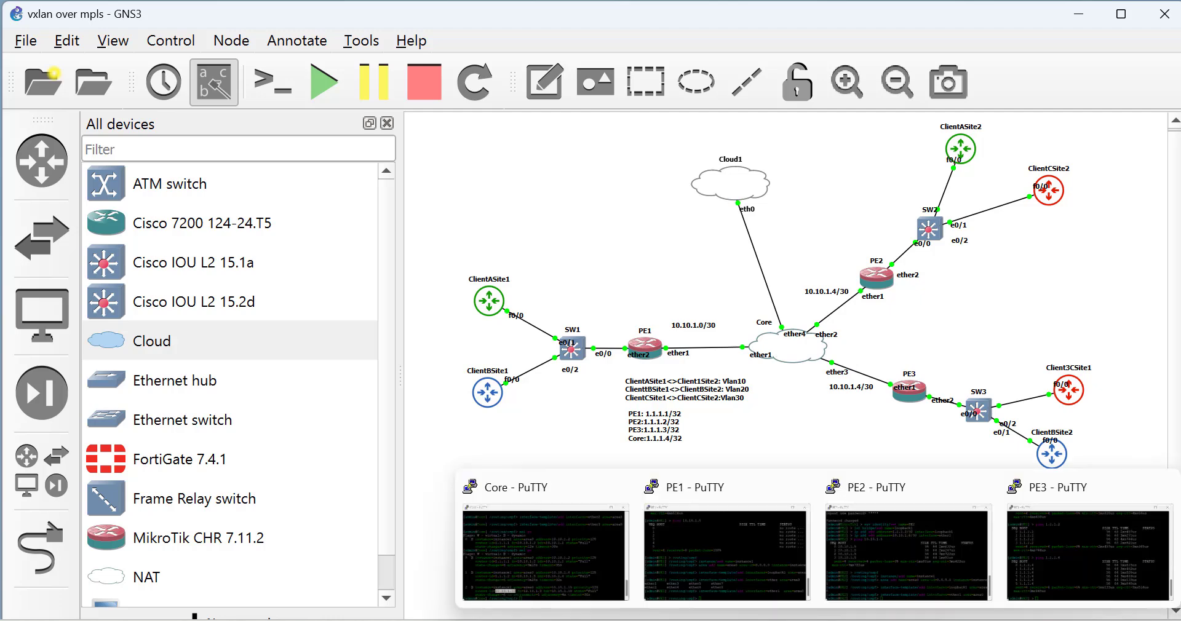
pyautogui.click(530, 568)
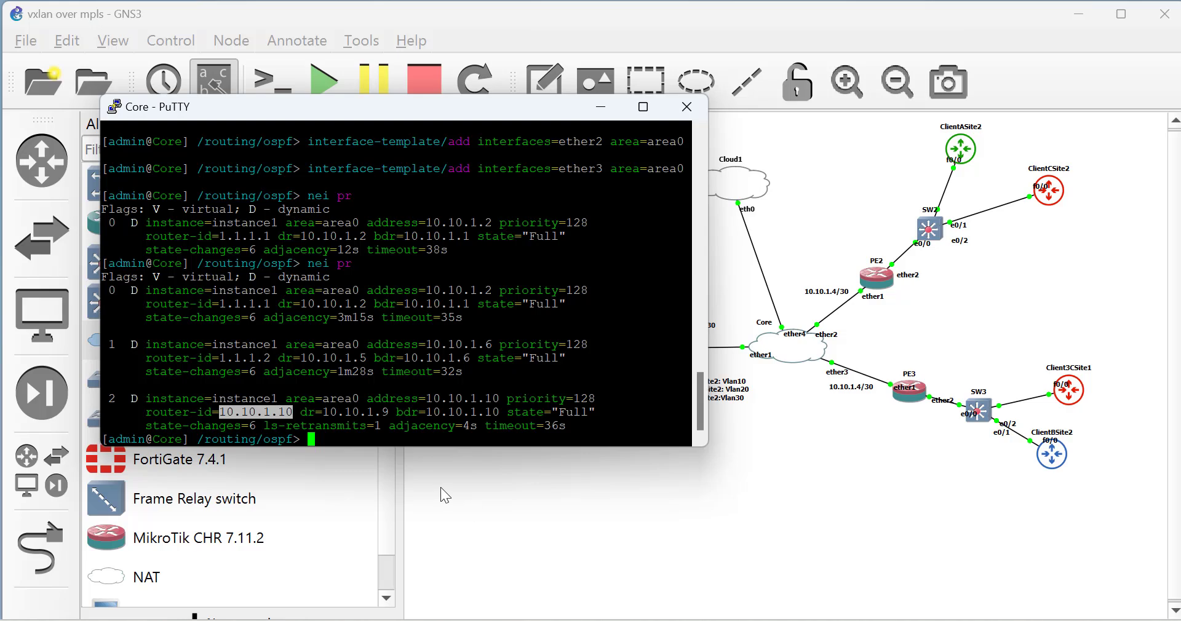
pyautogui.write('/')
pyautogui.press('Return')
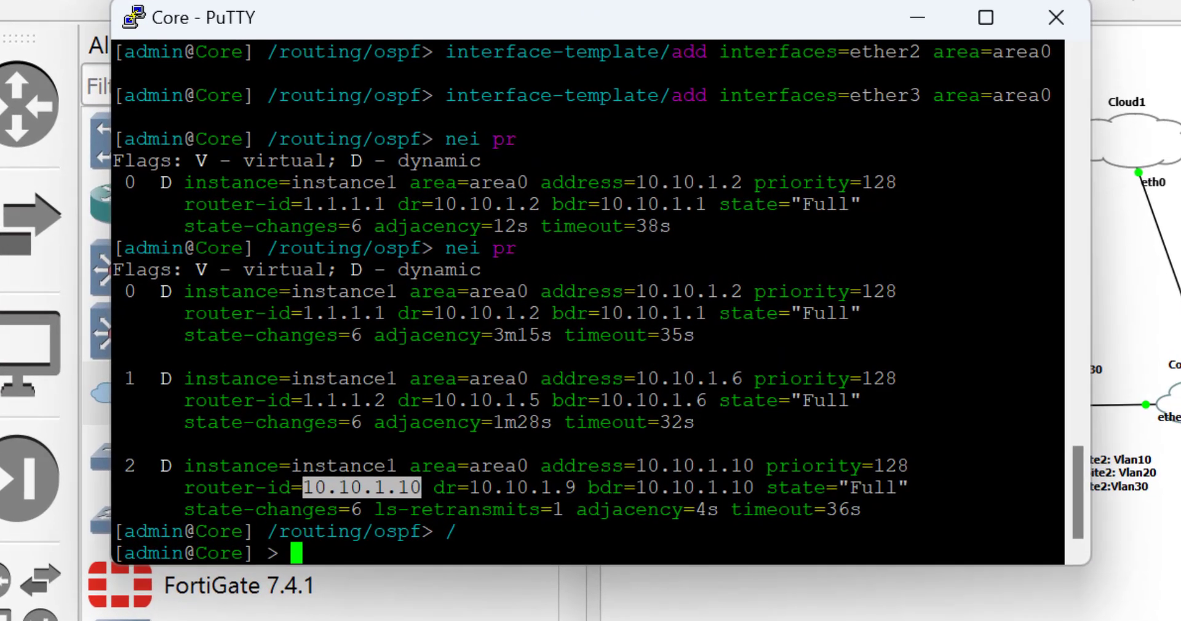
pyautogui.write('ip dhcp-client/add ')
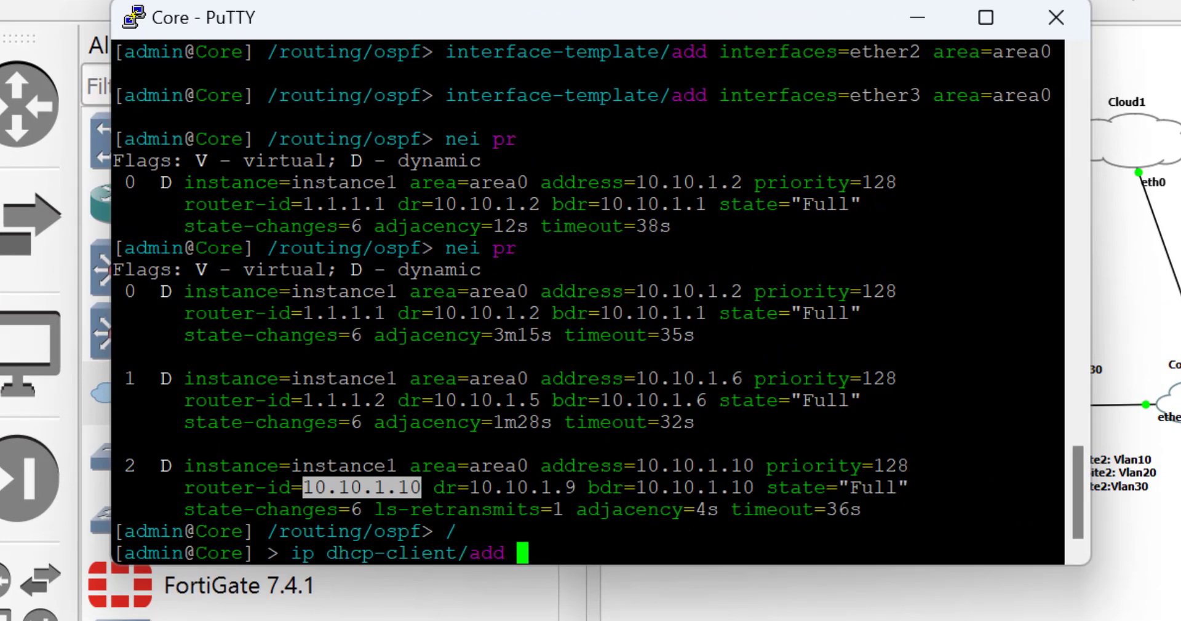
pyautogui.write('interface=ether4')
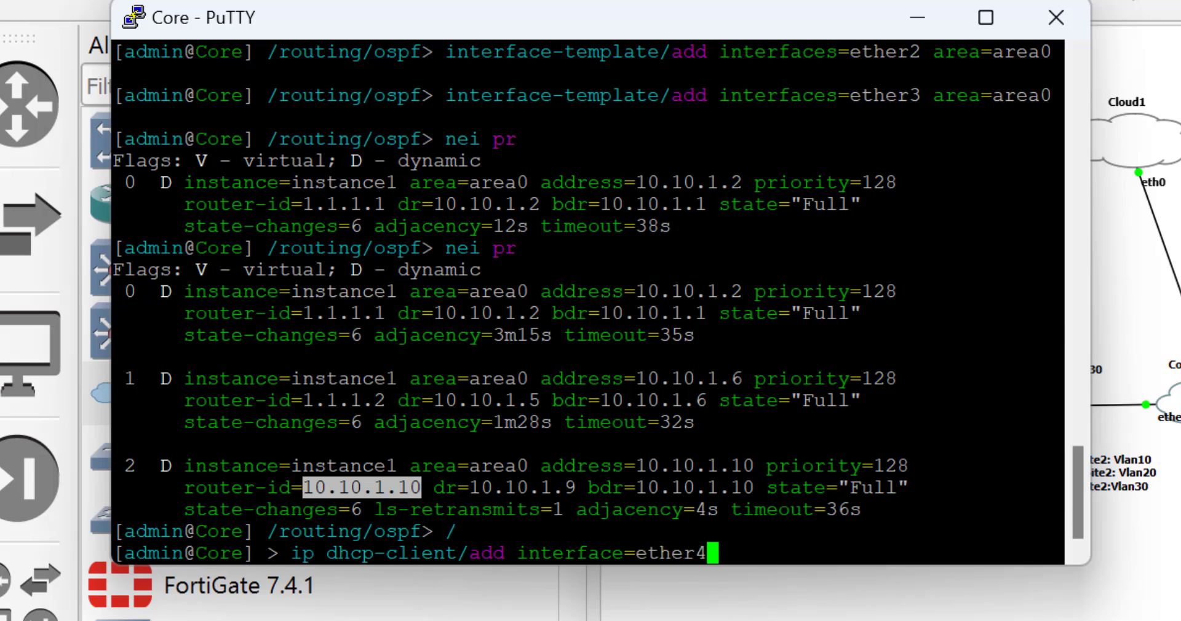
pyautogui.press('Return')
pyautogui.write('ip add pr')
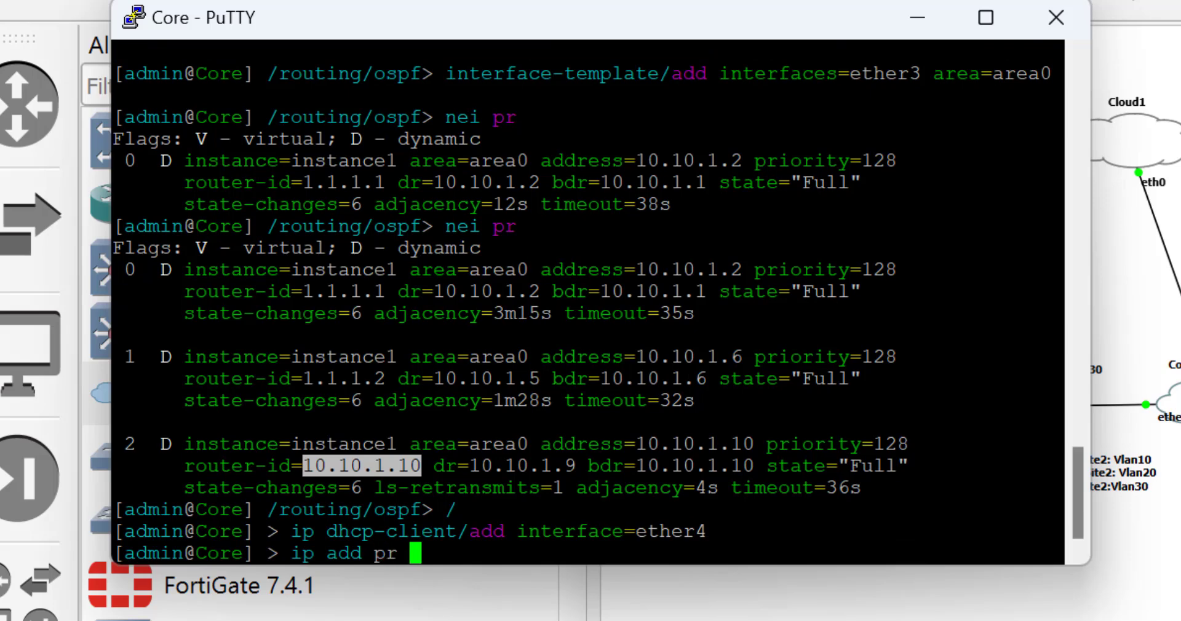
pyautogui.press('Return')
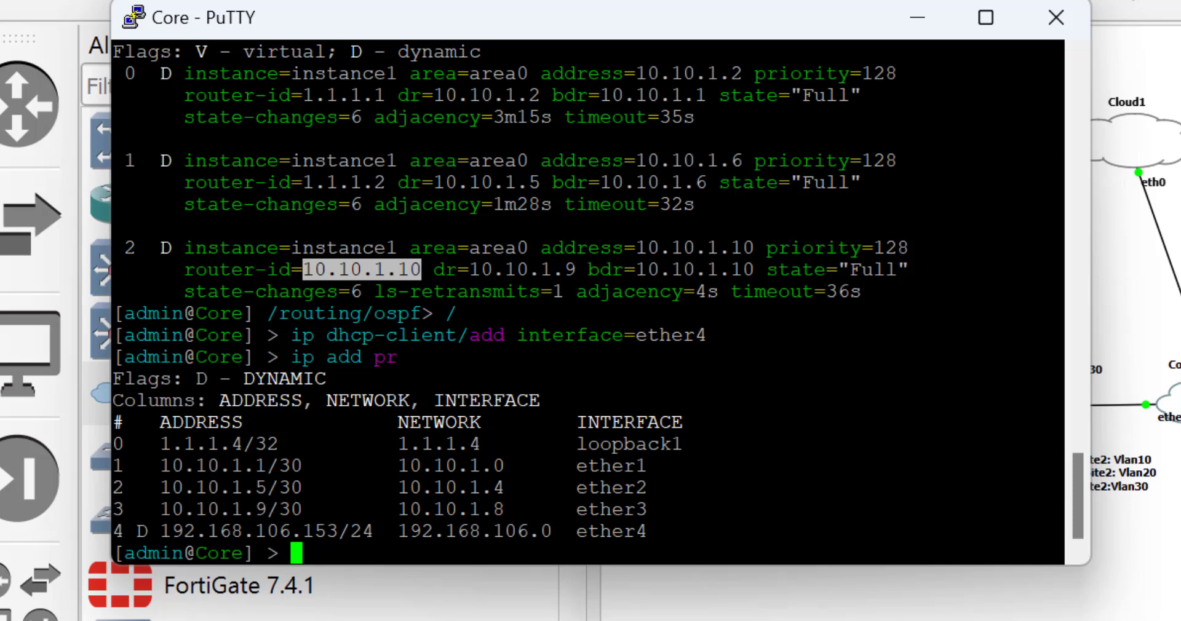
# Connect WinBox to the Core router at 192.168.106.153 and maximize the session window.
pyautogui.click(917, 18)
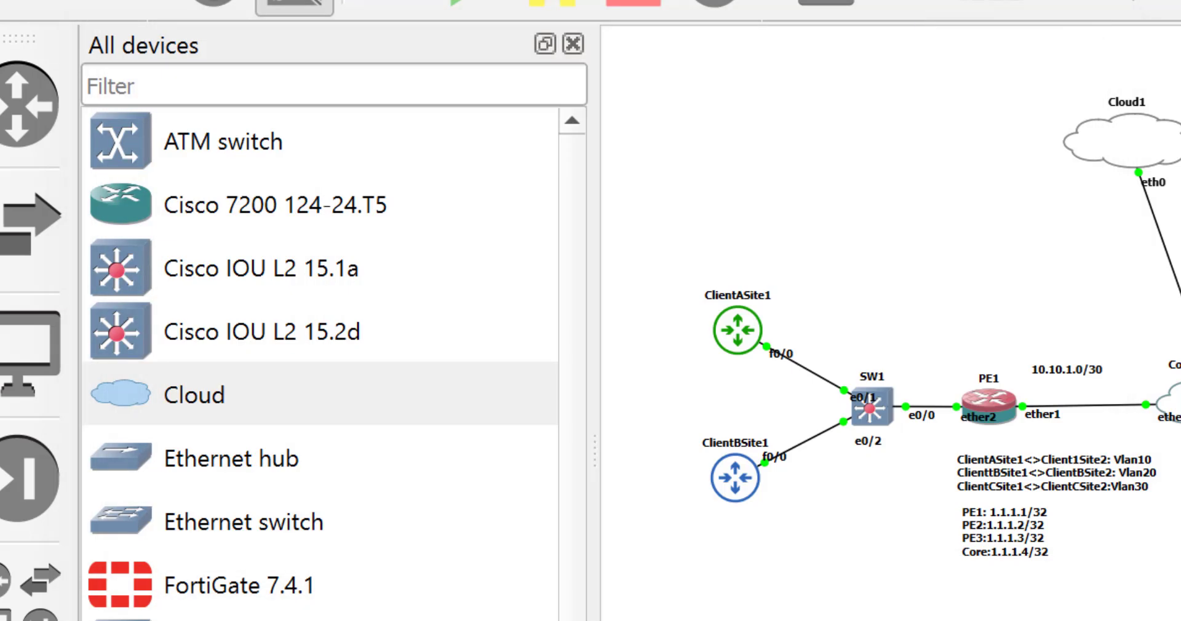
pyautogui.hotkey('alt', 'Tab')
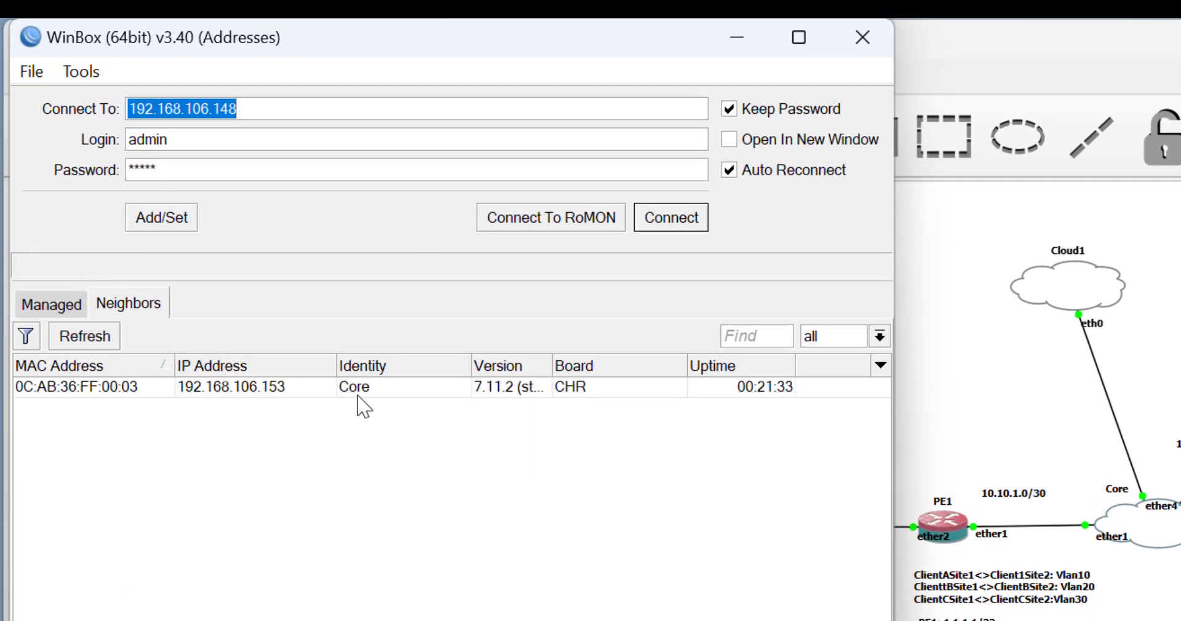
pyautogui.click(255, 389)
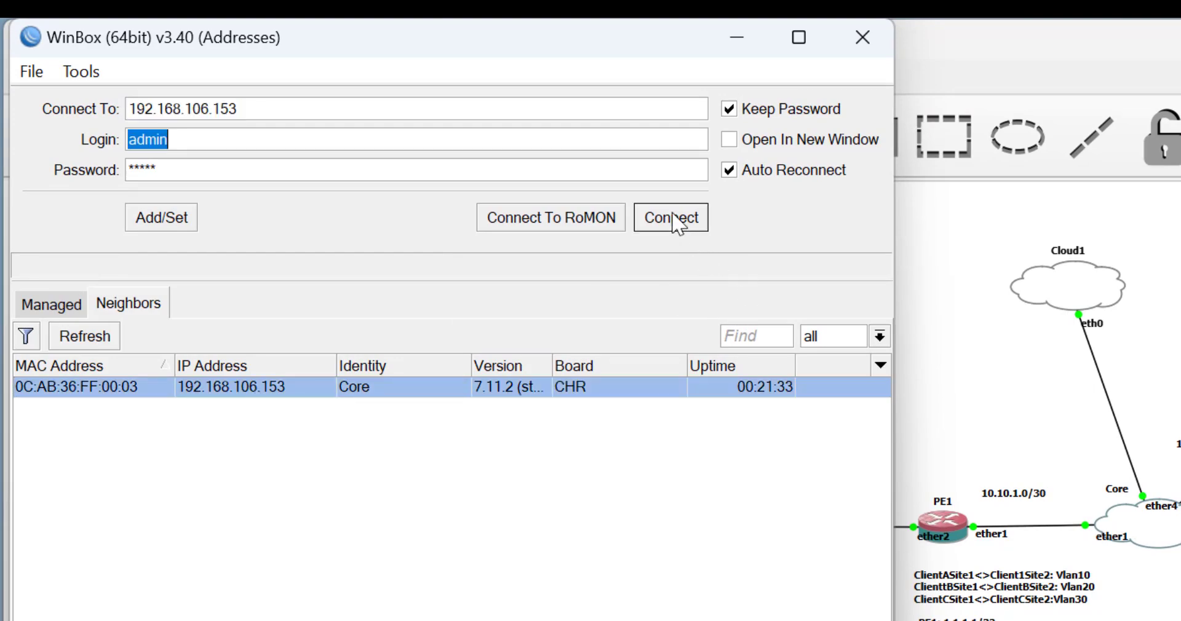
pyautogui.click(677, 220)
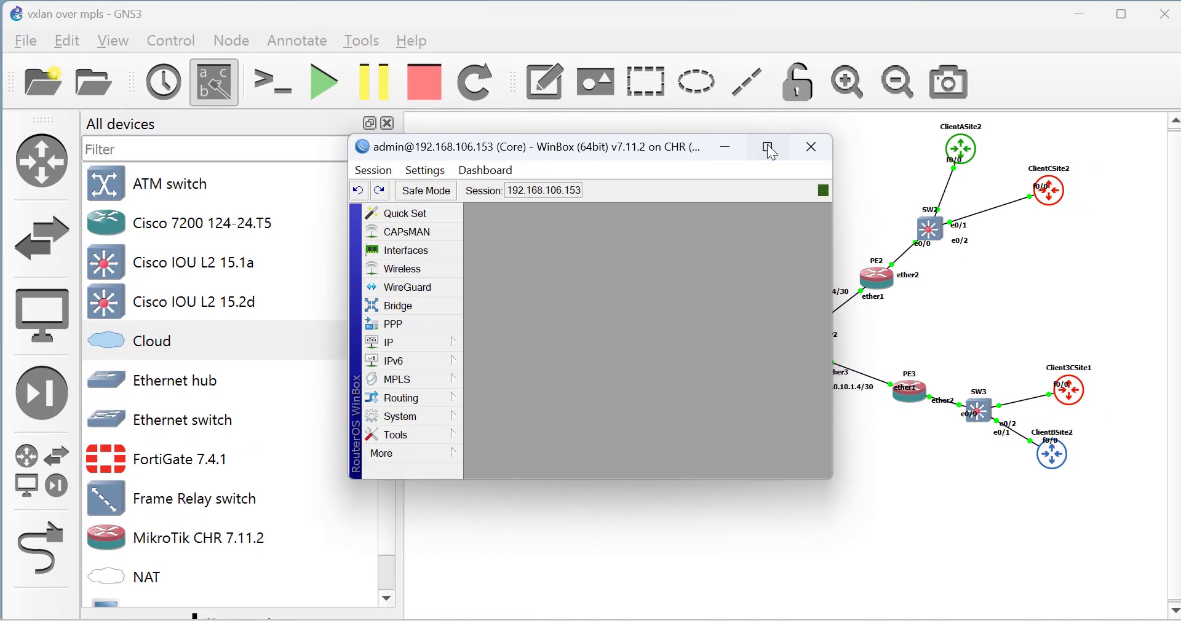
pyautogui.click(768, 148)
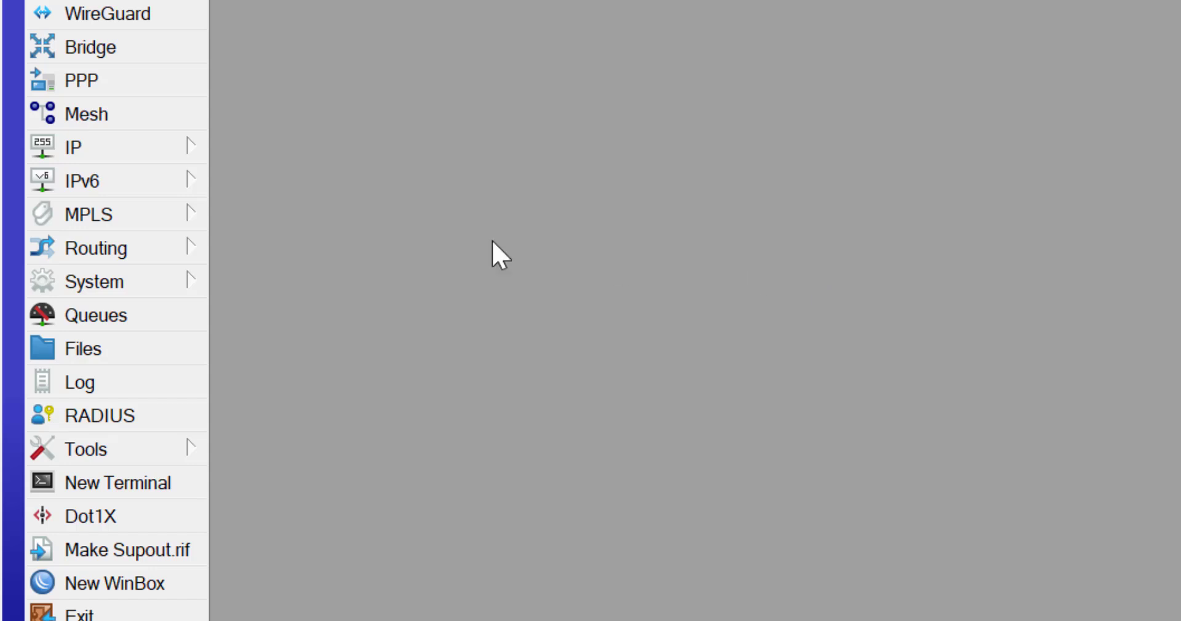
# Add ether1 as an MPLS interface in Core's MPLS window.
pyautogui.click(96, 219)
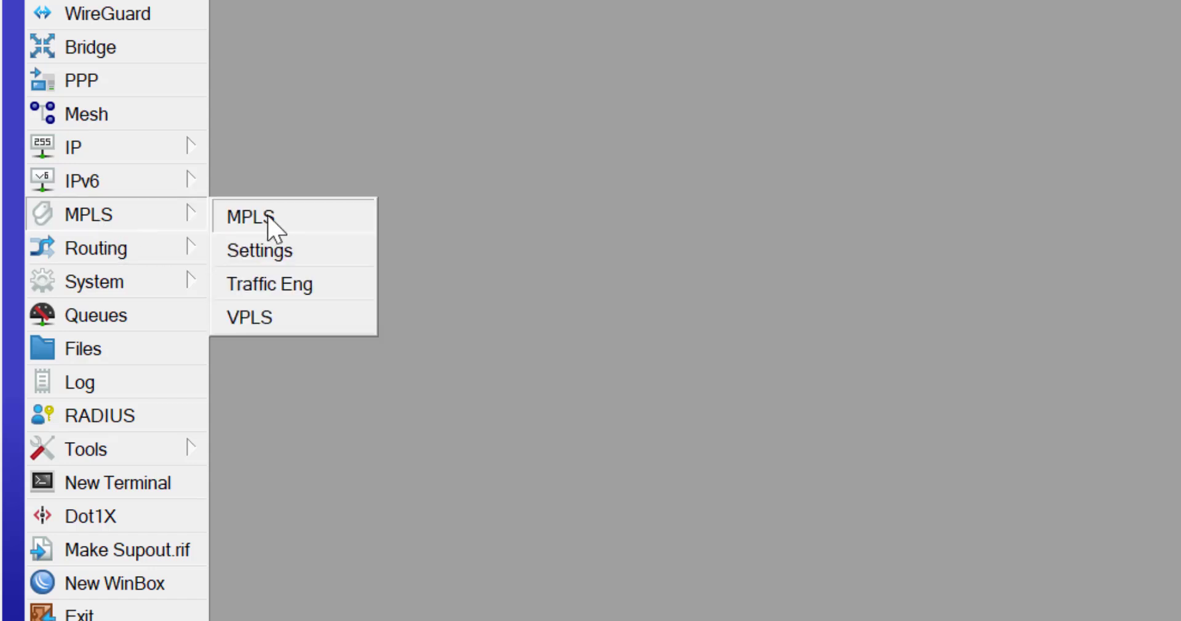
pyautogui.click(268, 218)
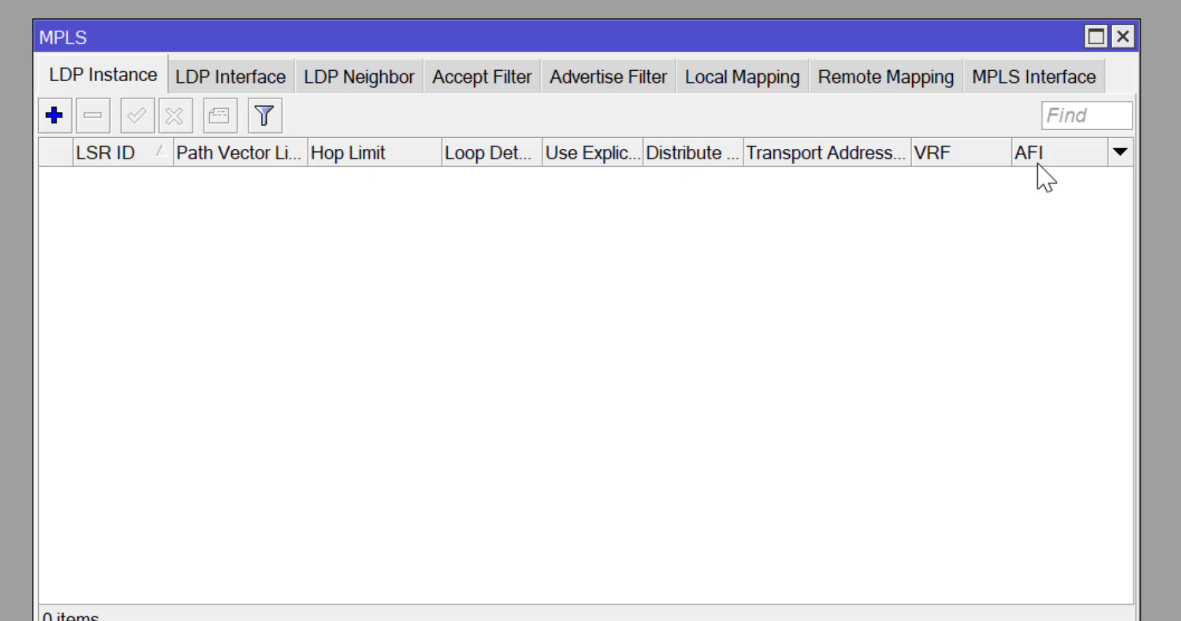
pyautogui.click(344, 72)
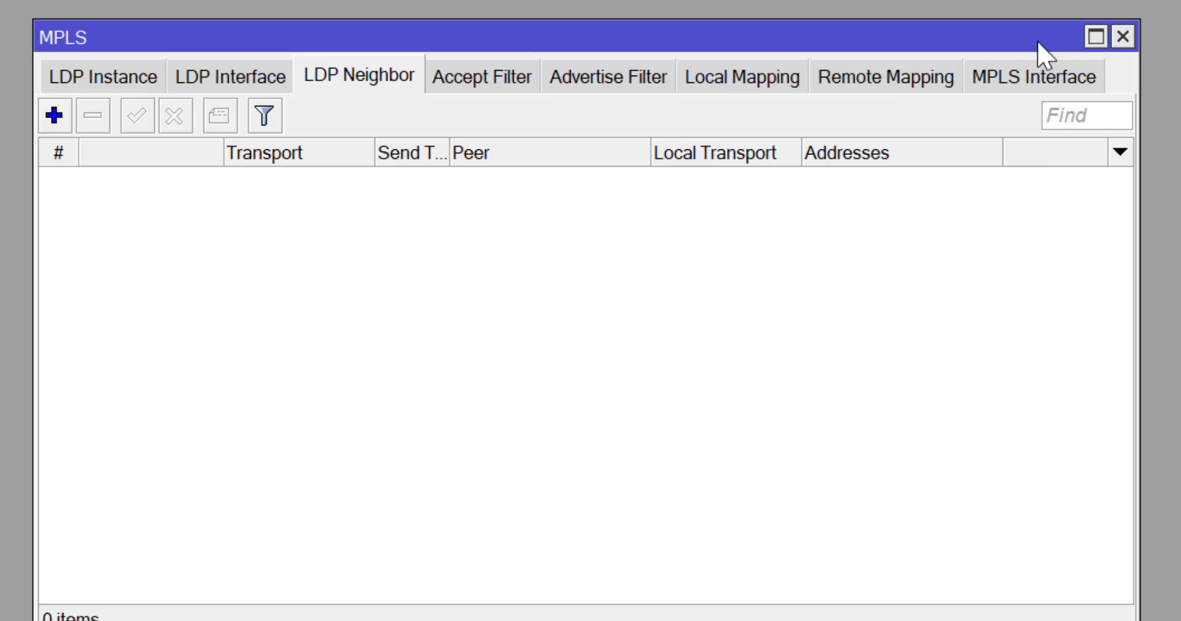
pyautogui.click(1064, 92)
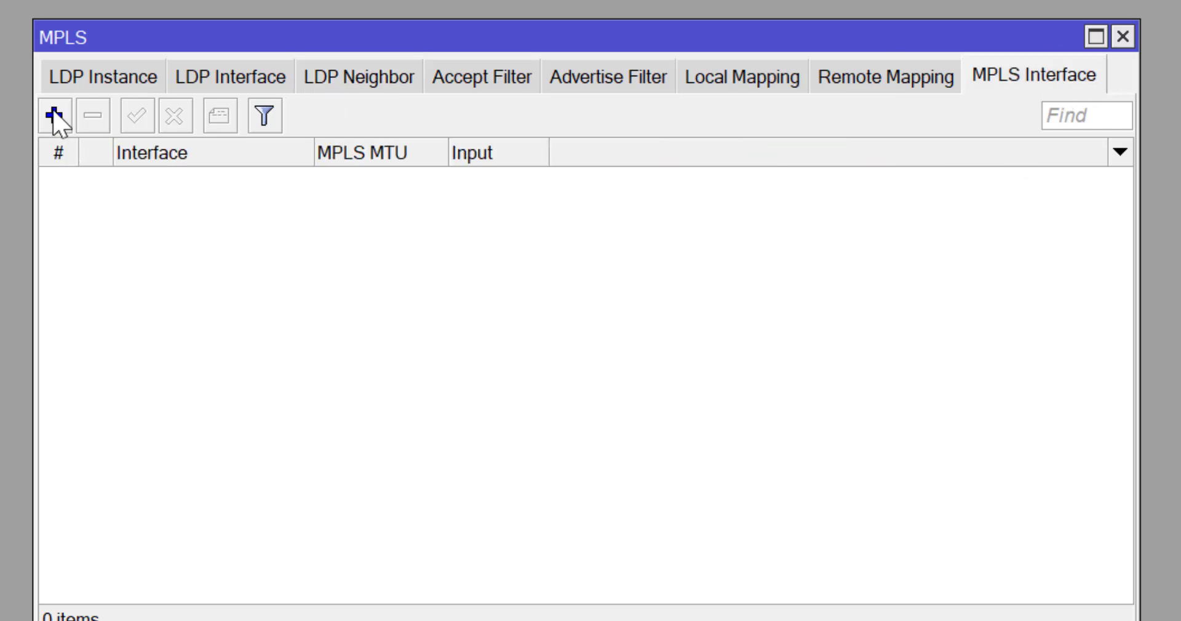
pyautogui.click(53, 114)
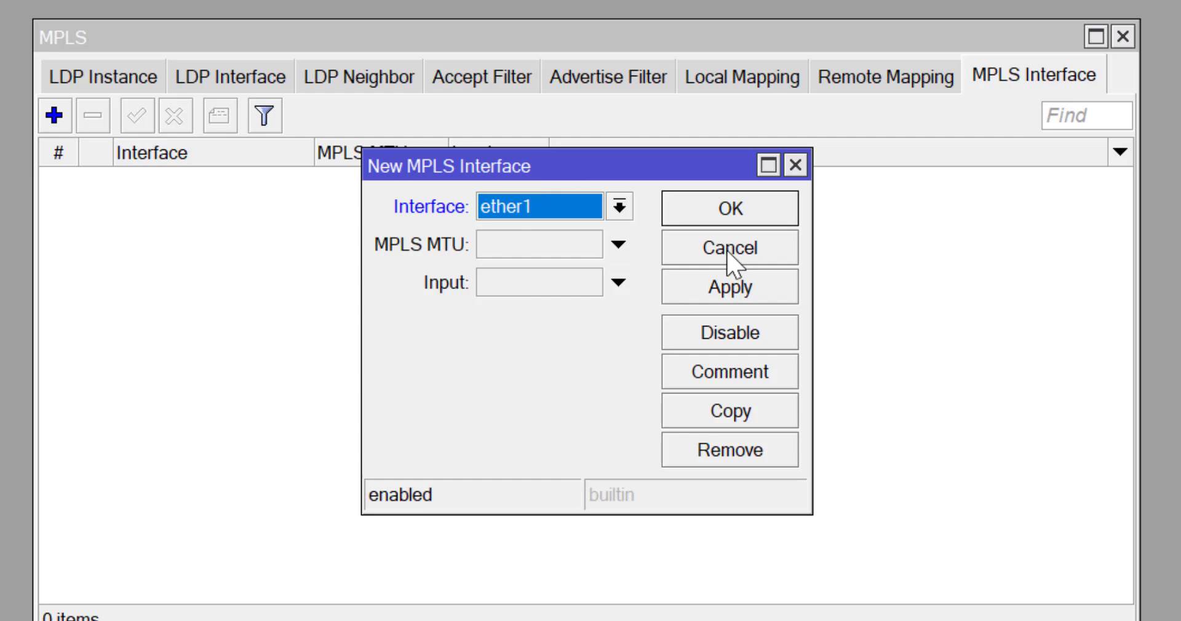
pyautogui.click(740, 212)
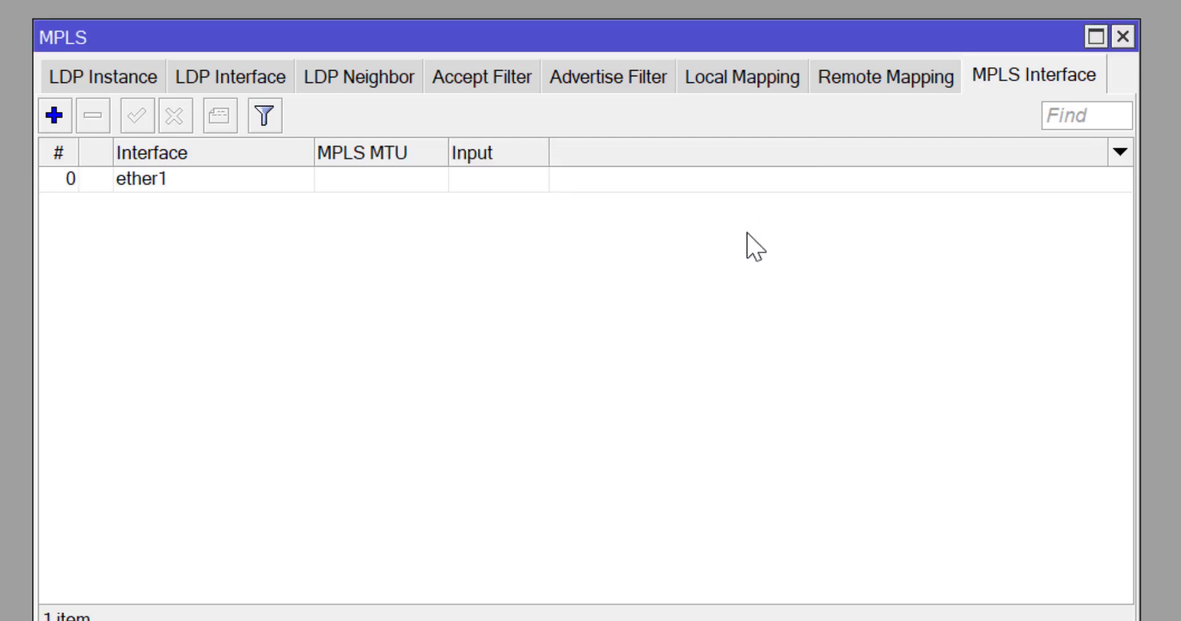
# Add ether2 and ether3 as MPLS interfaces as well.
pyautogui.click(54, 115)
pyautogui.click(618, 209)
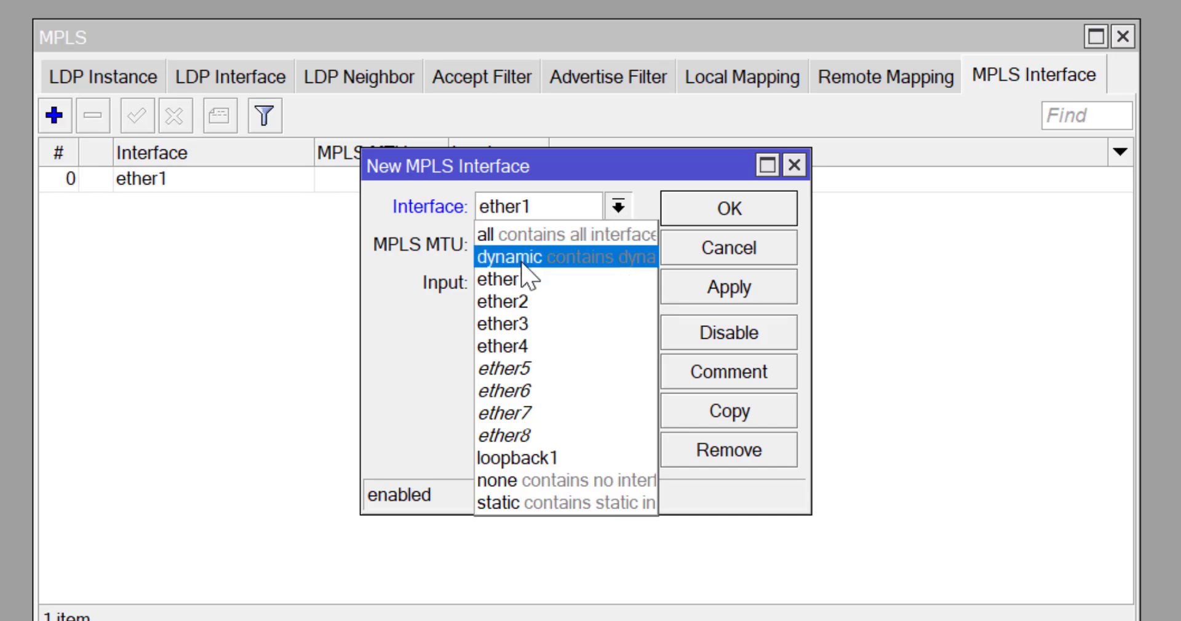
pyautogui.click(499, 300)
pyautogui.click(726, 215)
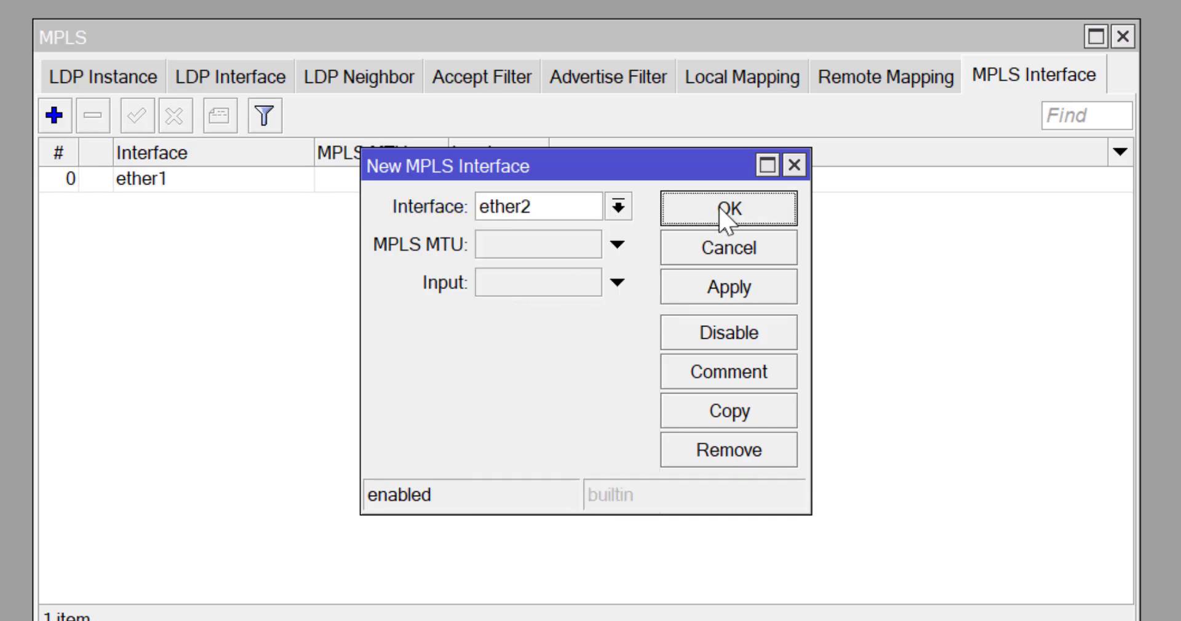
pyautogui.click(56, 115)
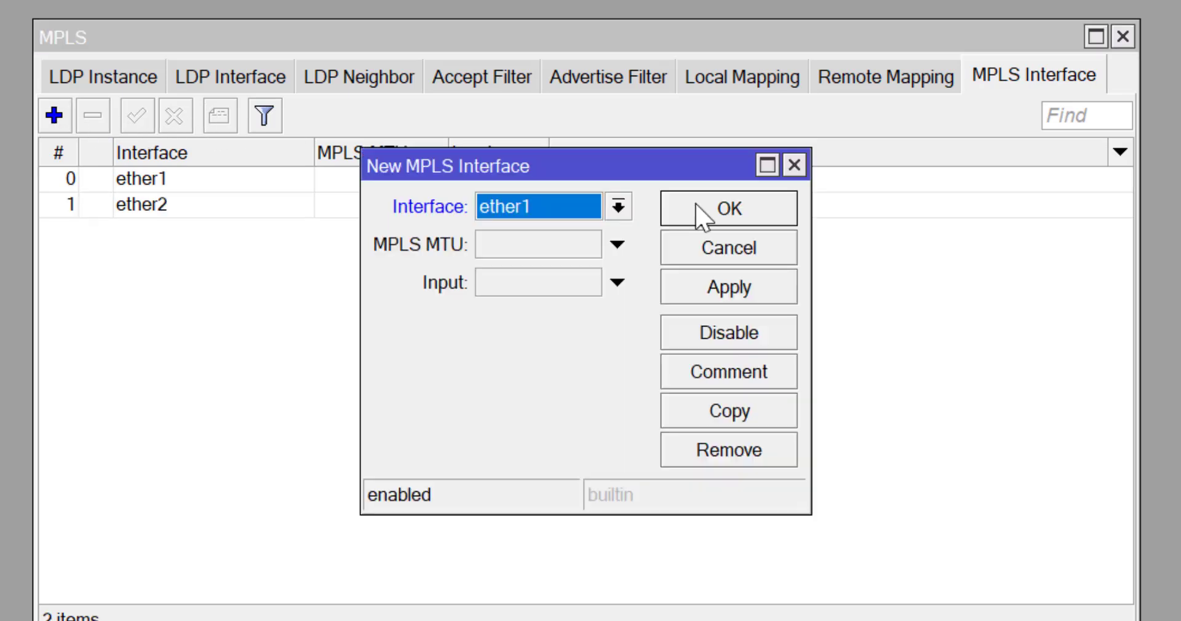
pyautogui.click(618, 209)
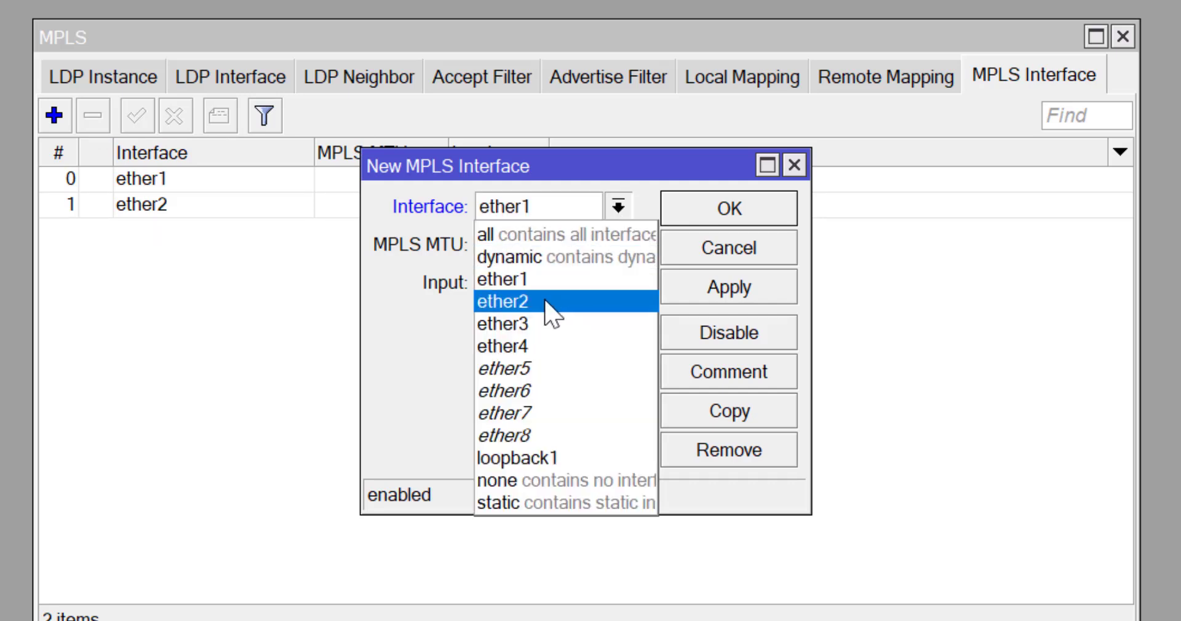
pyautogui.click(525, 329)
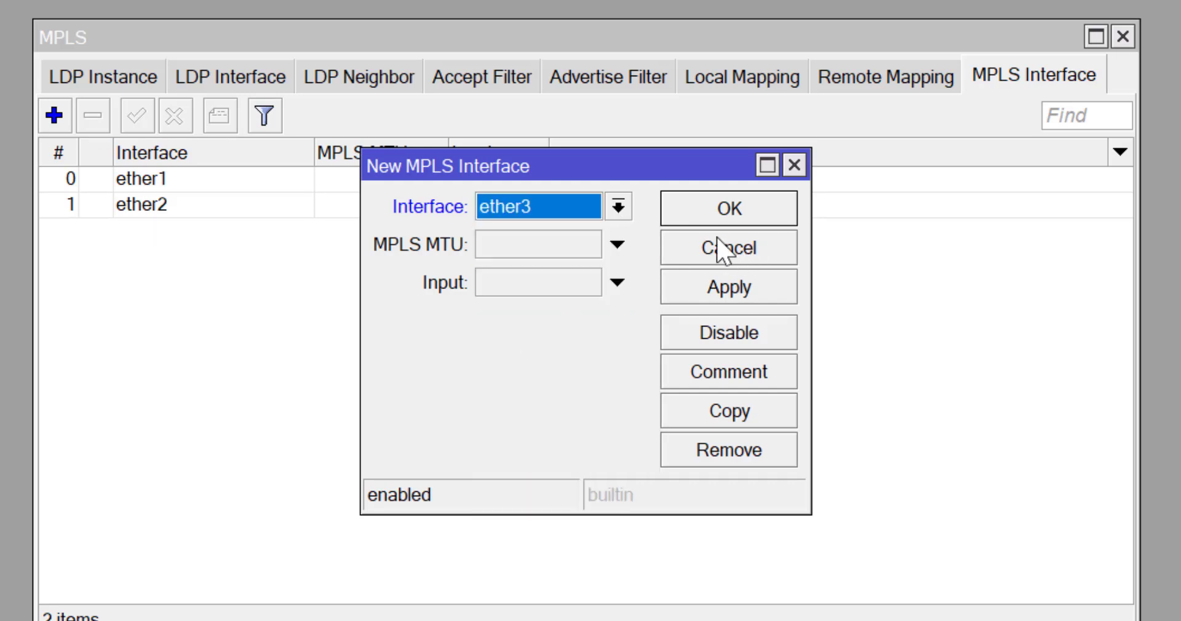
pyautogui.click(719, 210)
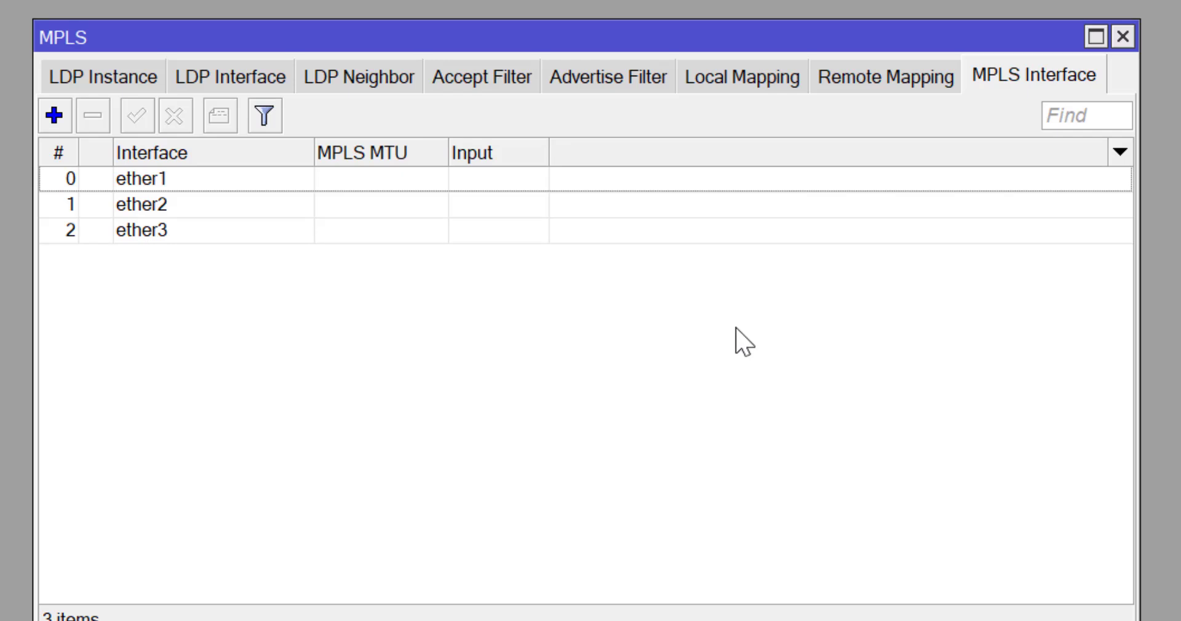
pyautogui.click(94, 82)
# Create an LDP instance with LSR ID 1.1.1.4 and transport address 1.1.1.4.
pyautogui.click(51, 122)
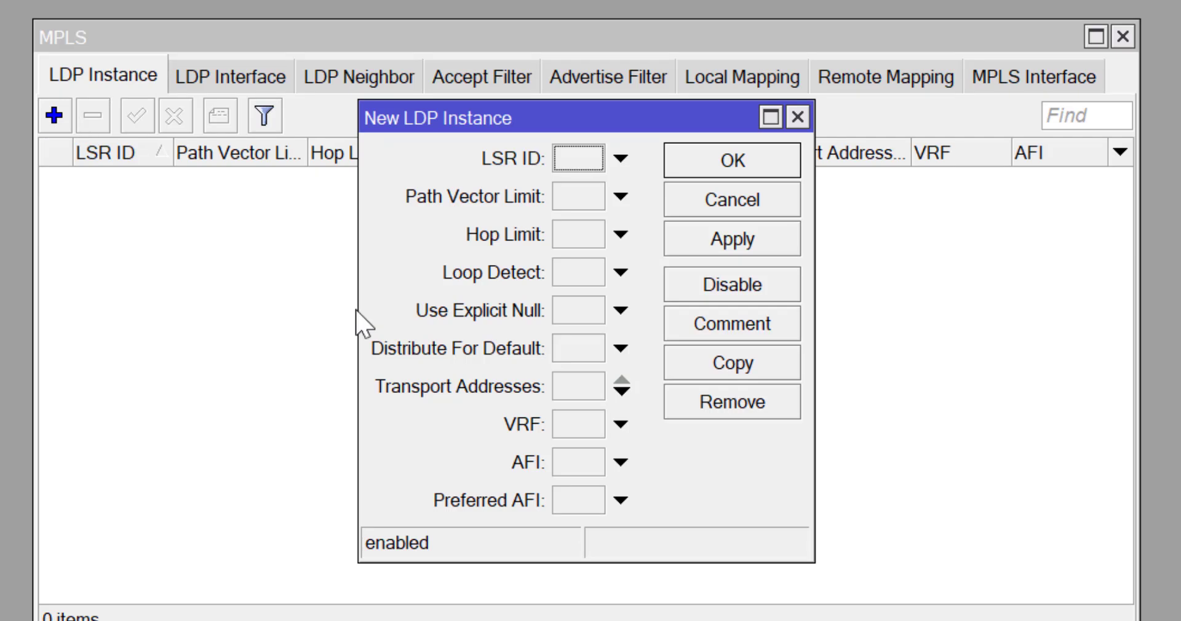
pyautogui.click(580, 161)
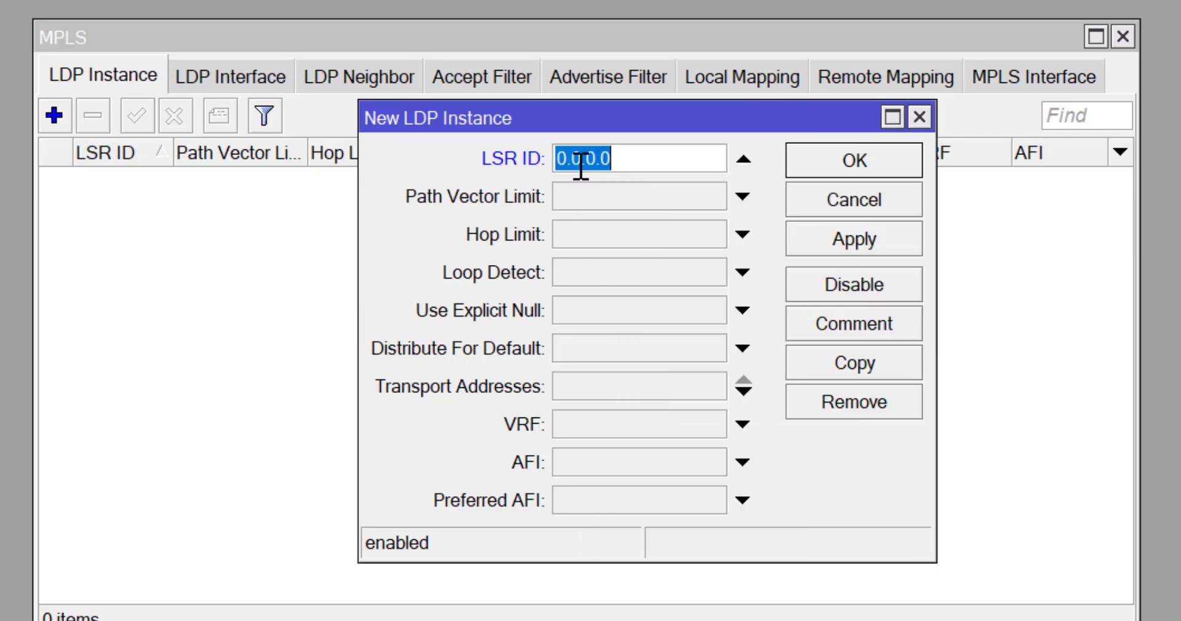
pyautogui.write('1.1.1.4')
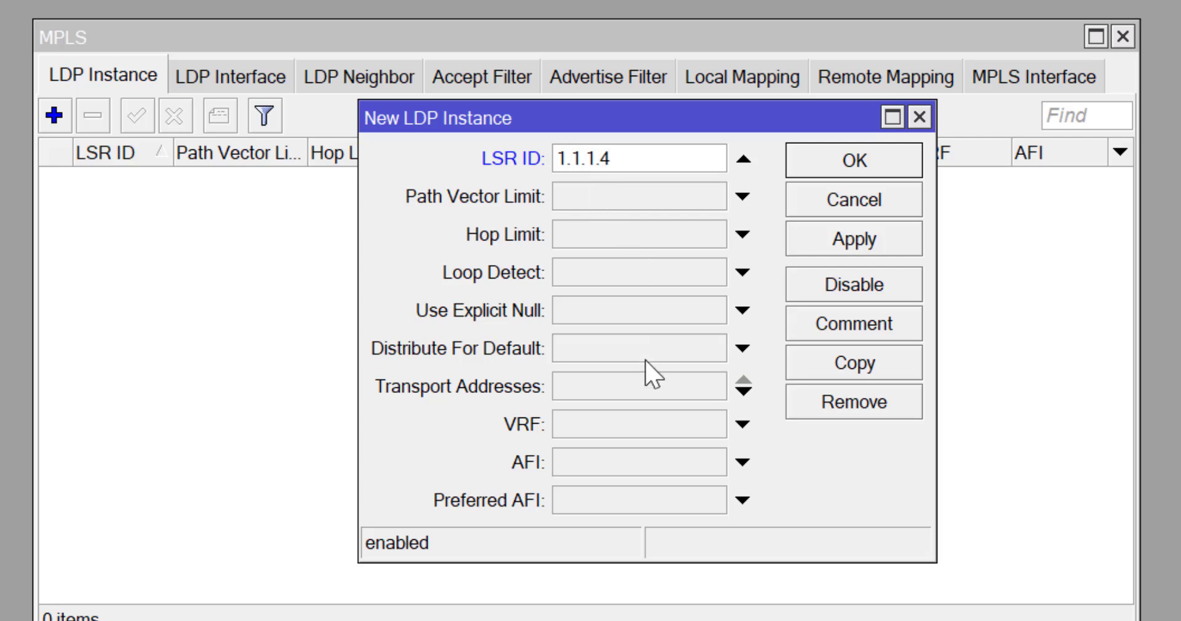
pyautogui.click(633, 397)
pyautogui.write('1.1.1.4')
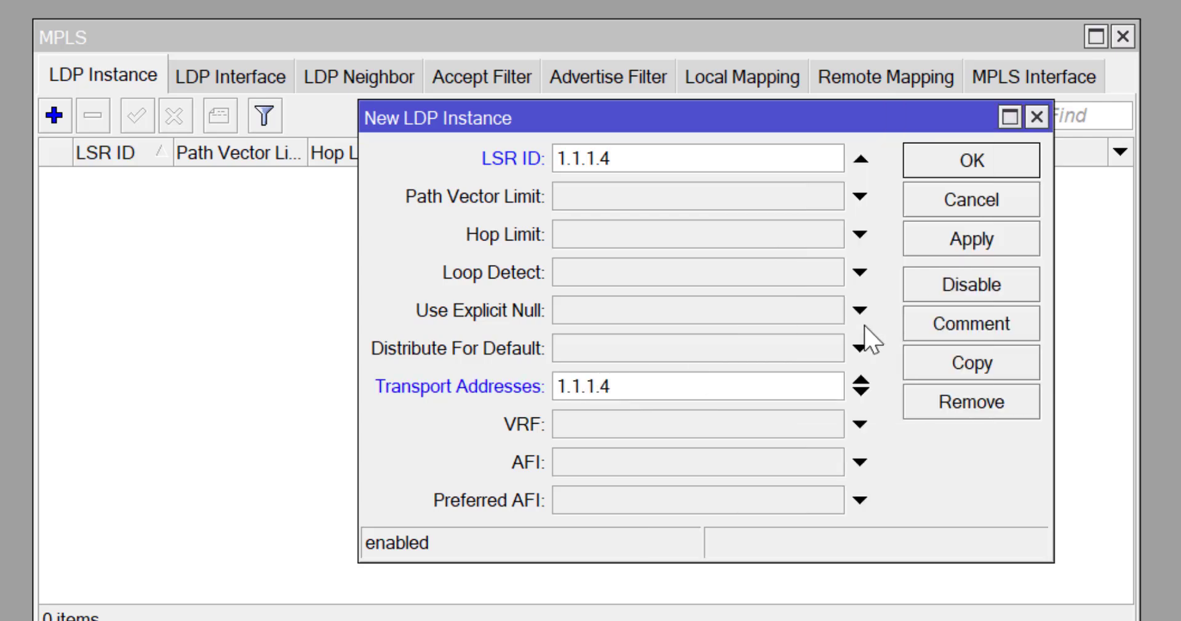
pyautogui.click(988, 239)
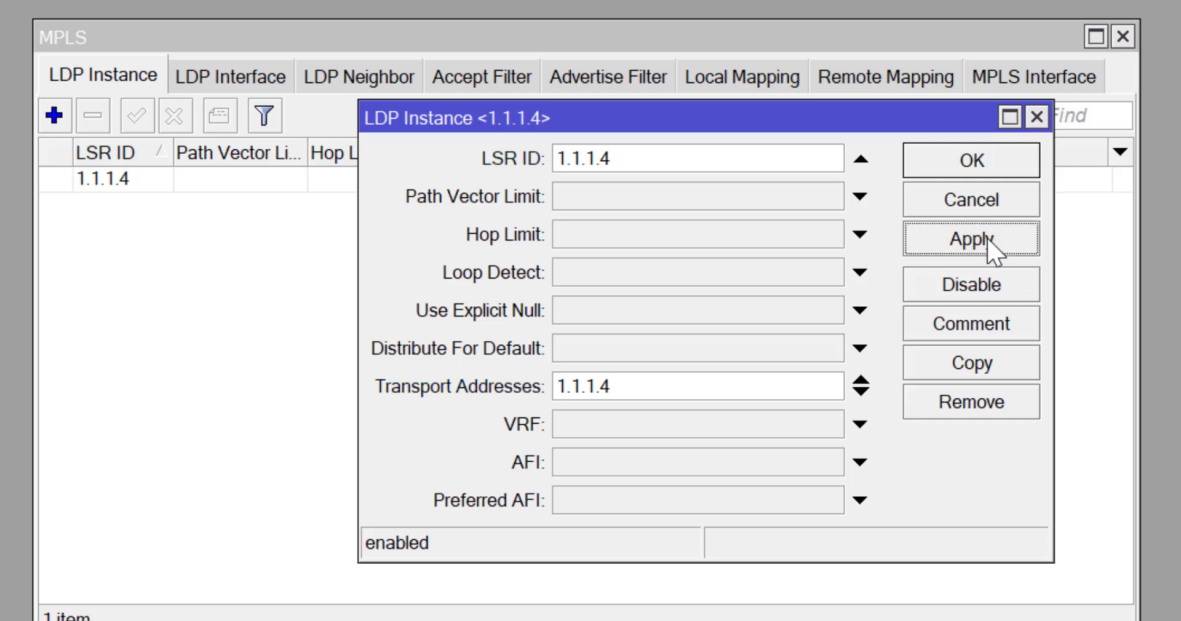
pyautogui.click(972, 164)
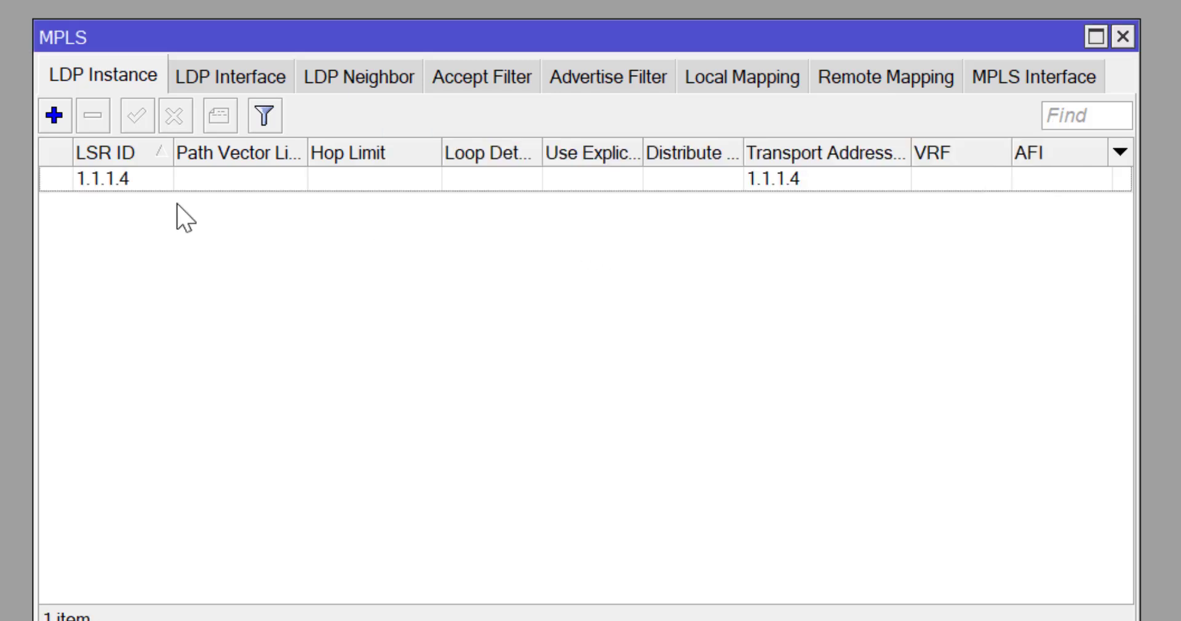
pyautogui.click(228, 75)
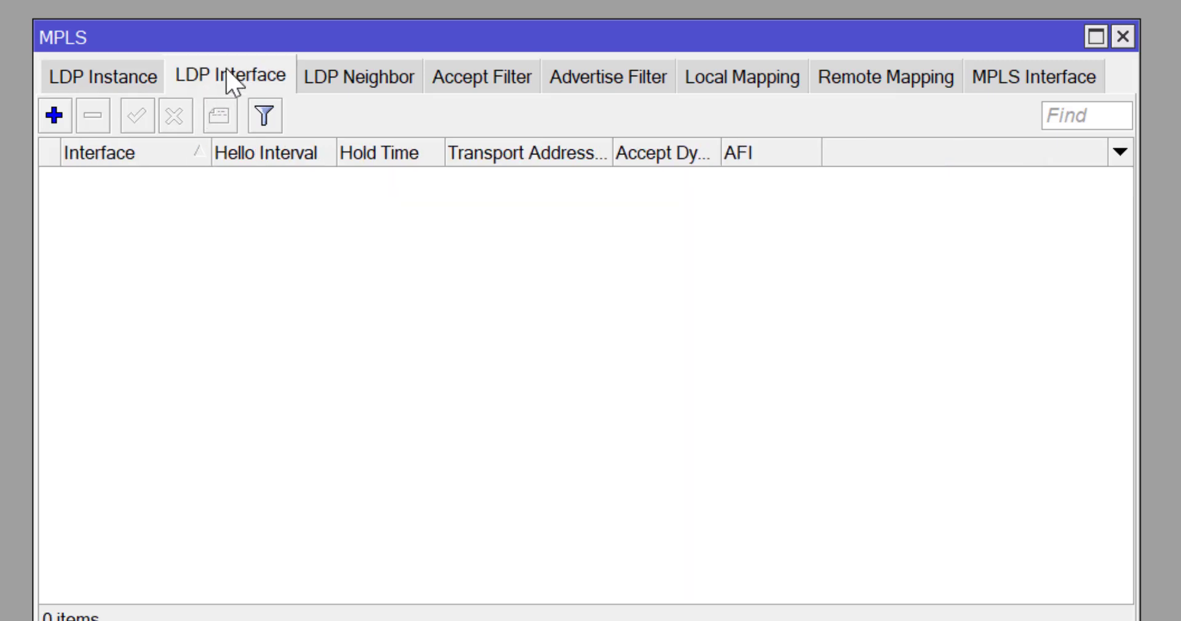
# Add ether1 and ether2 as LDP interfaces on Core.
pyautogui.click(54, 117)
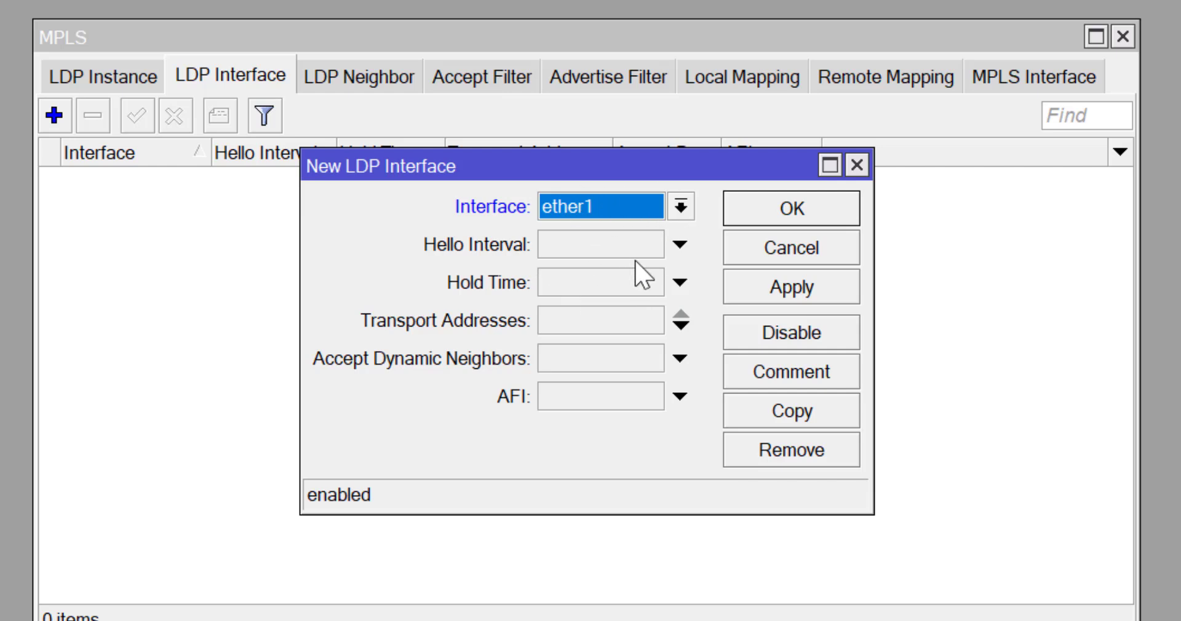
pyautogui.click(788, 295)
pyautogui.click(794, 207)
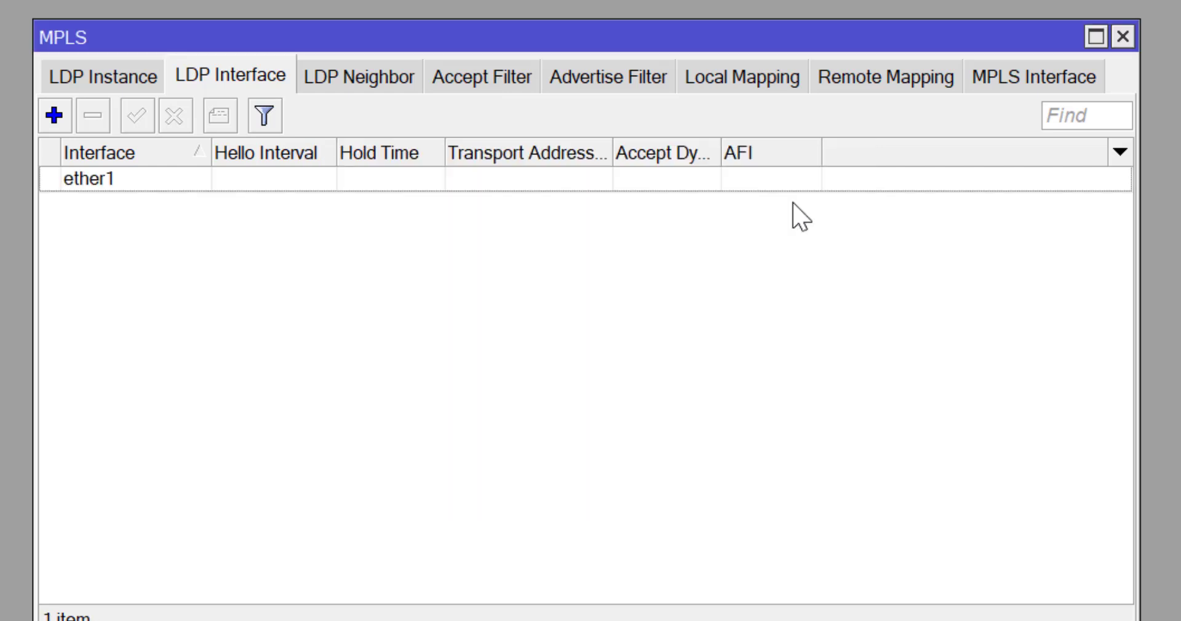
pyautogui.click(55, 116)
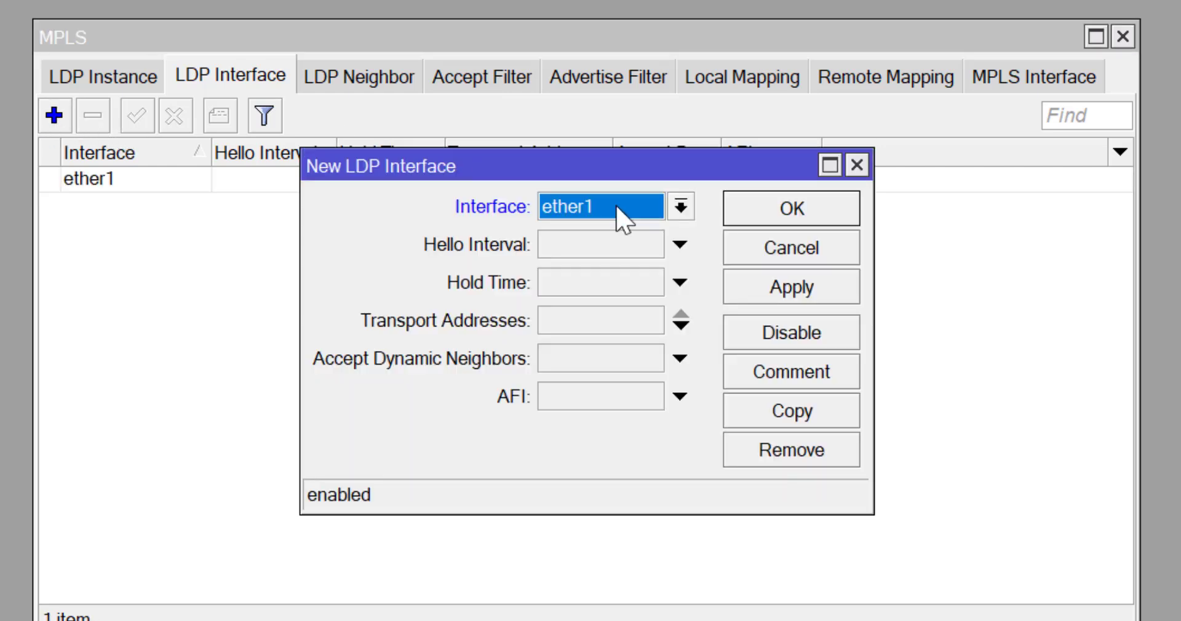
pyautogui.click(680, 208)
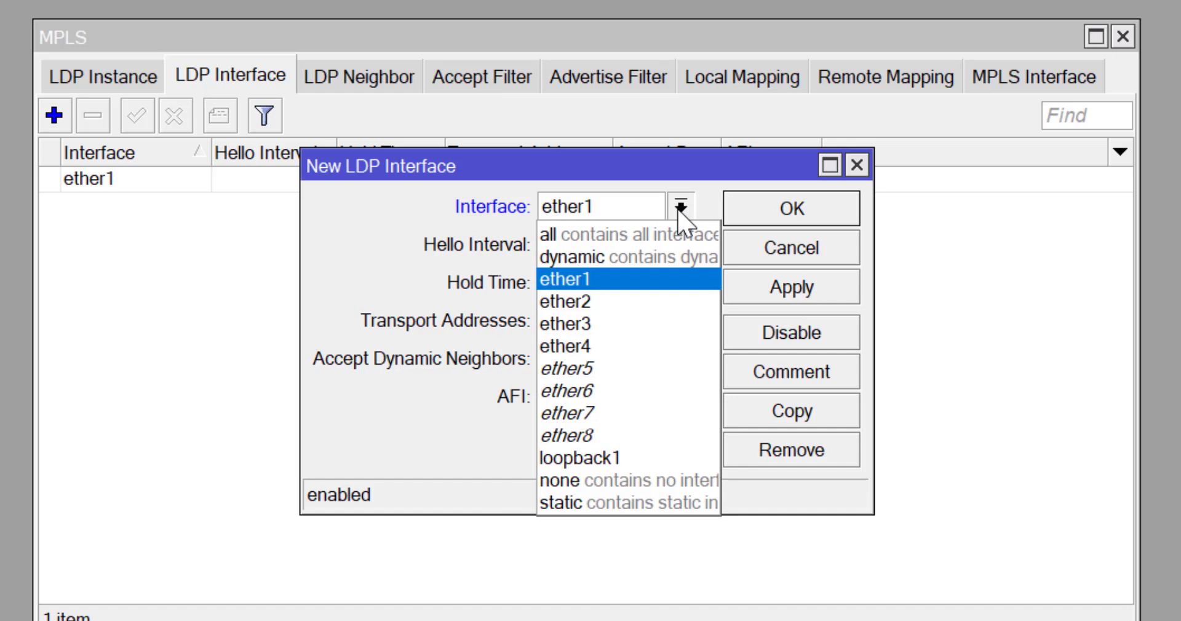
pyautogui.click(590, 302)
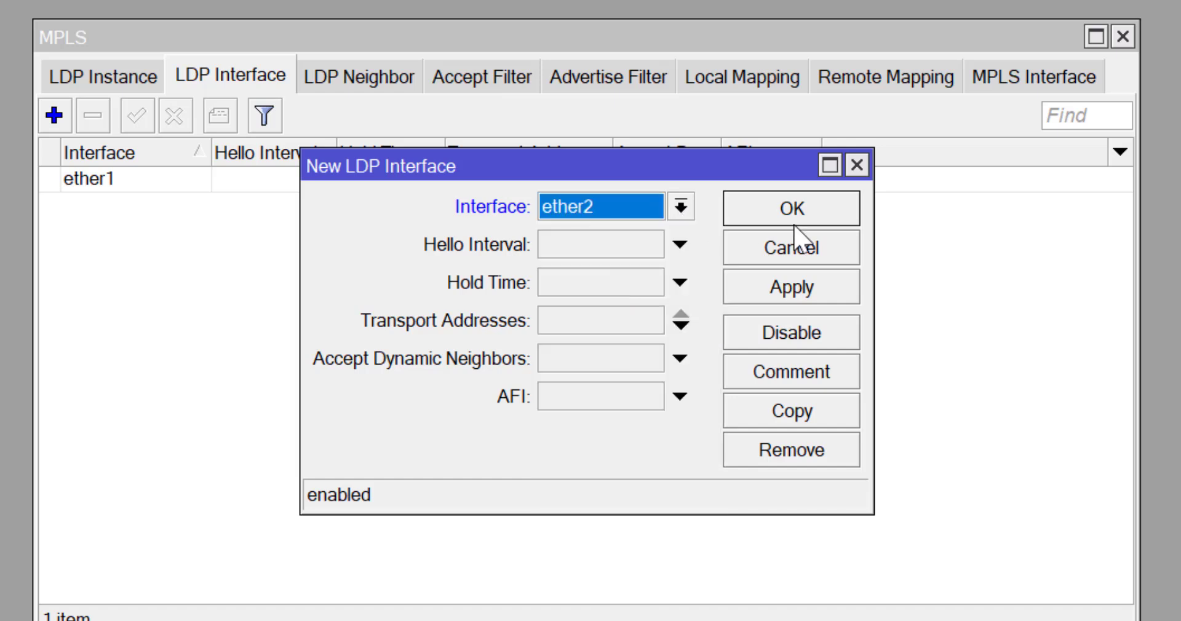
pyautogui.click(803, 296)
pyautogui.click(774, 210)
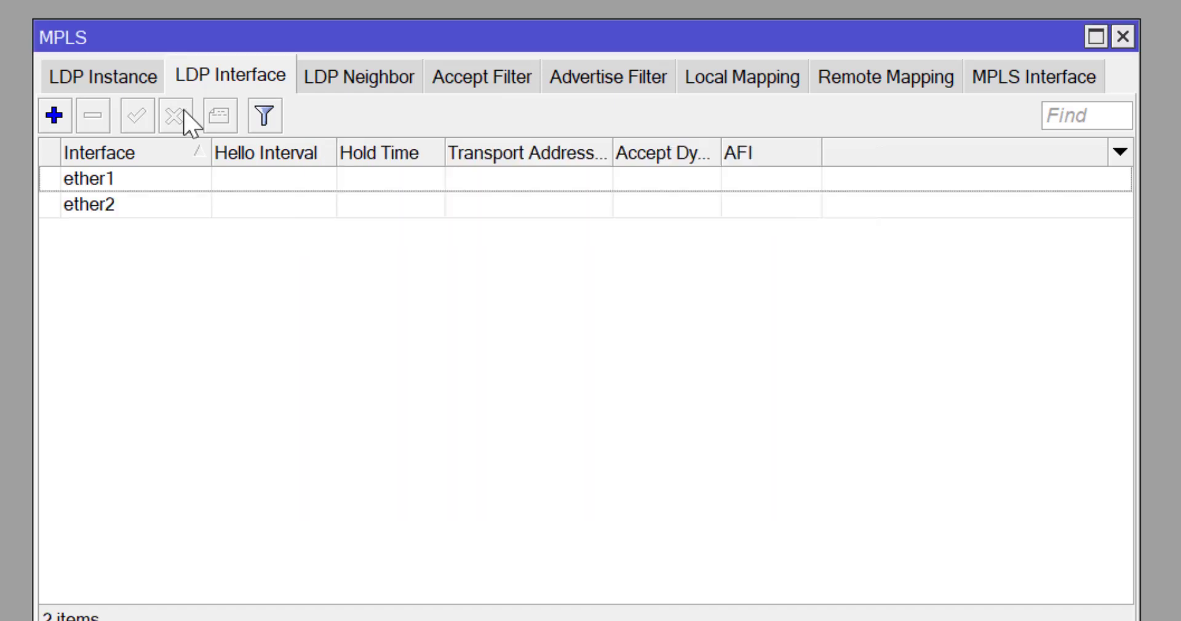
# Add ether3 as the third LDP interface.
pyautogui.click(53, 117)
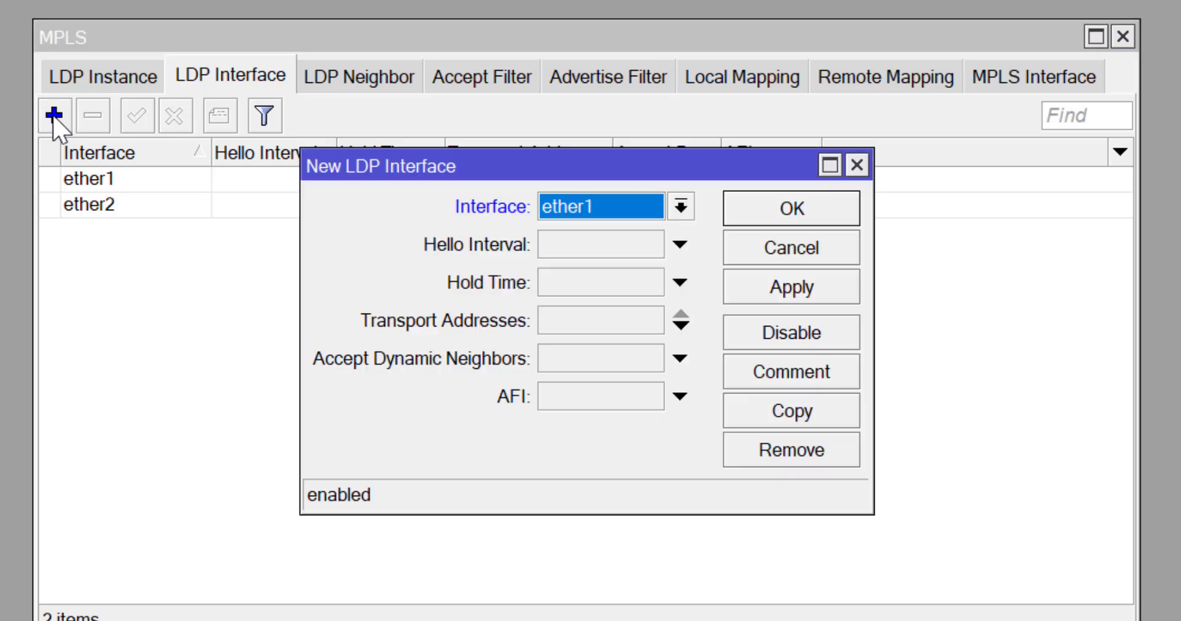
pyautogui.click(686, 207)
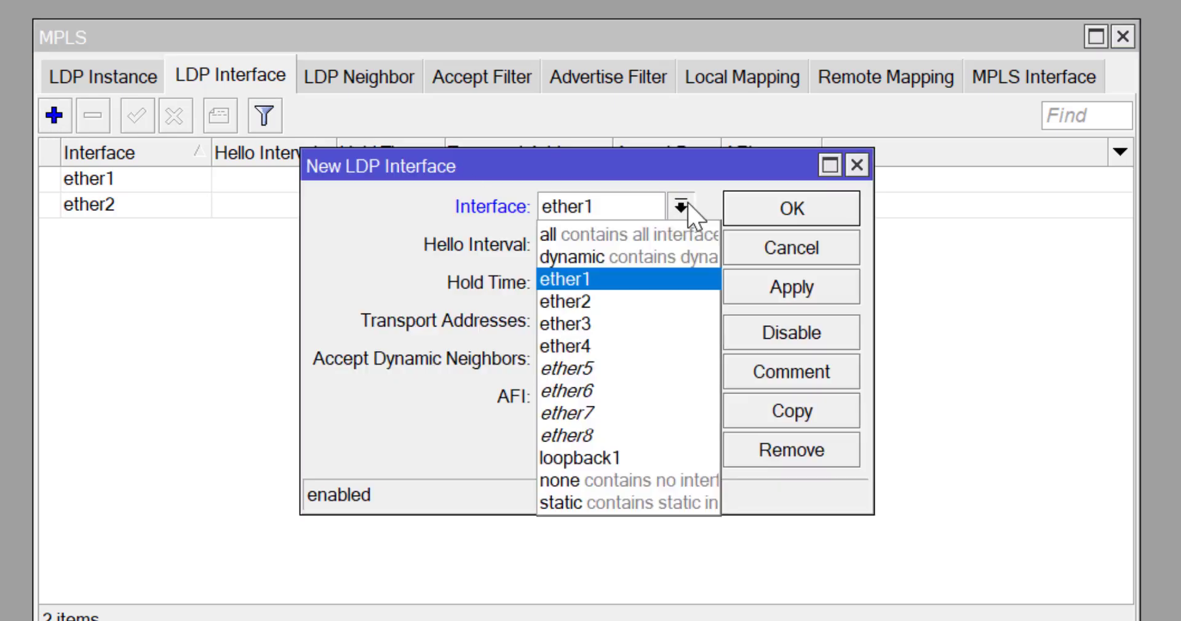
pyautogui.click(605, 326)
pyautogui.click(776, 294)
pyautogui.click(777, 210)
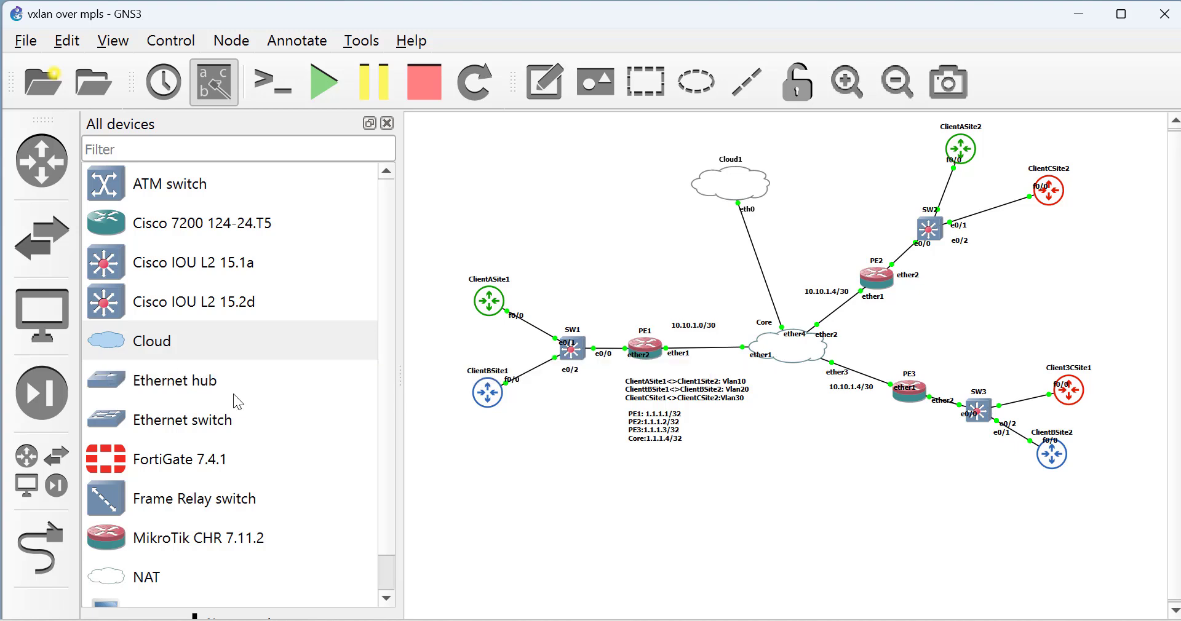
# Place an Ethernet switch, Switch1, on the GNS3 VM server below the Core router.
pyautogui.scroll(-1, 389, 504)
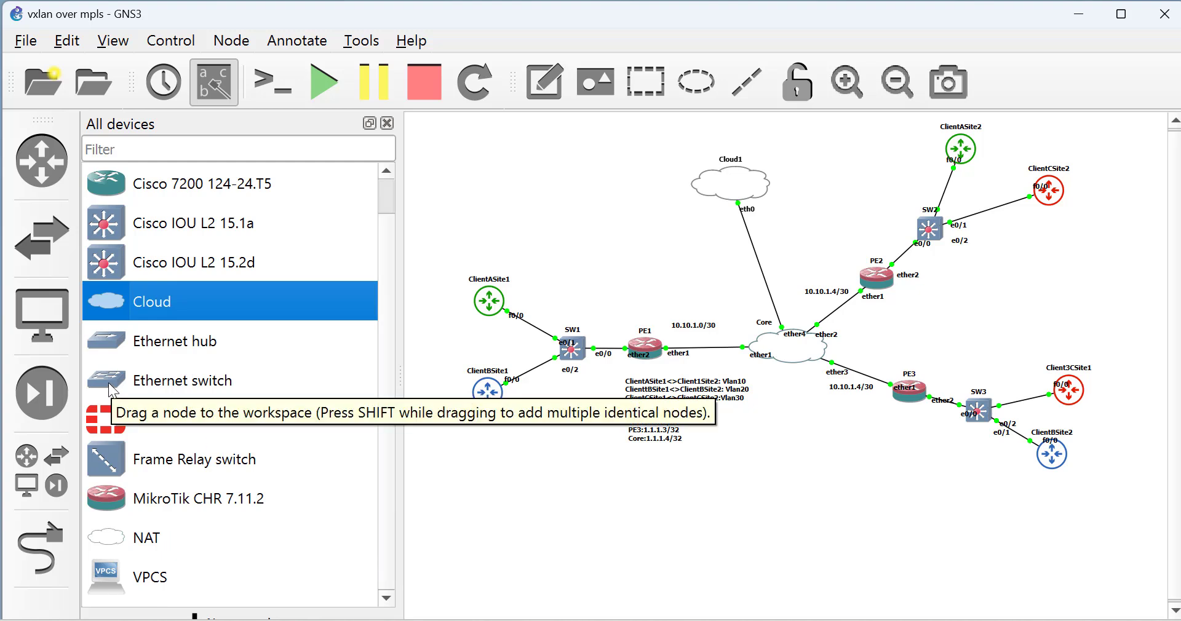
pyautogui.moveTo(108, 383); pyautogui.dragTo(807, 465)
pyautogui.click(641, 344)
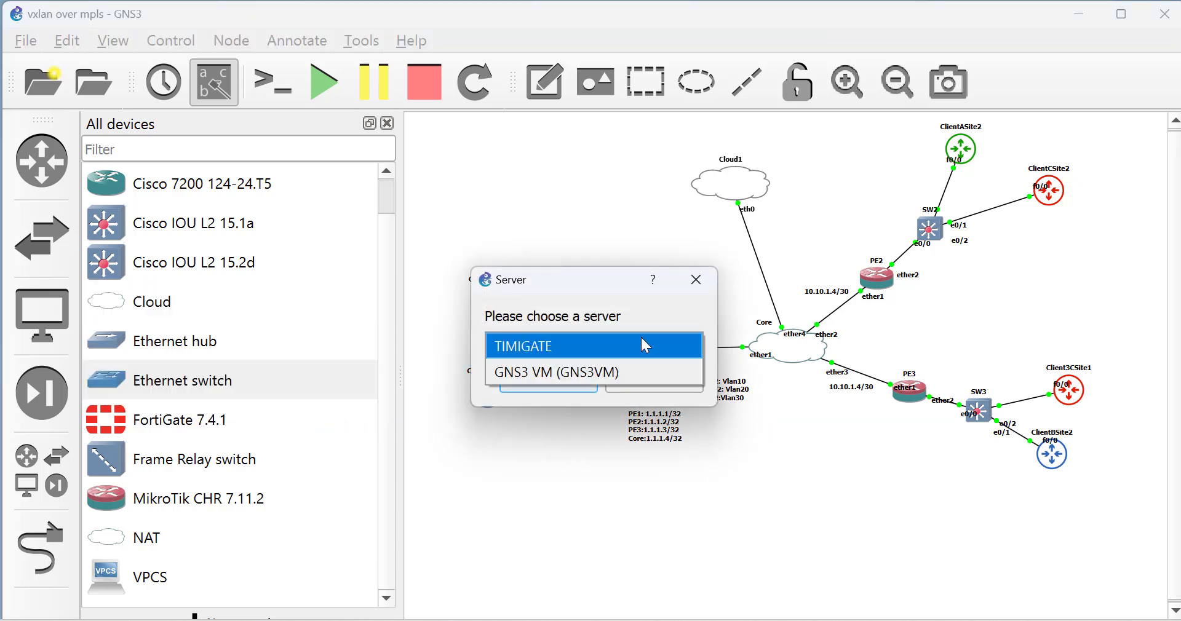
pyautogui.click(595, 372)
pyautogui.click(562, 387)
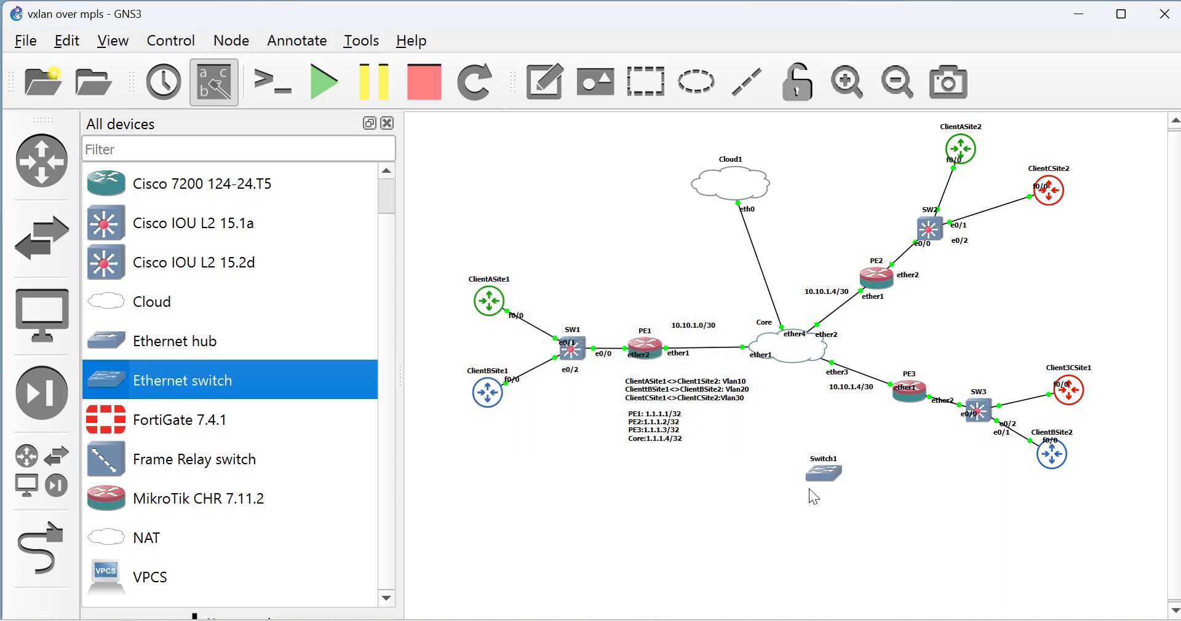
pyautogui.moveTo(825, 470); pyautogui.dragTo(764, 451)
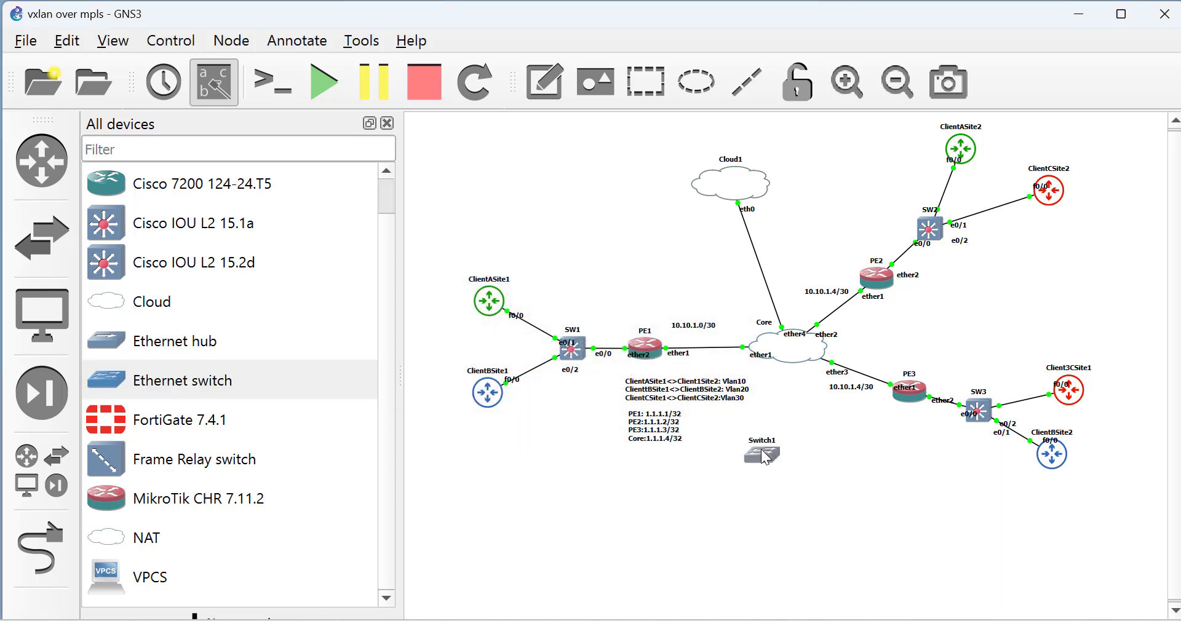
pyautogui.rightClick(756, 252)
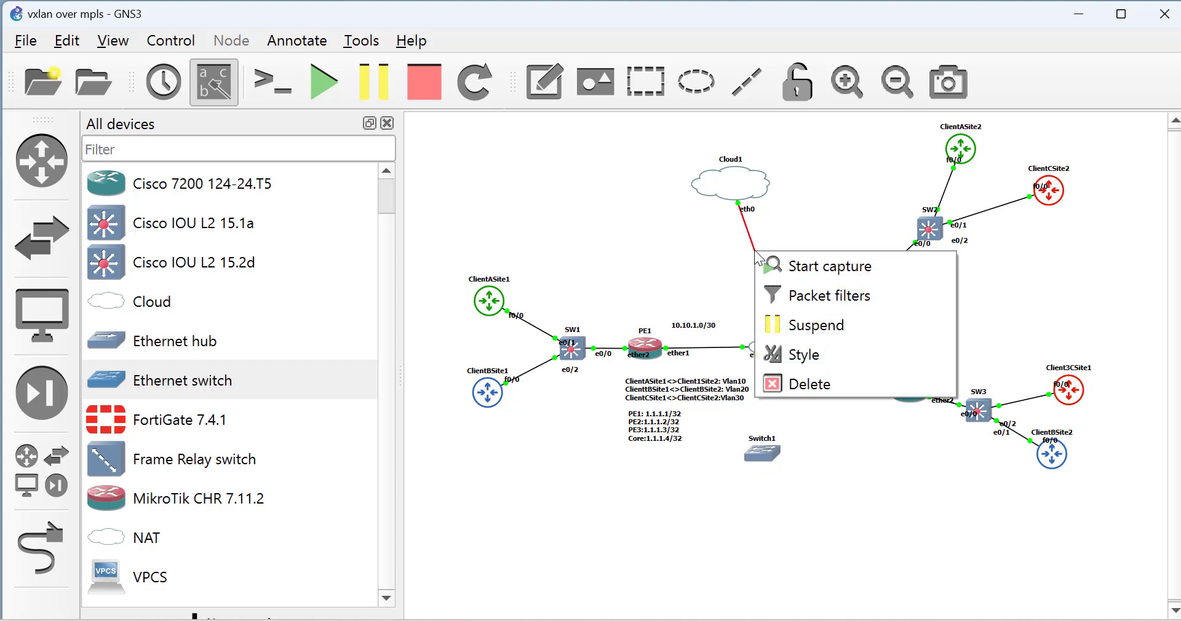
# Delete the Cloud1–Core link and connect Cloud1 eth0 to Switch1 Ethernet0.
pyautogui.click(829, 389)
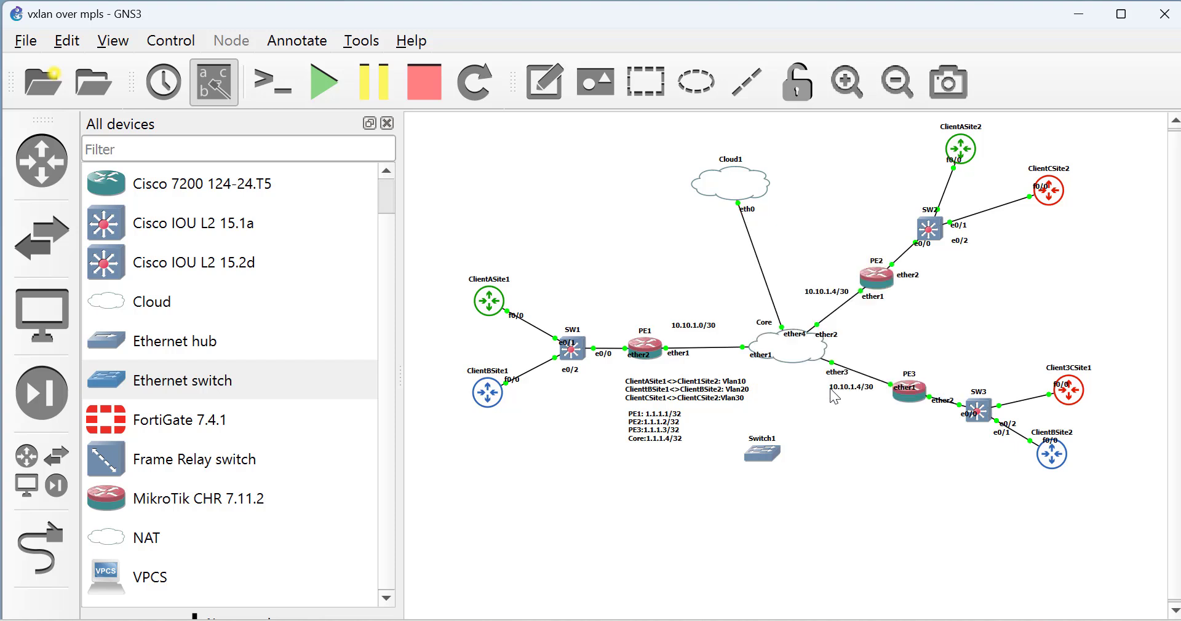
pyautogui.click(44, 566)
pyautogui.click(737, 193)
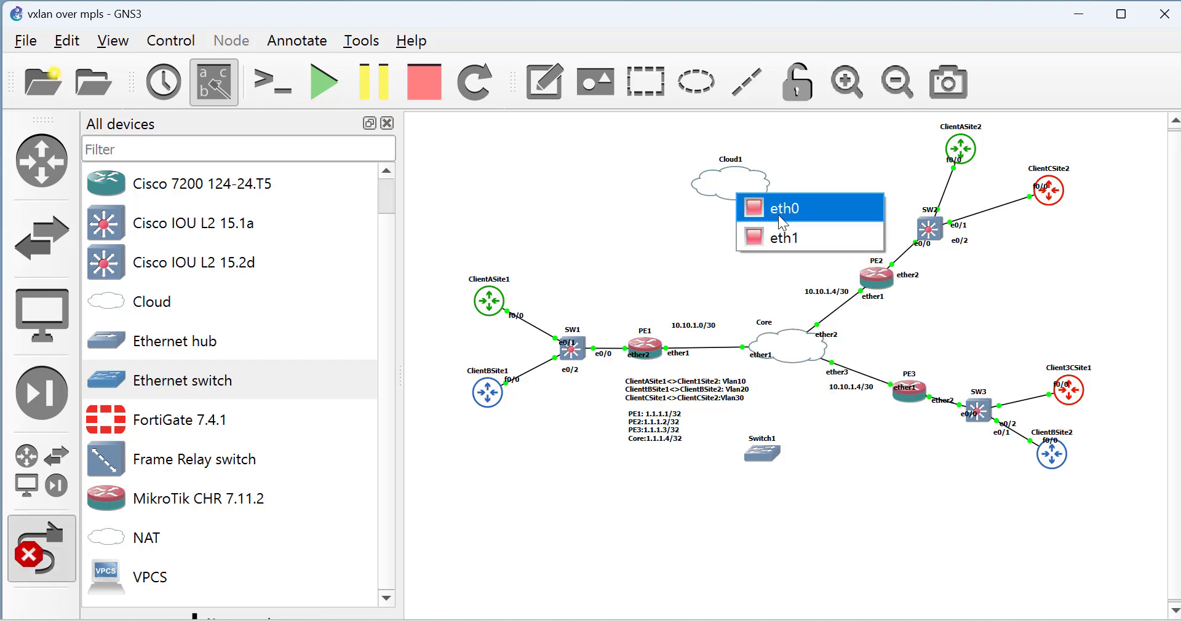
pyautogui.click(783, 222)
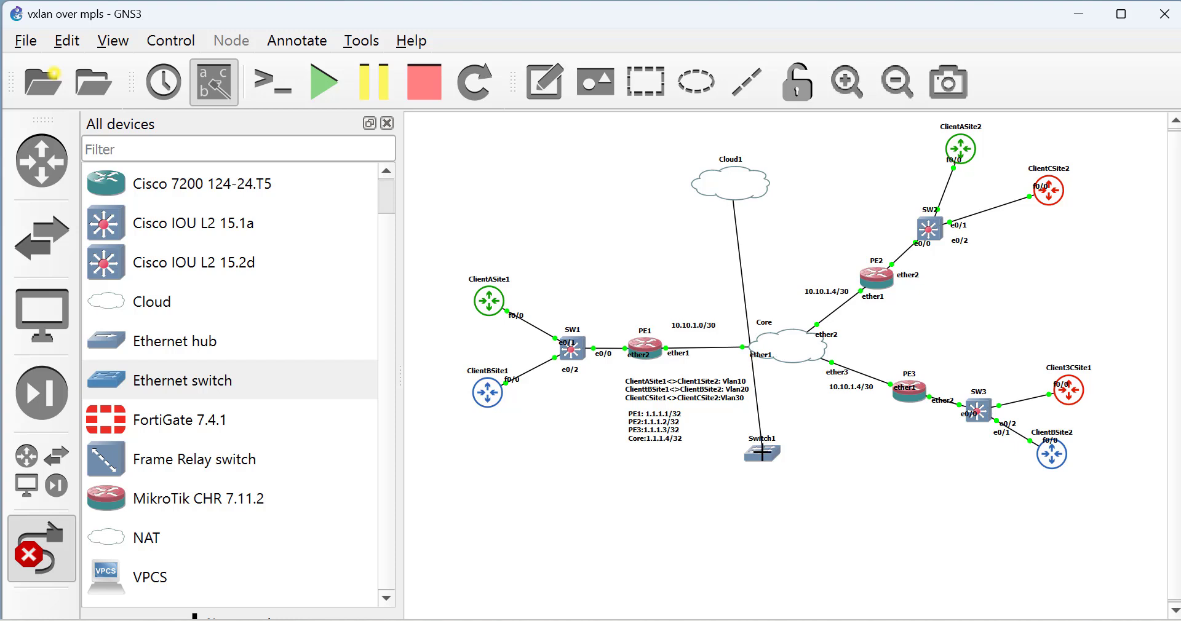
pyautogui.click(762, 452)
pyautogui.click(835, 238)
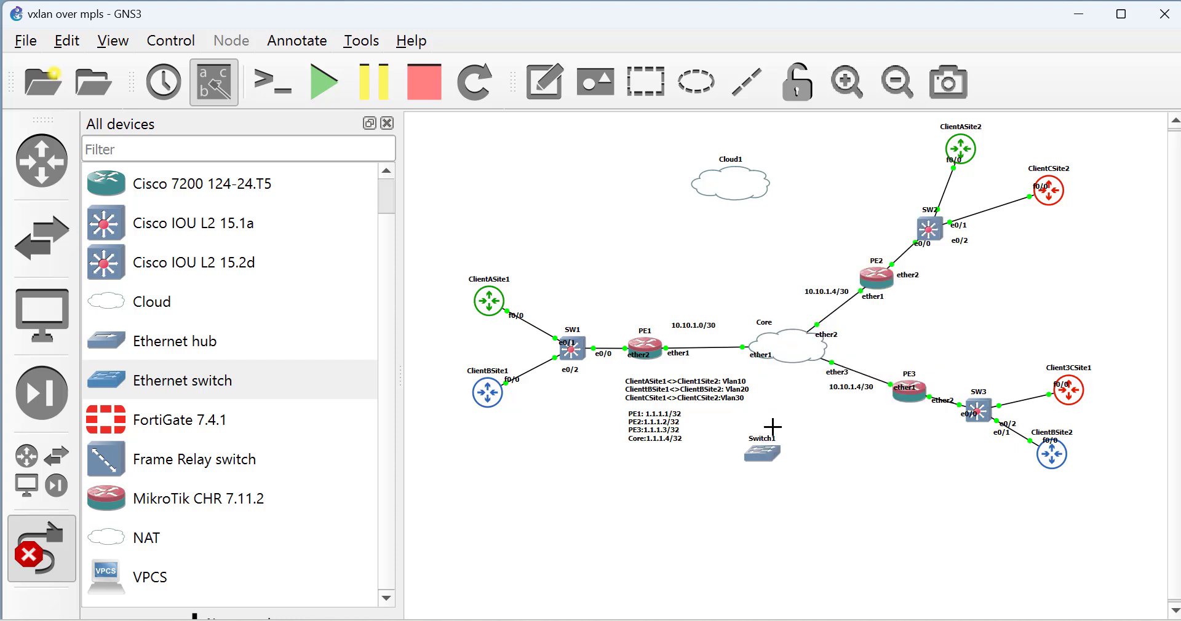
# Link Switch1 Ethernet1 to Core ether4 and Ethernet2 to PE2 ether4.
pyautogui.click(766, 452)
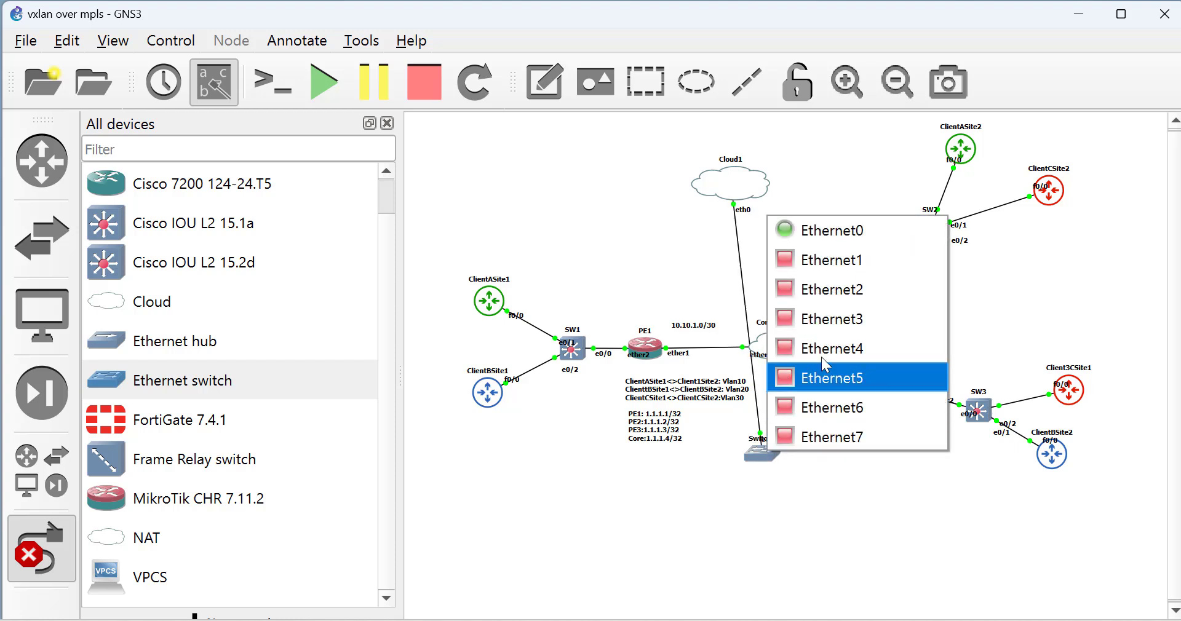
pyautogui.click(823, 262)
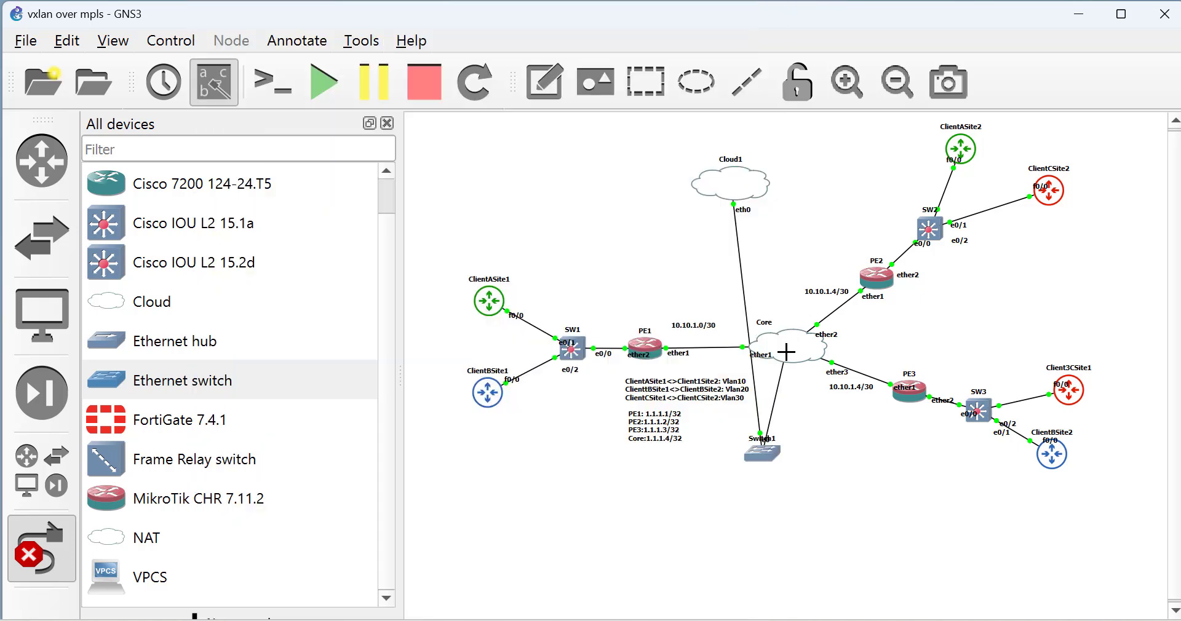
pyautogui.click(786, 352)
pyautogui.click(832, 460)
pyautogui.click(764, 454)
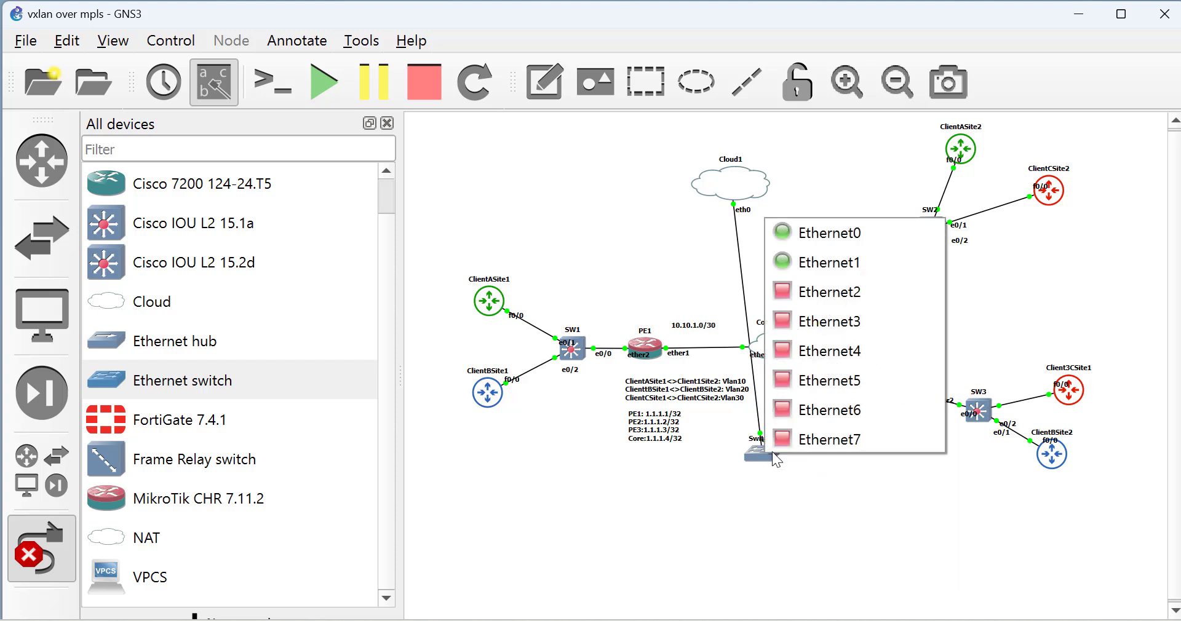
pyautogui.click(818, 297)
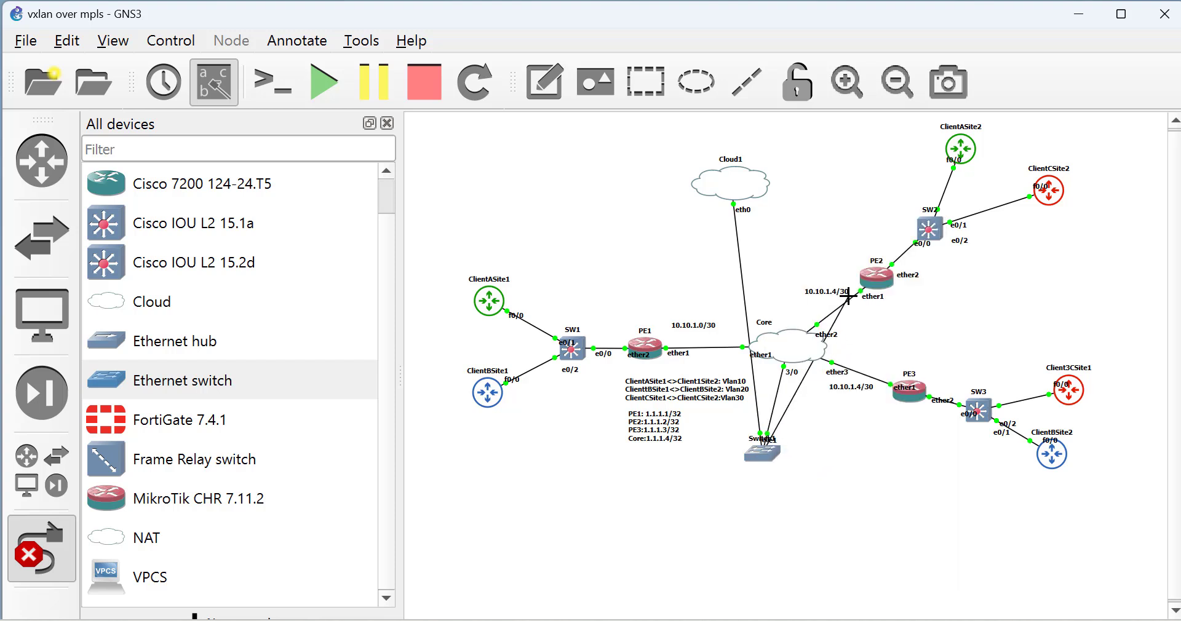
pyautogui.click(874, 282)
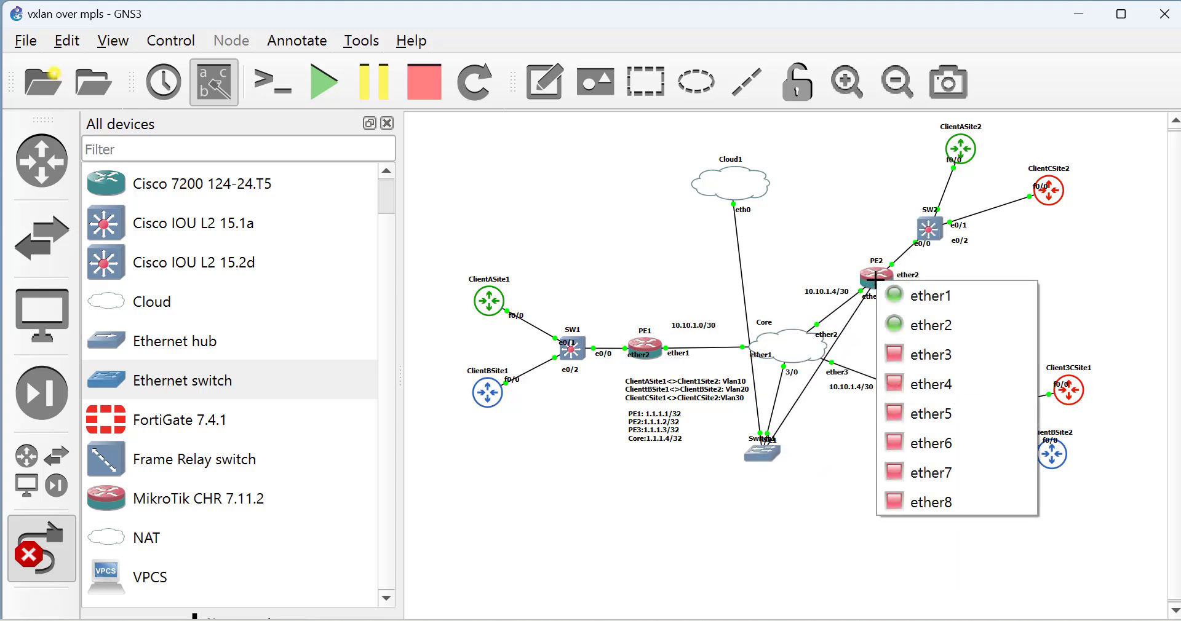
pyautogui.click(951, 391)
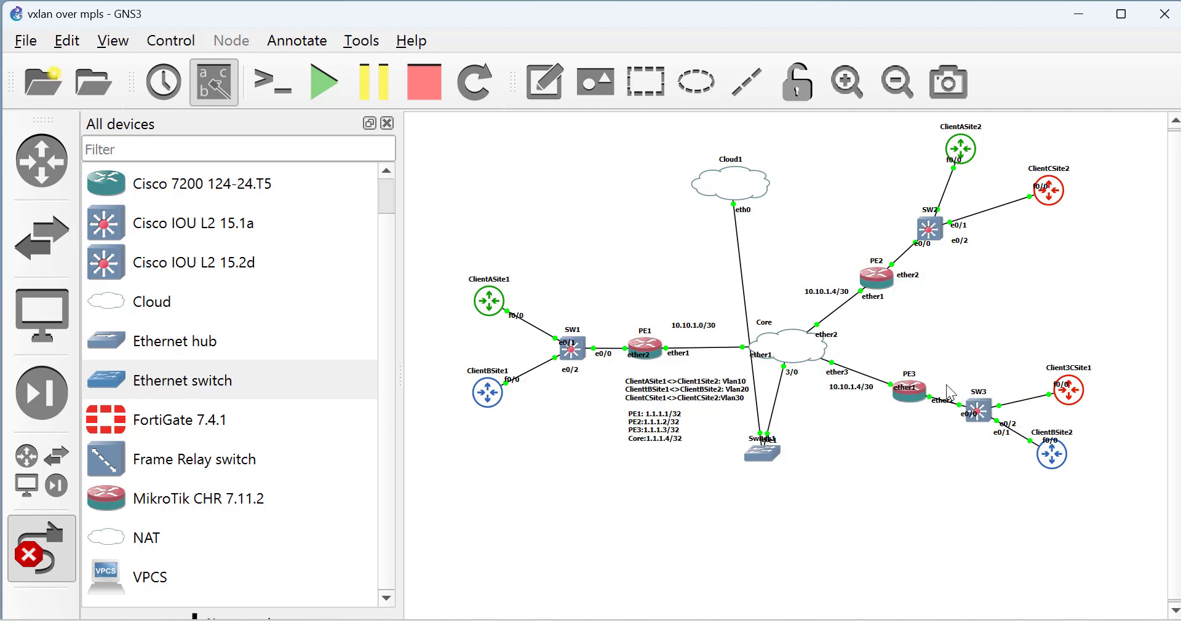
# Link Switch1 Ethernet3 to PE3 ether4 and Ethernet4 to PE1 ether4.
pyautogui.click(766, 453)
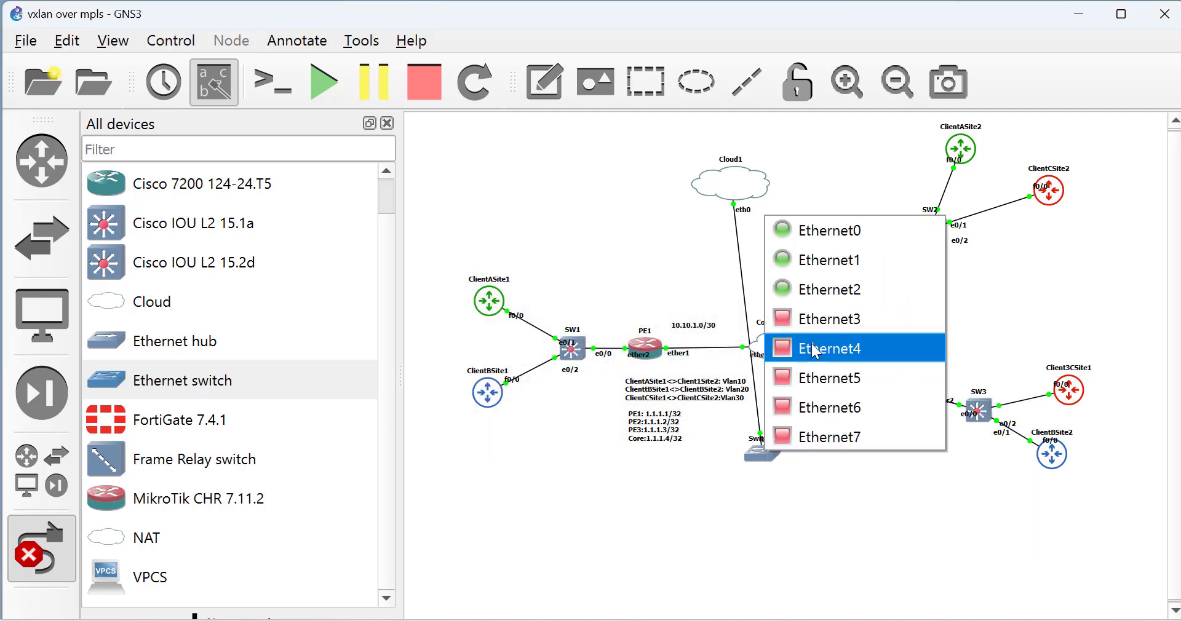
pyautogui.click(809, 319)
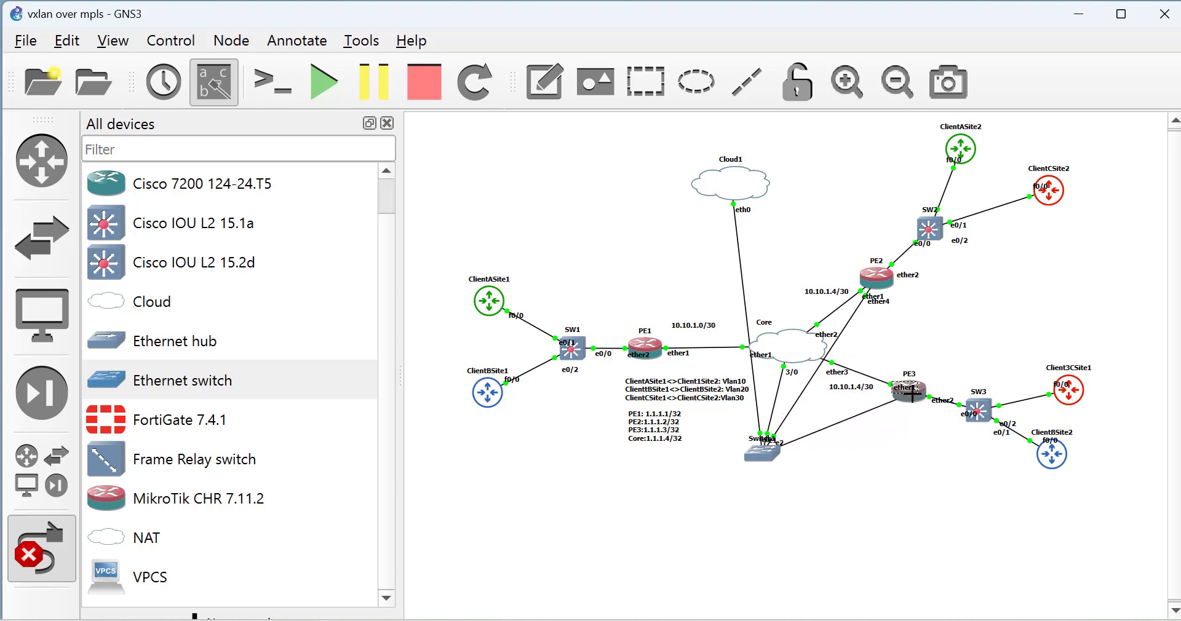
pyautogui.click(920, 399)
pyautogui.click(908, 484)
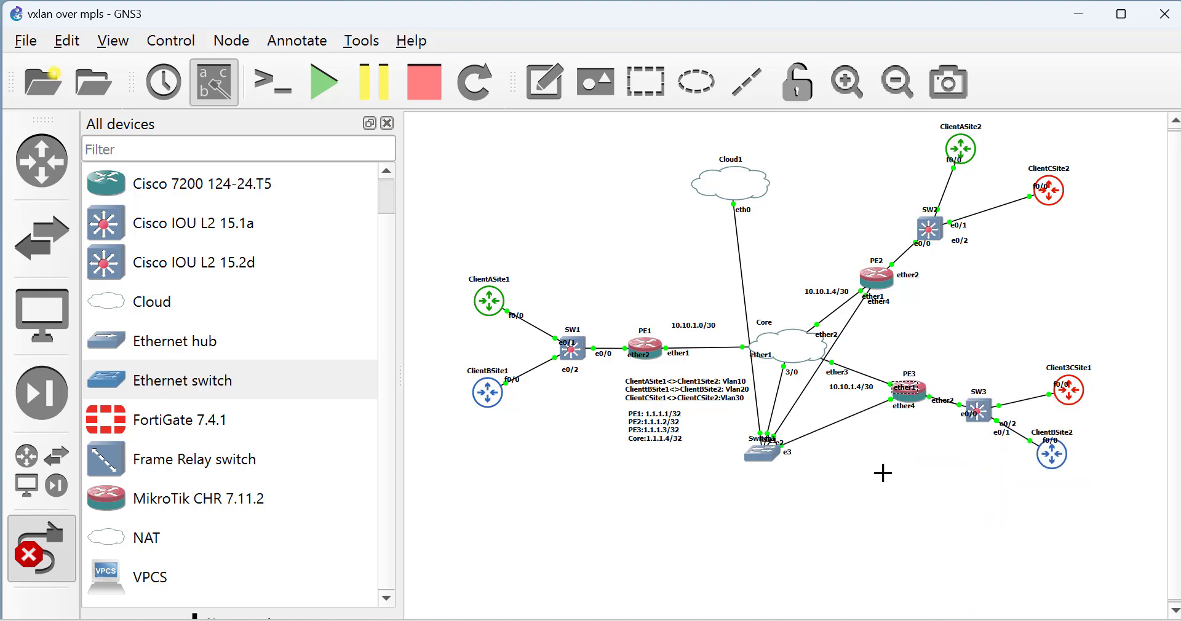
pyautogui.click(761, 452)
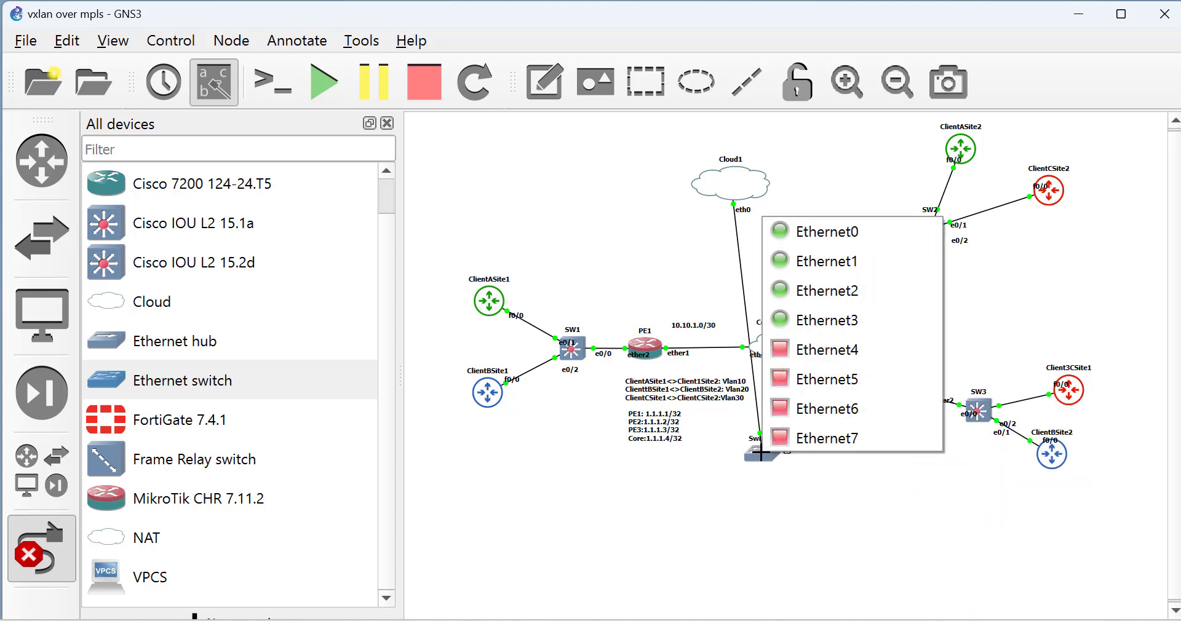
pyautogui.click(807, 346)
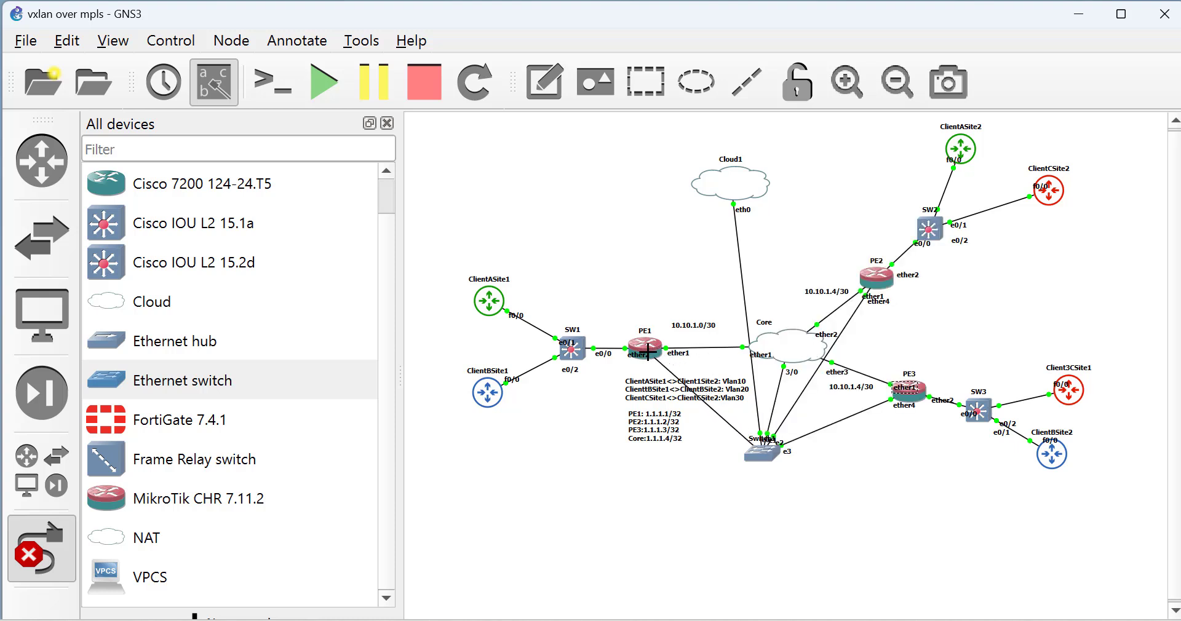
pyautogui.click(648, 345)
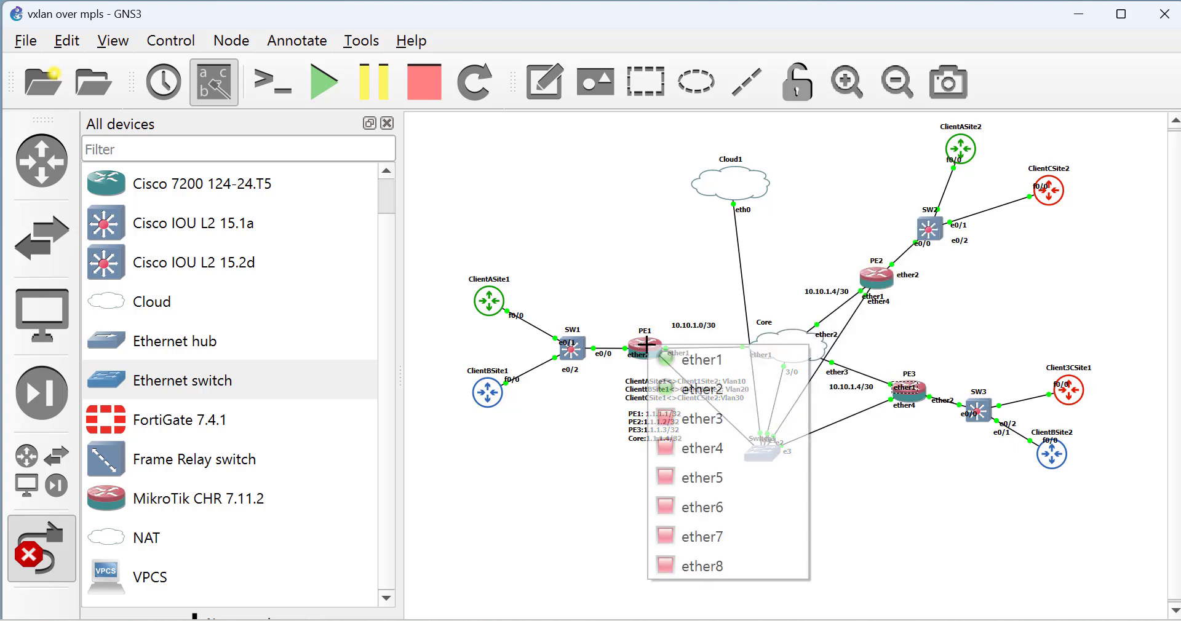
pyautogui.click(717, 448)
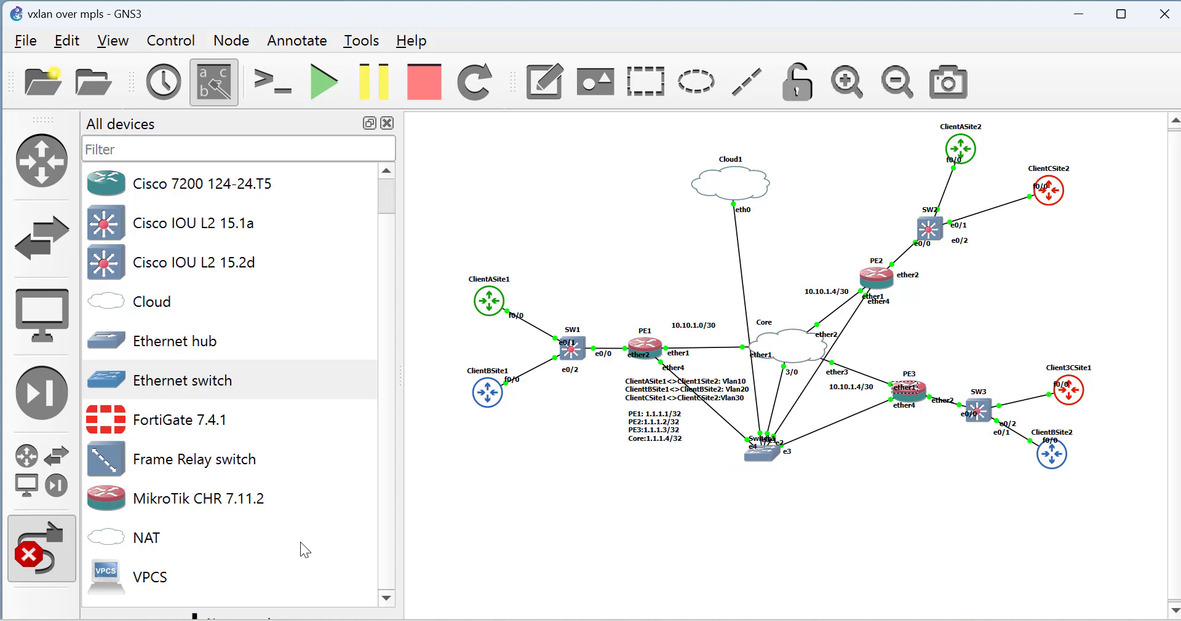
pyautogui.click(67, 560)
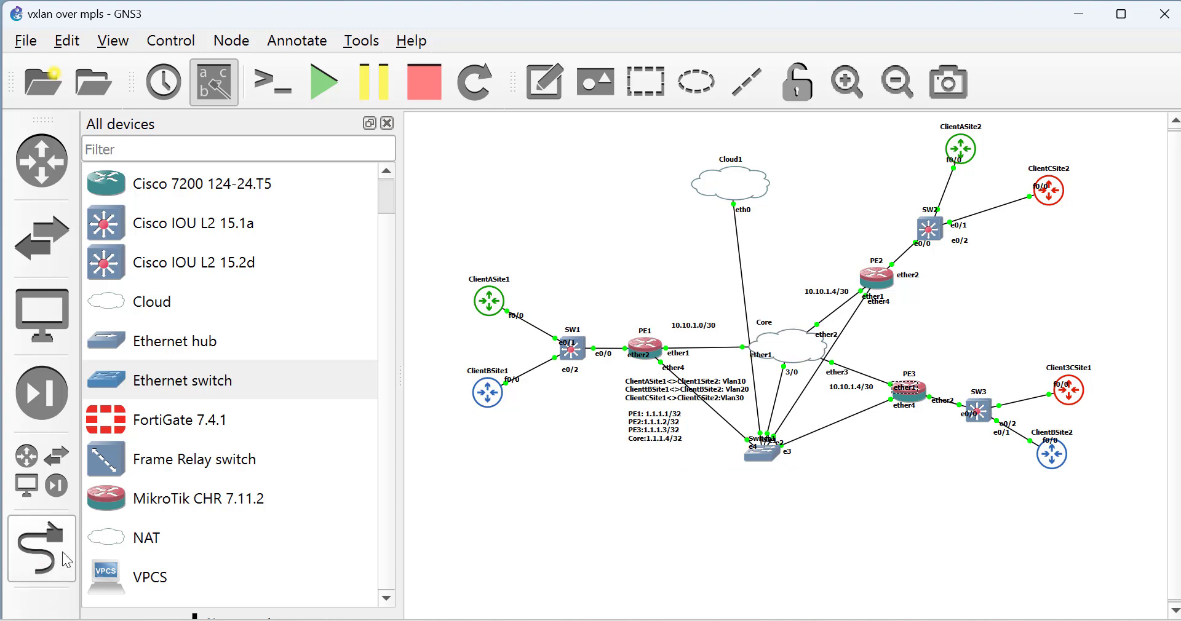
# Open PE1's console and add a DHCP client on ether4.
pyautogui.rightClick(652, 348)
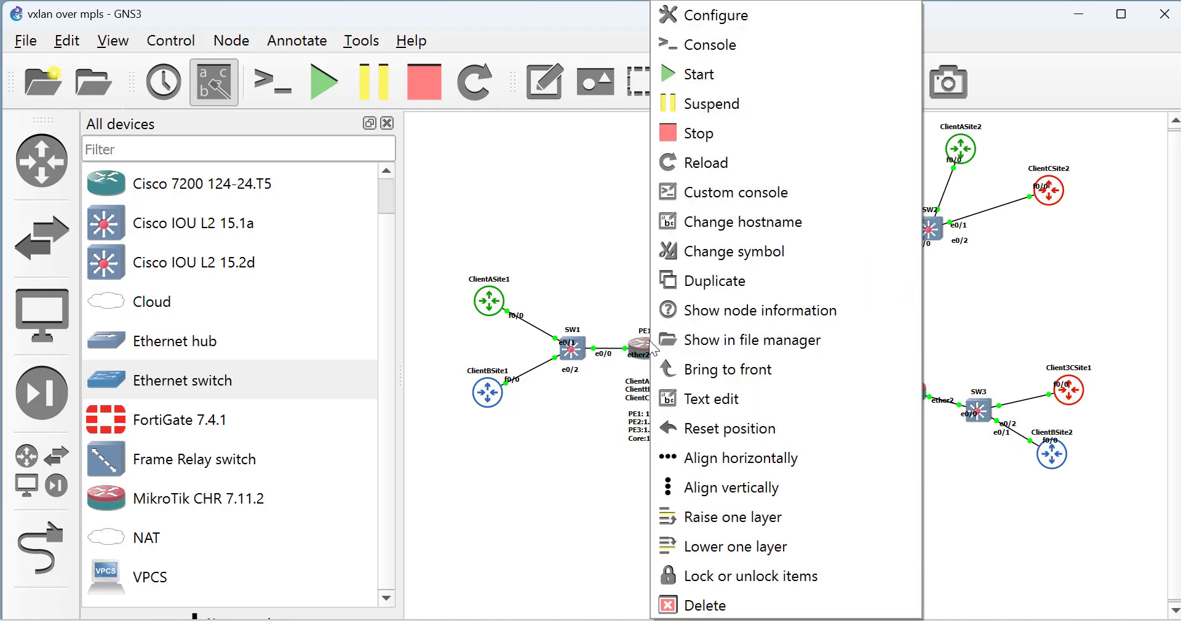
pyautogui.click(721, 43)
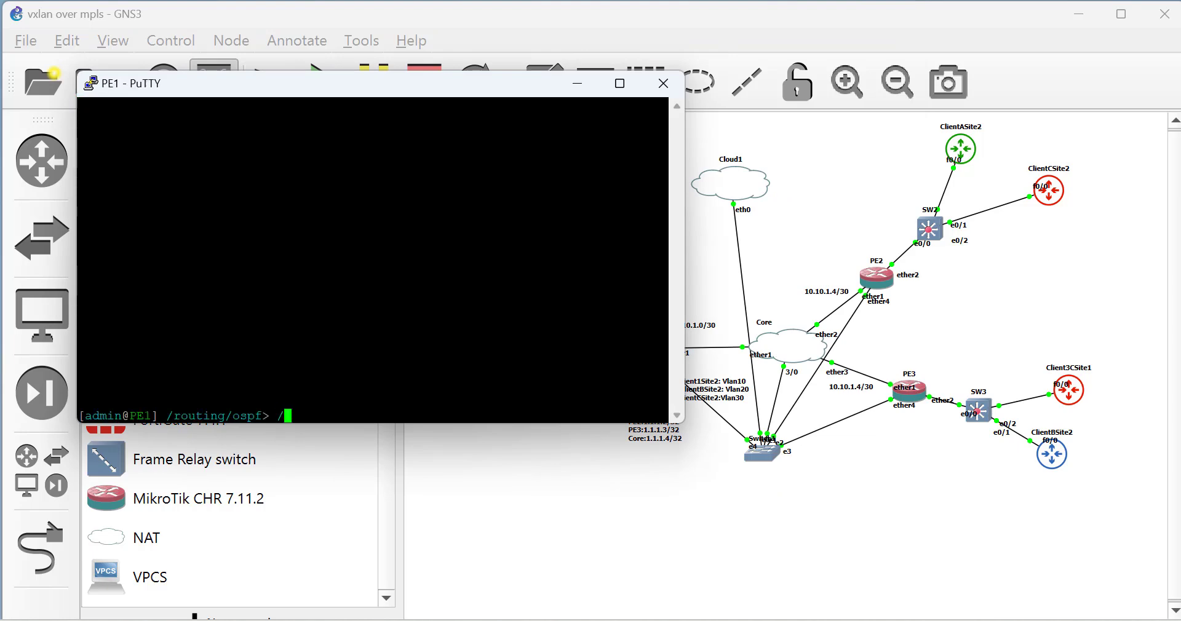
pyautogui.write('/')
pyautogui.press('Return')
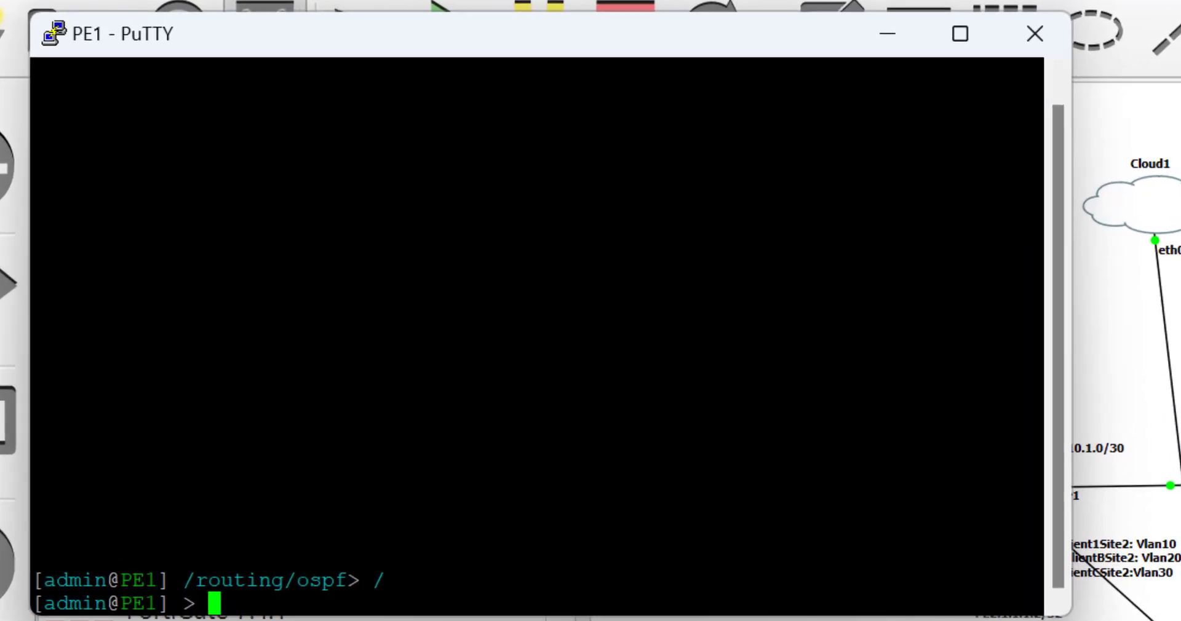
pyautogui.write('ip dhc')
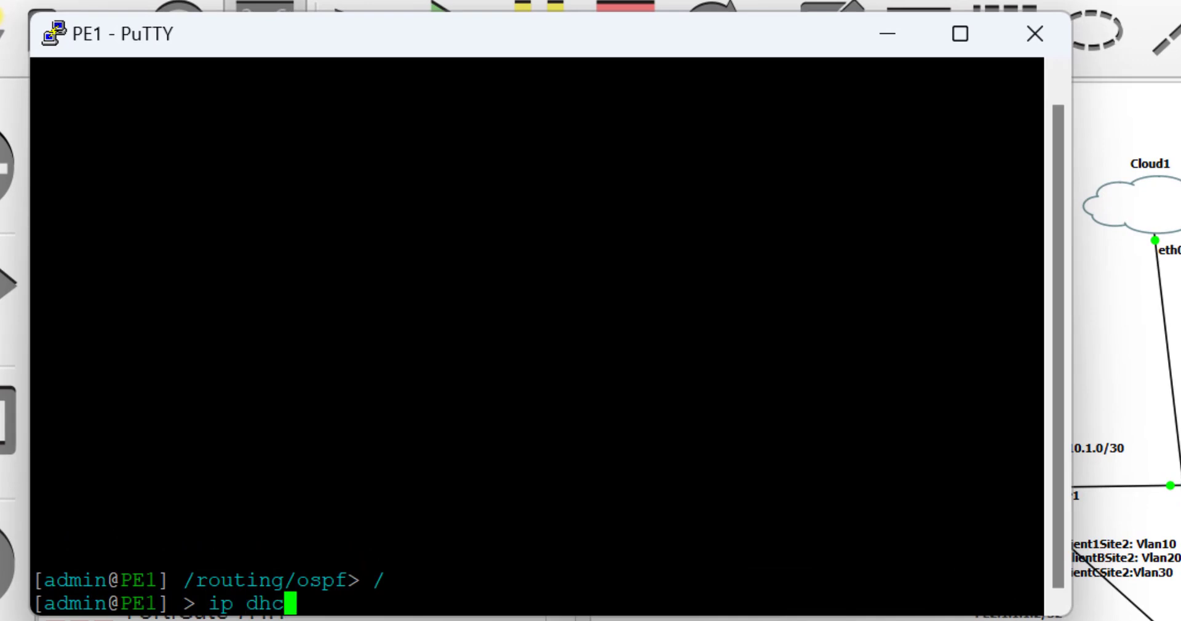
pyautogui.write('p-client/add in')
pyautogui.press('Tab')
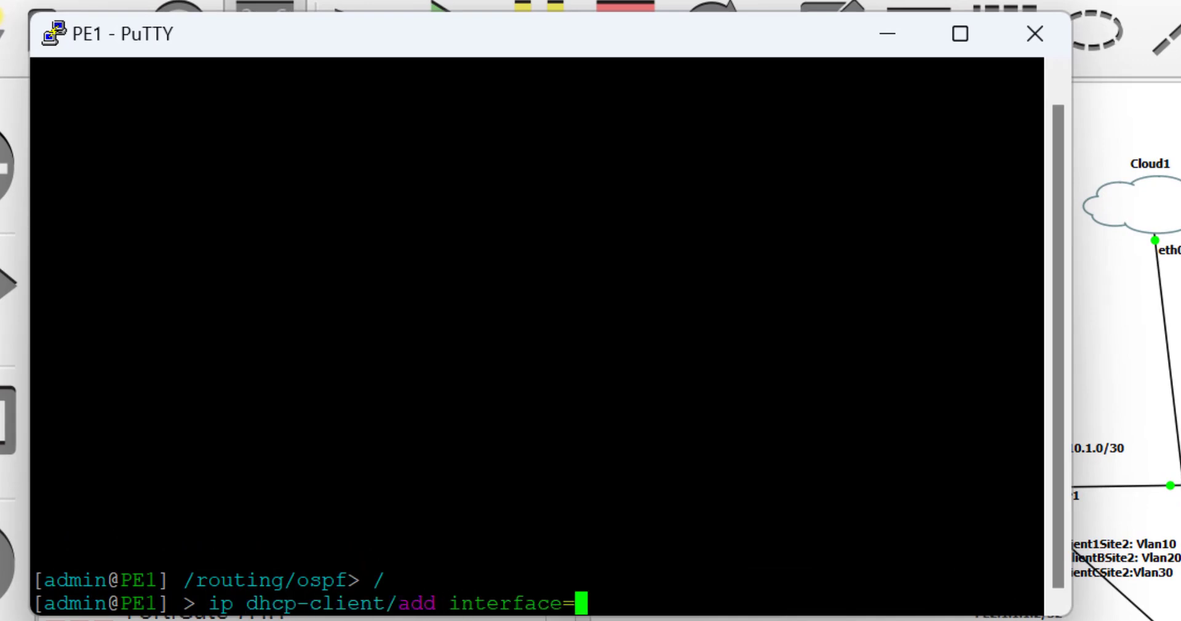
pyautogui.write('ether4')
pyautogui.press('Return')
# List PE1's addresses, showing 192.168.106.154/24, and minimize the console.
pyautogui.write('ip add pr')
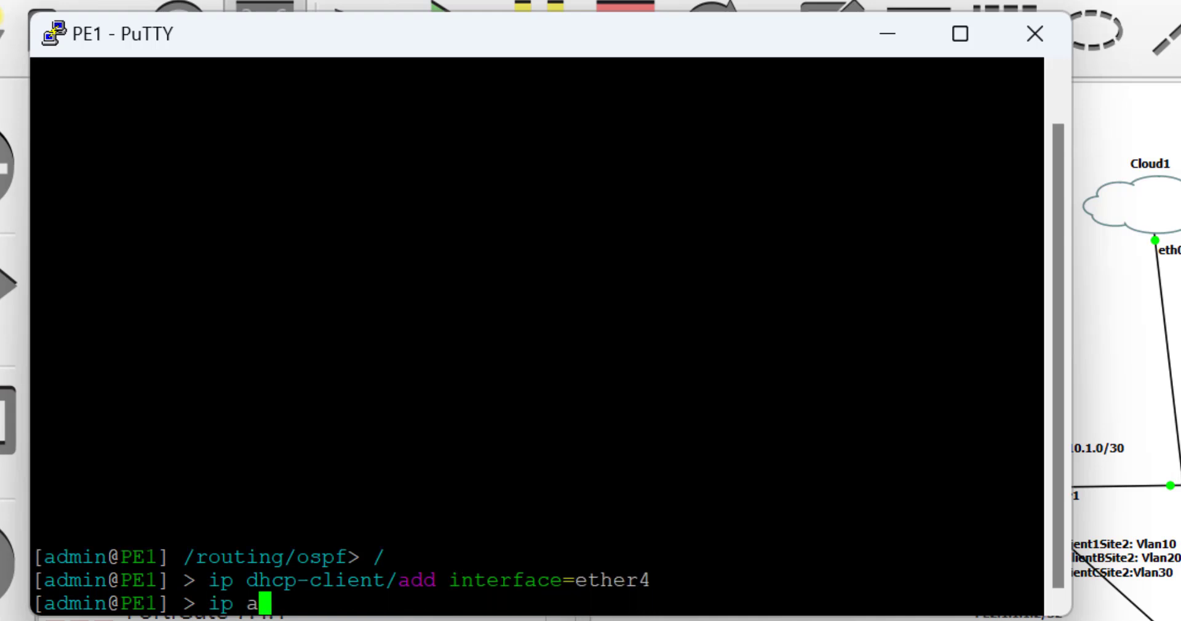
pyautogui.press('Return')
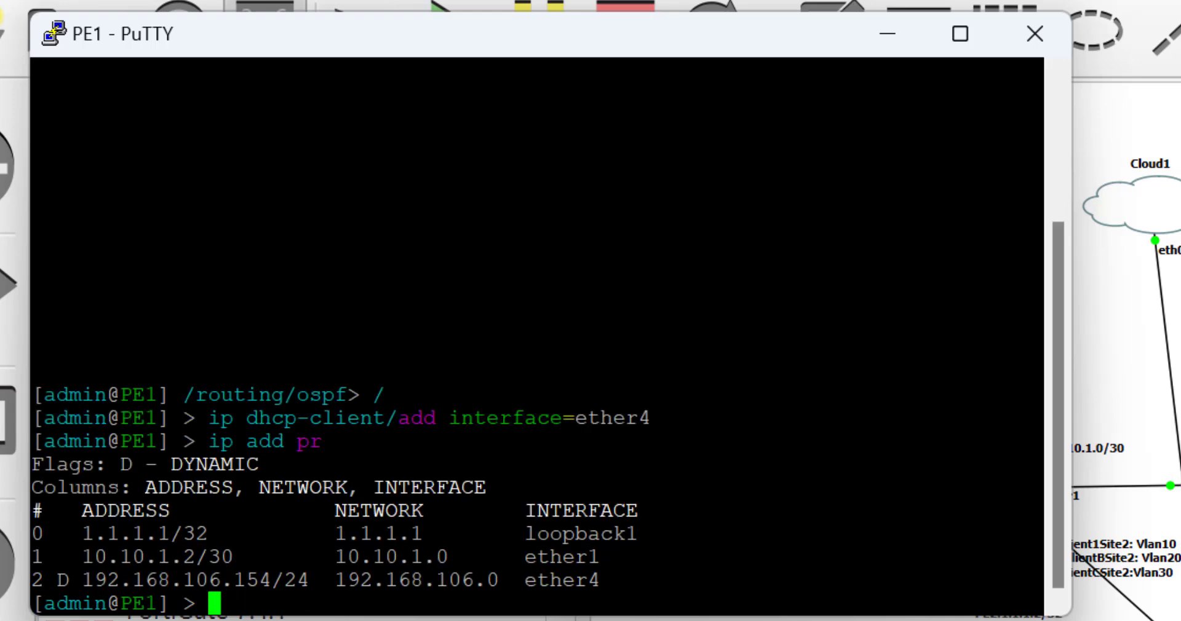
pyautogui.click(893, 38)
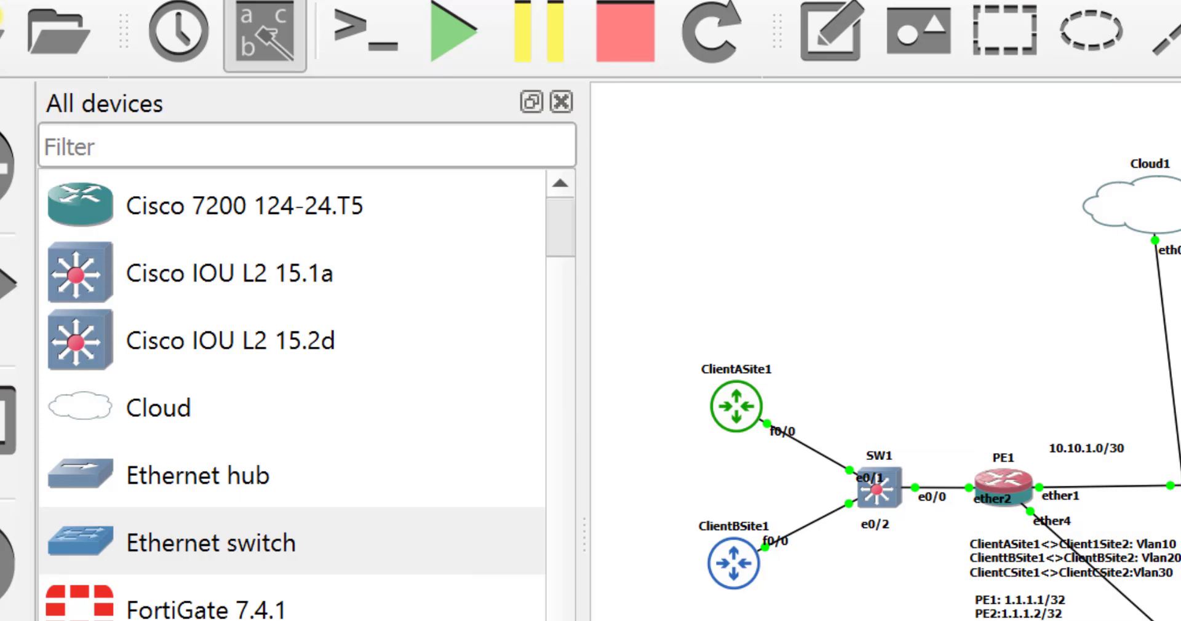
pyautogui.hotkey('alt', 'Tab')
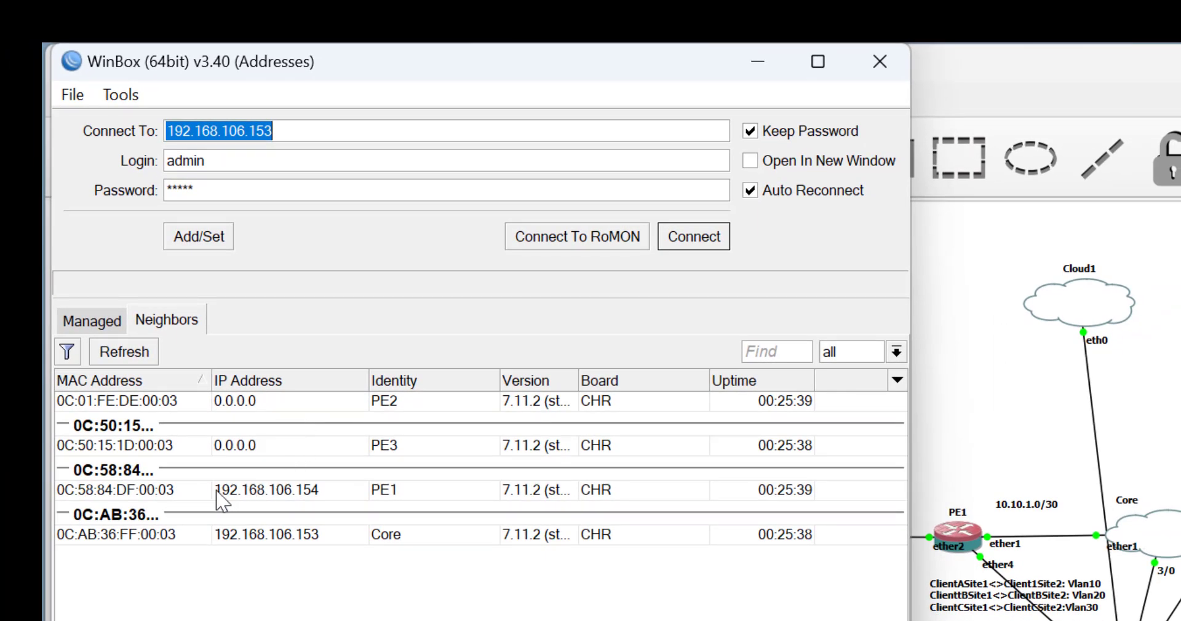
# Connect WinBox to PE1 from the Neighbors list and maximize the window.
pyautogui.click(135, 495)
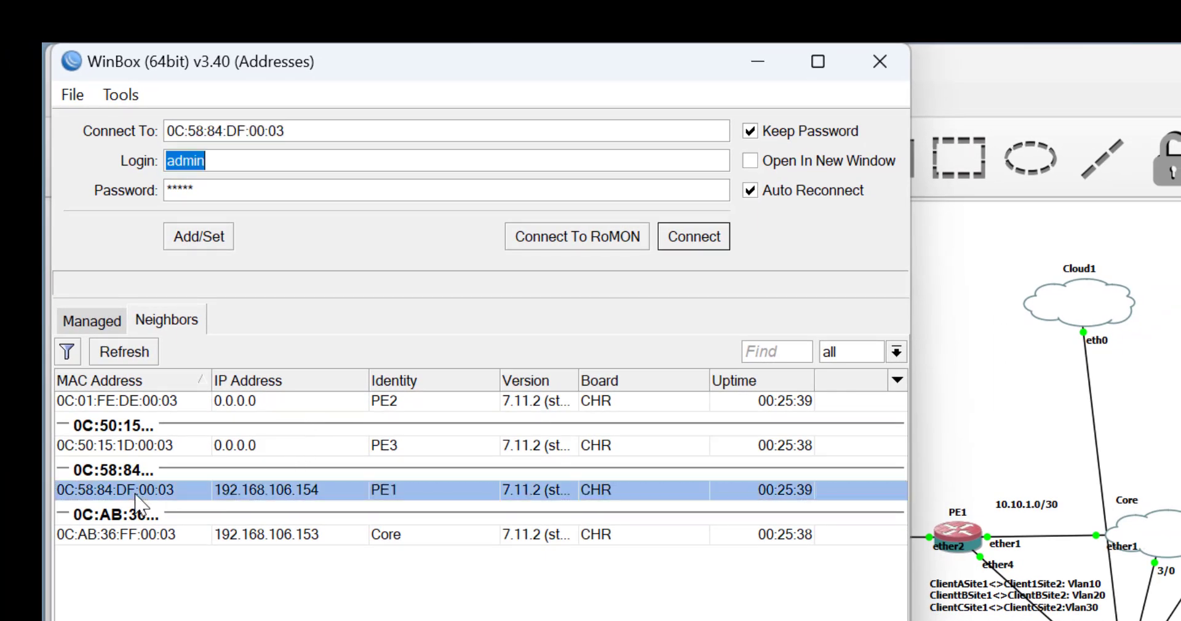
pyautogui.click(713, 237)
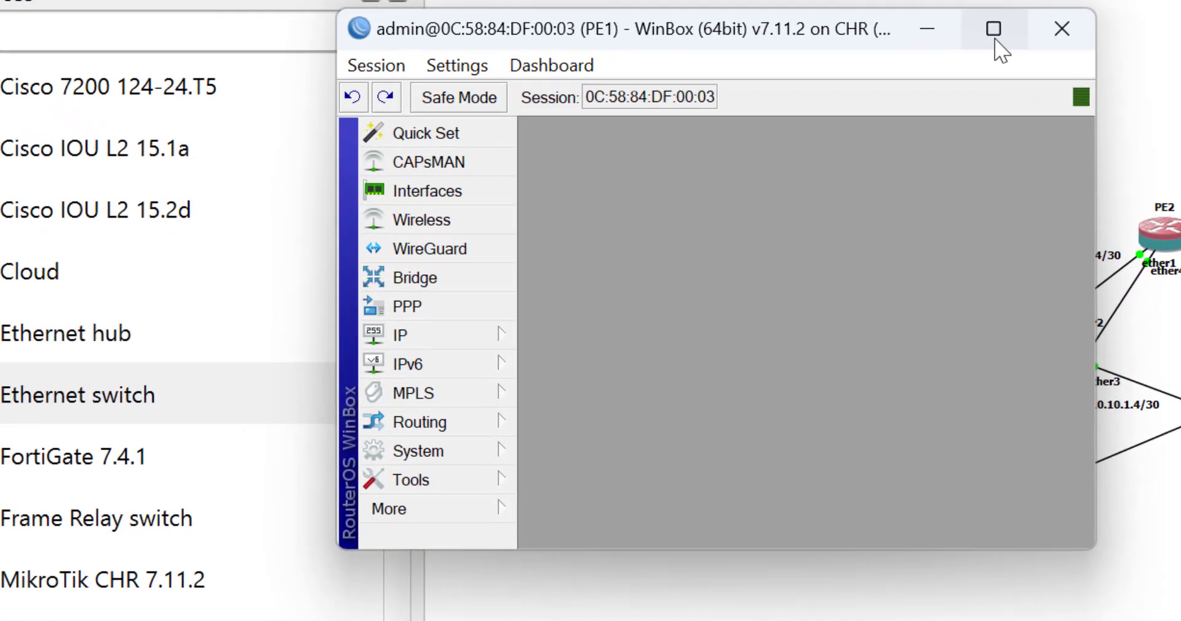
pyautogui.click(994, 29)
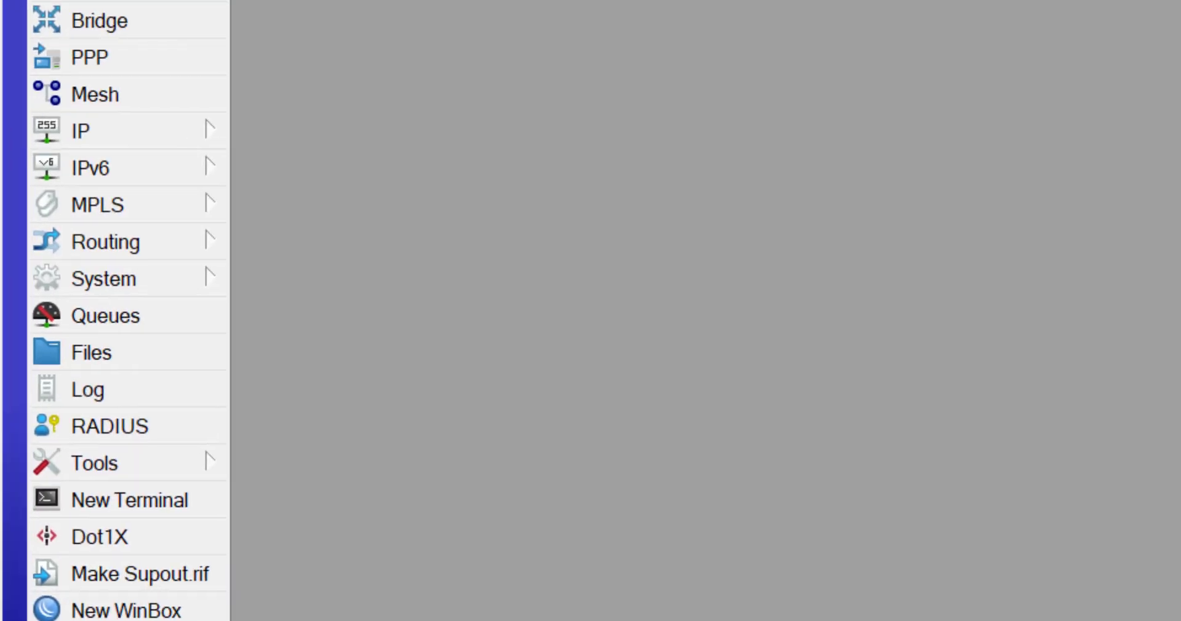
# Add ether1 as an MPLS interface on PE1.
pyautogui.click(121, 216)
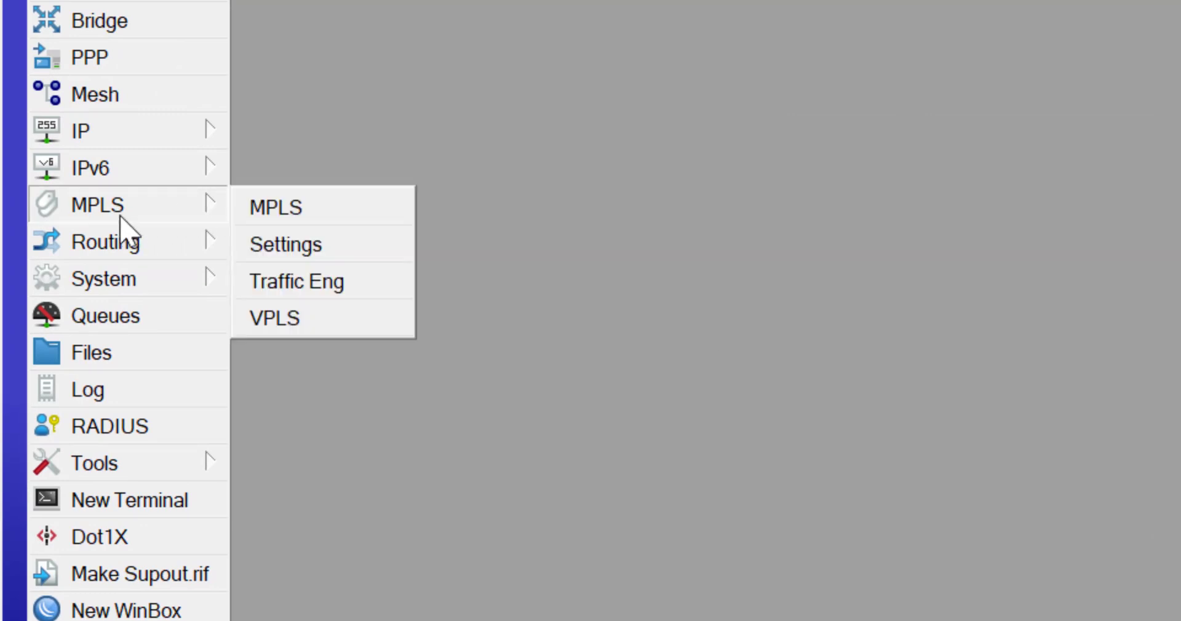
pyautogui.click(272, 211)
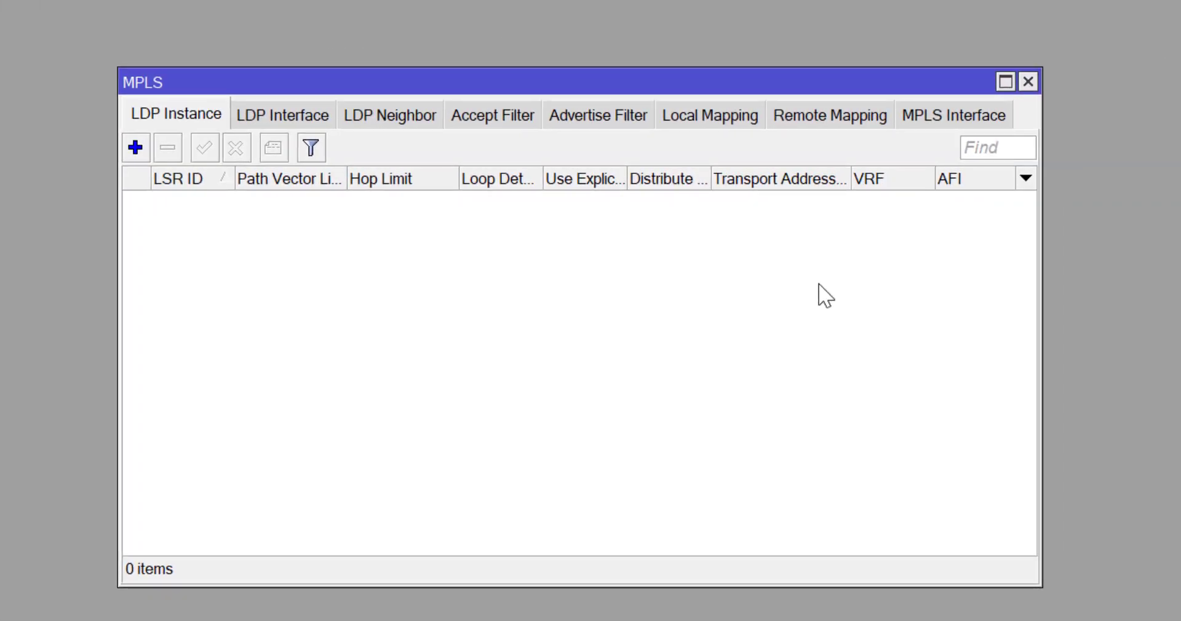
pyautogui.click(955, 117)
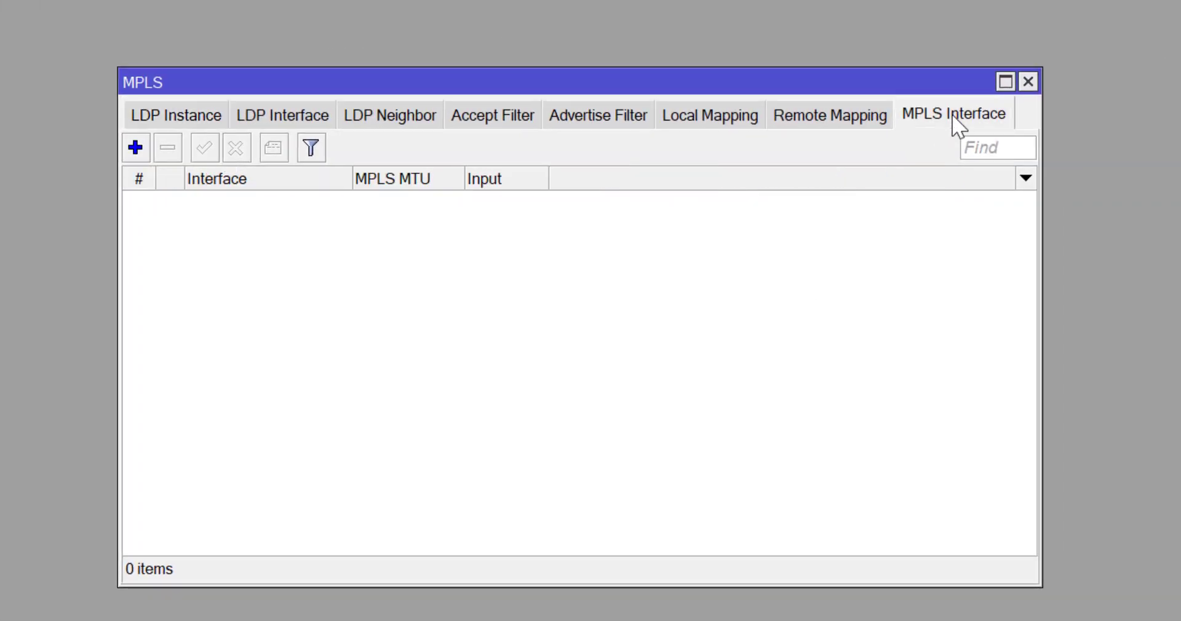
pyautogui.click(136, 147)
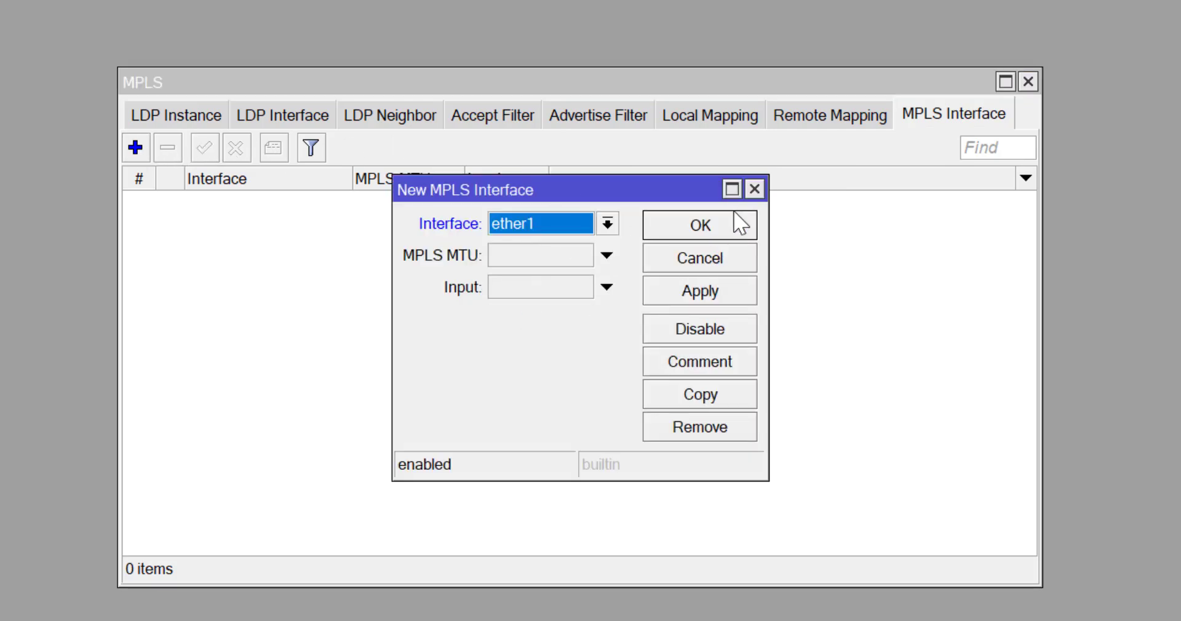
pyautogui.click(726, 232)
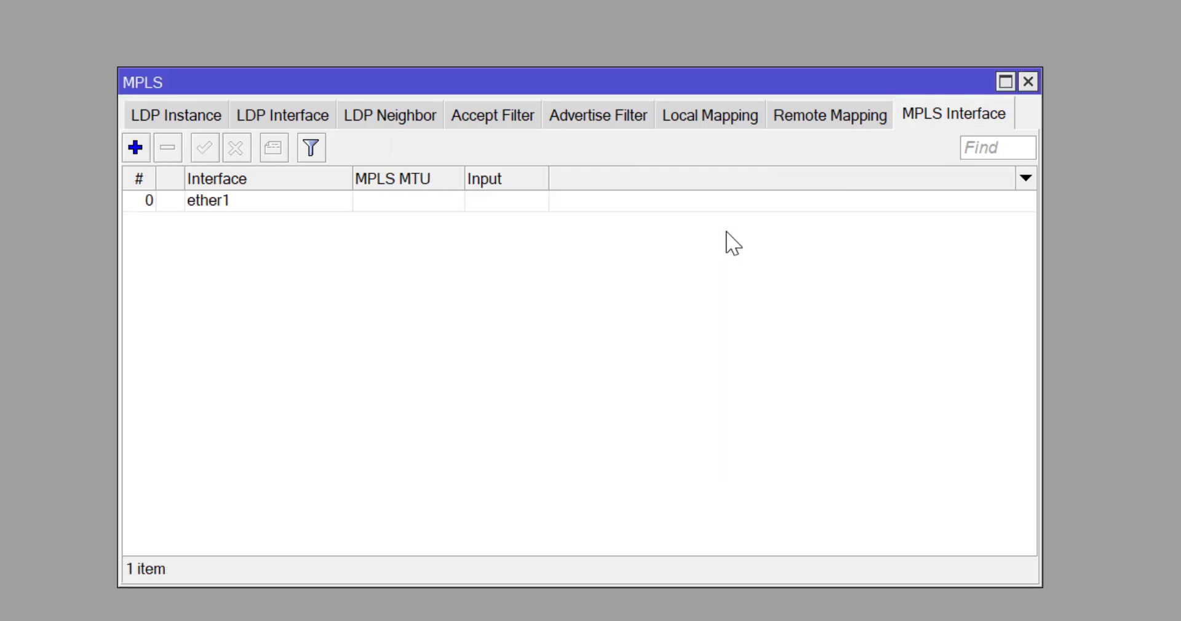
pyautogui.click(186, 115)
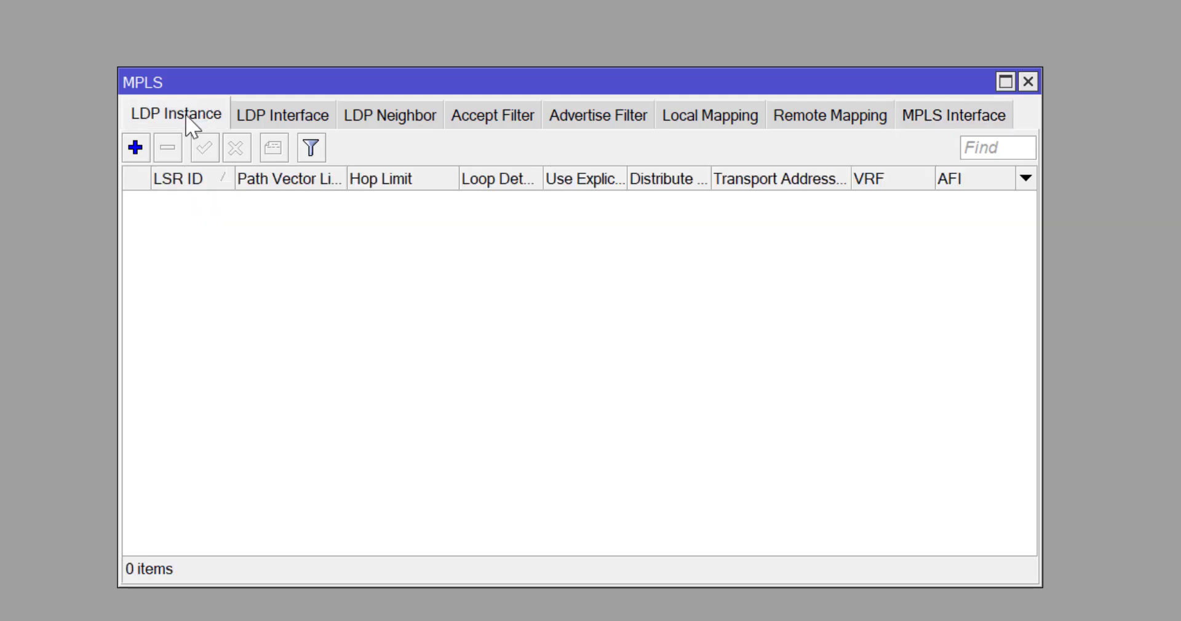
# Create a PE1 LDP instance with LSR ID and transport address 1.1.1.1.
pyautogui.click(135, 147)
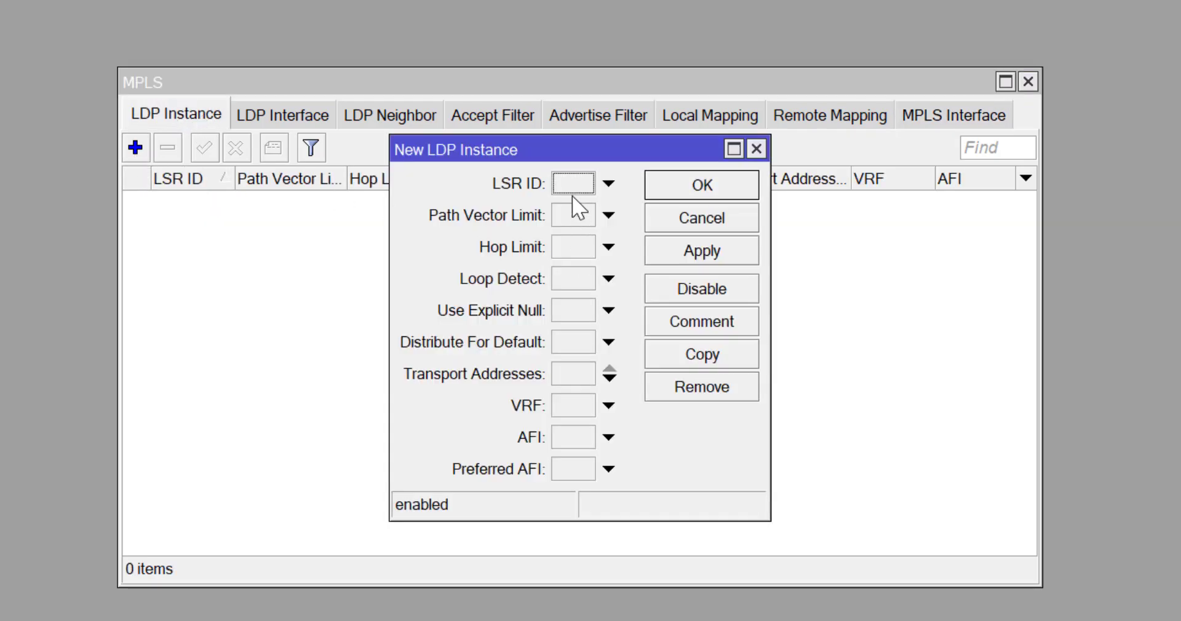
pyautogui.write('1.1.1.1')
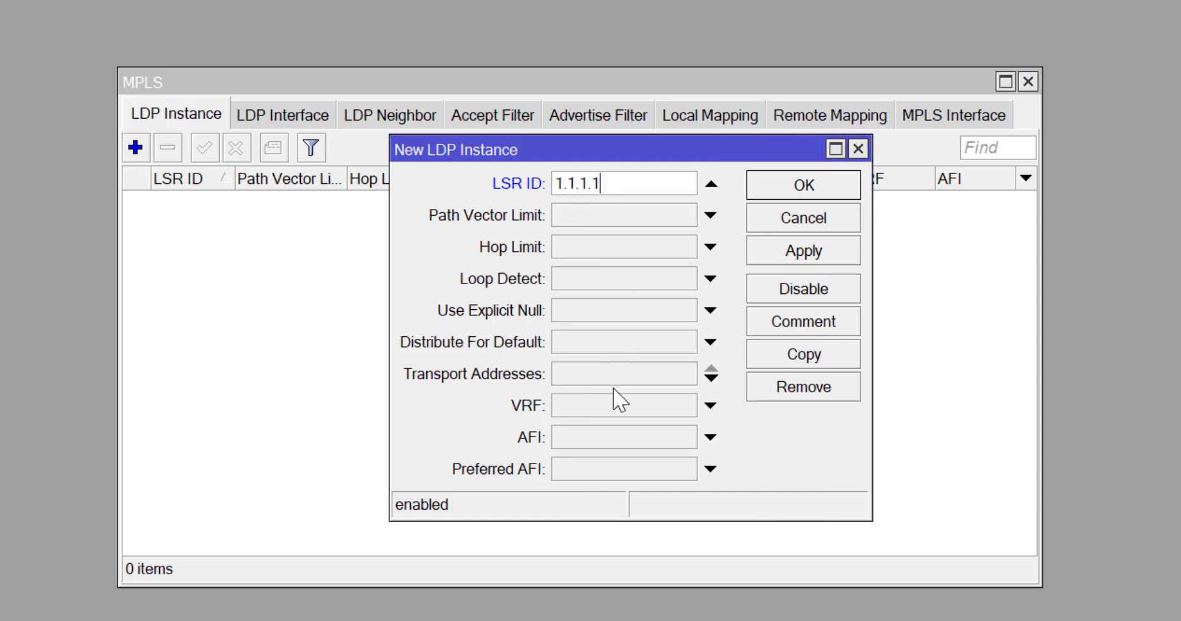
pyautogui.click(577, 376)
pyautogui.write('1.1.1.1')
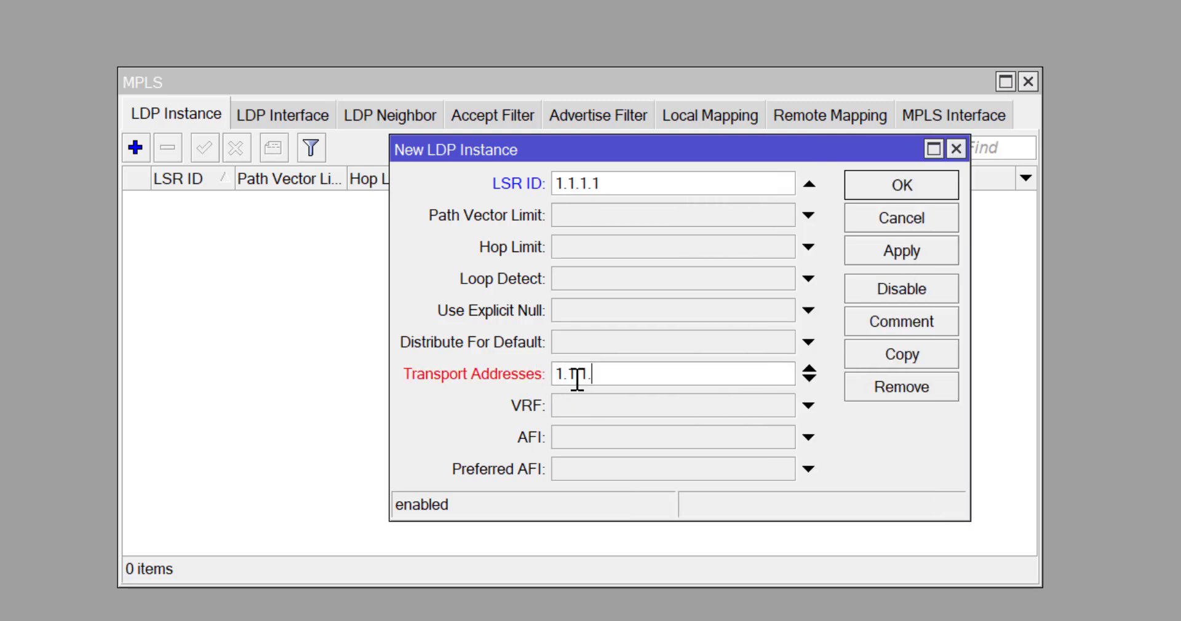
pyautogui.click(902, 187)
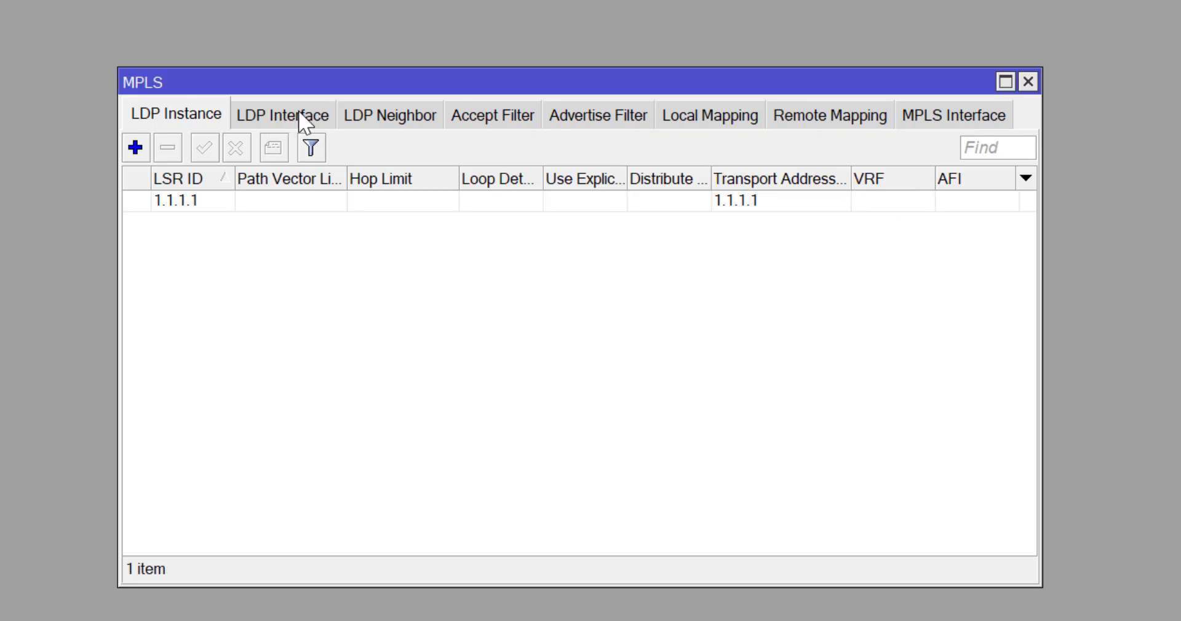
# Add ether1 as an LDP interface and confirm neighbor 1.1.1.4 appears.
pyautogui.click(299, 114)
pyautogui.click(135, 149)
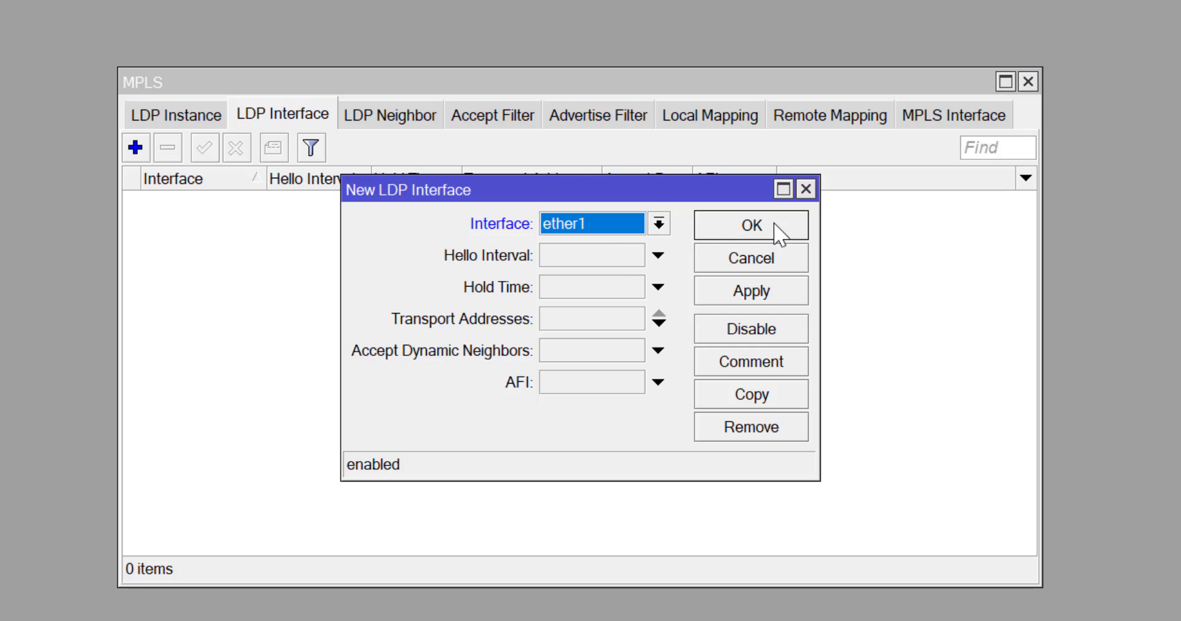
pyautogui.click(752, 226)
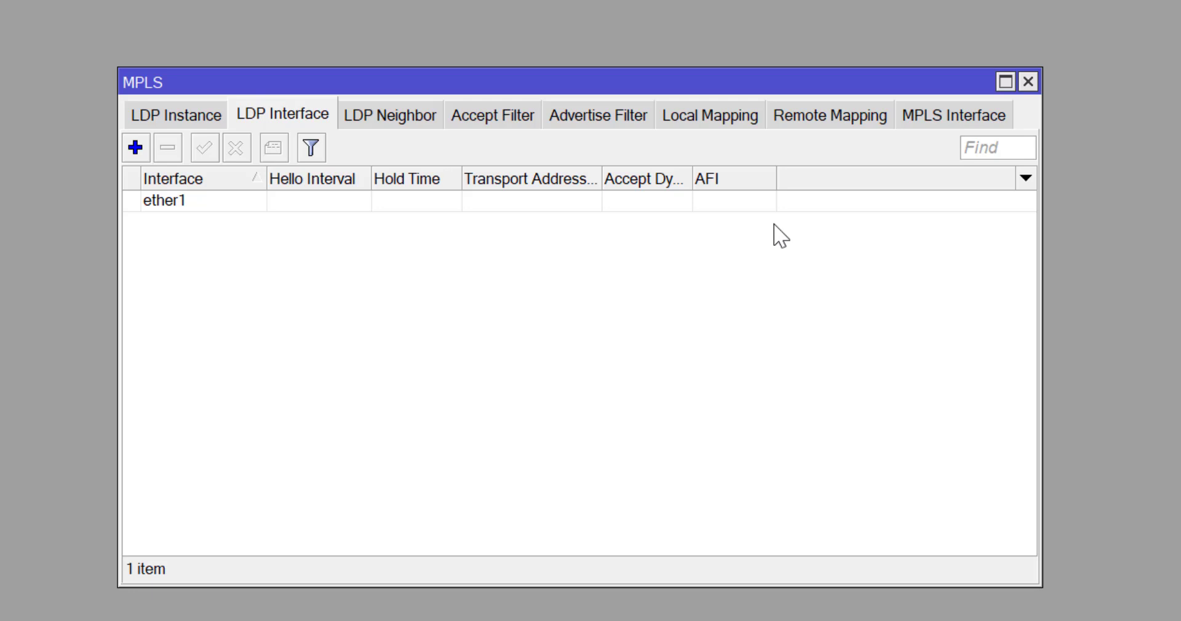
pyautogui.click(411, 123)
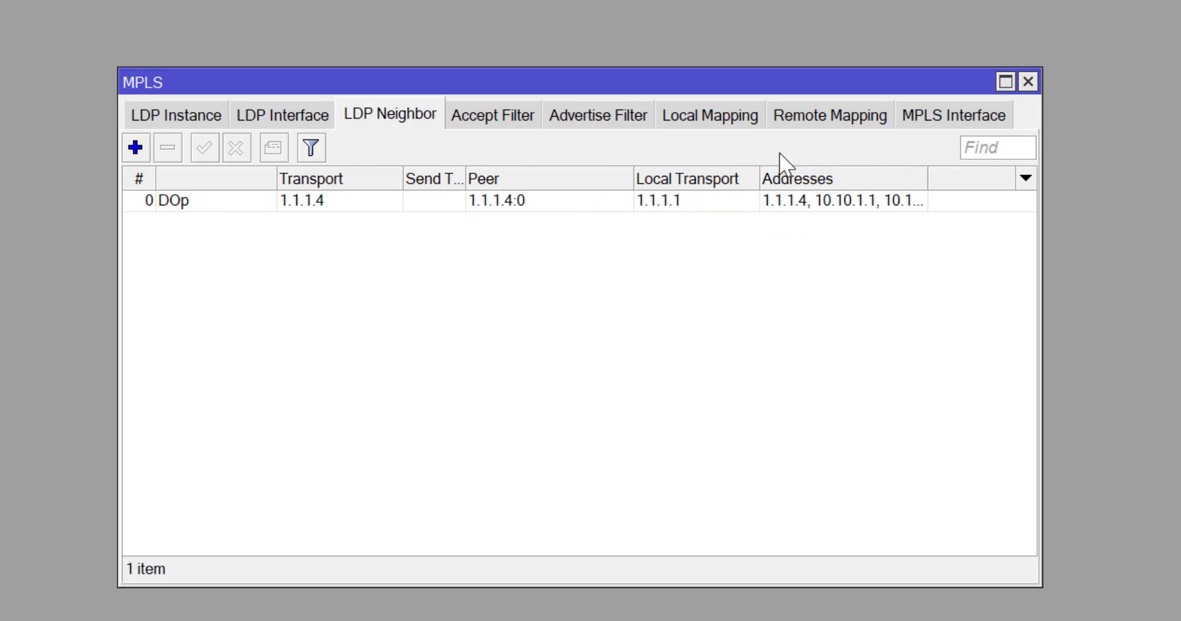
# Review the labels learned from LDP peer 1.1.1.4, then close the MPLS window.
pyautogui.click(822, 130)
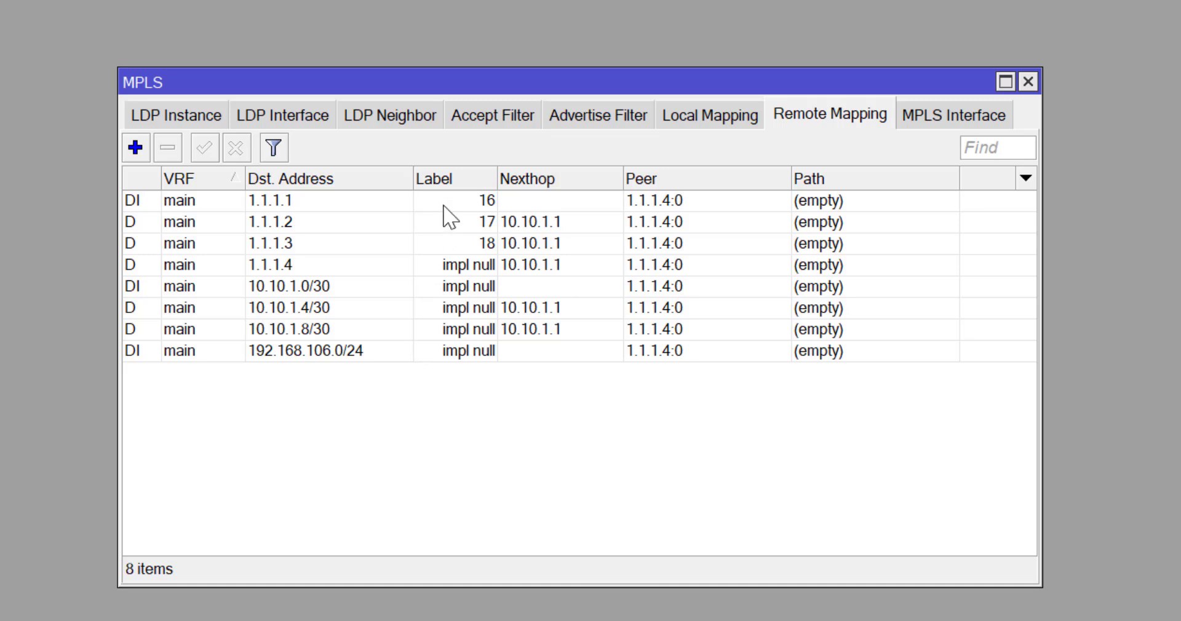
pyautogui.click(390, 123)
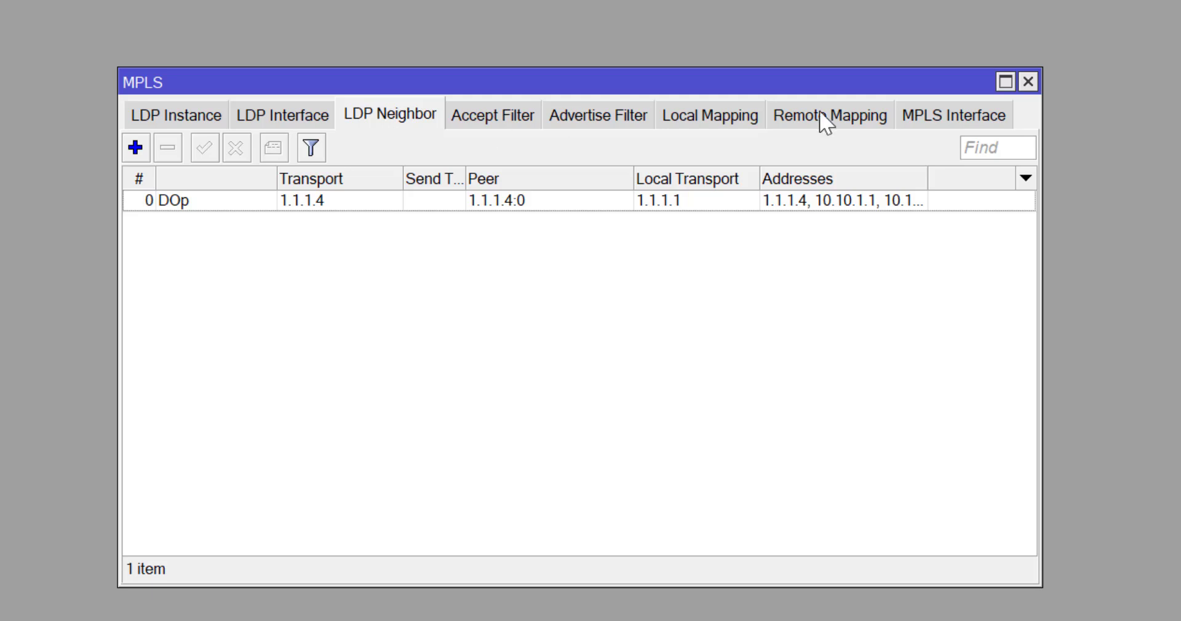
pyautogui.click(1026, 89)
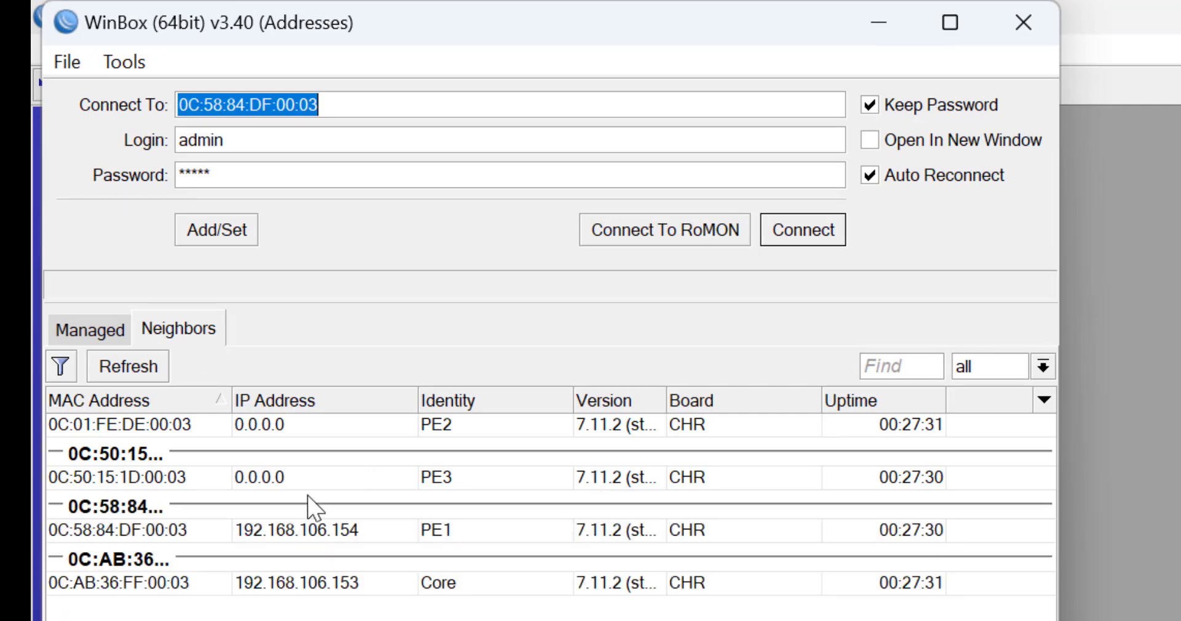
# Connect to router PE2 from the WinBox Neighbors list.
pyautogui.click(148, 485)
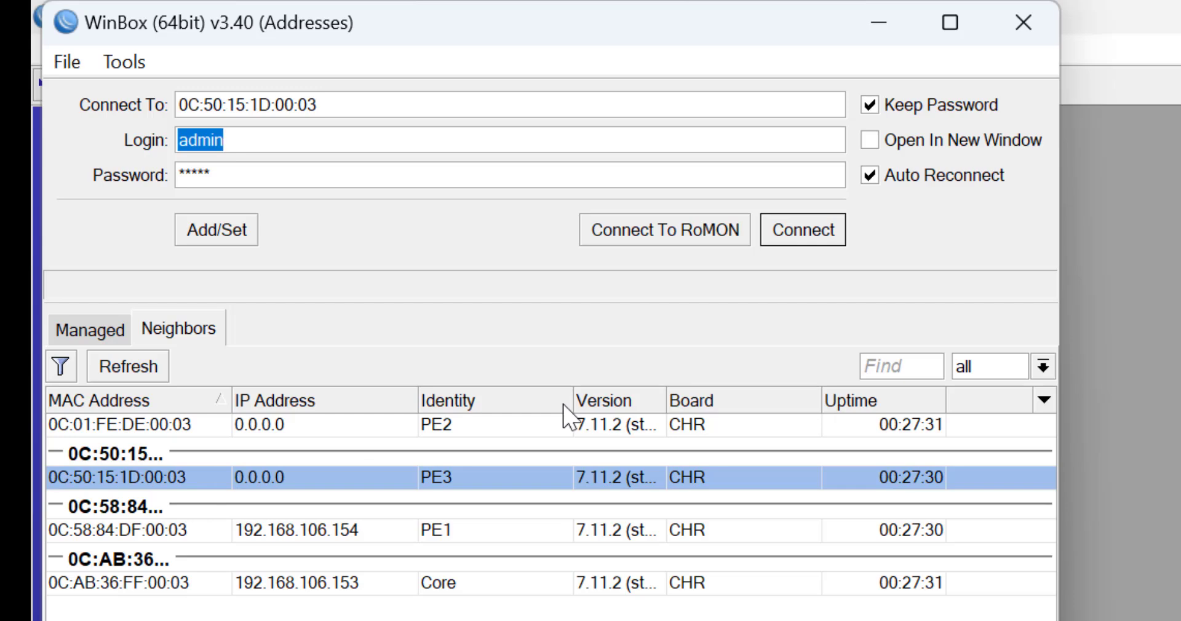
pyautogui.click(145, 427)
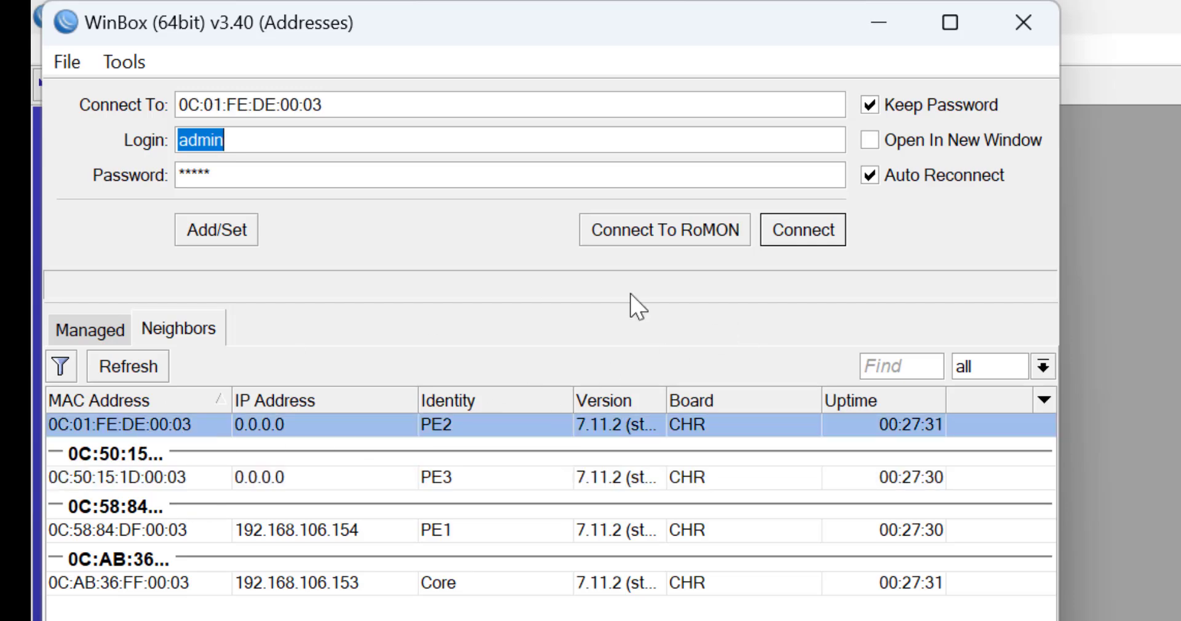
pyautogui.click(805, 235)
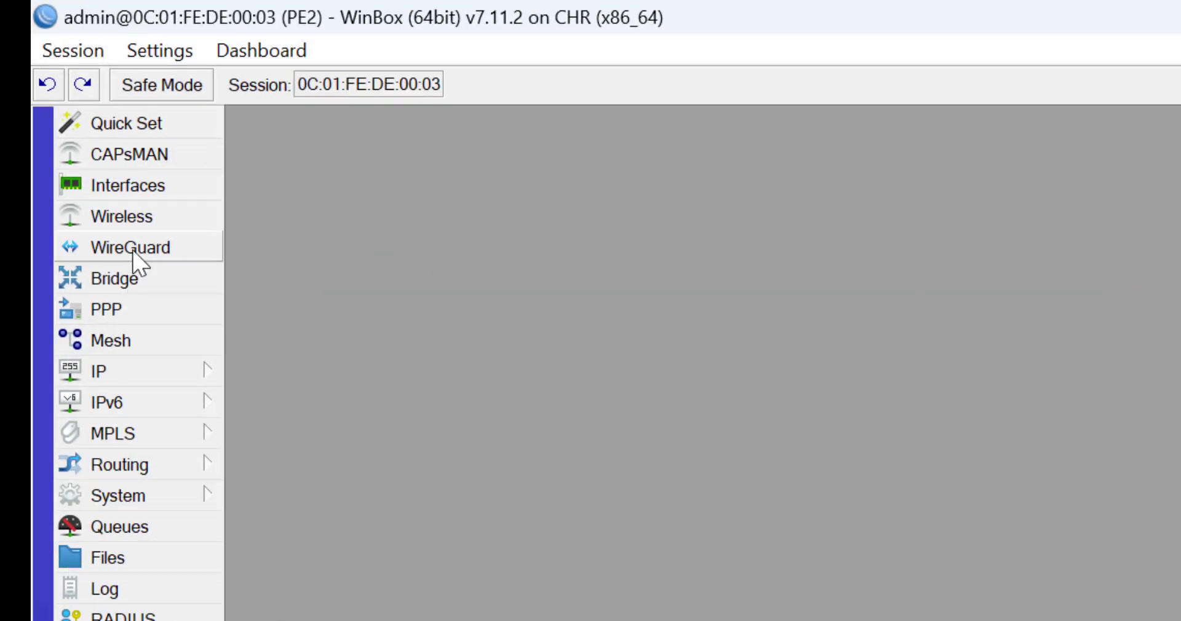
# Add ether1 as an MPLS interface on PE2.
pyautogui.click(136, 438)
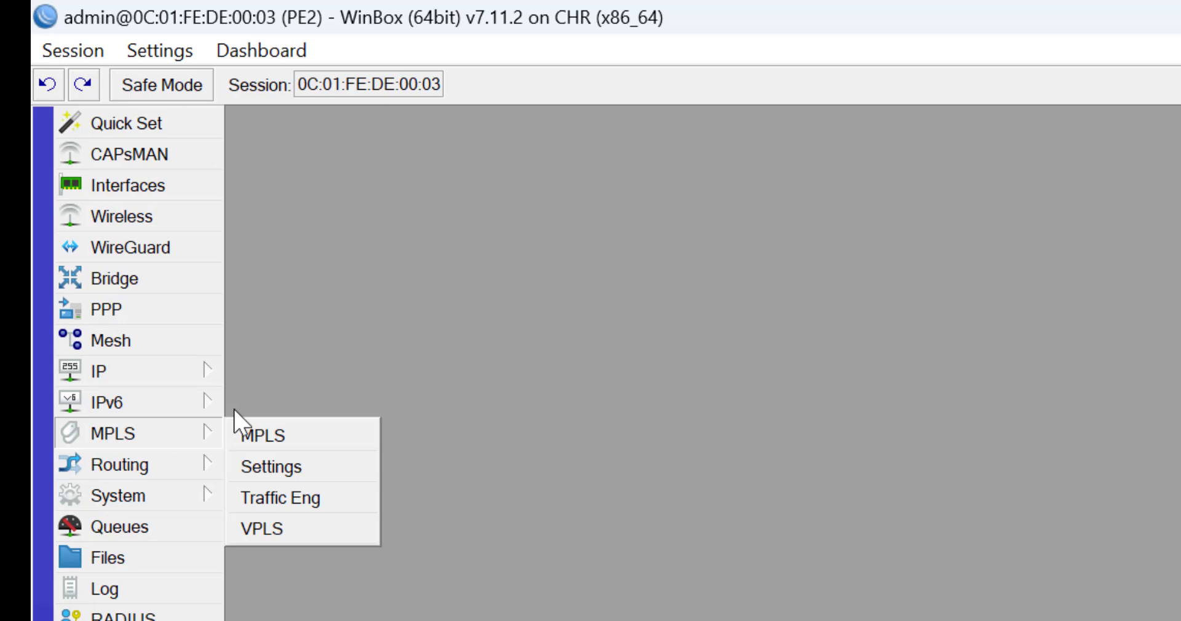
pyautogui.click(258, 438)
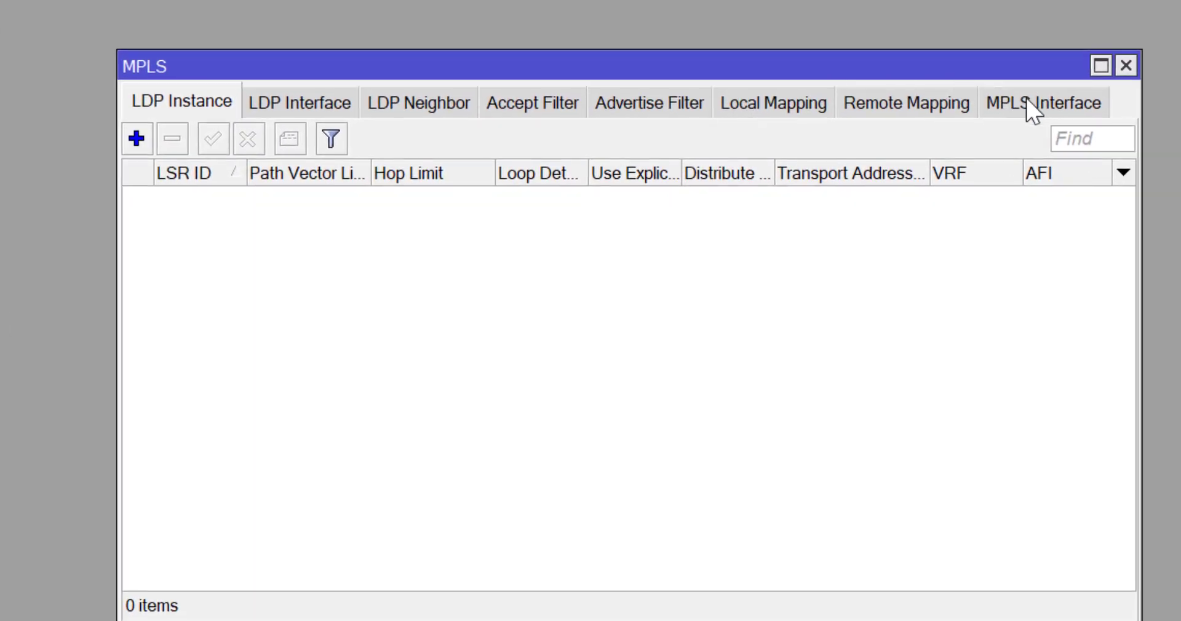
pyautogui.click(1026, 98)
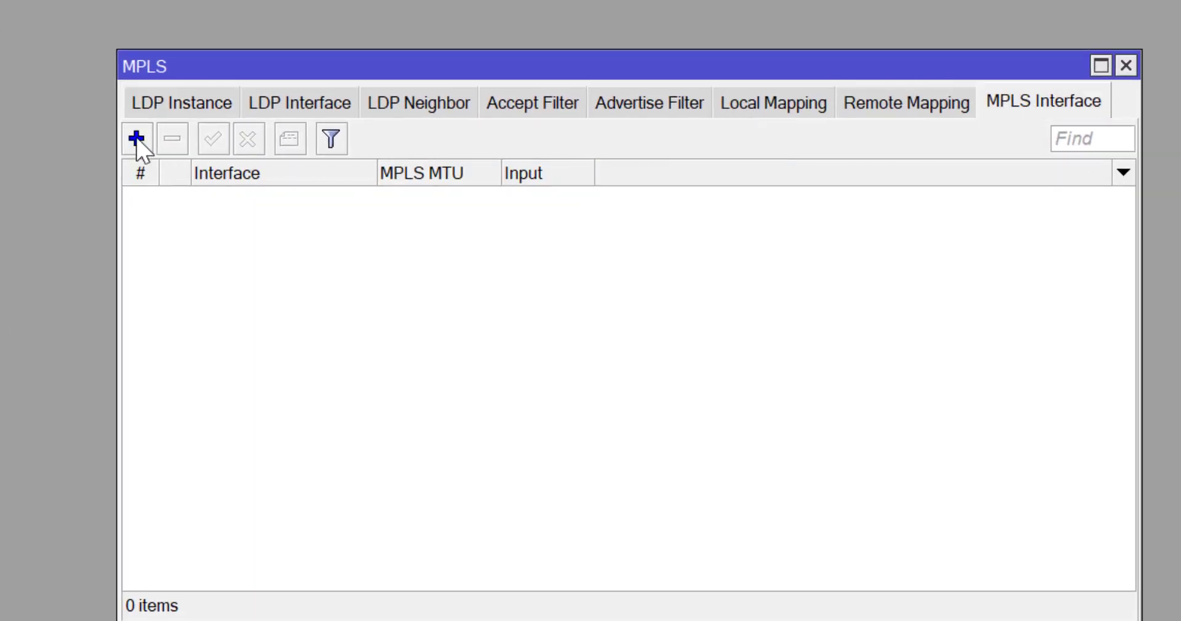
pyautogui.click(137, 138)
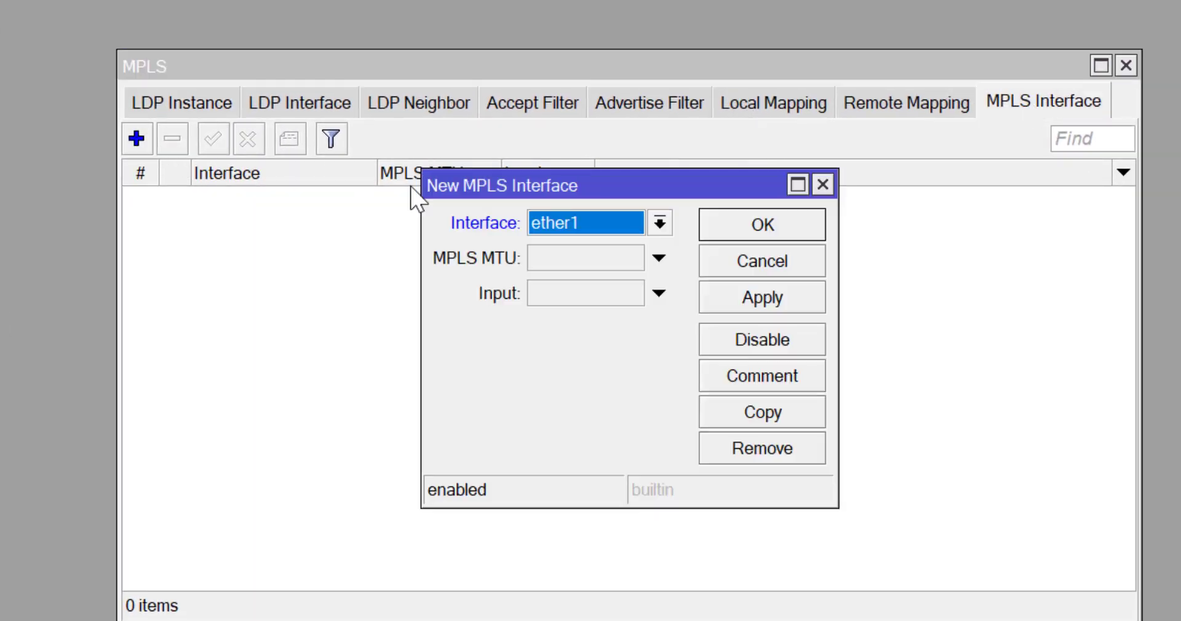
pyautogui.click(777, 295)
pyautogui.click(769, 230)
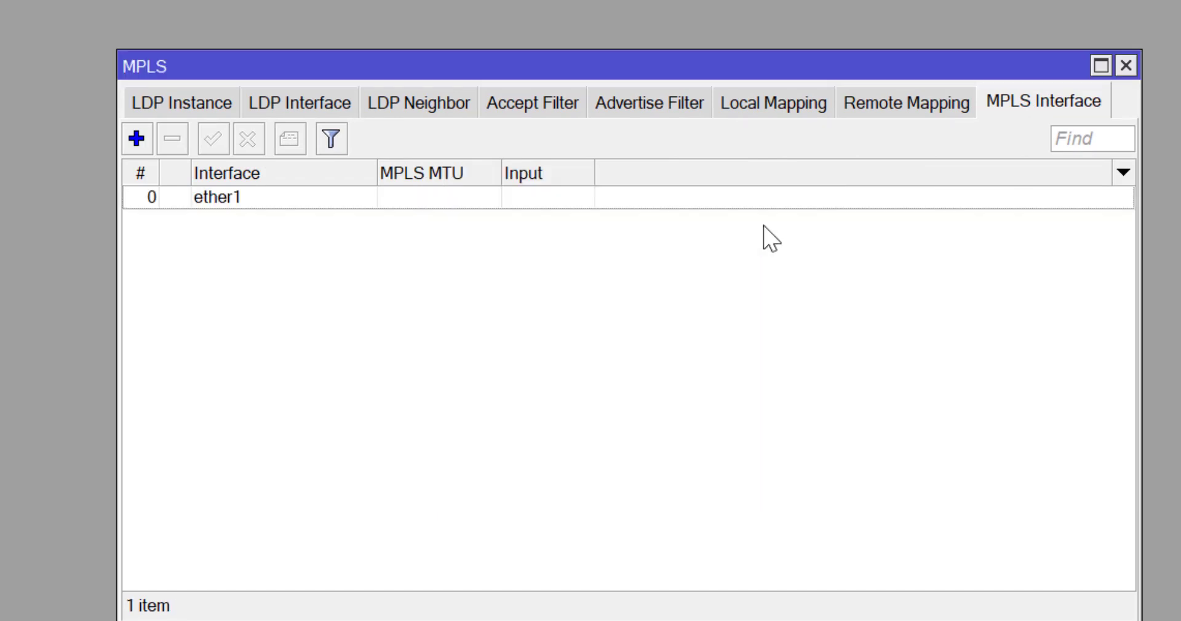
# Create a PE2 LDP instance with LSR ID and transport address 1.1.1.2.
pyautogui.click(181, 100)
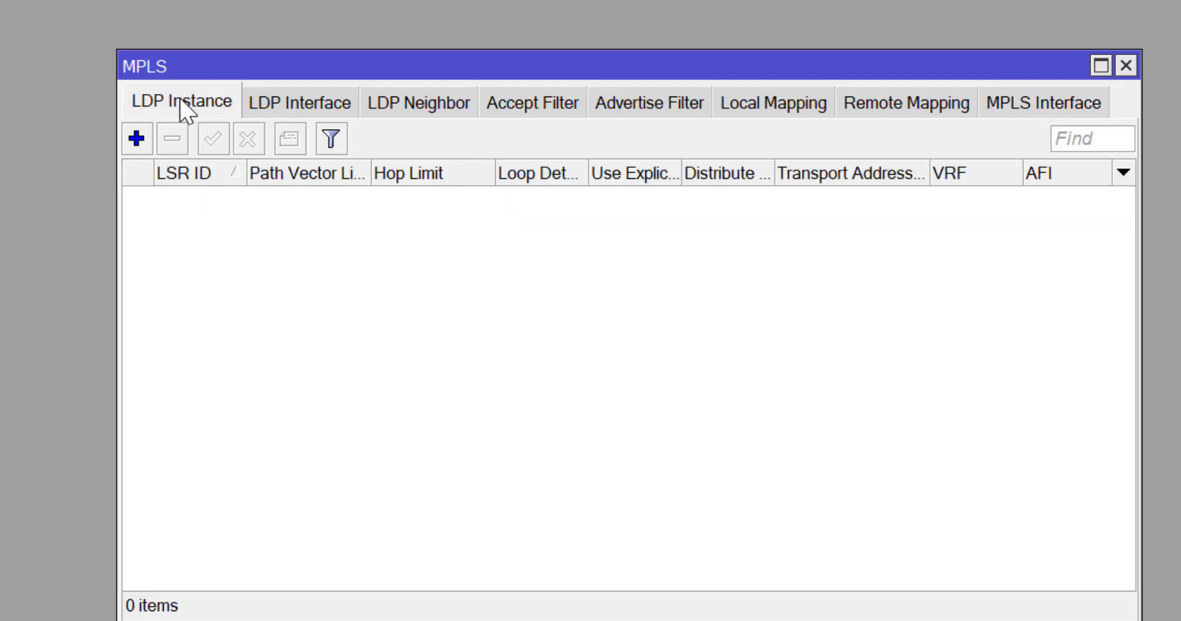
pyautogui.click(137, 139)
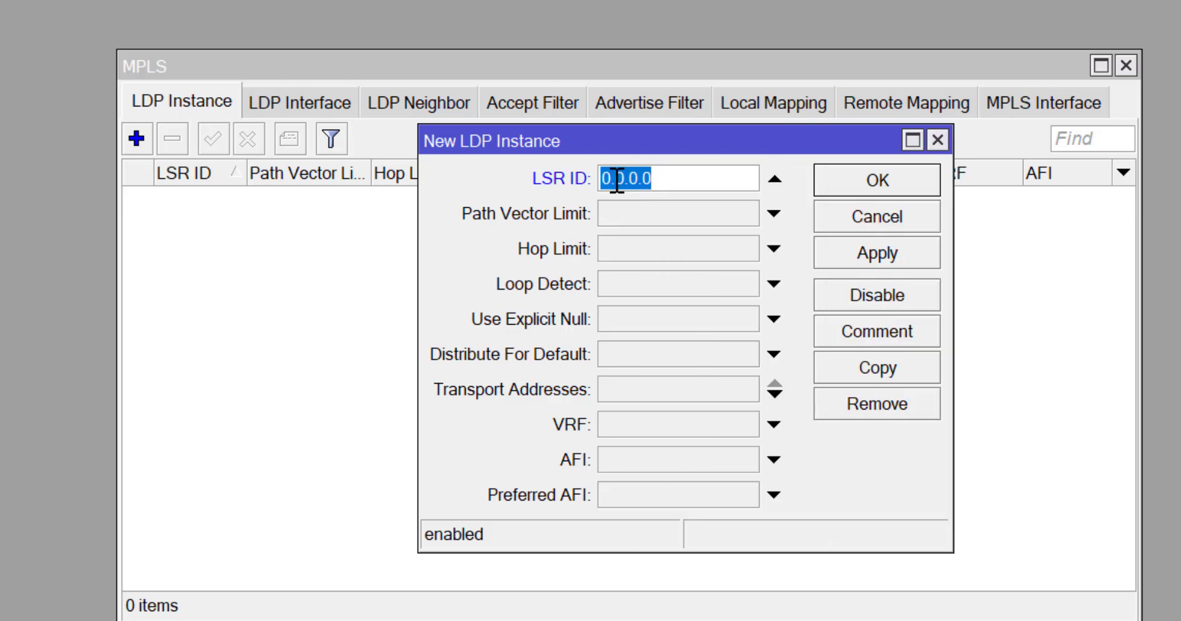
pyautogui.write('1.1')
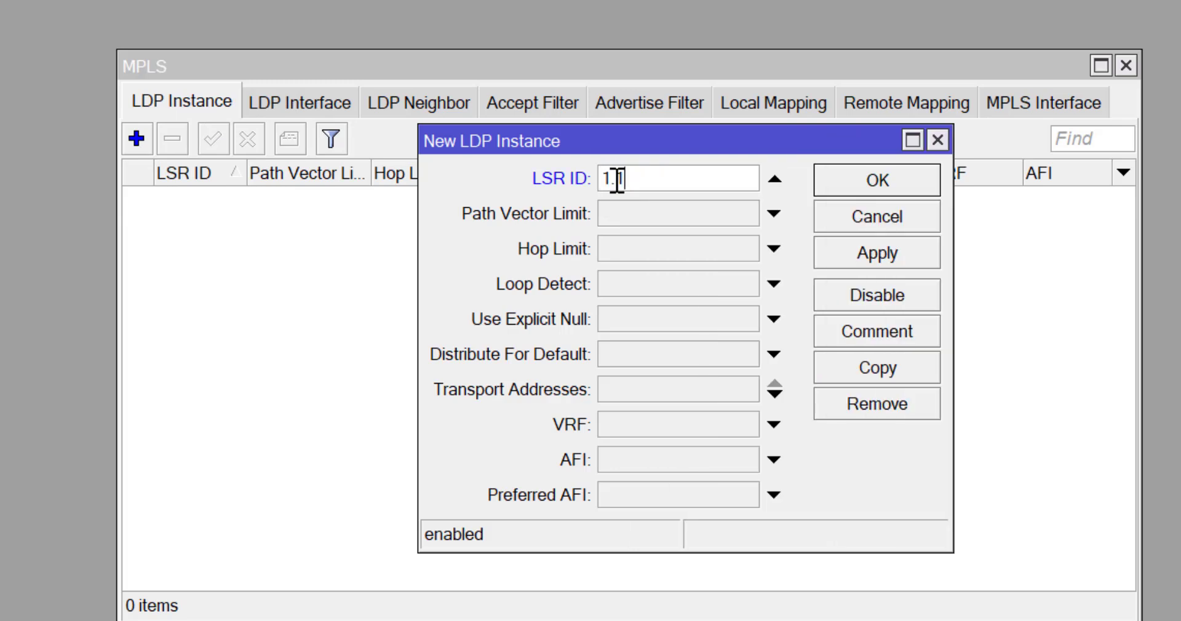
pyautogui.write('.1.2')
pyautogui.click(612, 387)
pyautogui.click(612, 387)
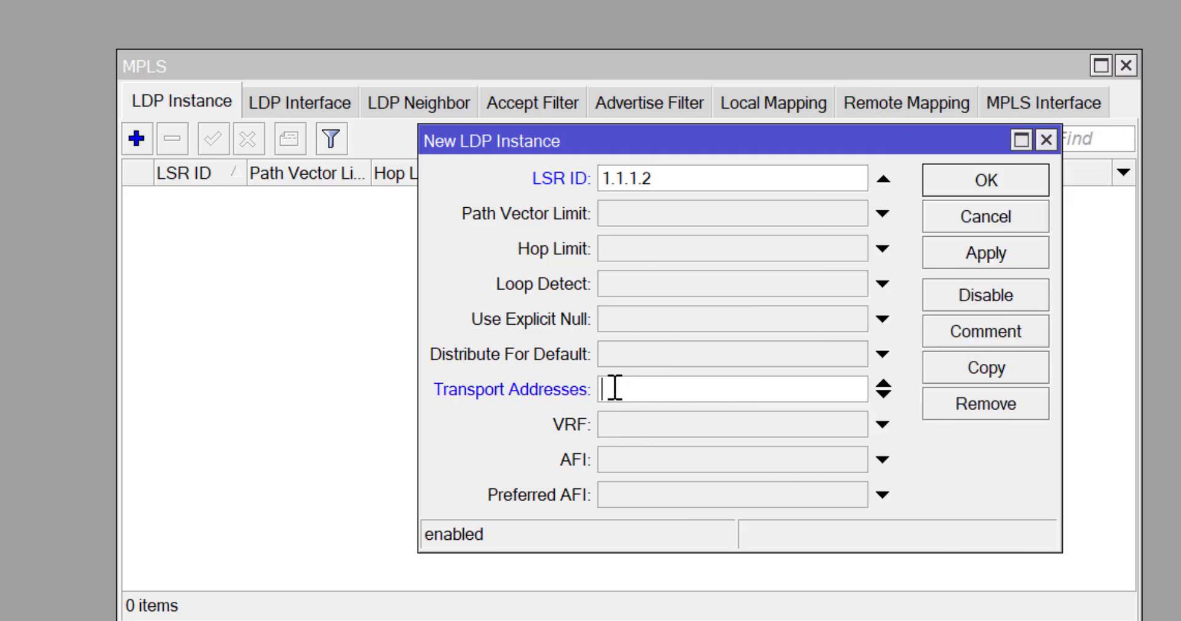
pyautogui.write('1.1.1.2')
pyautogui.click(995, 192)
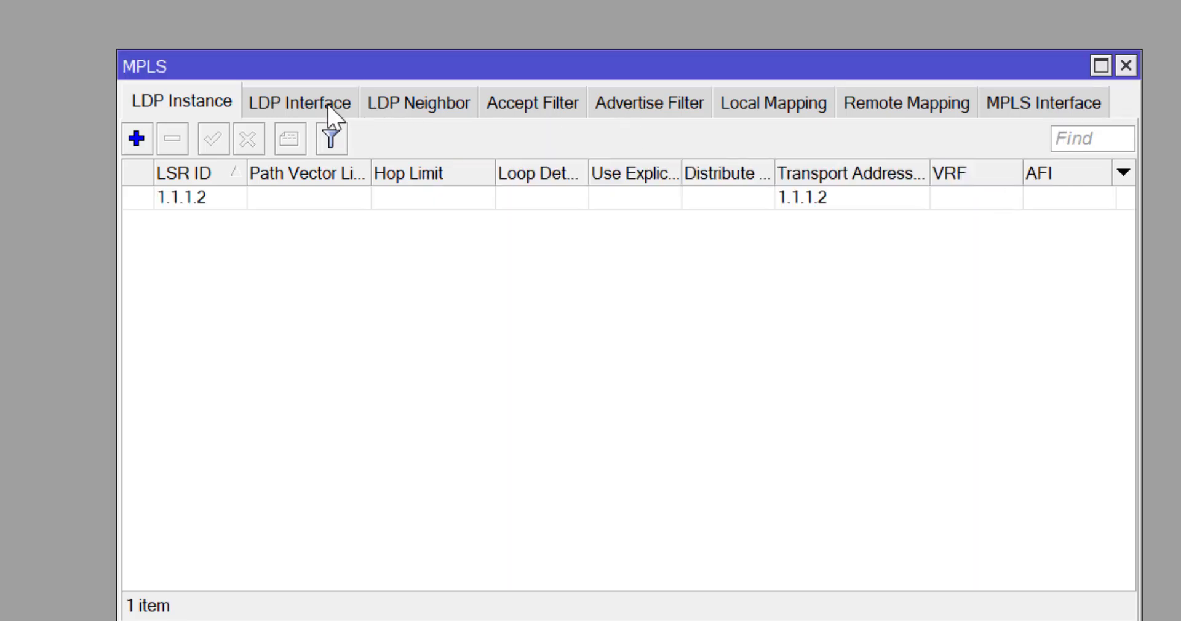
# Add ether1 as an LDP interface and verify neighbor 1.1.1.4 is up.
pyautogui.click(439, 105)
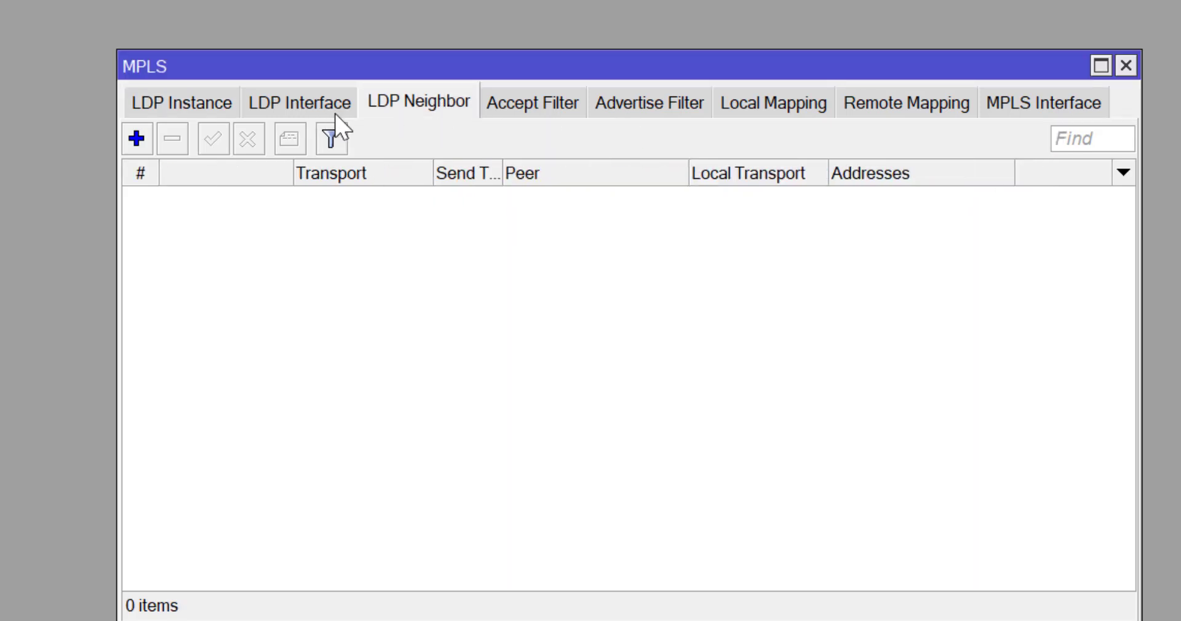
pyautogui.click(289, 107)
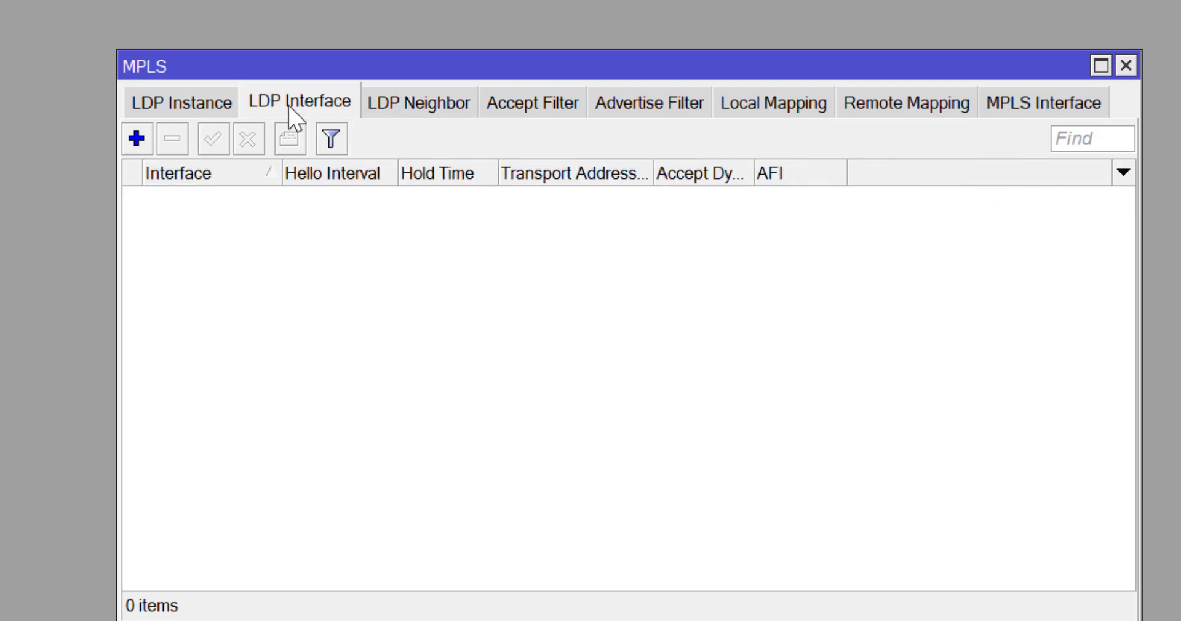
pyautogui.click(126, 145)
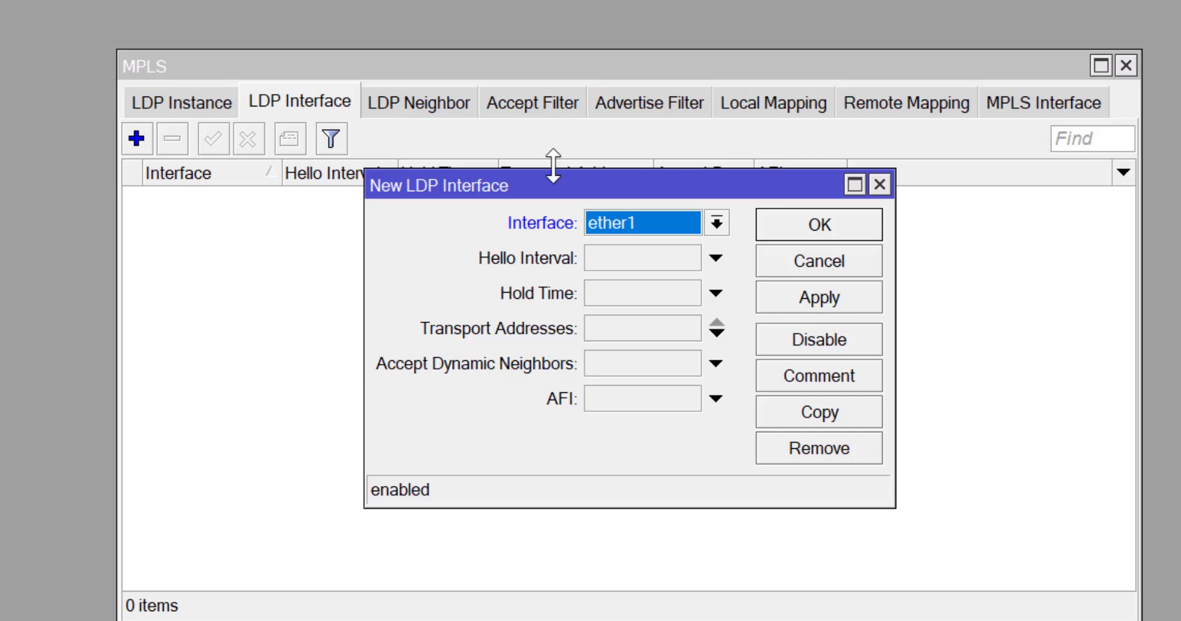
pyautogui.click(835, 308)
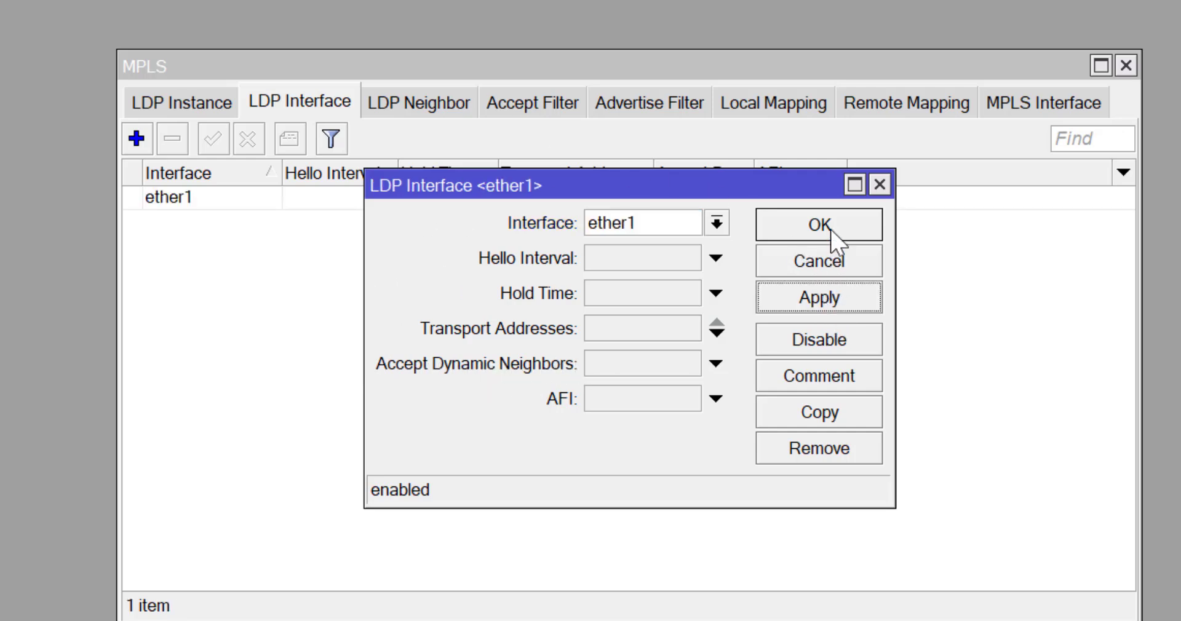
pyautogui.click(831, 232)
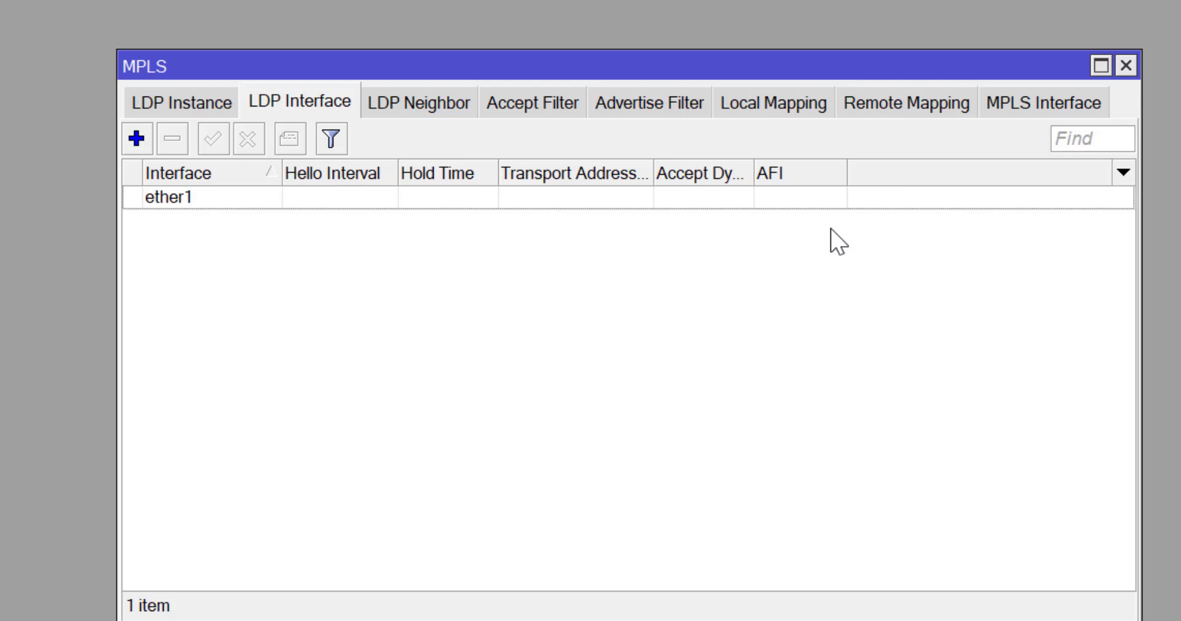
pyautogui.click(415, 102)
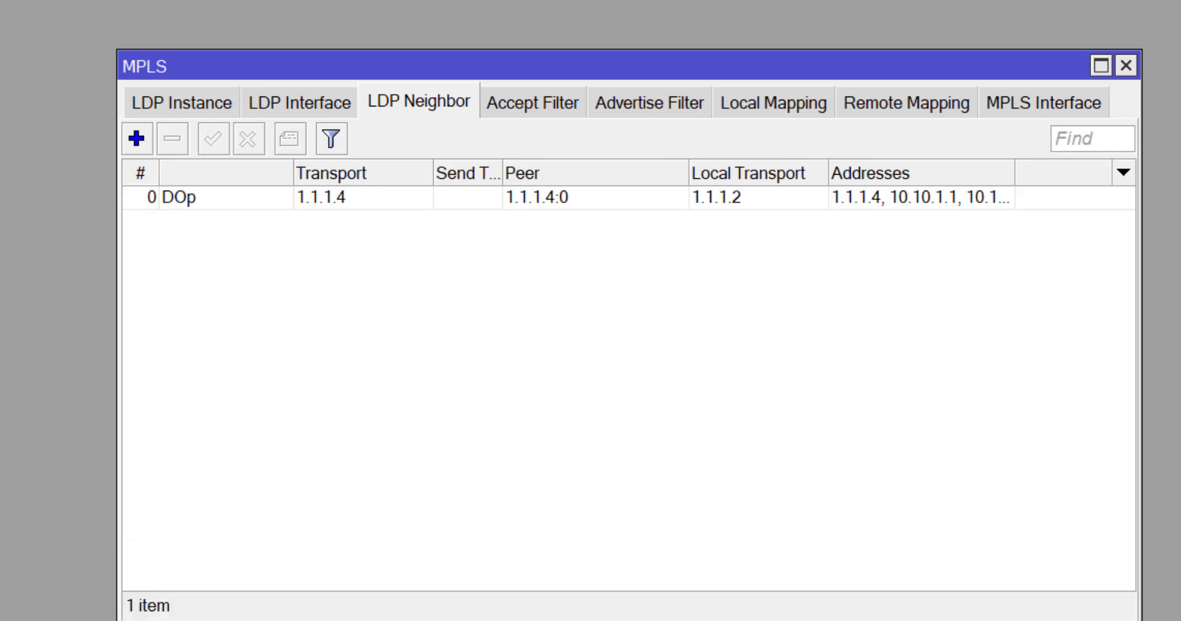
# Log into router PE3 from a new WinBox login window and maximize the session.
pyautogui.hotkey('alt', 'Tab')
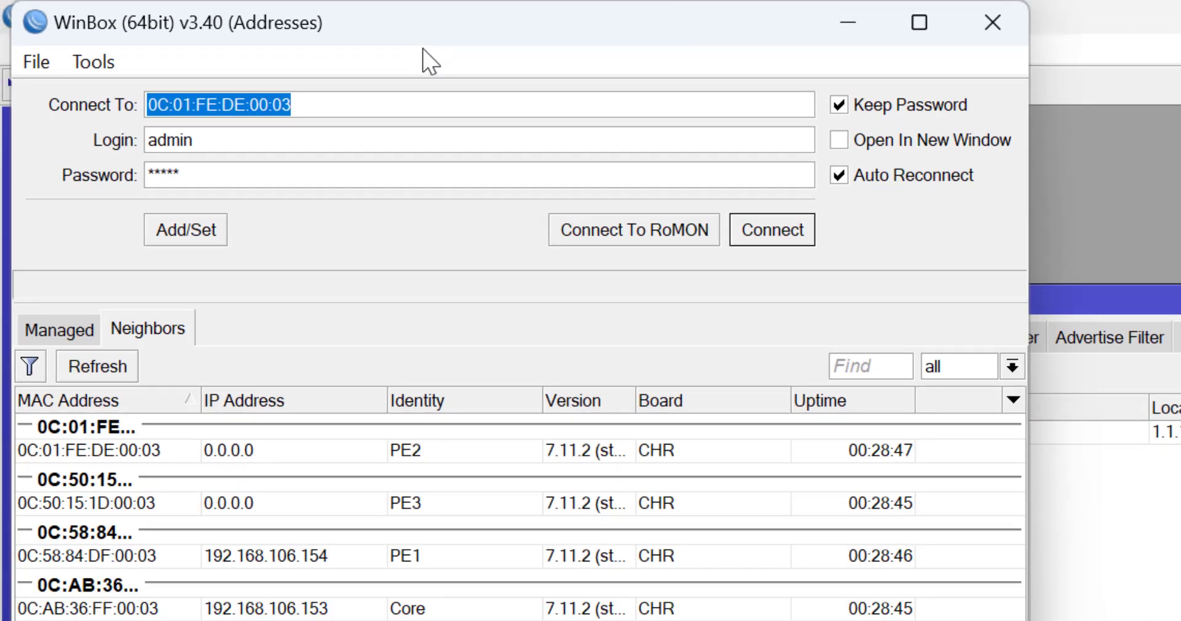
pyautogui.moveTo(416, 21); pyautogui.dragTo(500, 27)
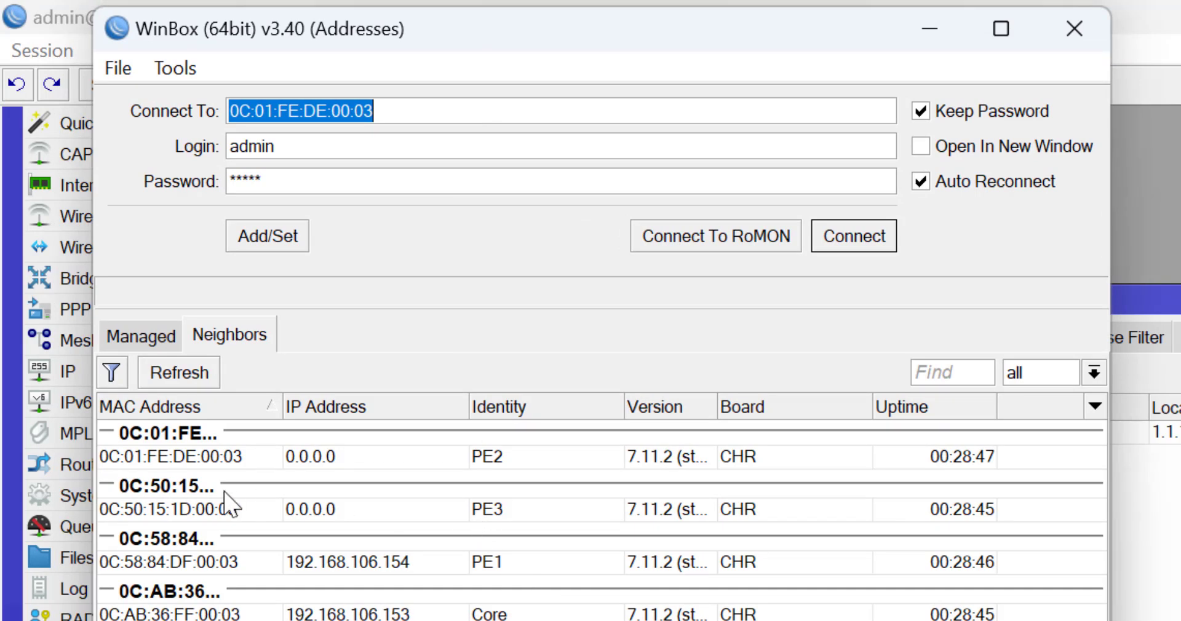
pyautogui.click(185, 511)
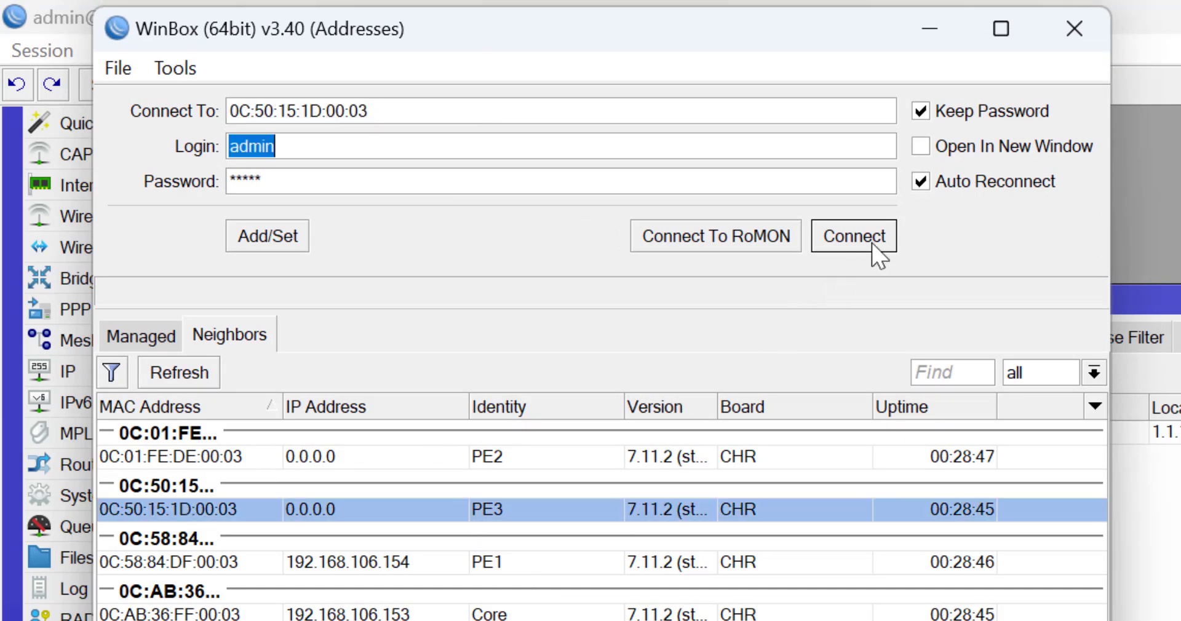
pyautogui.click(874, 246)
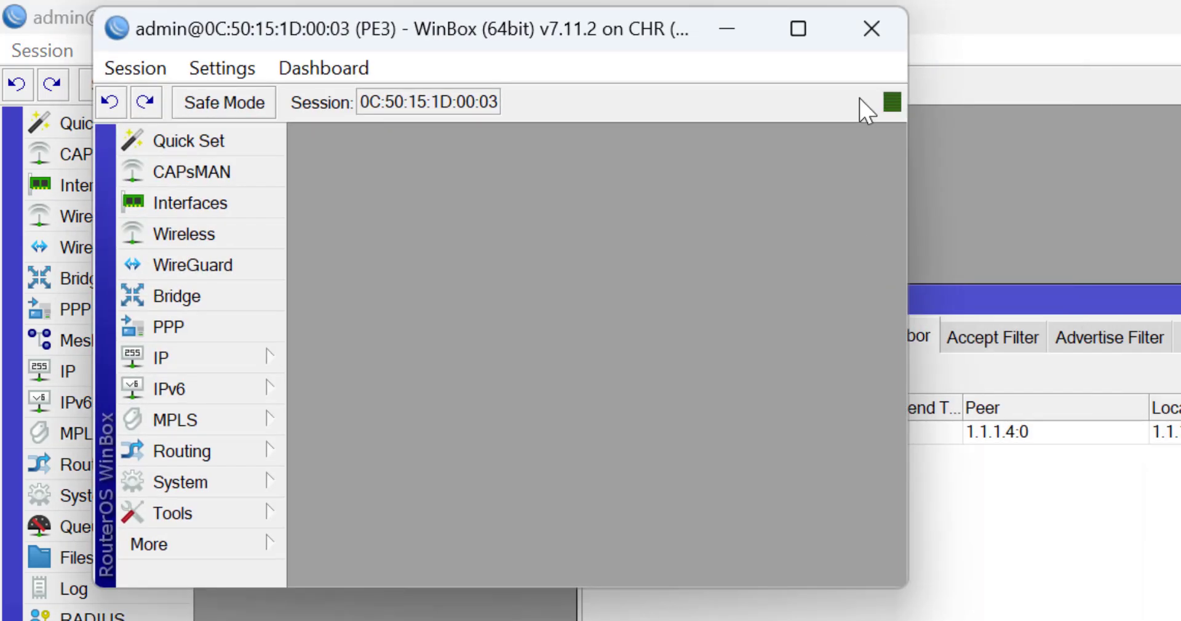
pyautogui.click(799, 31)
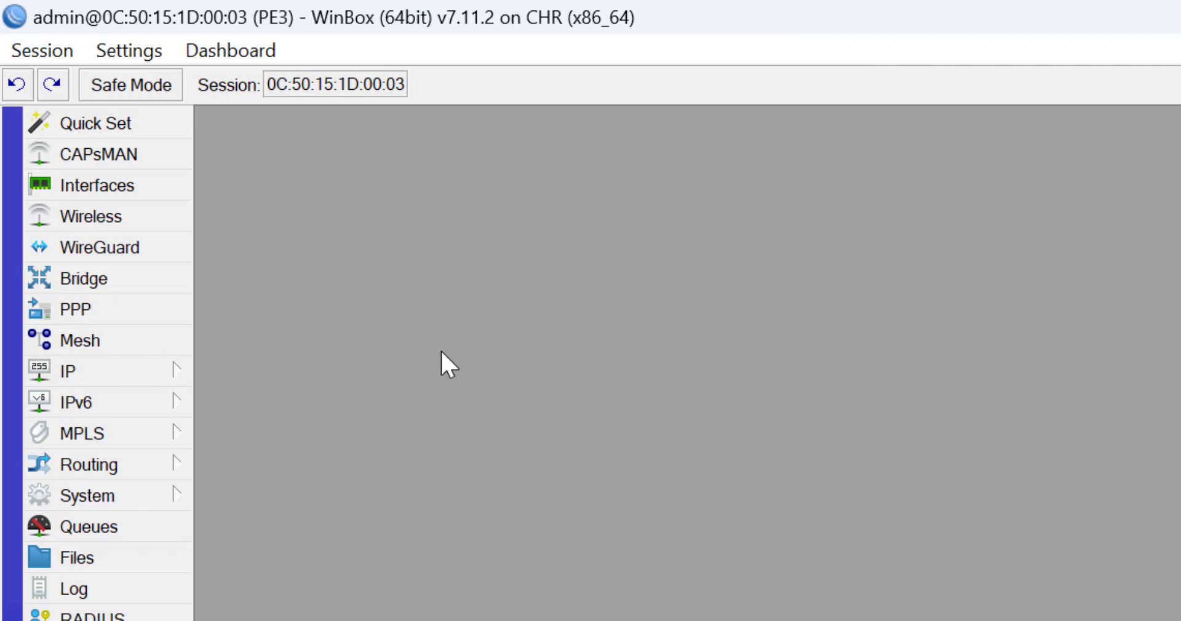
# Add ether1 as an MPLS interface on PE3.
pyautogui.click(127, 438)
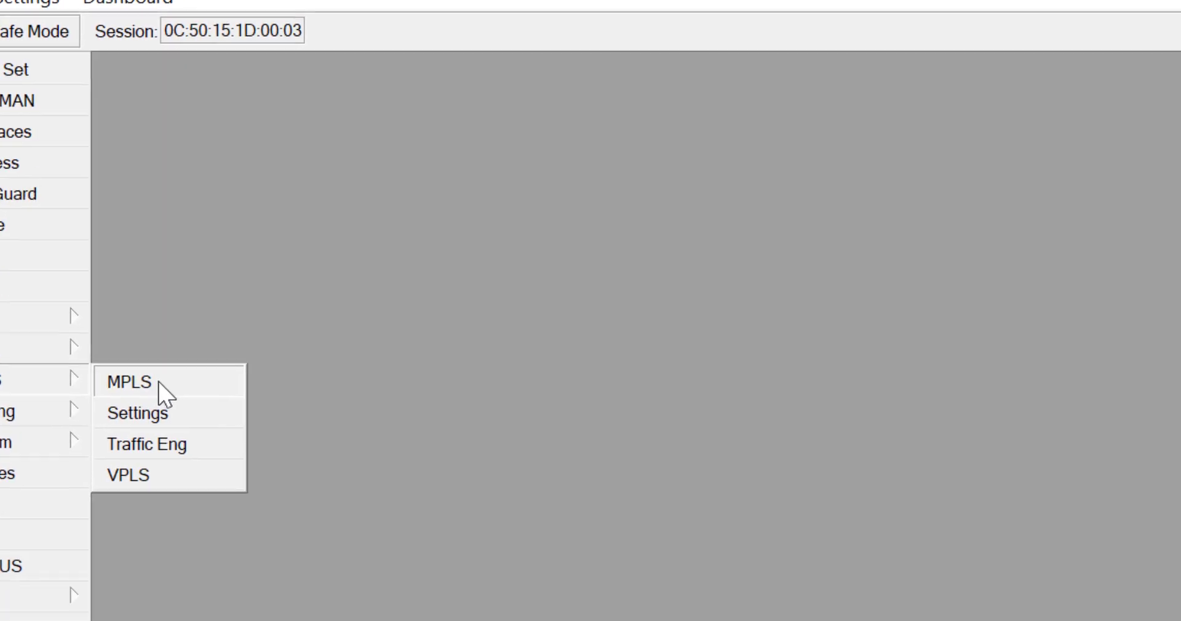
pyautogui.click(159, 383)
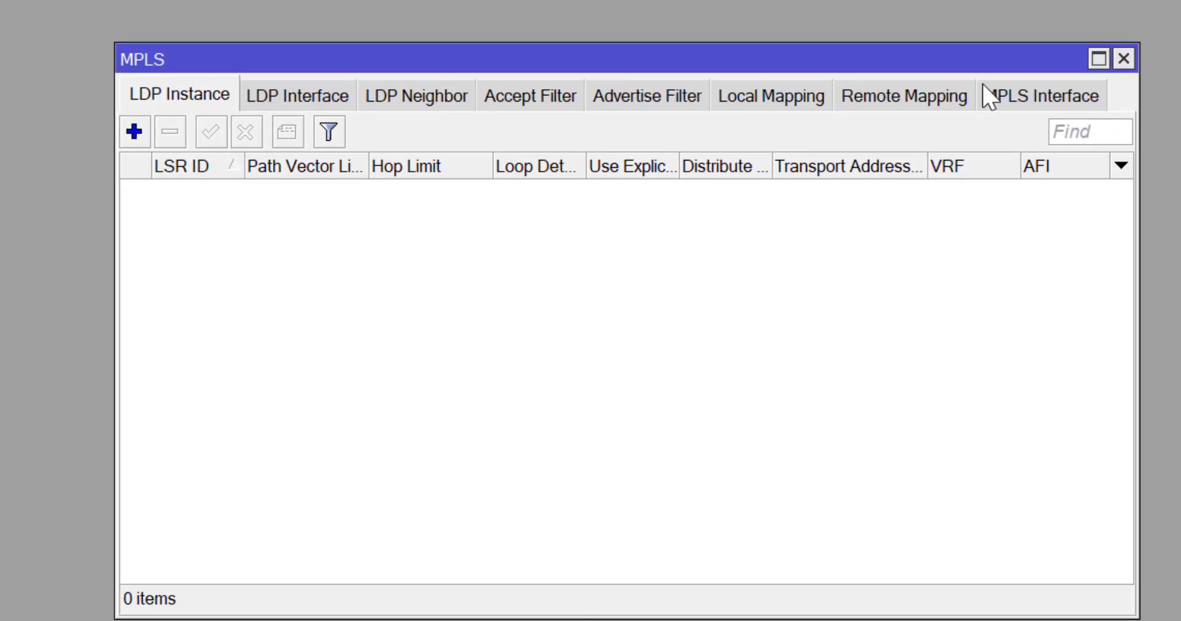
pyautogui.click(1021, 105)
pyautogui.click(134, 131)
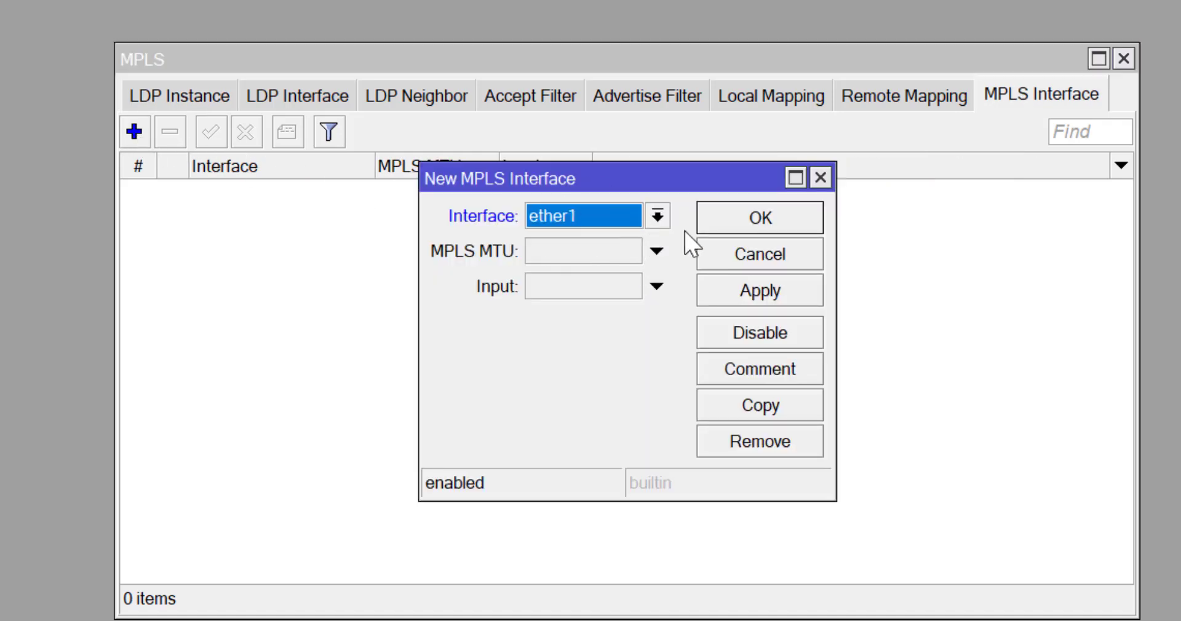
pyautogui.click(772, 226)
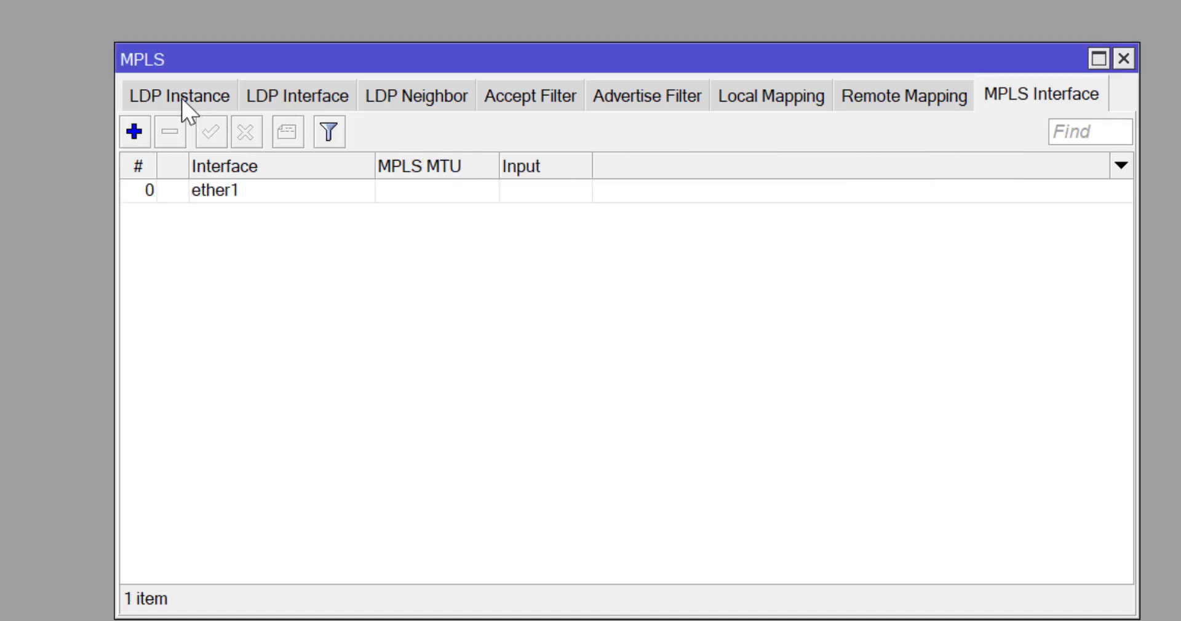
pyautogui.click(184, 105)
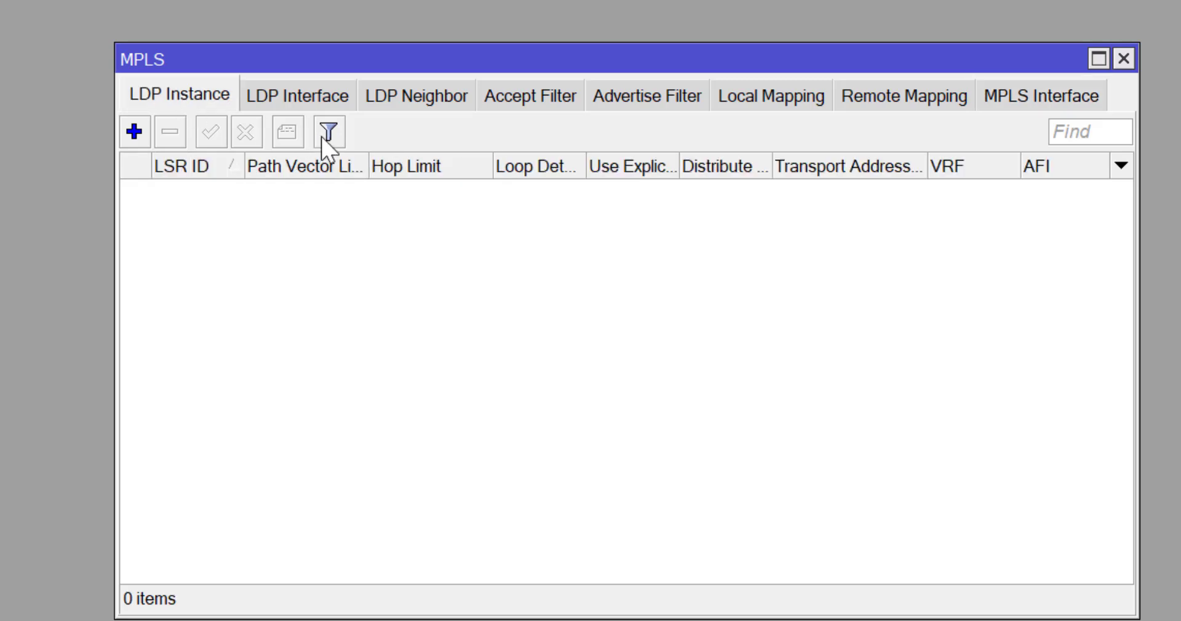
# Create a PE3 LDP instance with LSR ID and transport address 1.1.1.3.
pyautogui.click(128, 137)
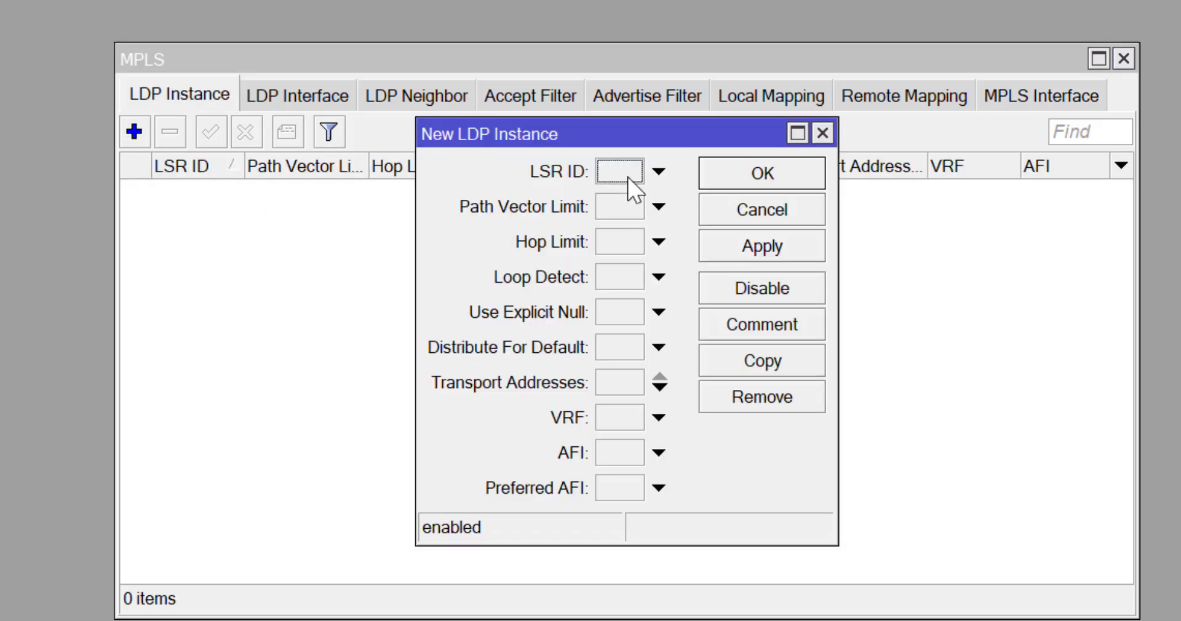
pyautogui.click(628, 177)
pyautogui.write('1.1.1.3')
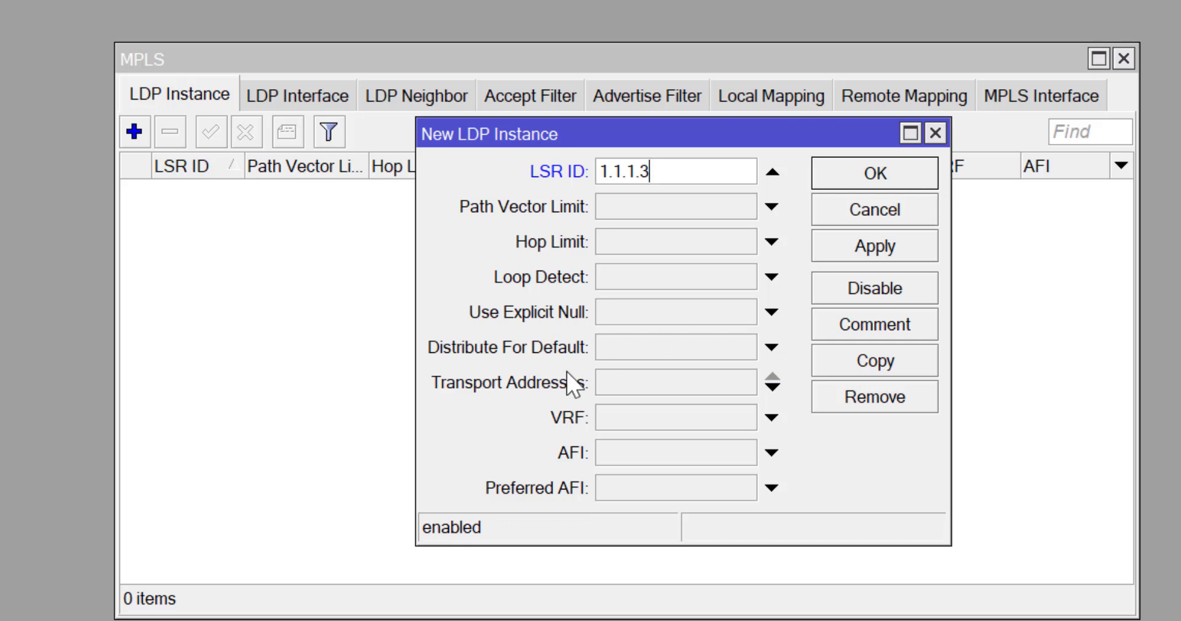
pyautogui.click(622, 386)
pyautogui.write('1.1.1.3')
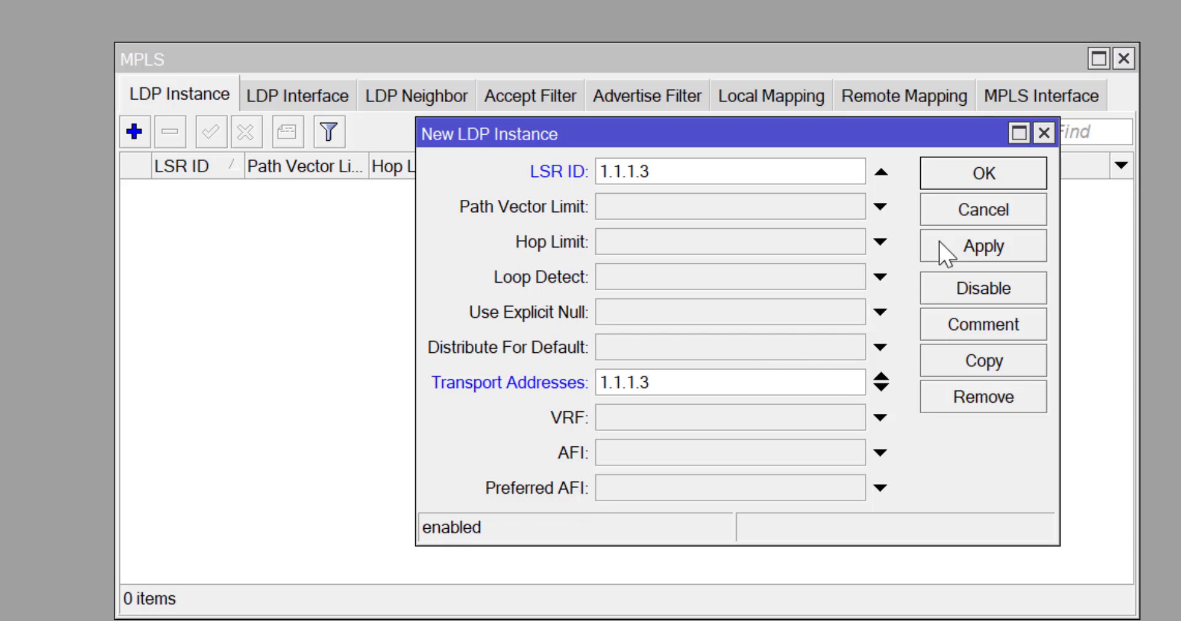
pyautogui.click(989, 175)
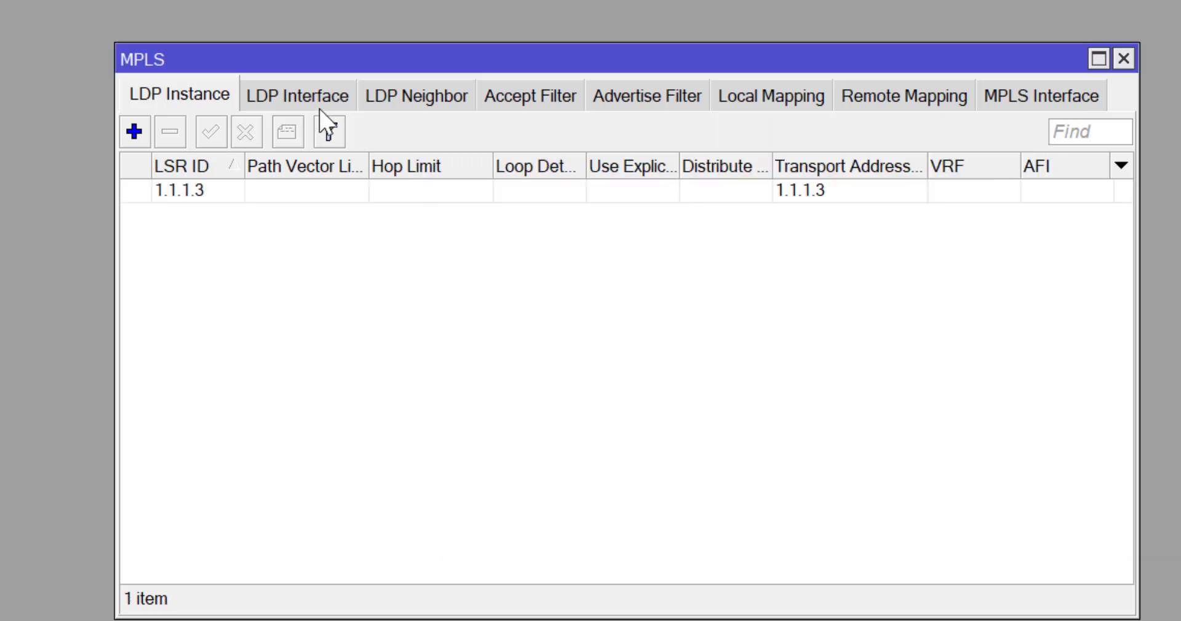
# Add ether1 as an LDP interface on PE3.
pyautogui.click(316, 96)
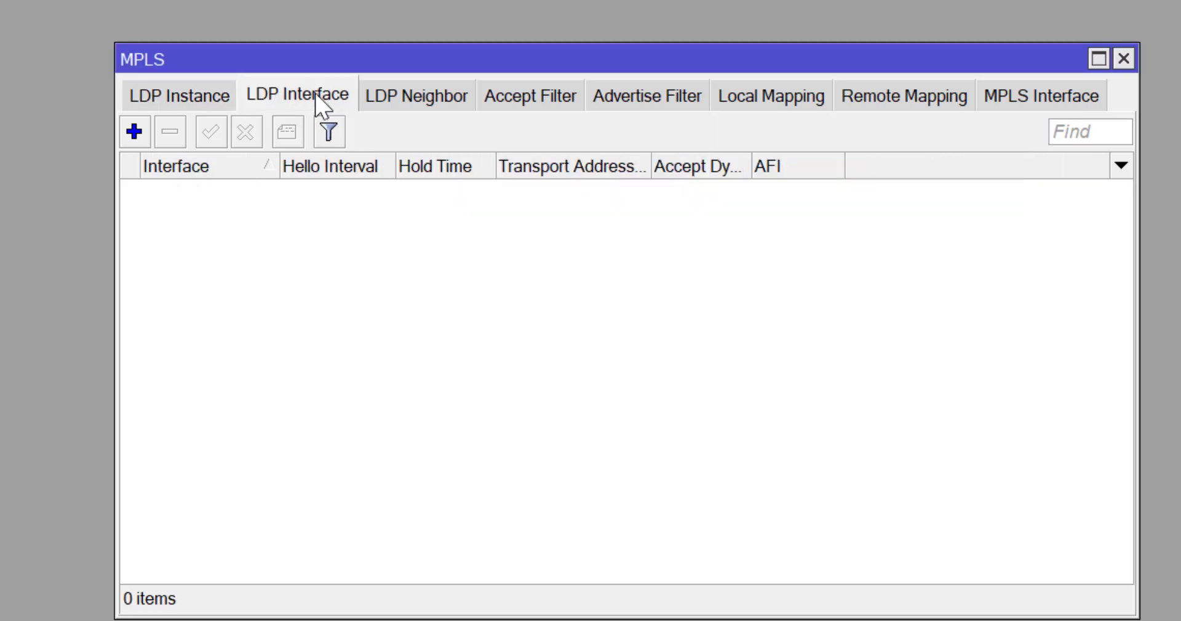
pyautogui.click(135, 132)
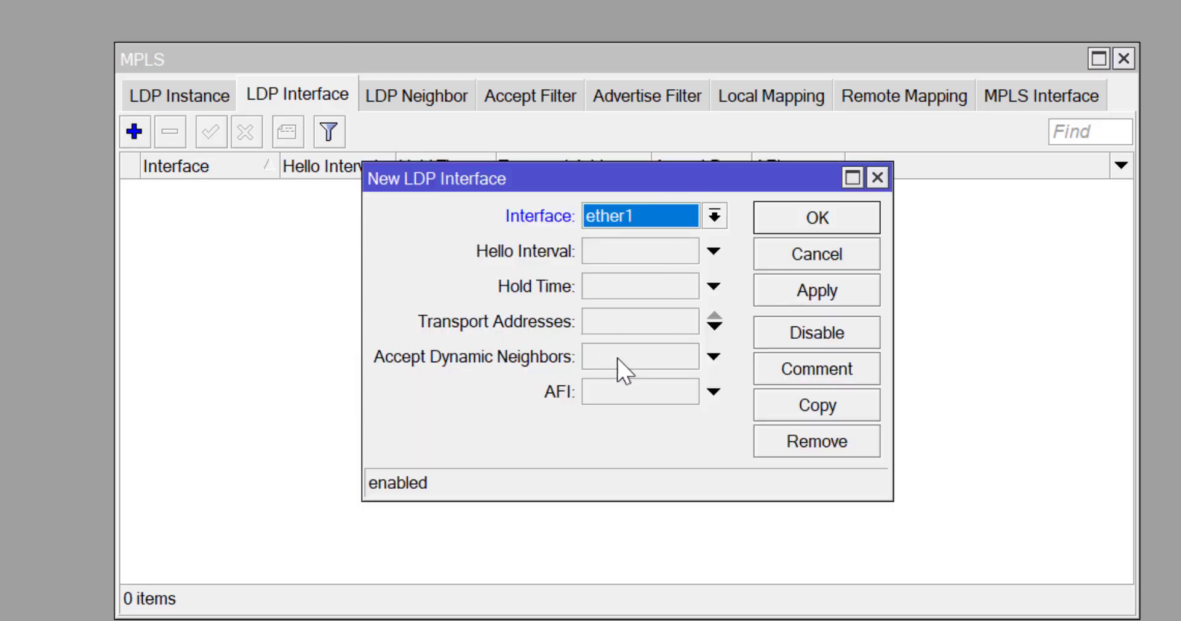
pyautogui.click(646, 363)
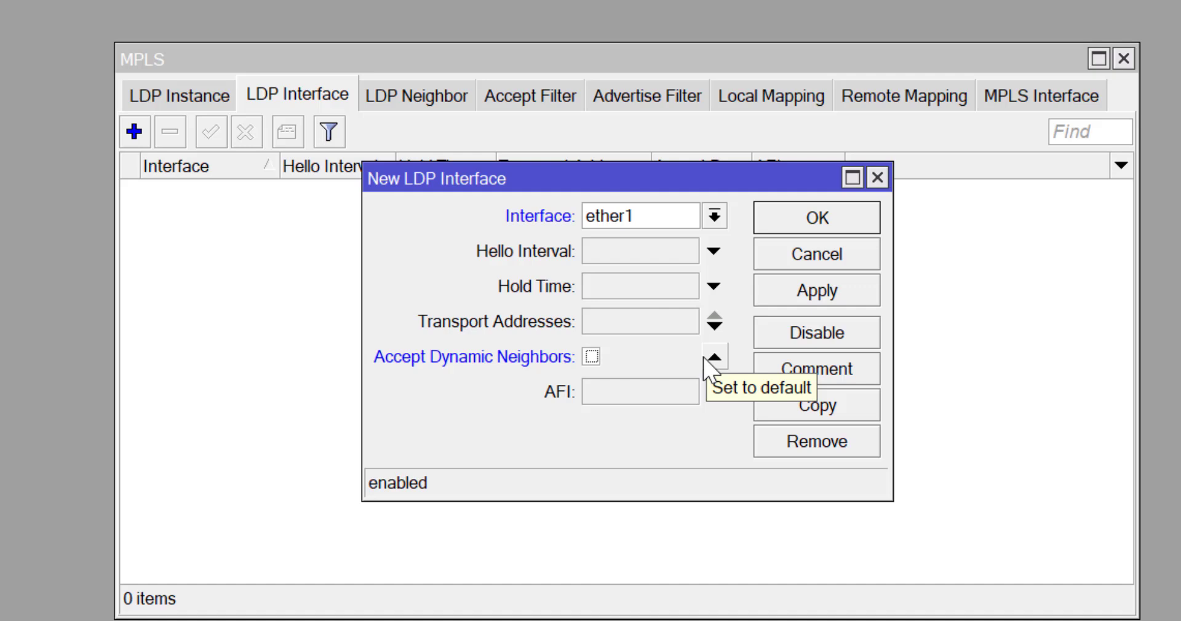
pyautogui.click(812, 224)
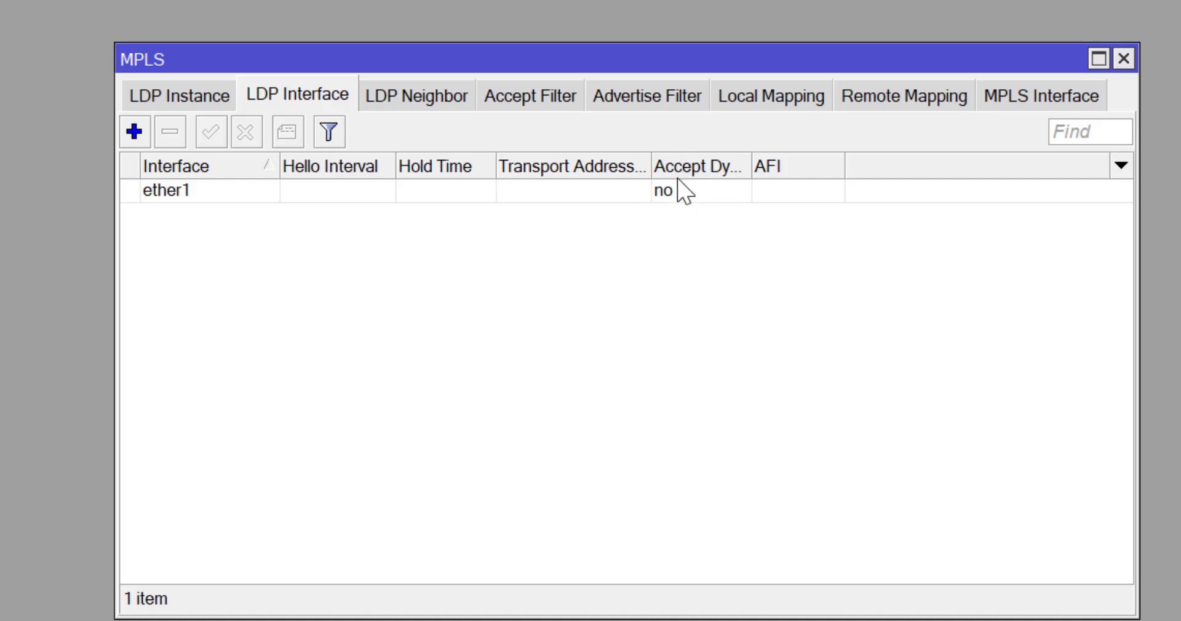
# Check for LDP neighbors, then reset ether1's Accept Dynamic Neighbors to default.
pyautogui.click(429, 96)
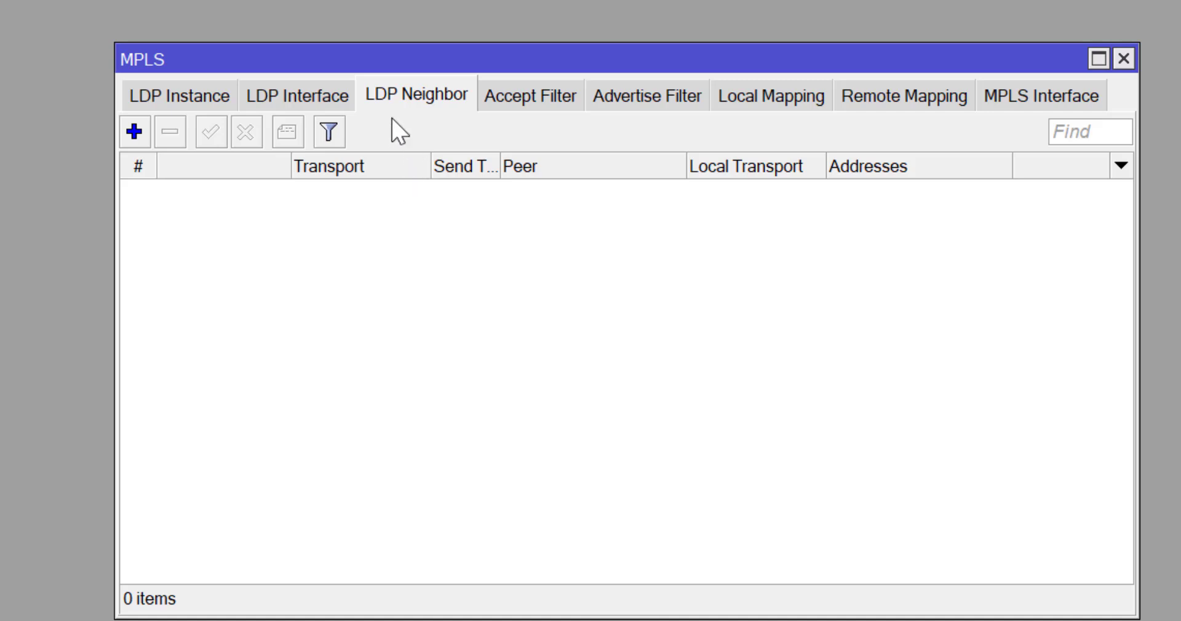
pyautogui.click(311, 96)
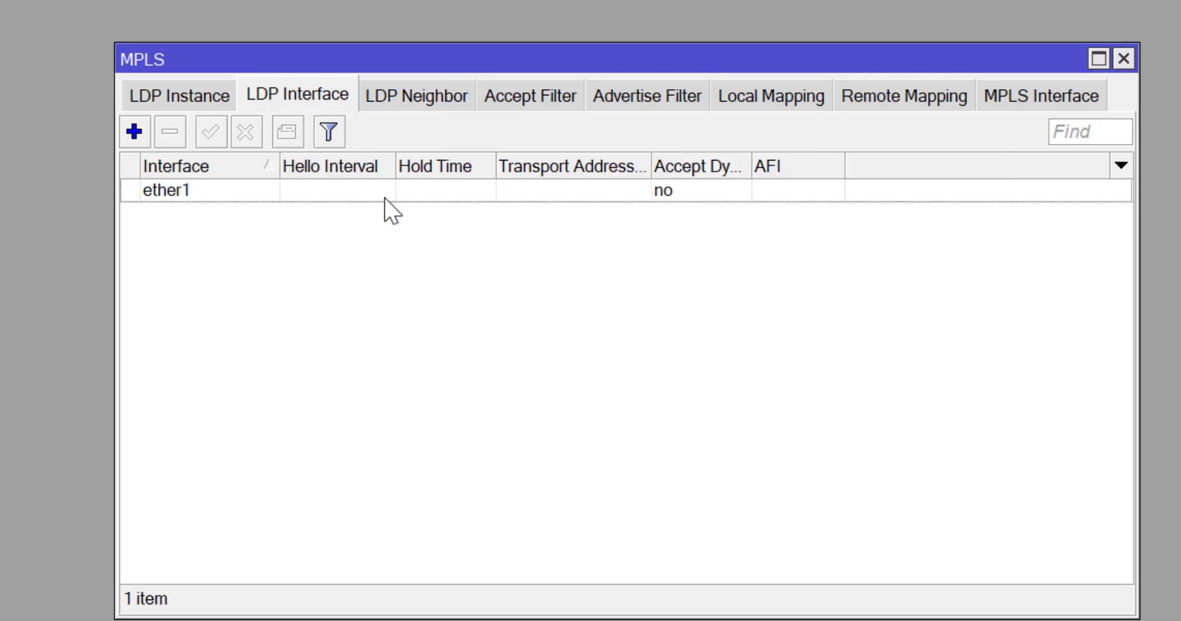
pyautogui.doubleClick(386, 196)
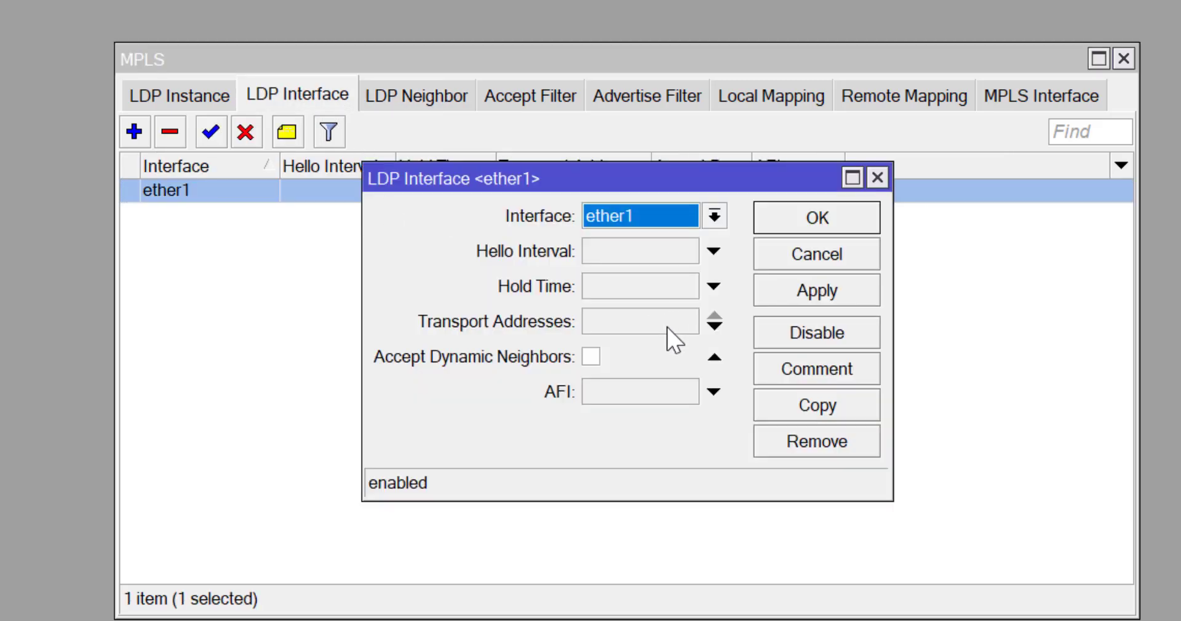
pyautogui.click(674, 363)
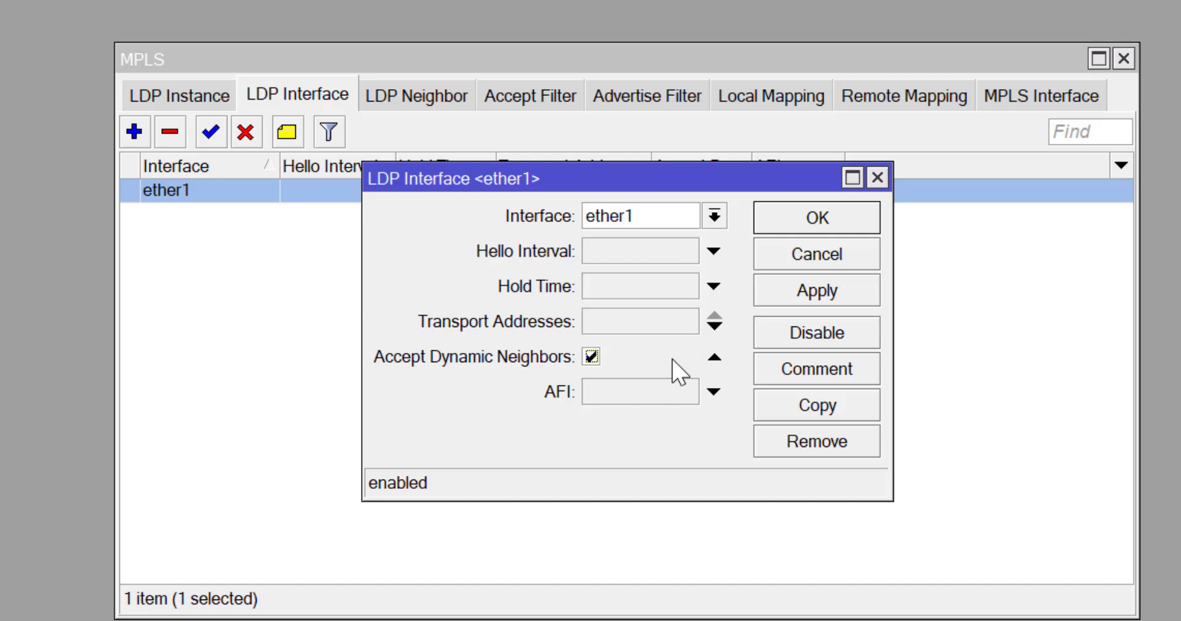
pyautogui.click(716, 358)
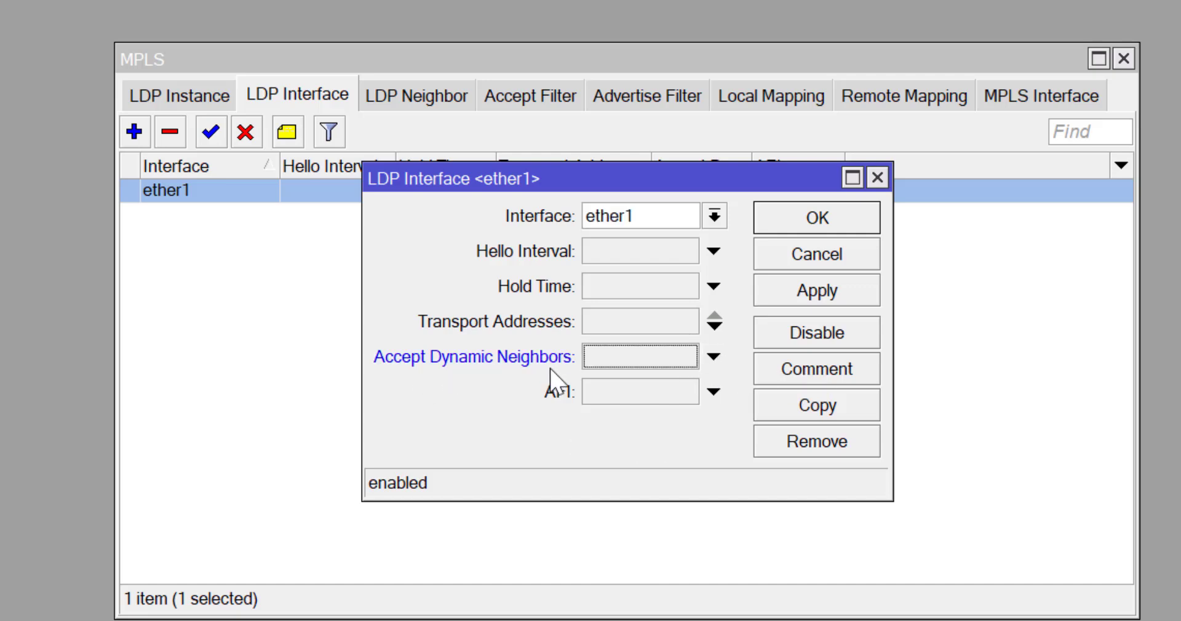
pyautogui.click(800, 229)
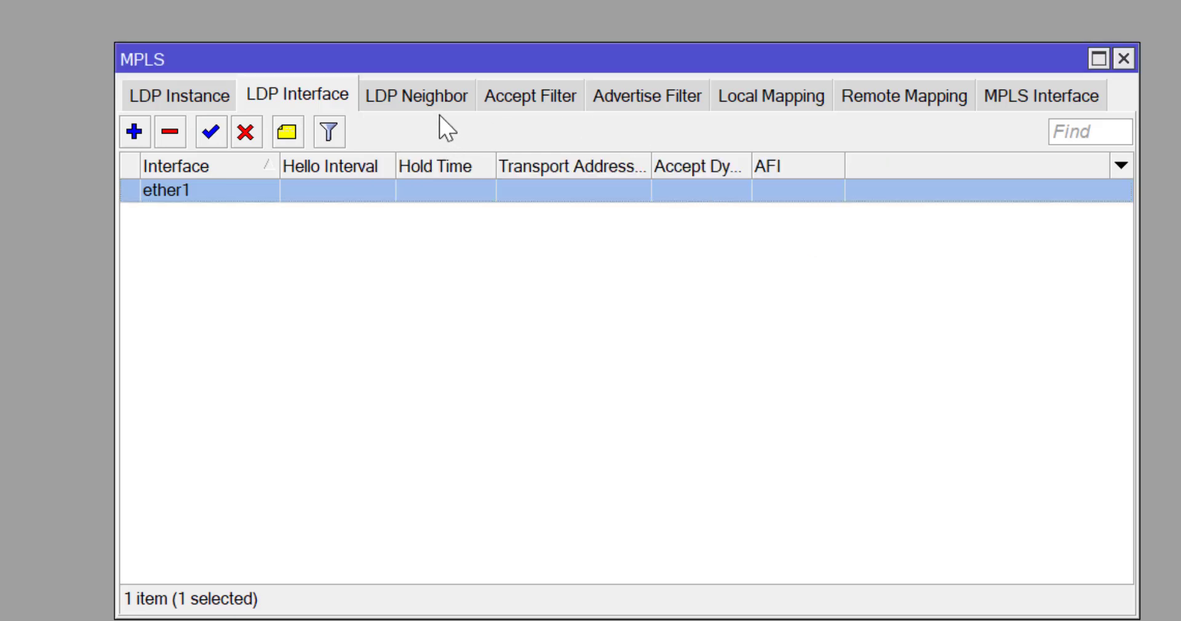
# Review neighbor 1.1.1.4's 8 remote label mappings, then bring the GNS3 topology forward.
pyautogui.click(417, 99)
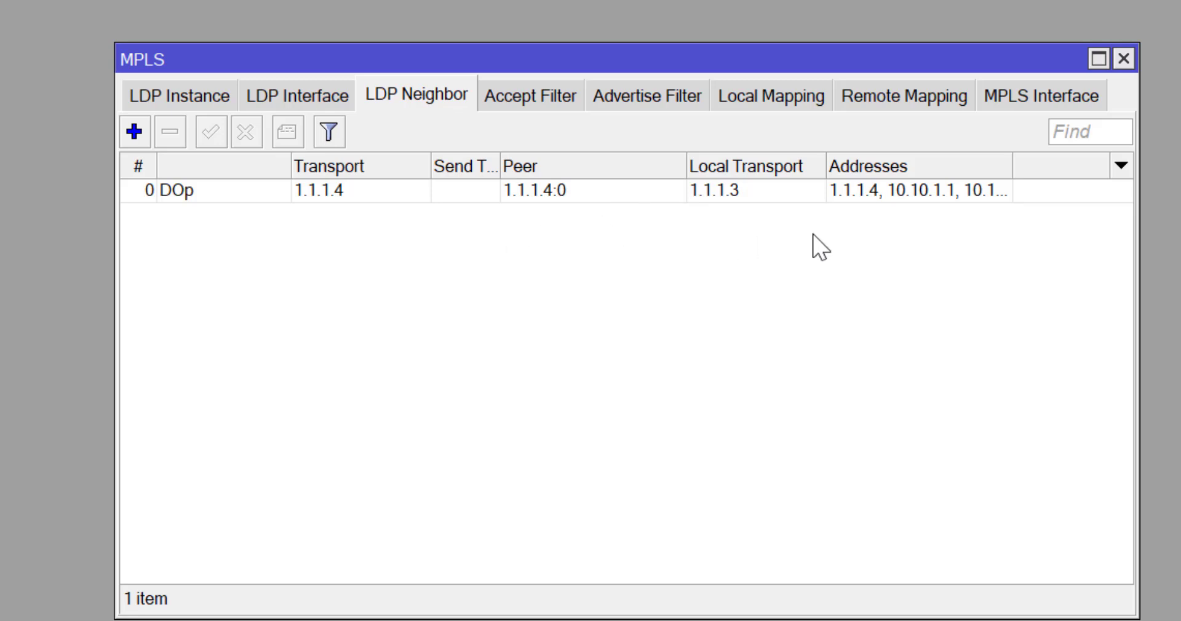
pyautogui.click(903, 100)
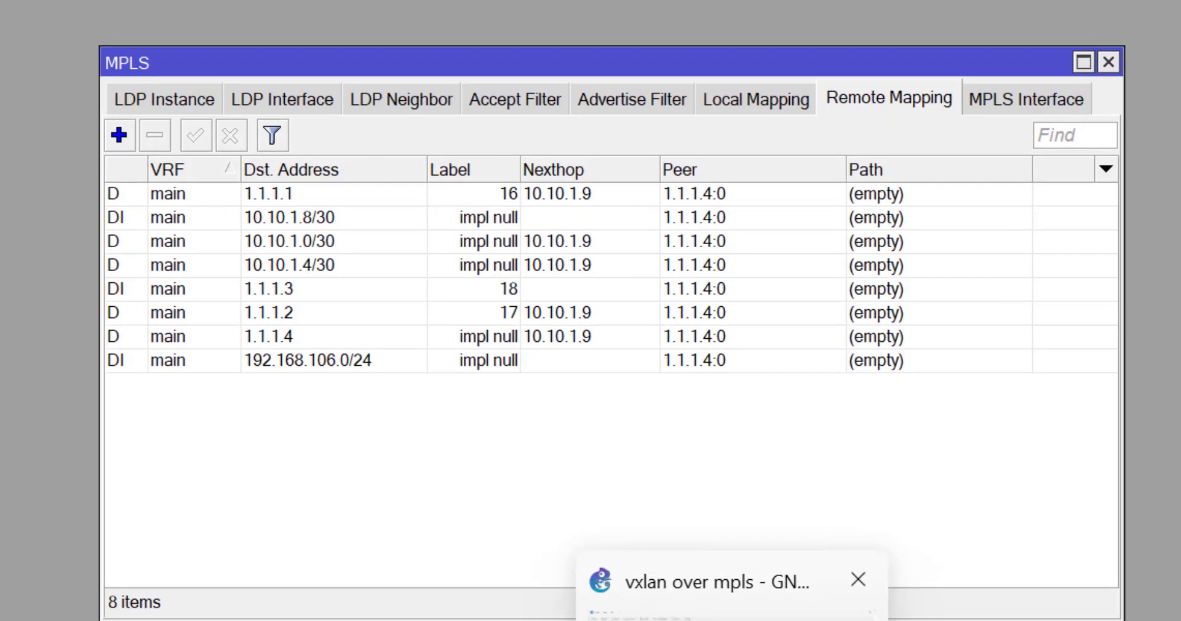
pyautogui.click(682, 576)
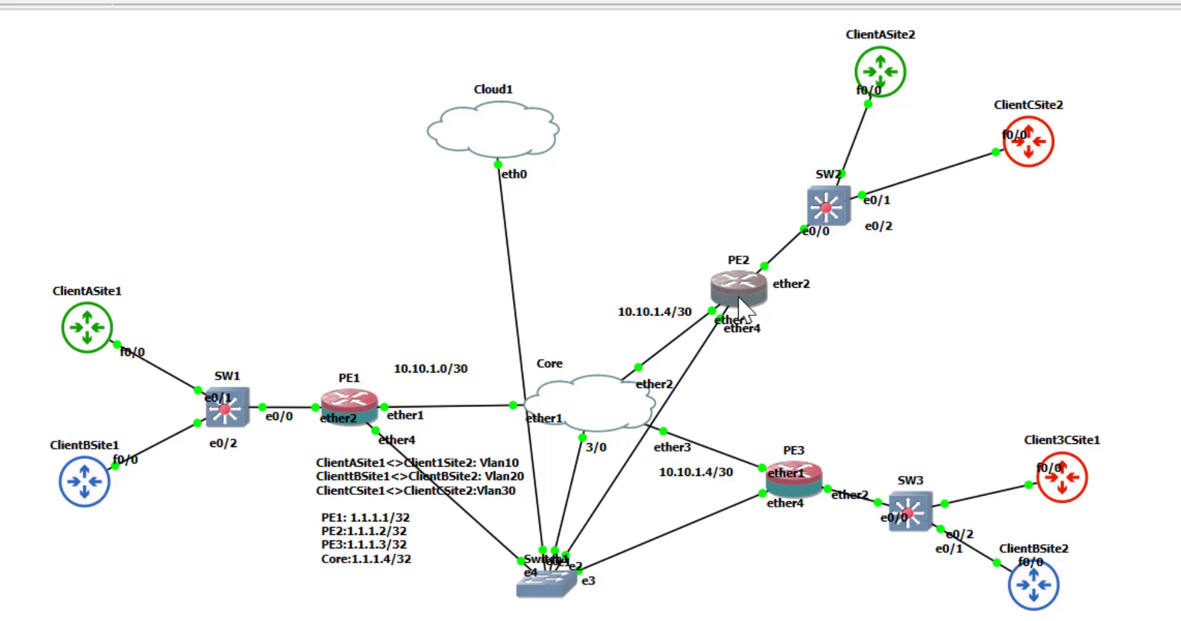
# Read the tooltip details of the PE2 and PE3 routers in the GNS3 topology.
pyautogui.moveTo(739, 296)
pyautogui.moveTo(793, 473)
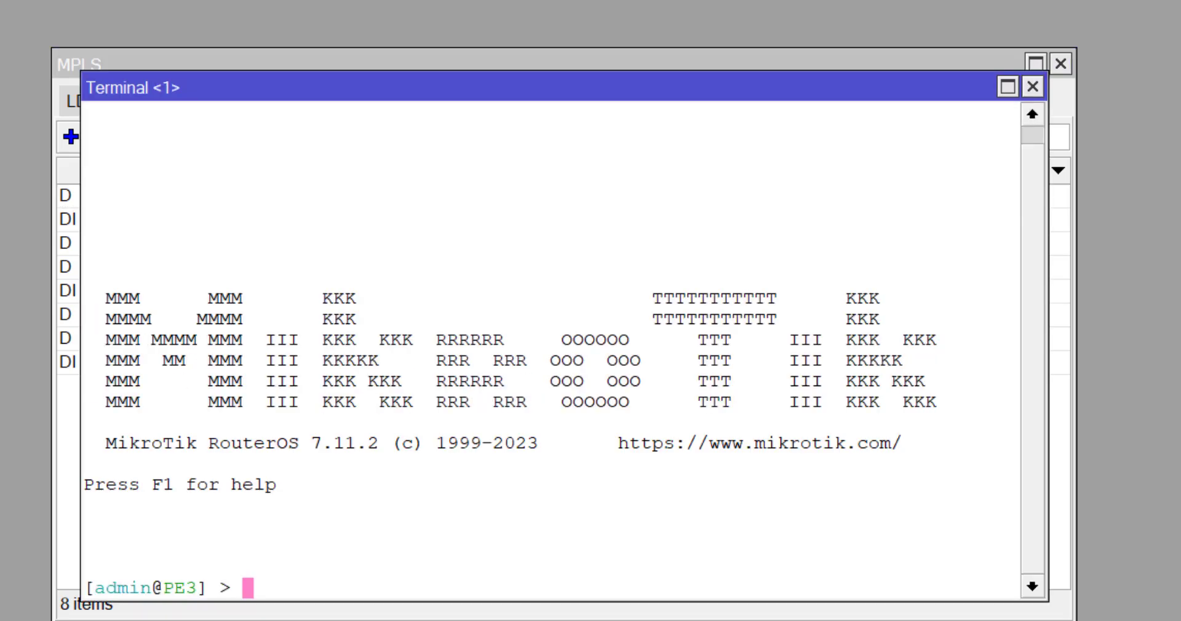
# Run /tool traceroute to 1.1.1.1 from PE3 and stop it.
pyautogui.write('tool trac')
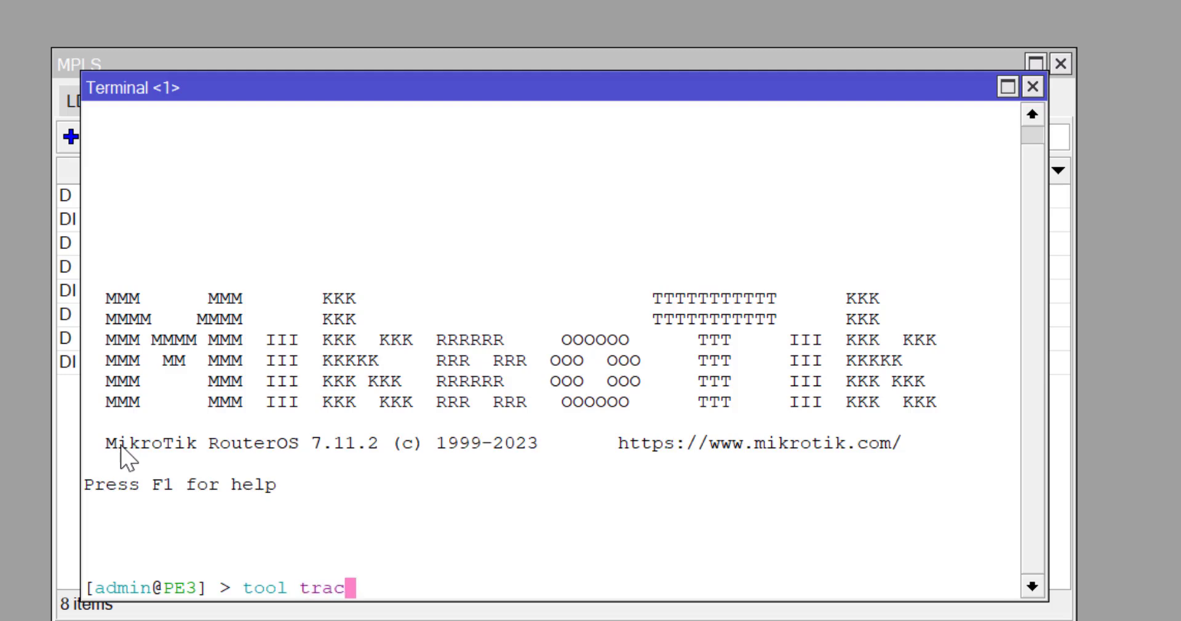
pyautogui.press('Tab')
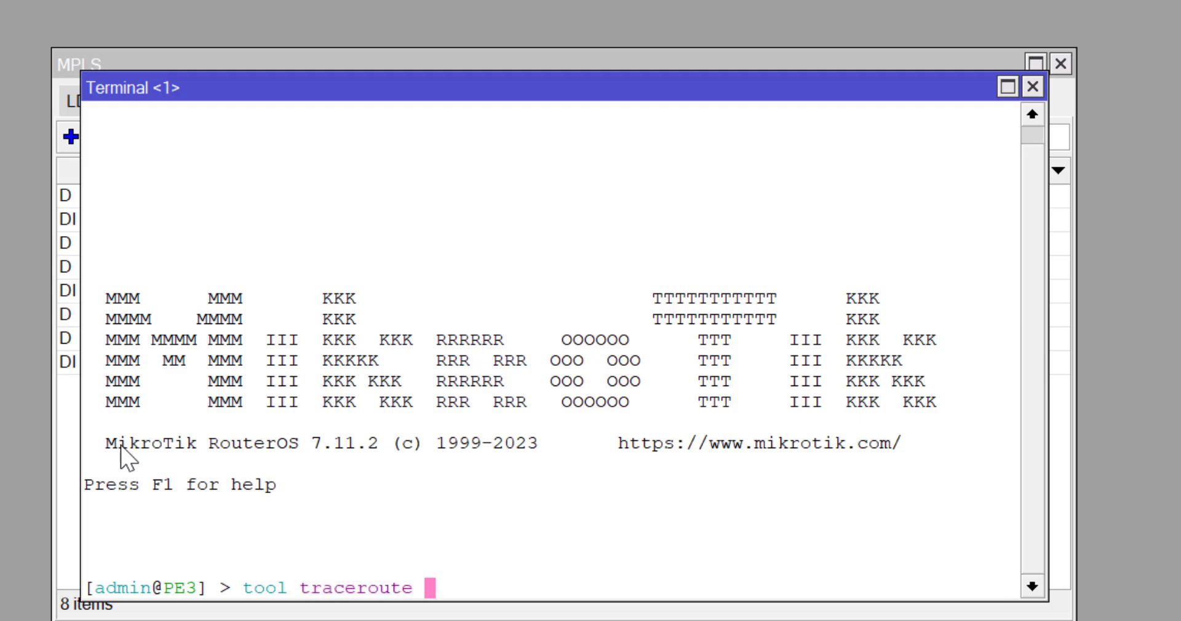
pyautogui.write('1.1.1.1')
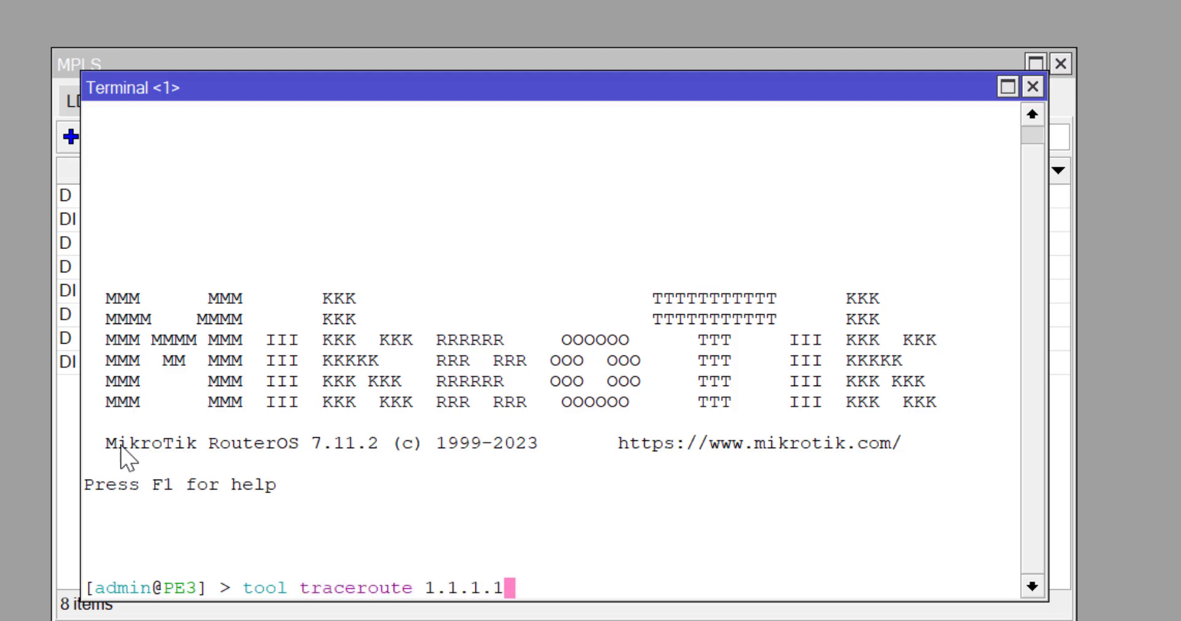
pyautogui.press('Return')
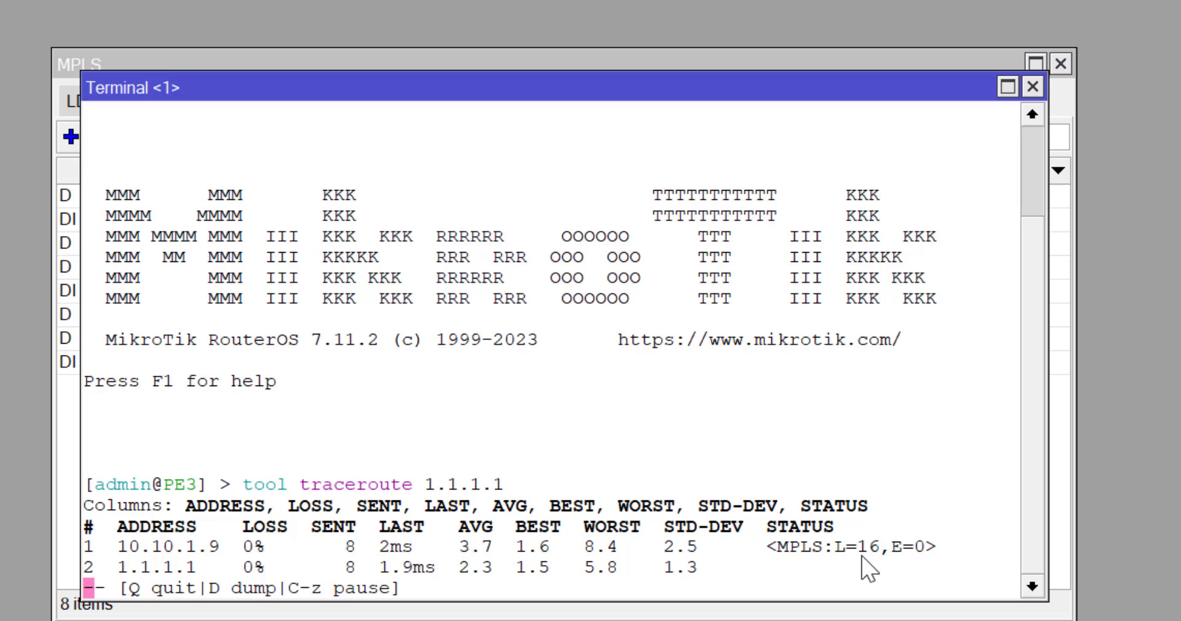
pyautogui.press('q')
# Run the traceroute again to 1.1.1.2 and stop it.
pyautogui.press('Up')
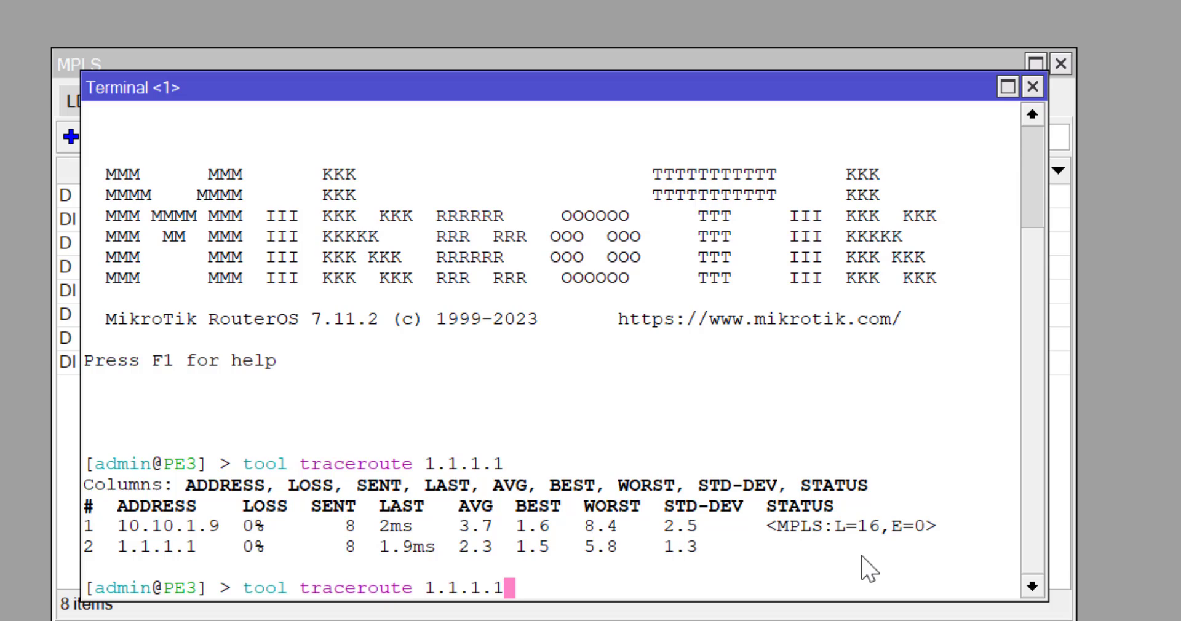
pyautogui.press('BackSpace')
pyautogui.write('2')
pyautogui.press('Return')
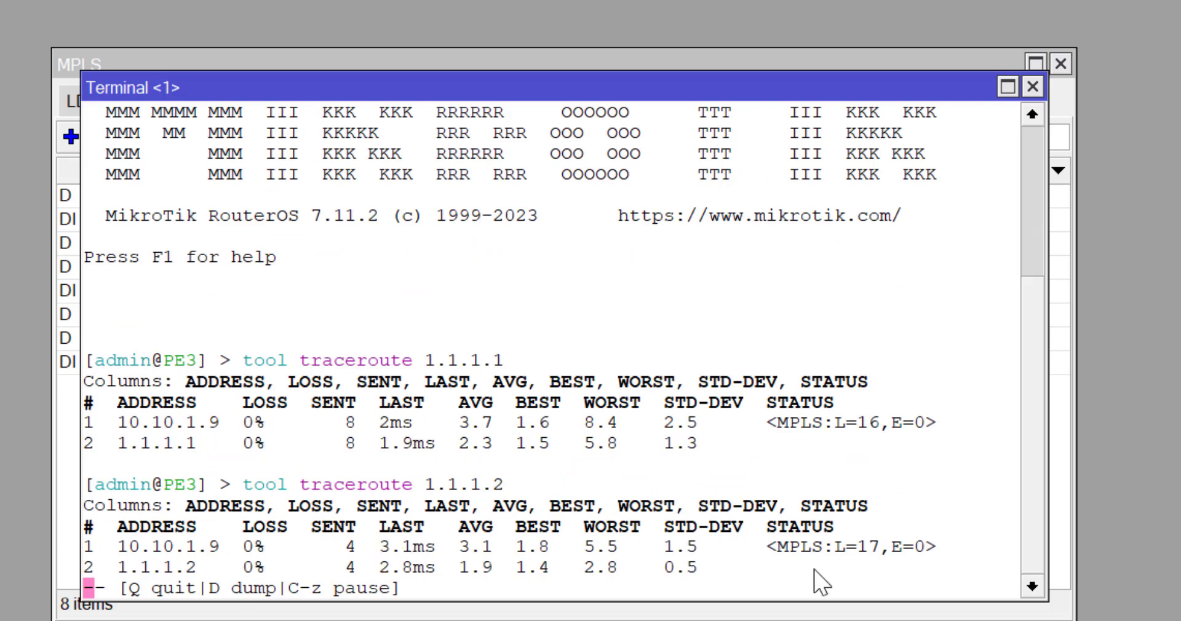
pyautogui.press('q')
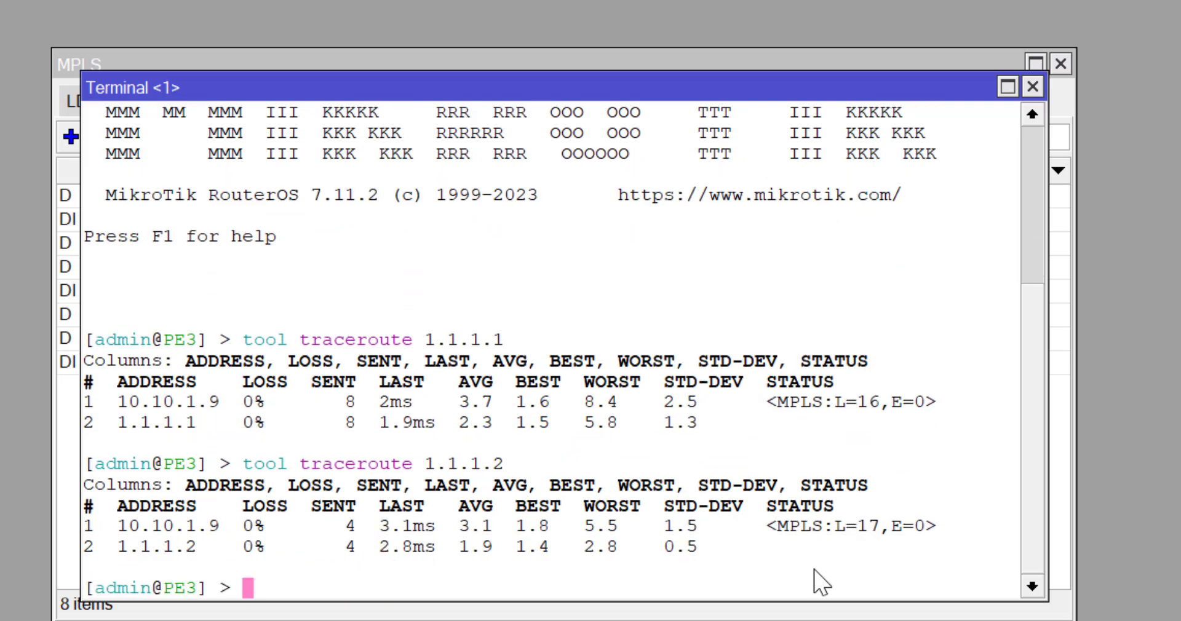
# Run a traceroute to 10.10.1.2 and stop it.
pyautogui.write('10')
pyautogui.press('BackSpace')
pyautogui.press('BackSpace')
pyautogui.press('Up')
pyautogui.press('BackSpace')
pyautogui.press('BackSpace')
pyautogui.press('BackSpace')
pyautogui.press('BackSpace')
pyautogui.press('BackSpace')
pyautogui.press('BackSpace')
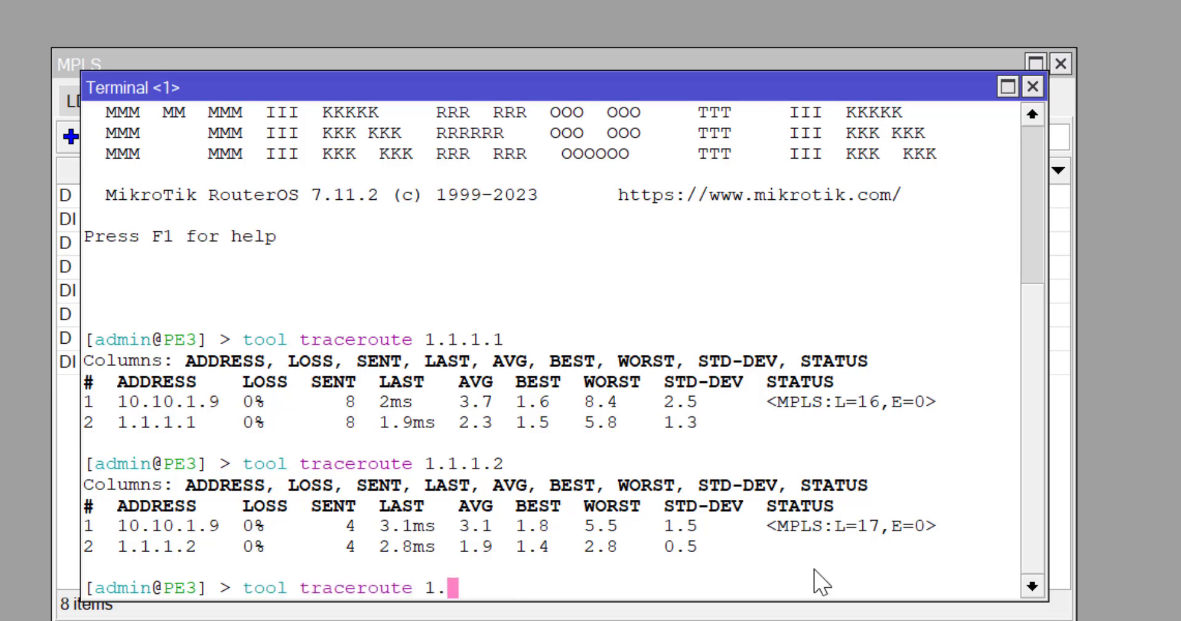
pyautogui.write('0.10')
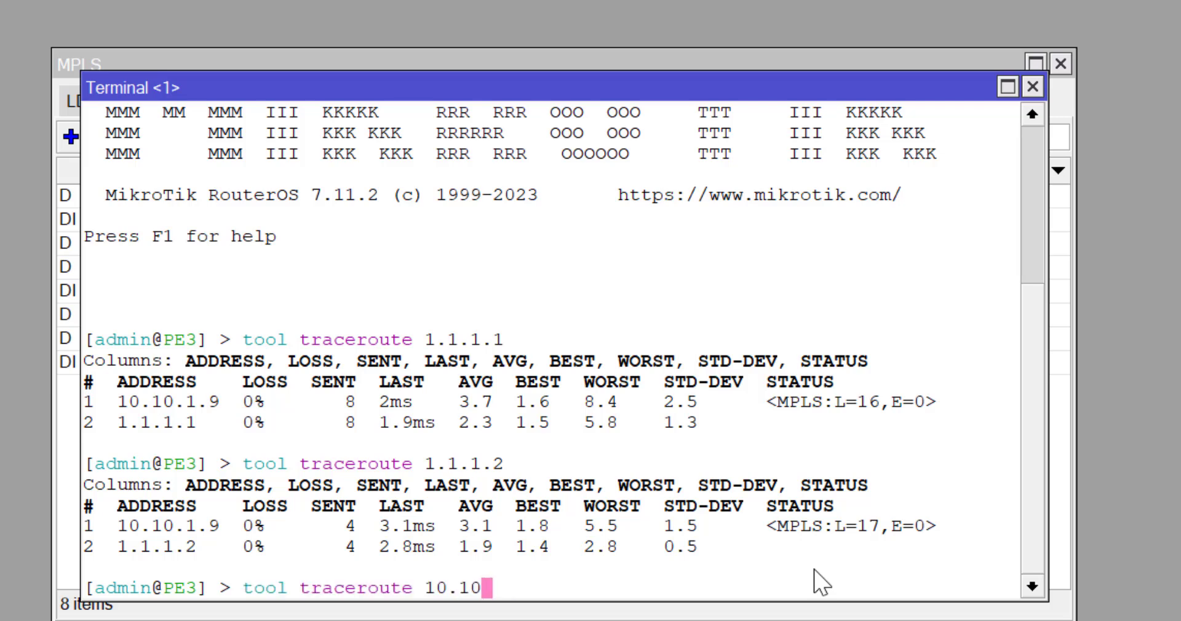
pyautogui.write('.1.2')
pyautogui.press('Return')
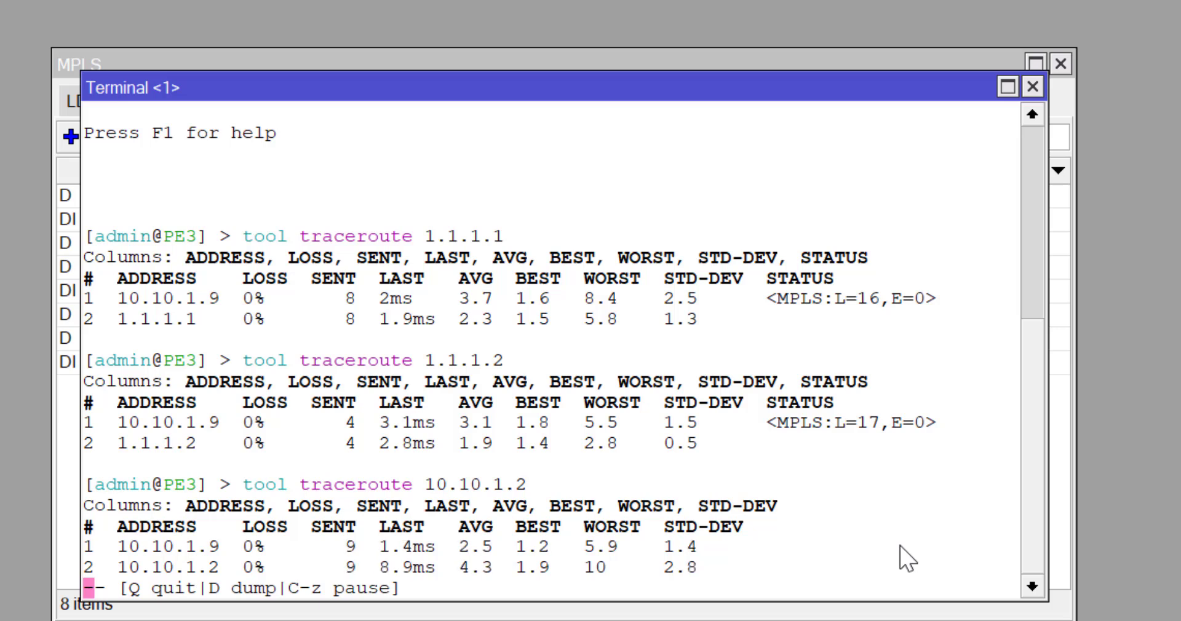
pyautogui.press('q')
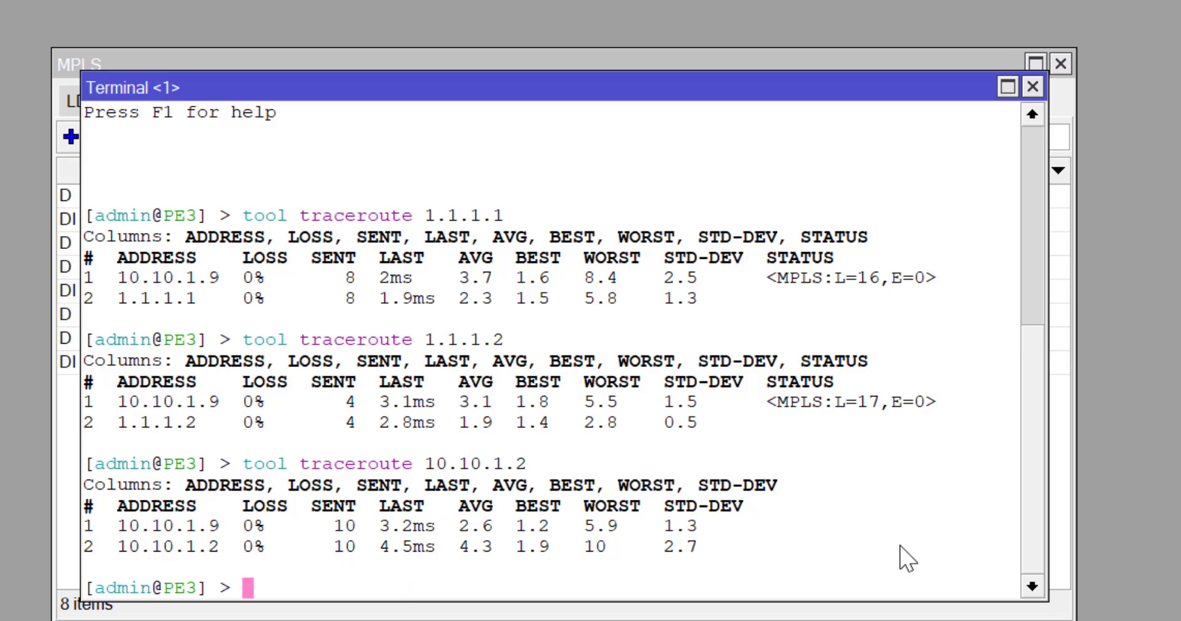